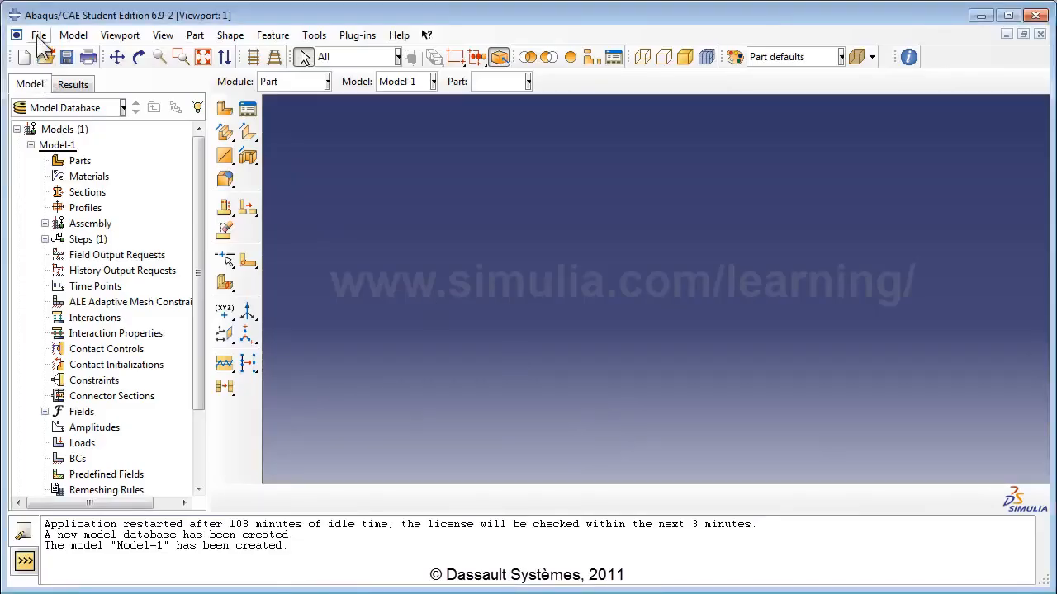
Create a new model database and rename its model to Contact Simulation.
{"action": "left_click", "coordinate": [39, 36]}
{"action": "left_click", "coordinate": [47, 53]}
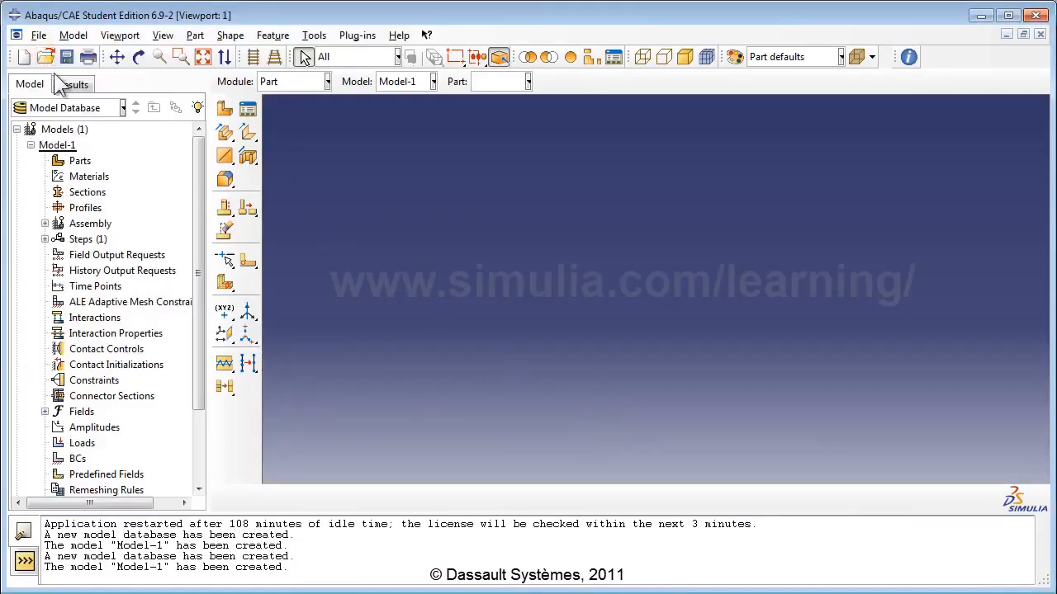
{"action": "right_click", "coordinate": [68, 145]}
{"action": "left_click", "coordinate": [106, 222]}
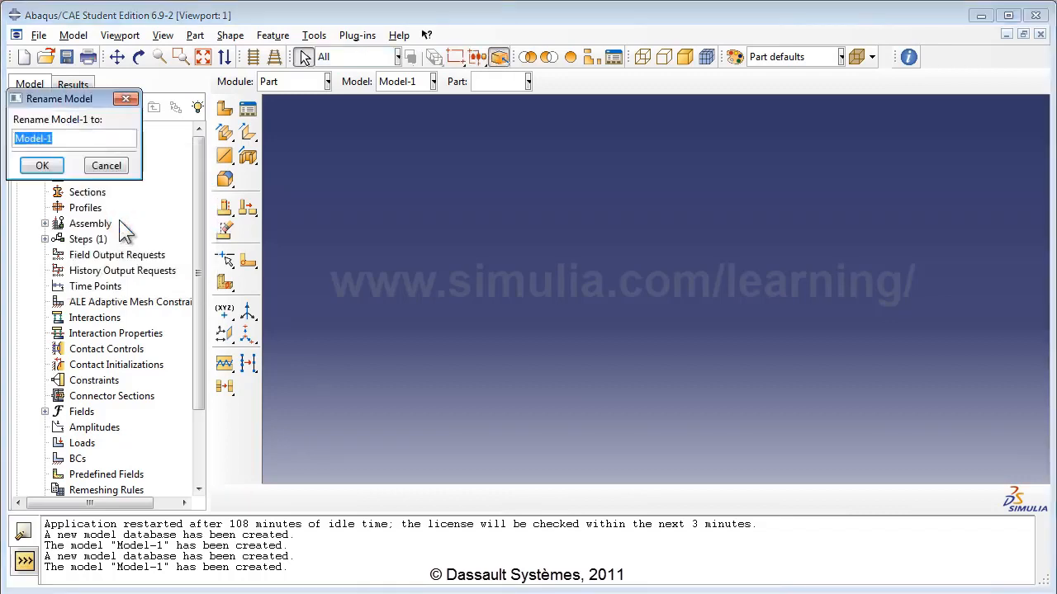
{"action": "type", "text": "Contact Simulation"}
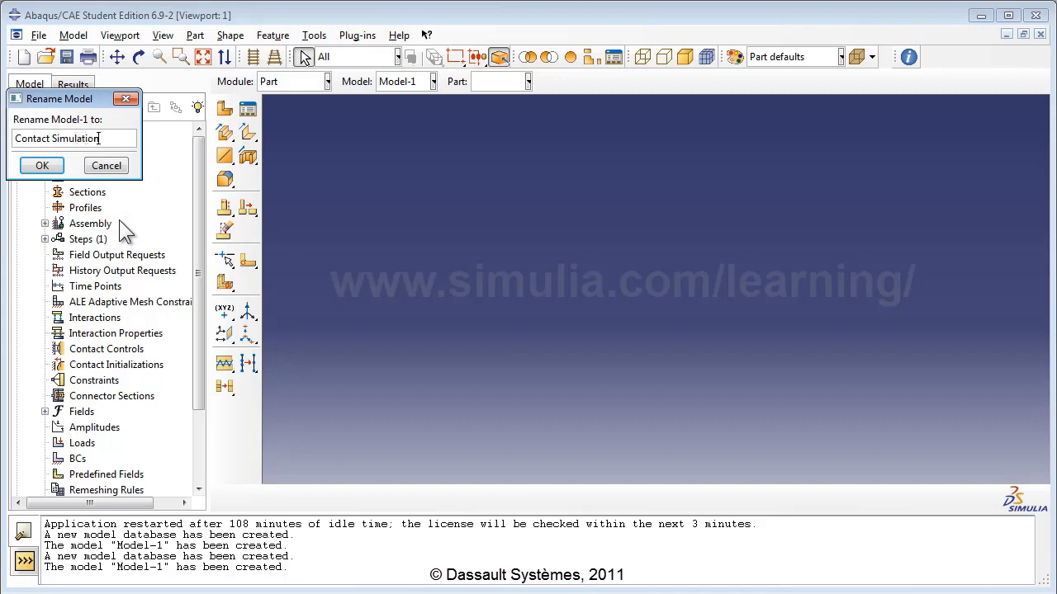
{"action": "left_click", "coordinate": [43, 165]}
Create a part named Plank as a 3D deformable solid extrusion with an approximate size of 20.
{"action": "double_click", "coordinate": [78, 162]}
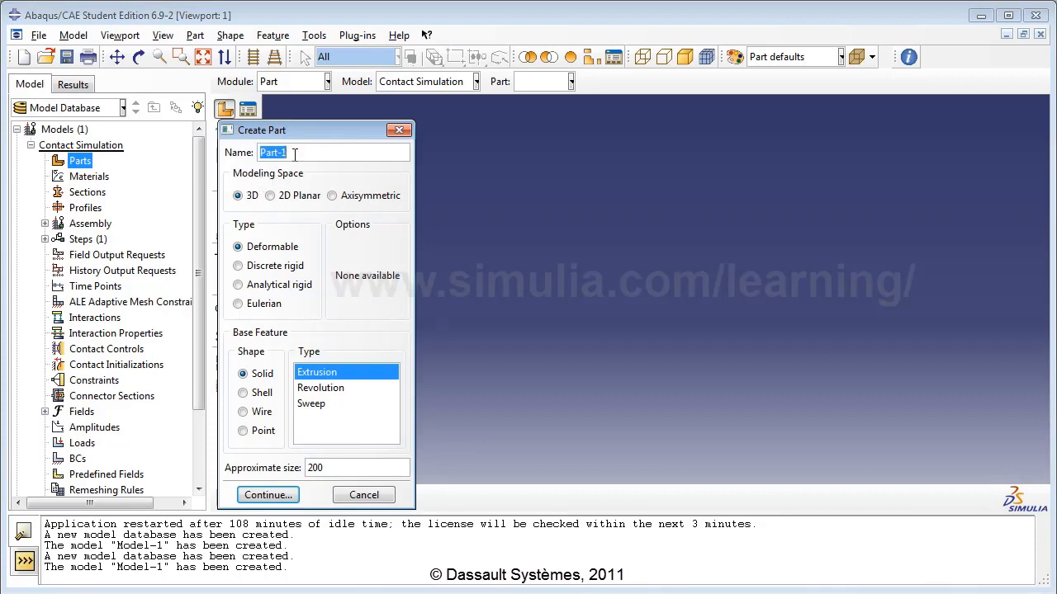
{"action": "type", "text": "Plank"}
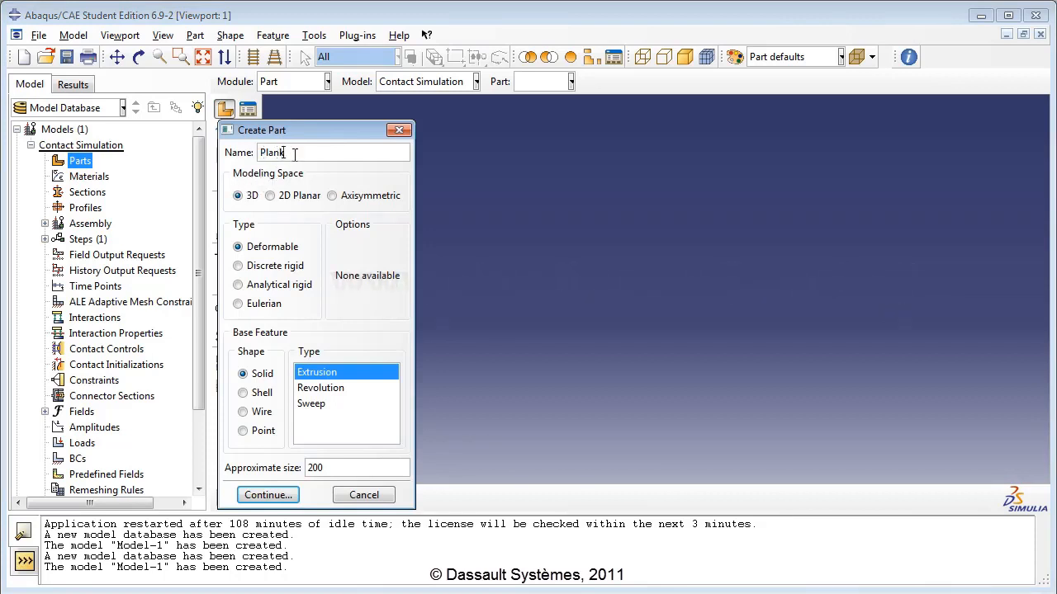
{"action": "left_click", "coordinate": [240, 195]}
{"action": "left_click", "coordinate": [245, 247]}
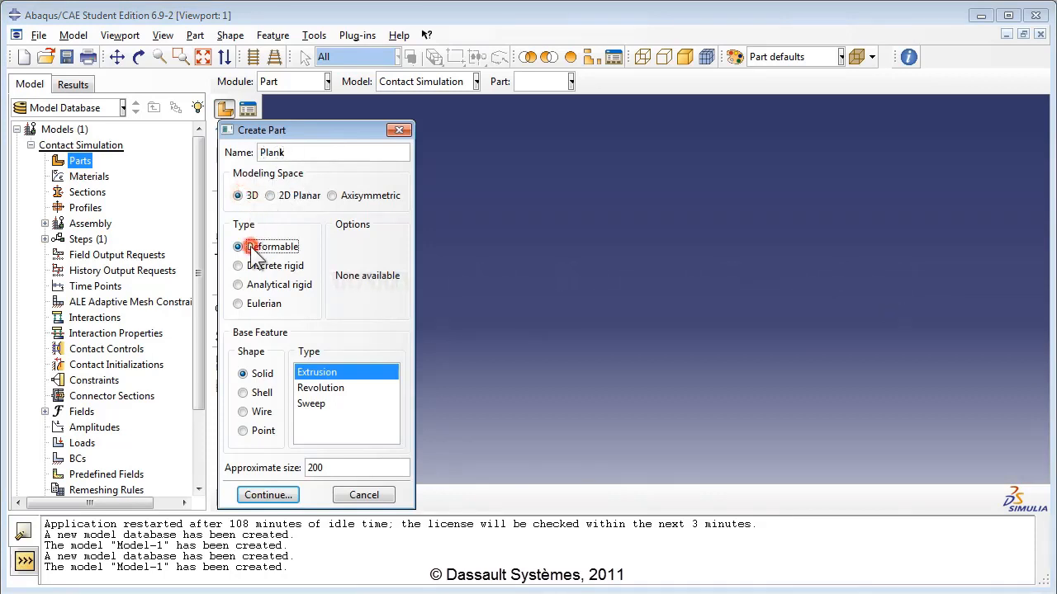
{"action": "left_click", "coordinate": [244, 374]}
{"action": "left_click", "coordinate": [322, 371]}
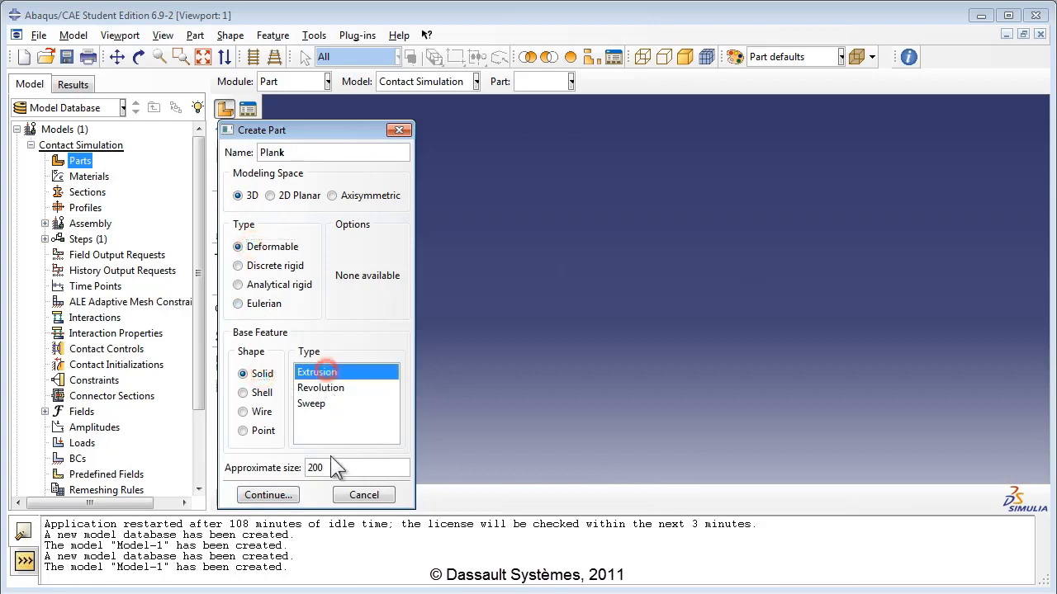
{"action": "double_click", "coordinate": [334, 468]}
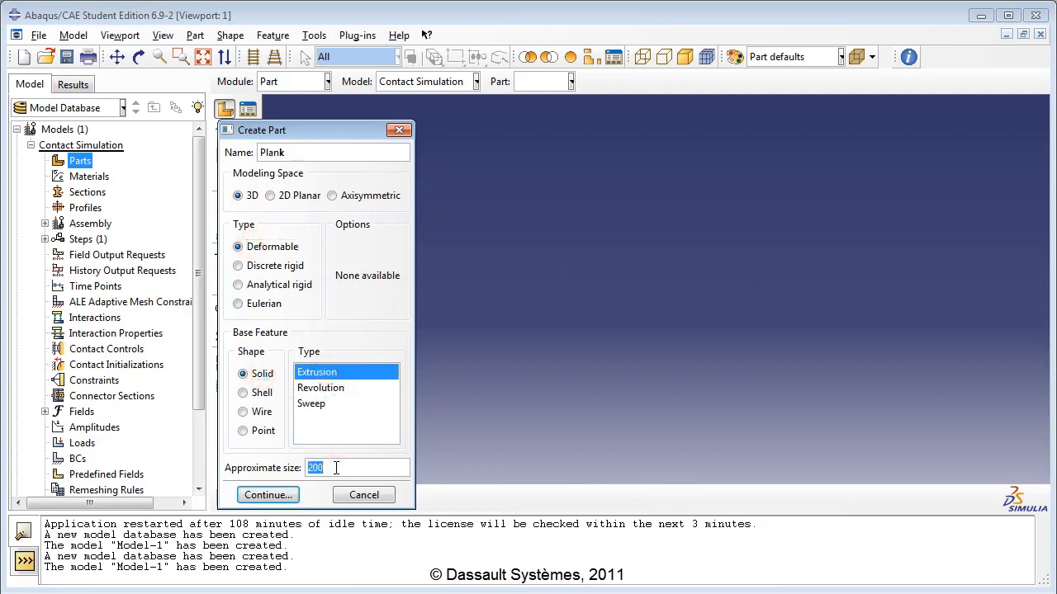
{"action": "type", "text": "20"}
{"action": "left_click", "coordinate": [258, 499]}
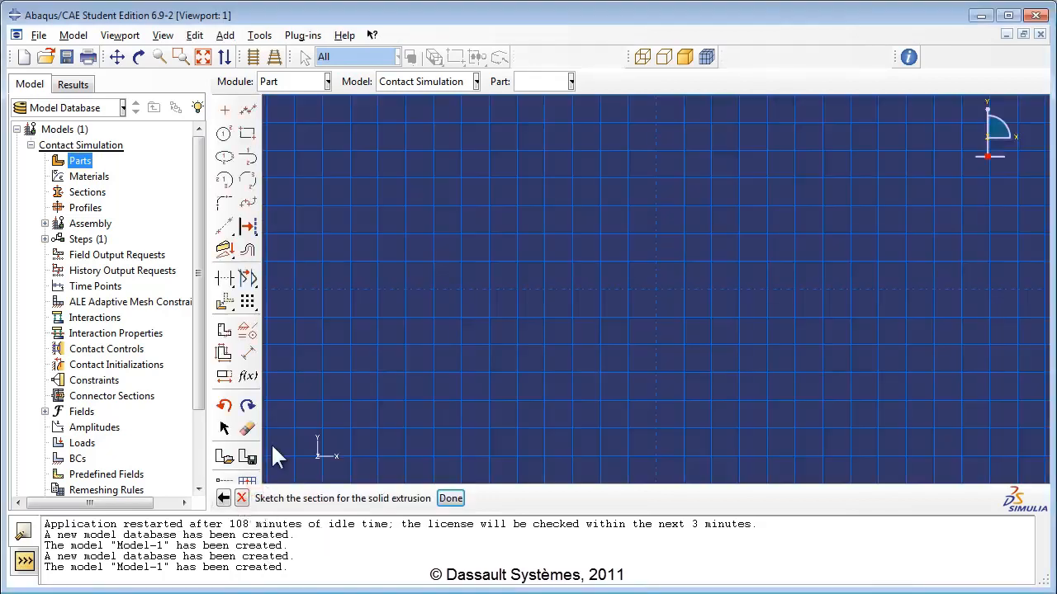
Sketch a rectangle from the origin, about 5 wide and 1.13 high, up into the positive quadrant.
{"action": "left_click", "coordinate": [247, 134]}
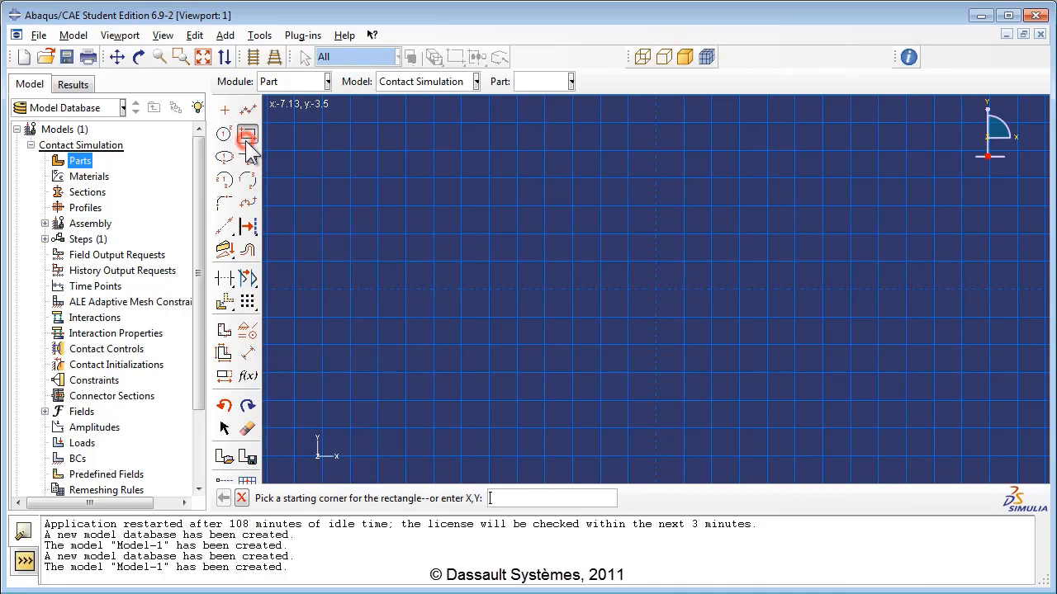
{"action": "left_click", "coordinate": [656, 289]}
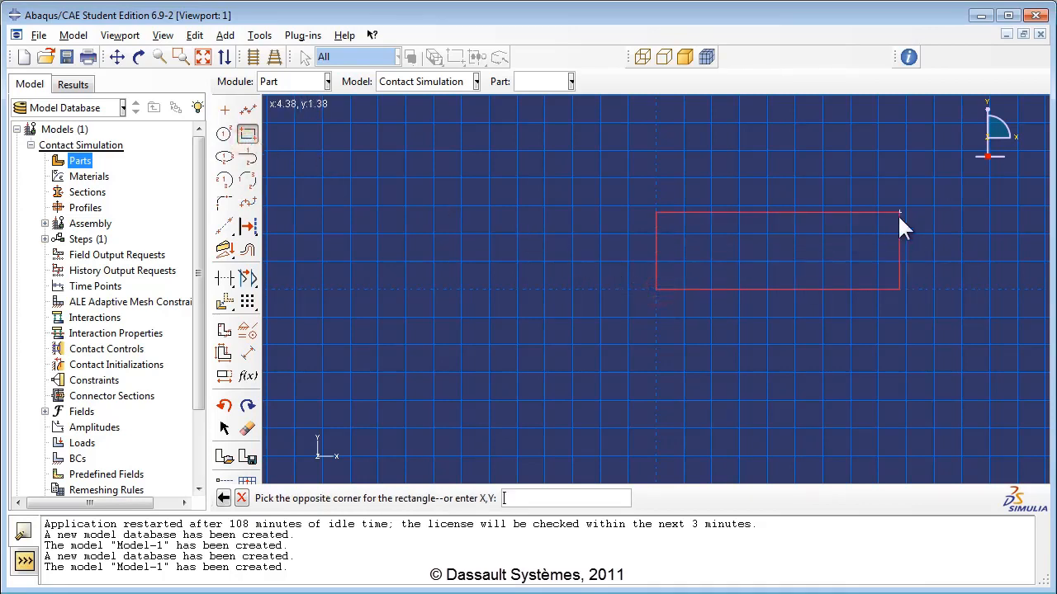
{"action": "left_click", "coordinate": [930, 229]}
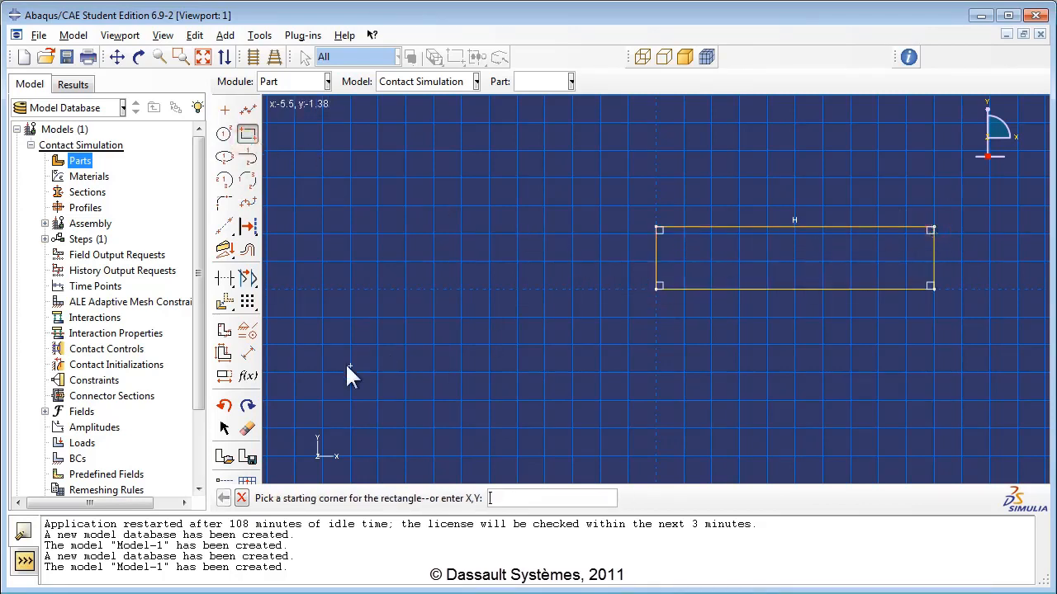
Dimension the rectangle's bottom edge to 20 and its left edge to 2.
{"action": "left_click", "coordinate": [249, 355]}
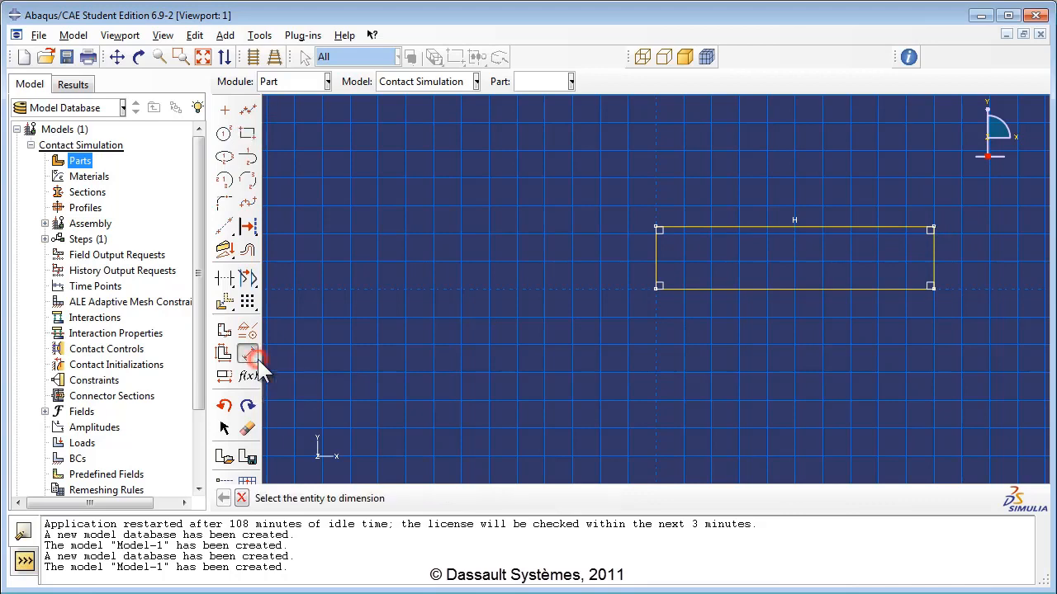
{"action": "left_click", "coordinate": [754, 287]}
{"action": "left_click", "coordinate": [780, 326]}
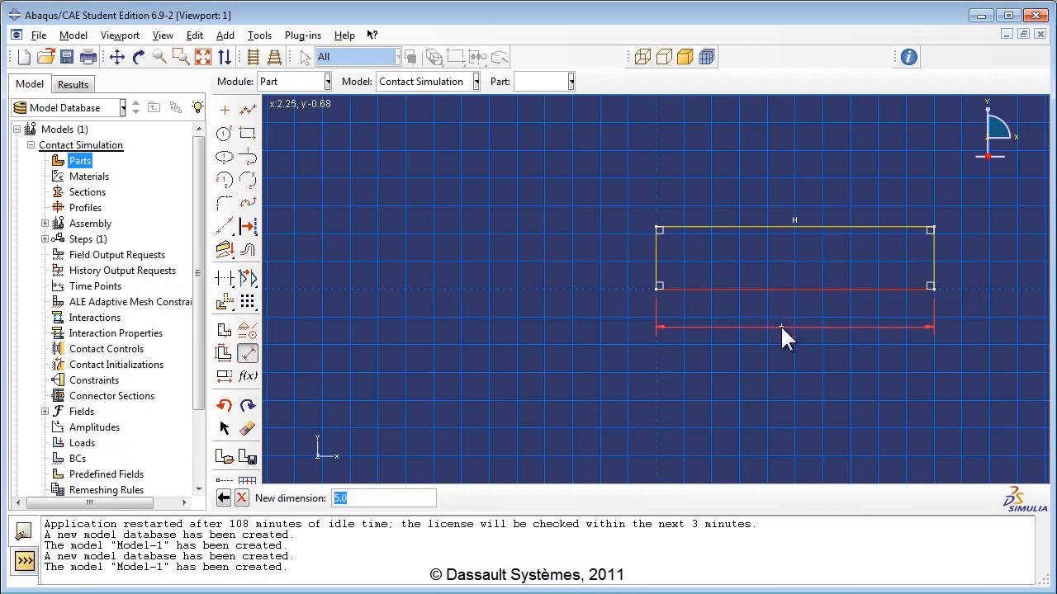
{"action": "type", "text": "20"}
{"action": "key", "text": "Return"}
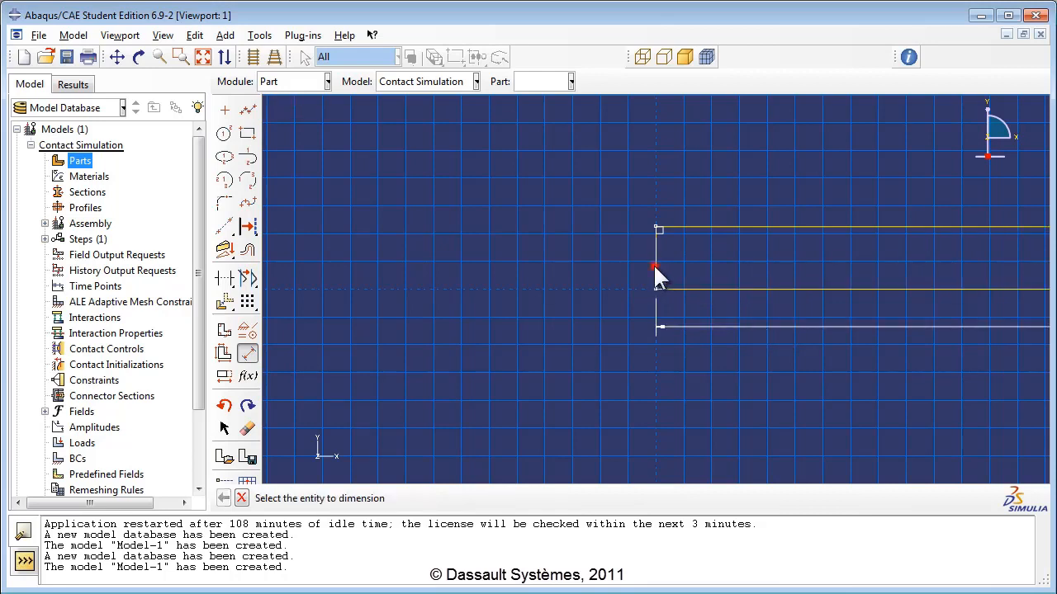
{"action": "left_click", "coordinate": [654, 268]}
{"action": "left_click", "coordinate": [606, 261]}
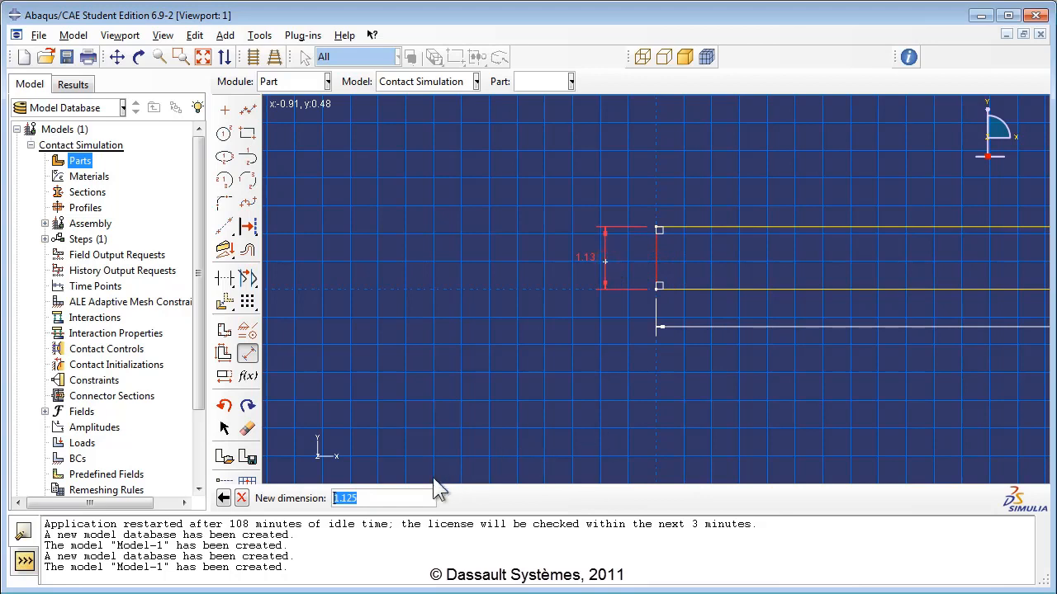
{"action": "type", "text": "2"}
{"action": "key", "text": "Return"}
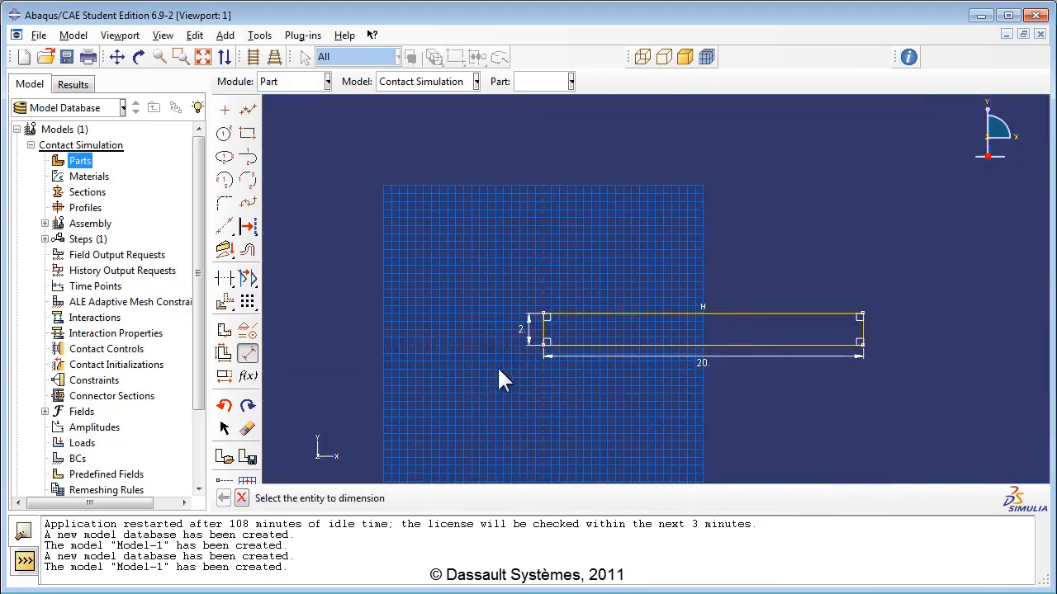
{"action": "left_click", "coordinate": [241, 498]}
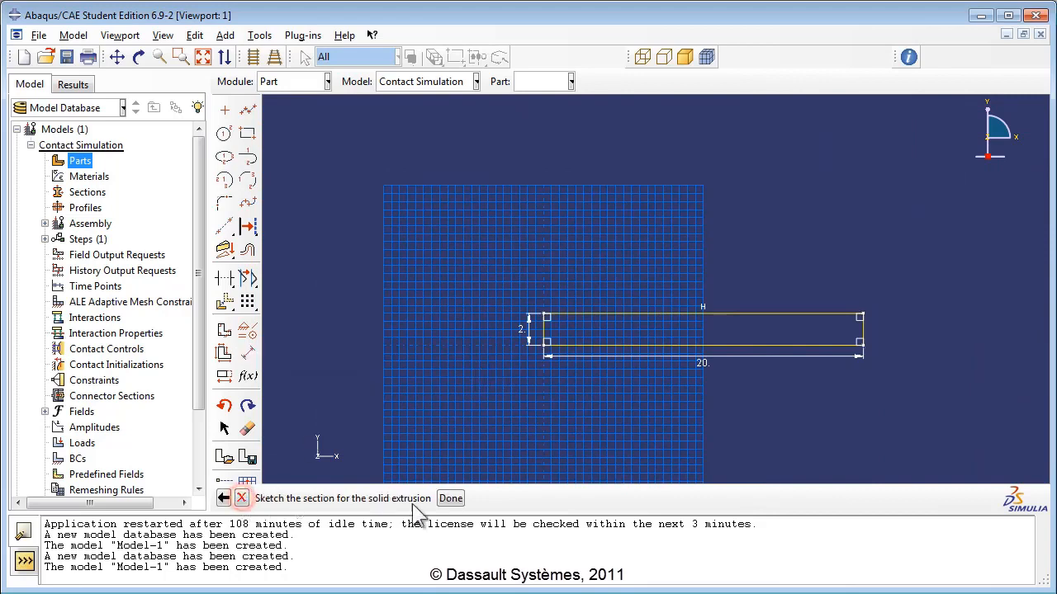
Finish the plank section and extrude it to a depth of 80.
{"action": "left_click", "coordinate": [450, 498]}
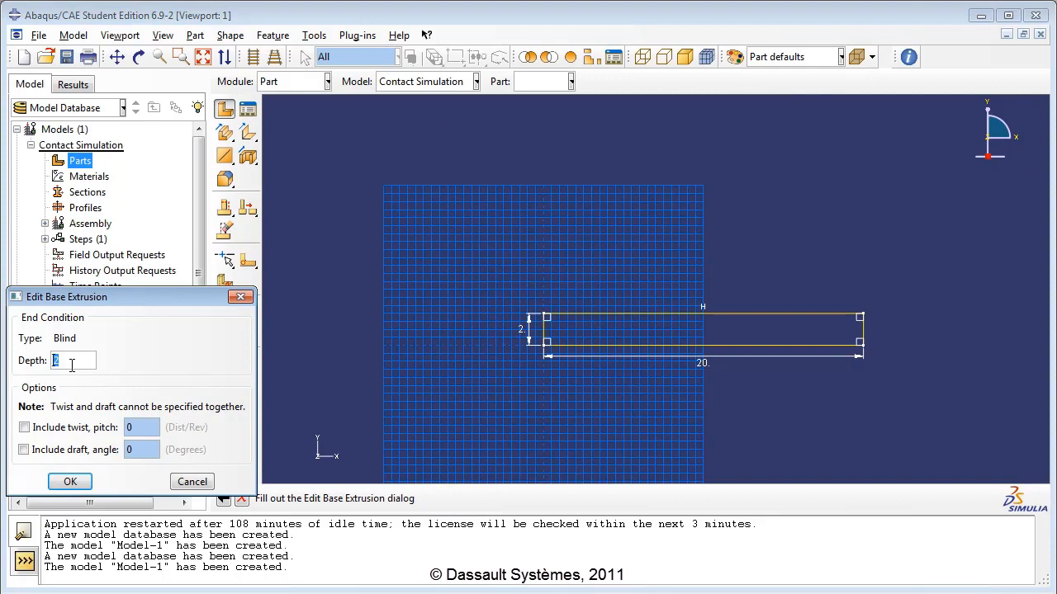
{"action": "type", "text": "80"}
{"action": "left_click", "coordinate": [71, 482]}
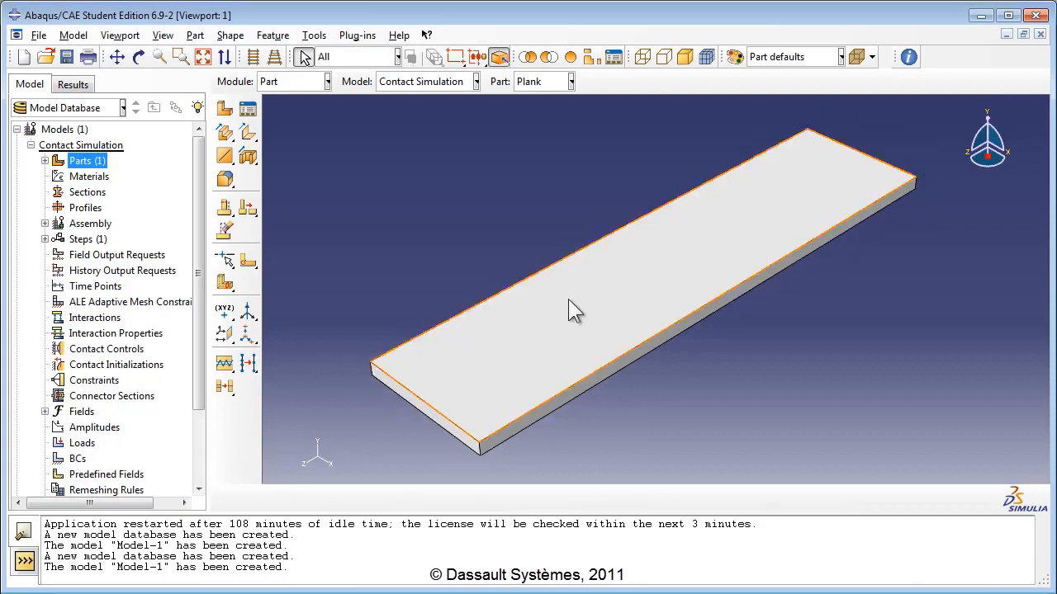
Create a second 3D deformable solid extrusion part named Curved Block with an approximate size of 20.
{"action": "double_click", "coordinate": [99, 163]}
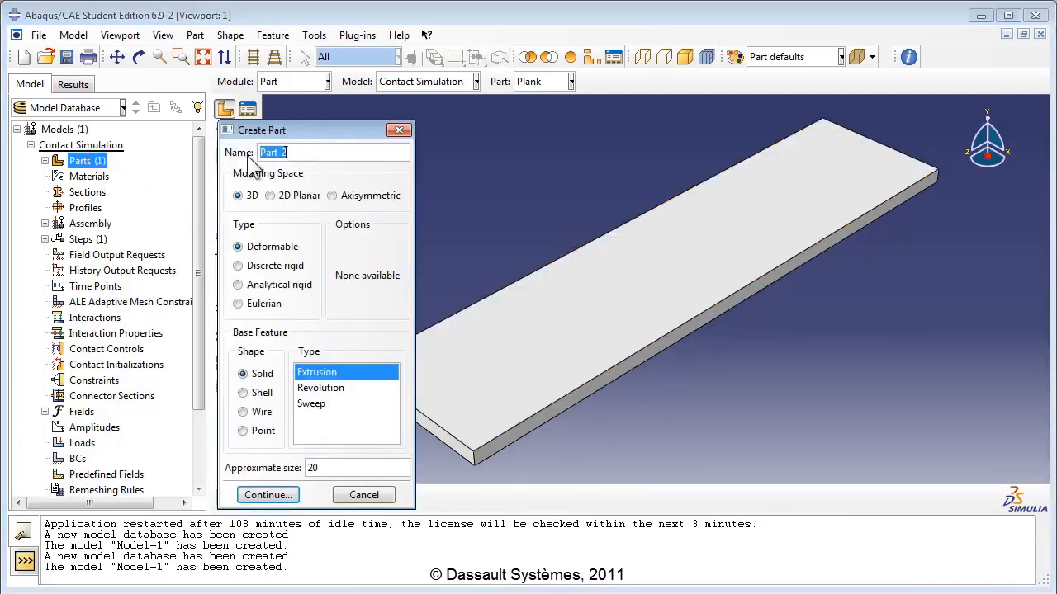
{"action": "type", "text": "Cun"}
{"action": "type", "text": "ved Block"}
{"action": "left_click", "coordinate": [285, 492]}
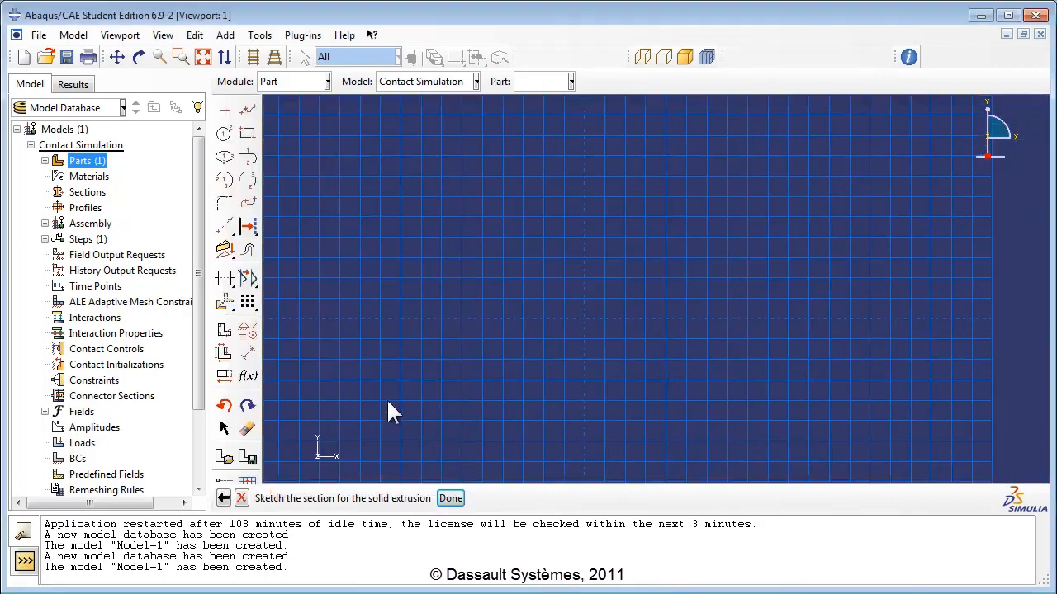
Sketch a circle centred on the origin with a radius of about 2.36.
{"action": "left_click", "coordinate": [224, 135]}
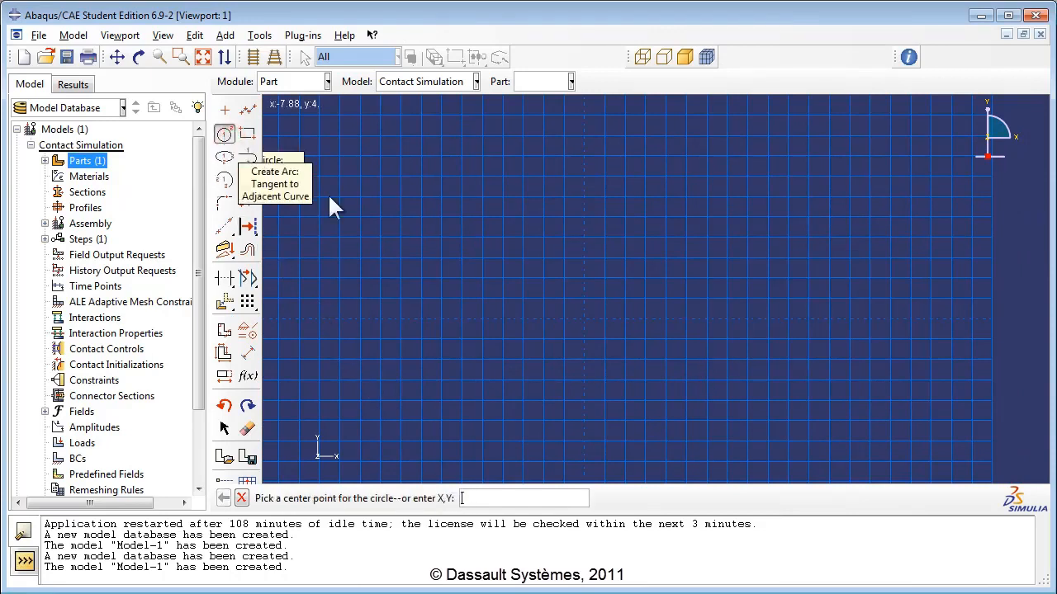
{"action": "left_click", "coordinate": [583, 320]}
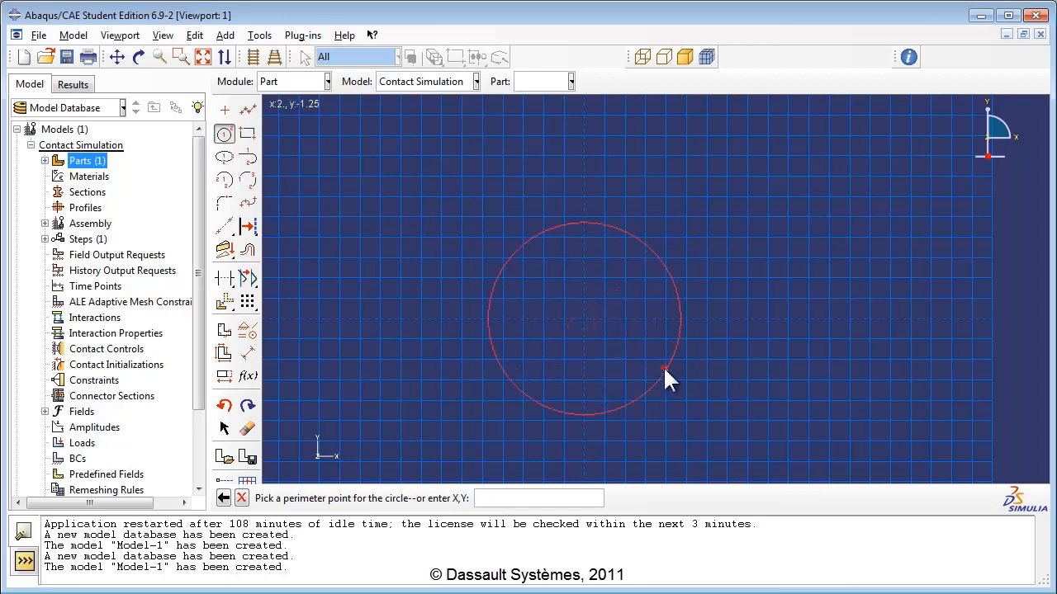
{"action": "left_click", "coordinate": [665, 369]}
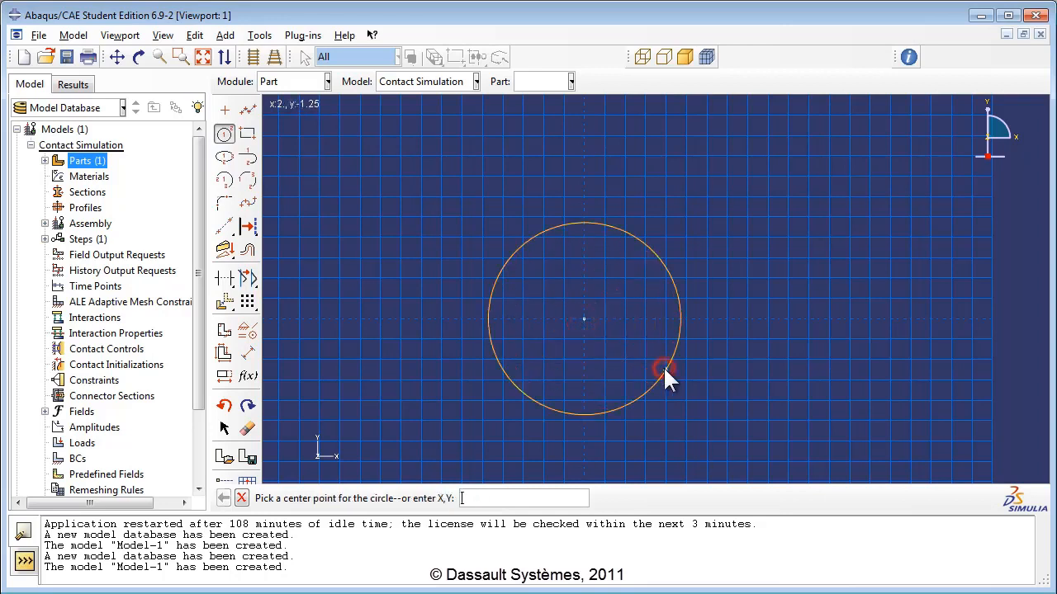
Dimension the circle's radius and set it to 10.
{"action": "left_click", "coordinate": [247, 353]}
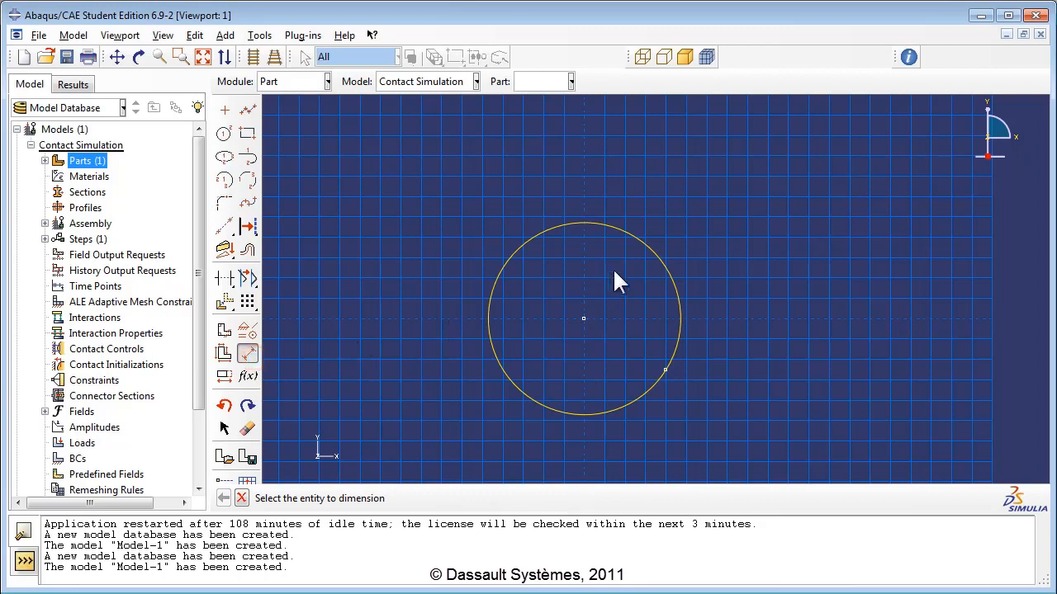
{"action": "left_click", "coordinate": [653, 249]}
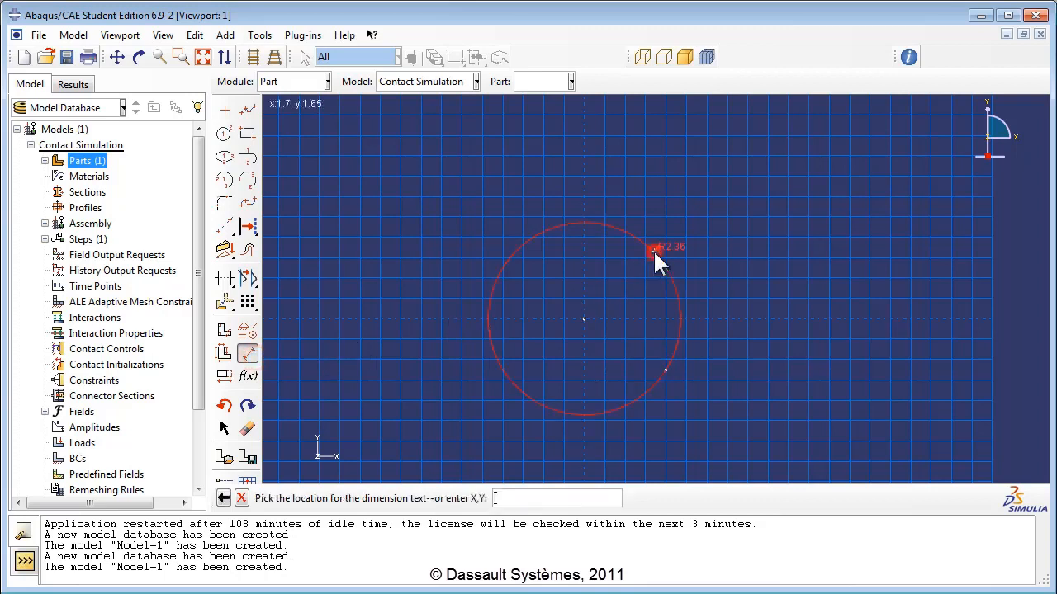
{"action": "left_click", "coordinate": [733, 213]}
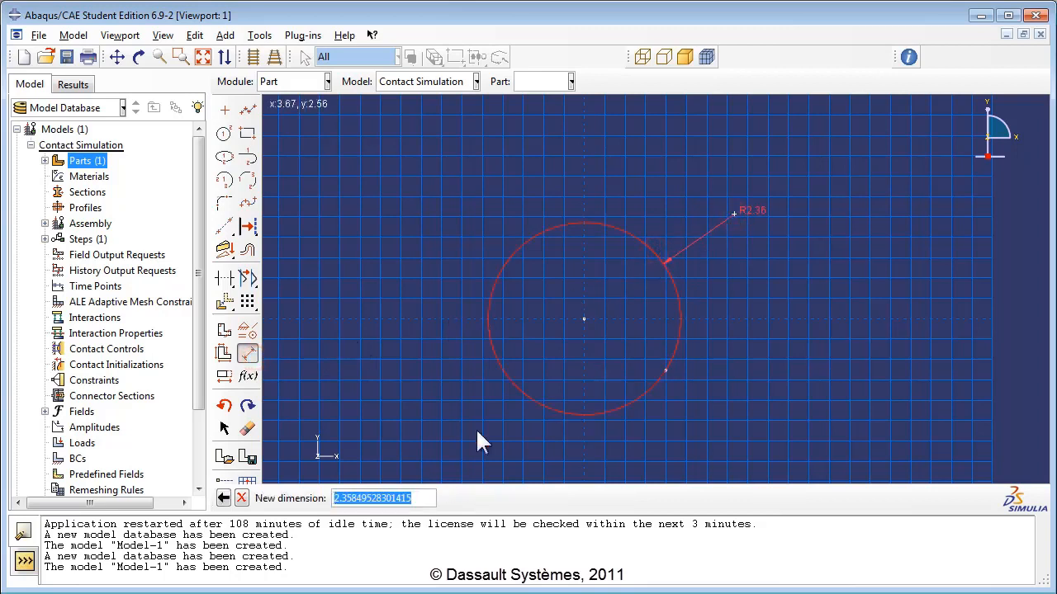
{"action": "type", "text": "10"}
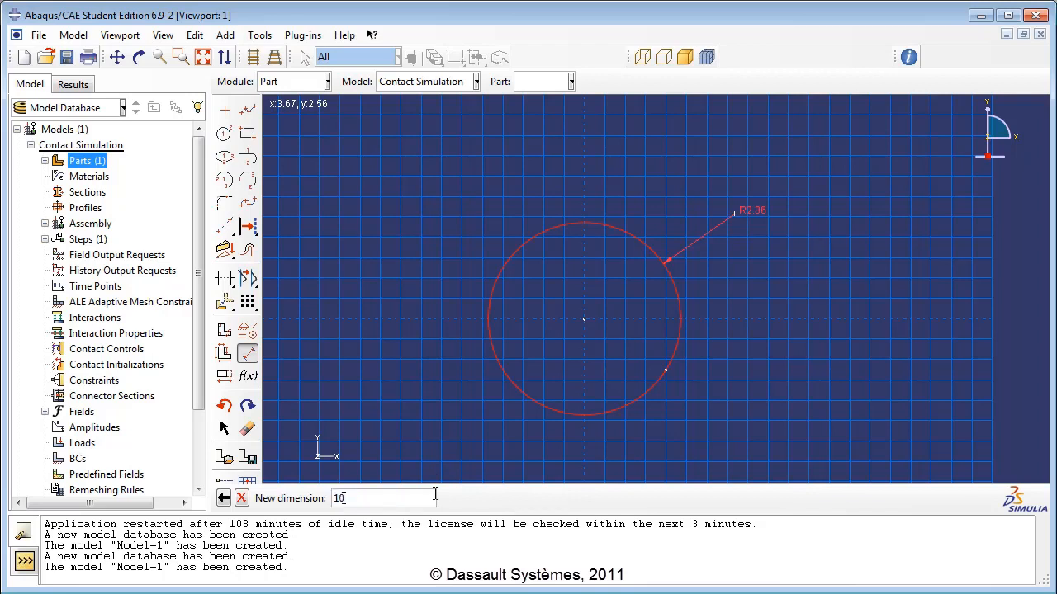
{"action": "key", "text": "Return"}
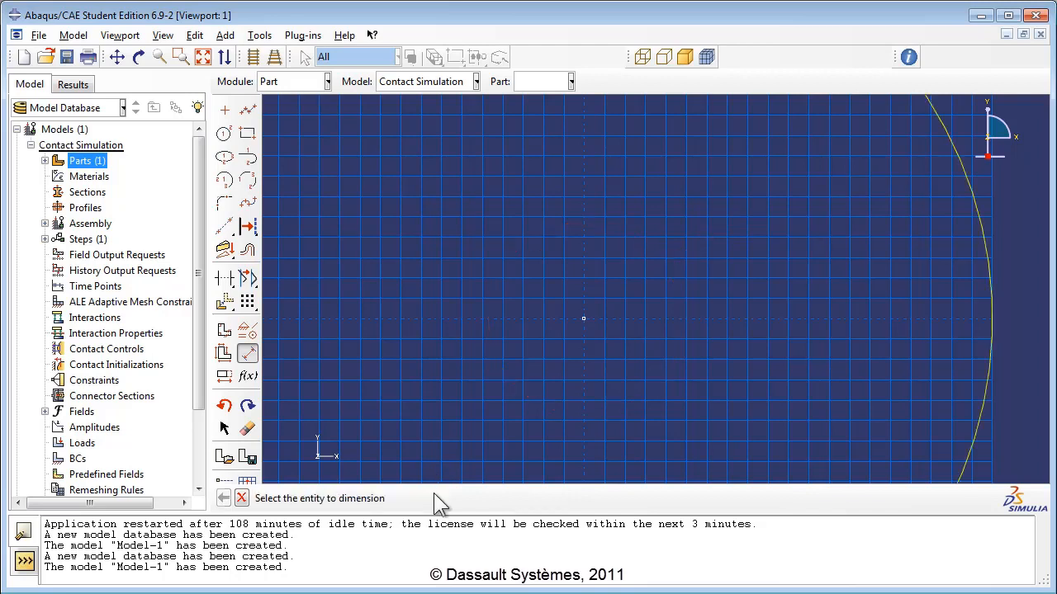
Sketch a rectangle about 20 by 12 from the circle's left quadrant point to x 10, y -12 below the circle.
{"action": "scroll", "coordinate": [501, 413], "scroll_direction": "up", "scroll_amount": 5}
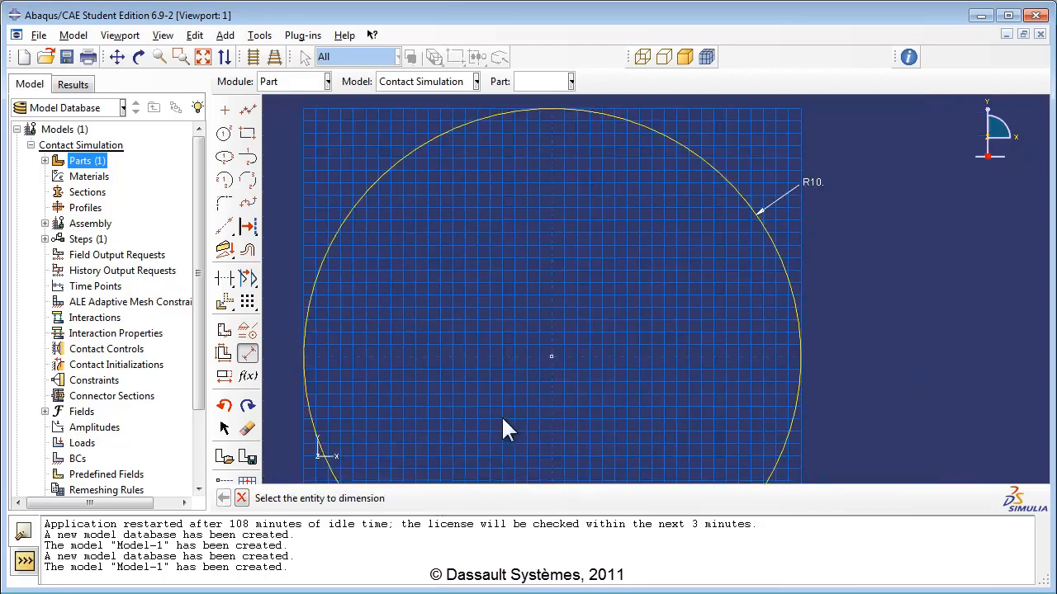
{"action": "scroll", "coordinate": [541, 403], "scroll_direction": "up", "scroll_amount": 1}
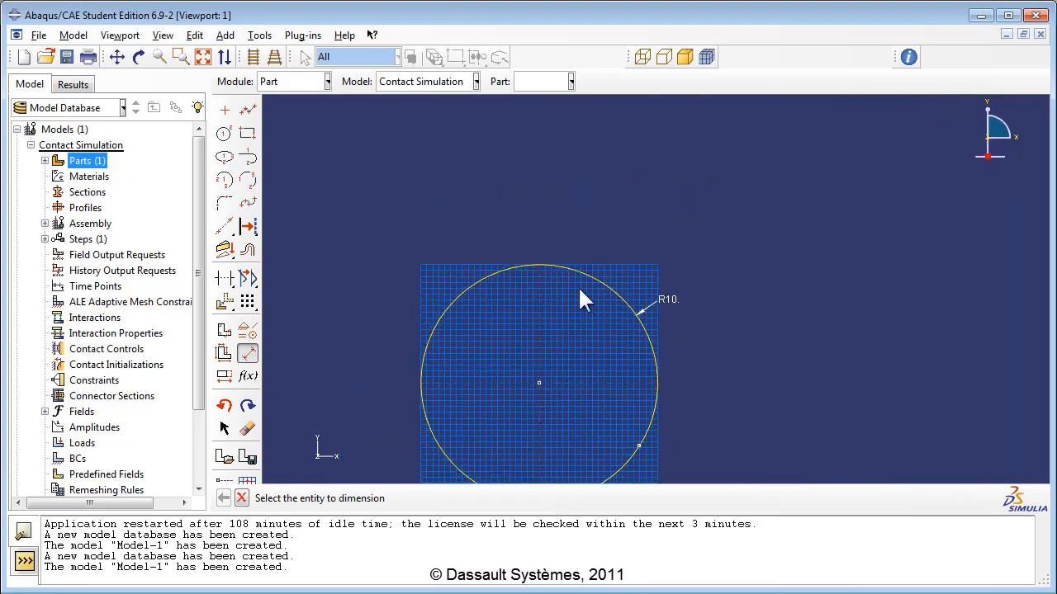
{"action": "scroll", "coordinate": [595, 344], "scroll_direction": "down", "scroll_amount": 4}
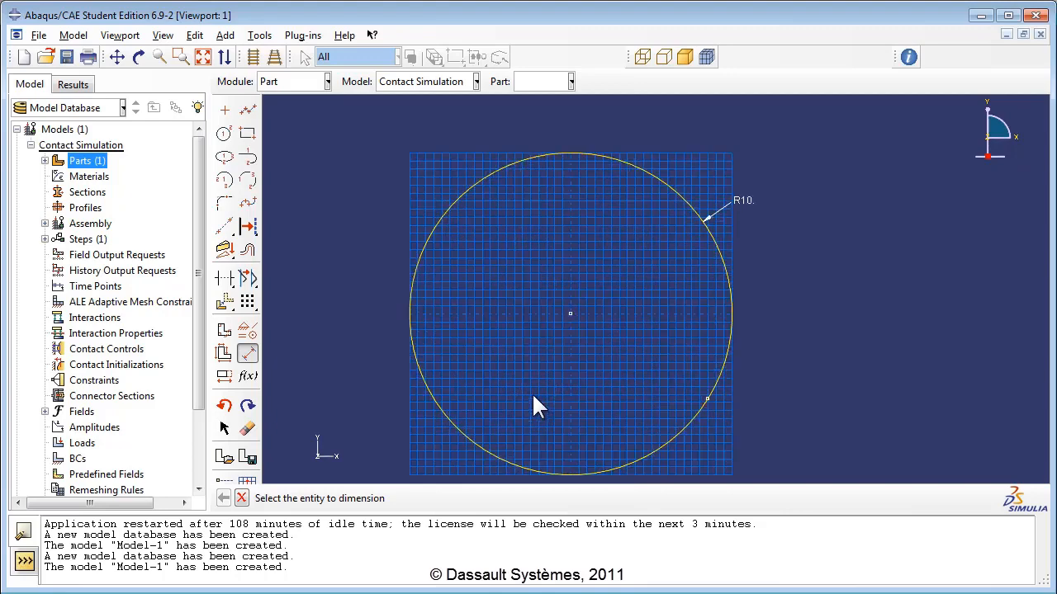
{"action": "scroll", "coordinate": [619, 262], "scroll_direction": "up", "scroll_amount": 3}
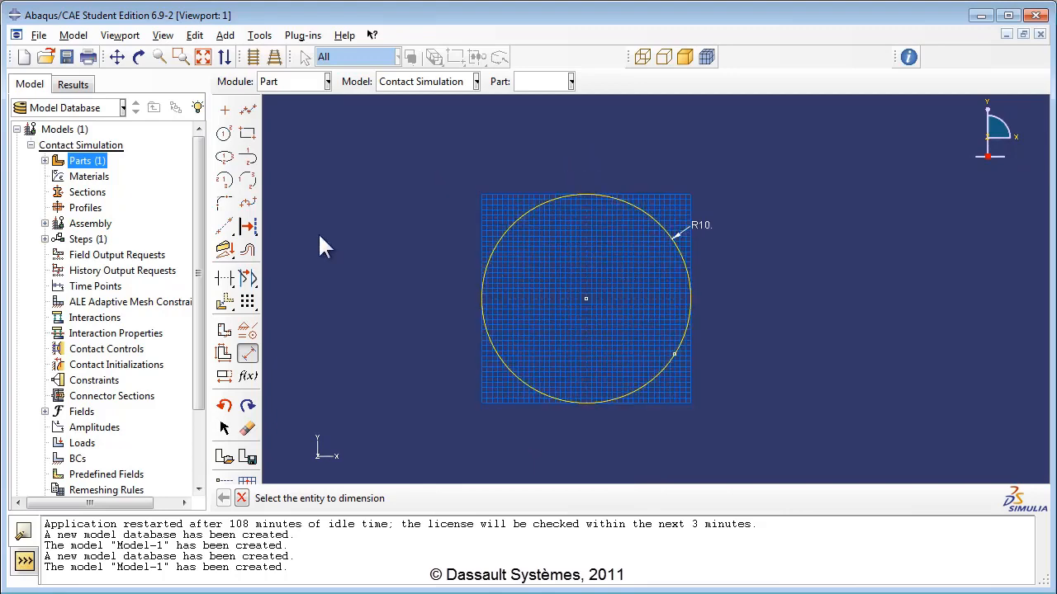
{"action": "left_click", "coordinate": [247, 135]}
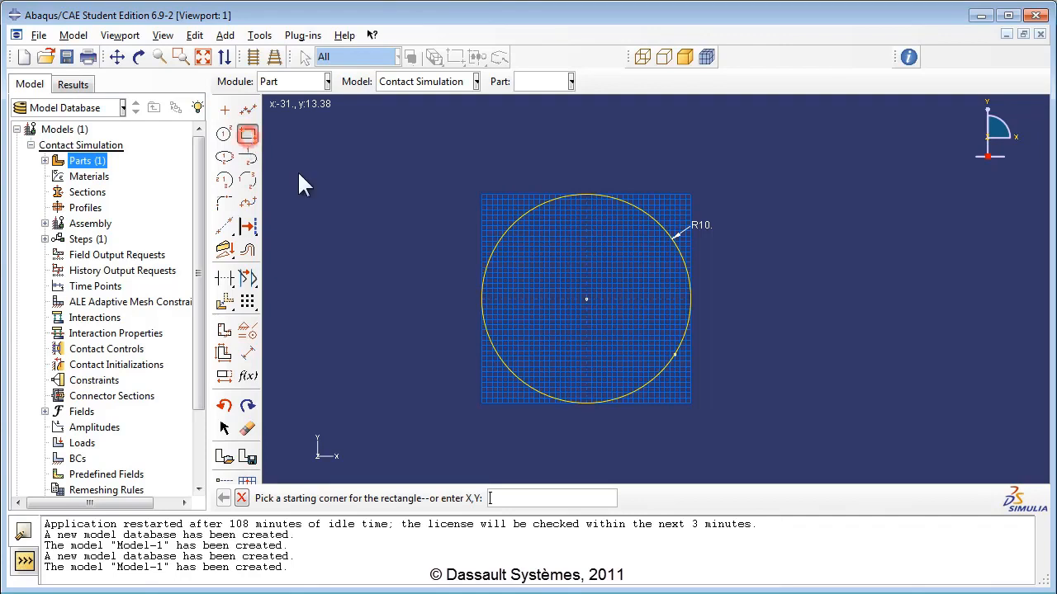
{"action": "left_click", "coordinate": [482, 299]}
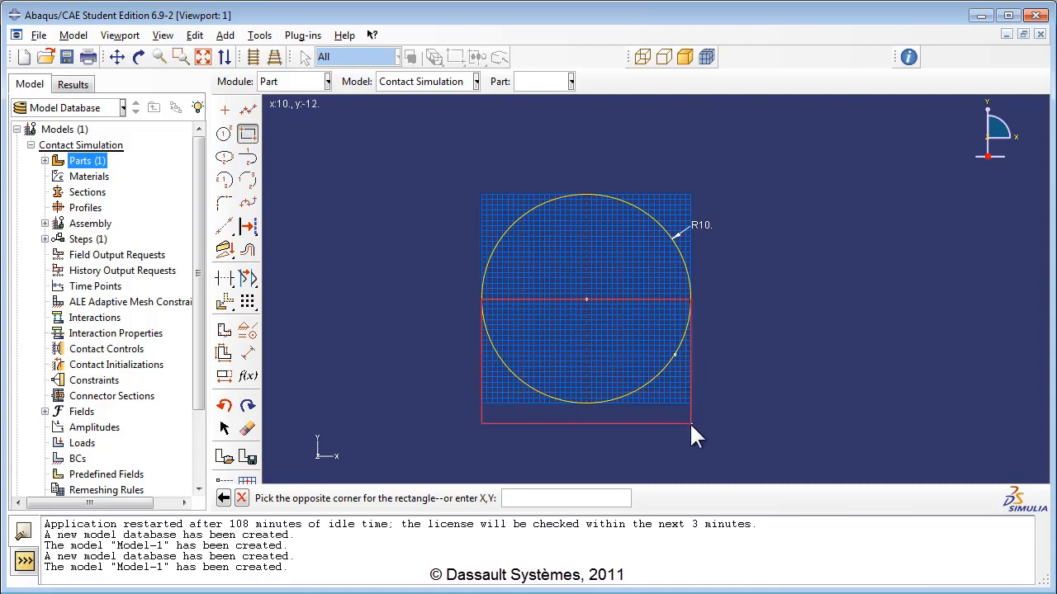
{"action": "left_click", "coordinate": [689, 422]}
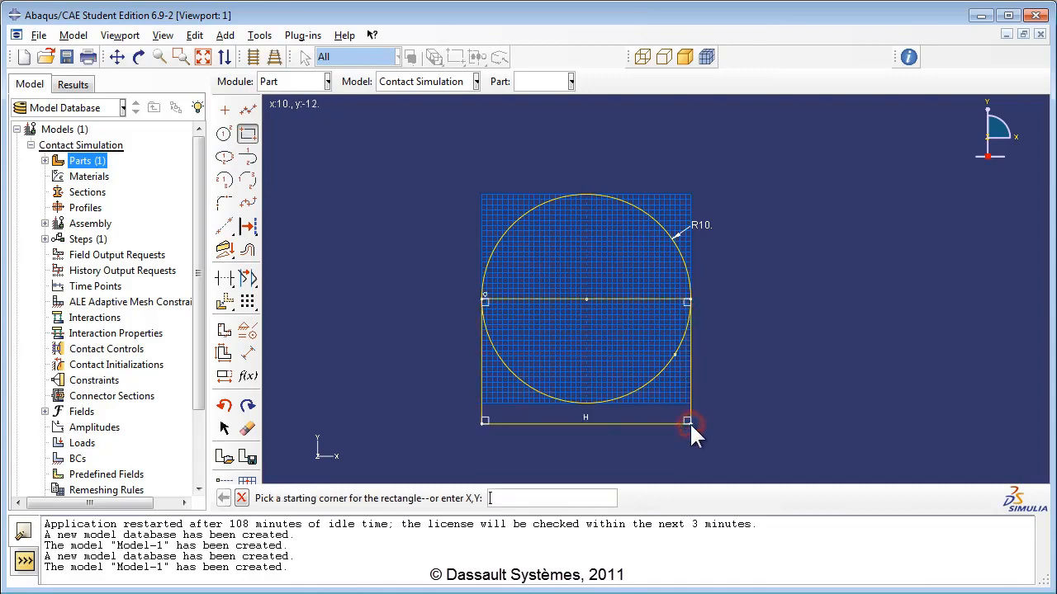
Dimension the rectangle's left vertical edge and set it to 15.
{"action": "left_click", "coordinate": [247, 353]}
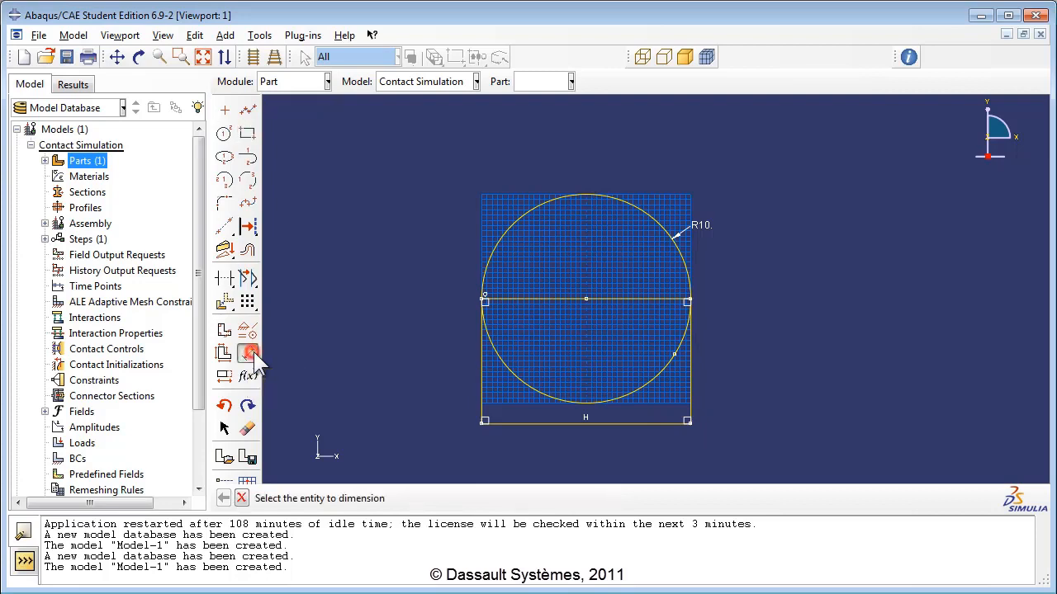
{"action": "left_click", "coordinate": [480, 393]}
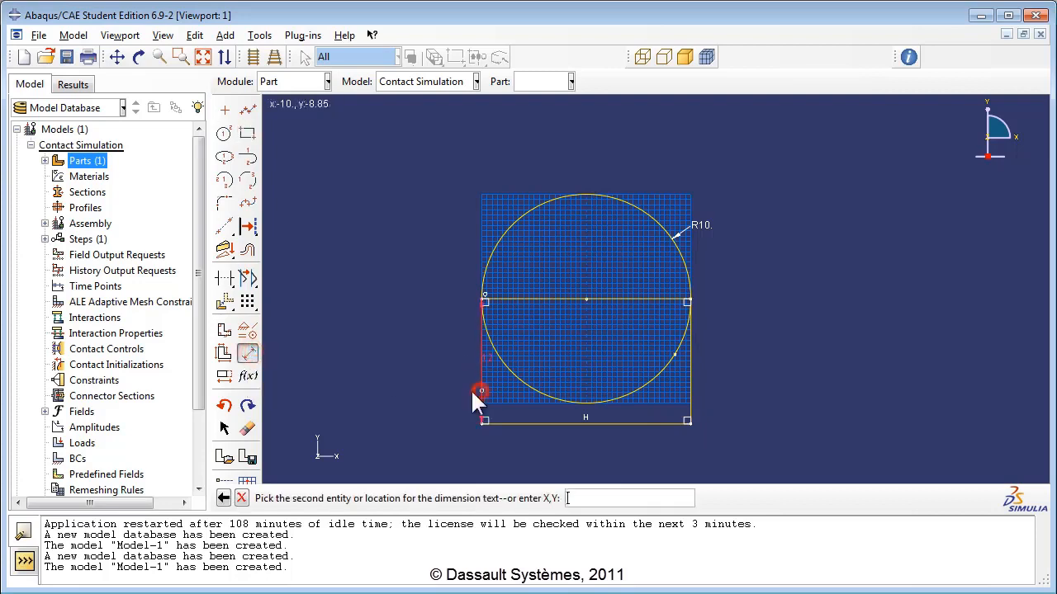
{"action": "left_click", "coordinate": [412, 386]}
{"action": "type", "text": "15"}
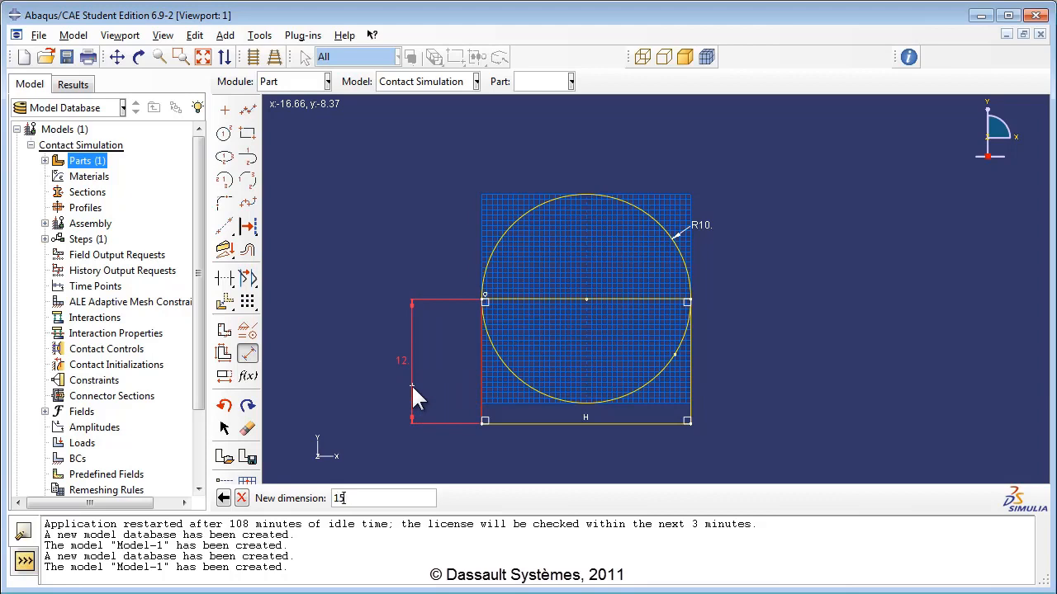
{"action": "key", "text": "Return"}
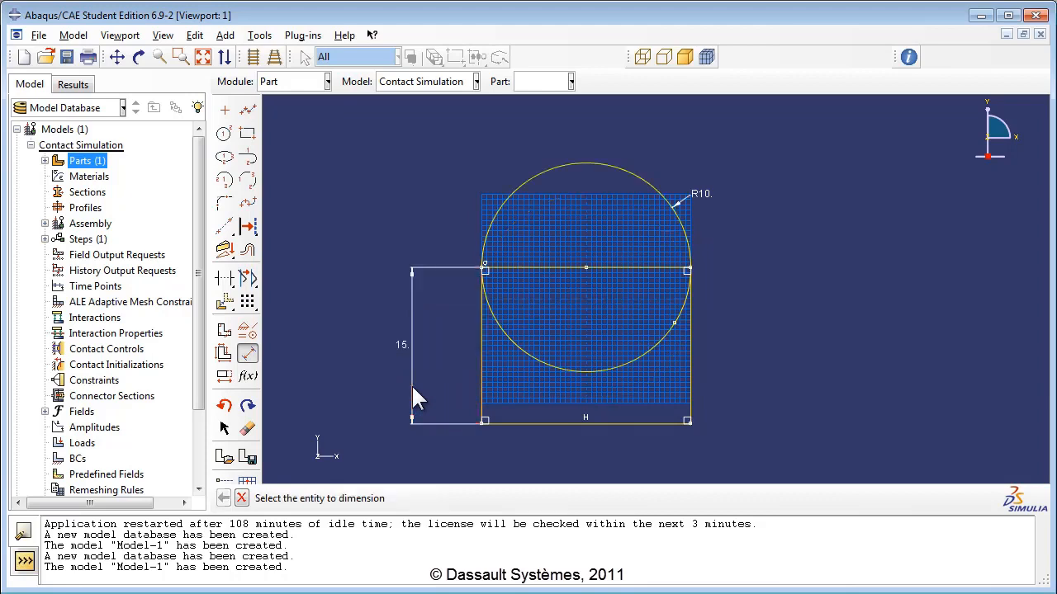
Trim away the lower half of the circle and the rectangle's top edge to leave a single arched outline.
{"action": "scroll", "coordinate": [570, 293], "scroll_direction": "up", "scroll_amount": 3}
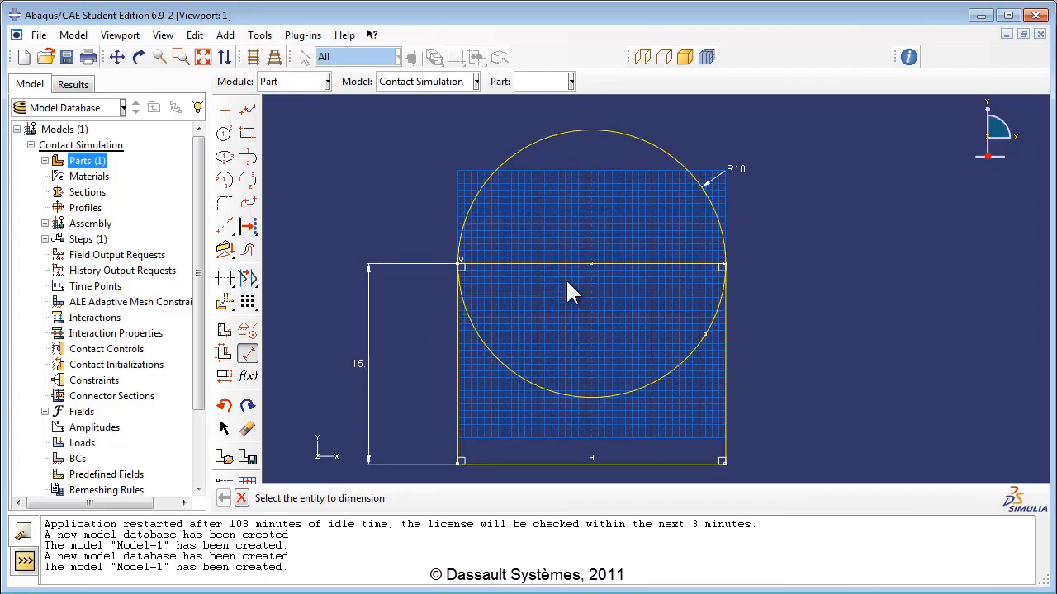
{"action": "scroll", "coordinate": [569, 293], "scroll_direction": "down", "scroll_amount": 2}
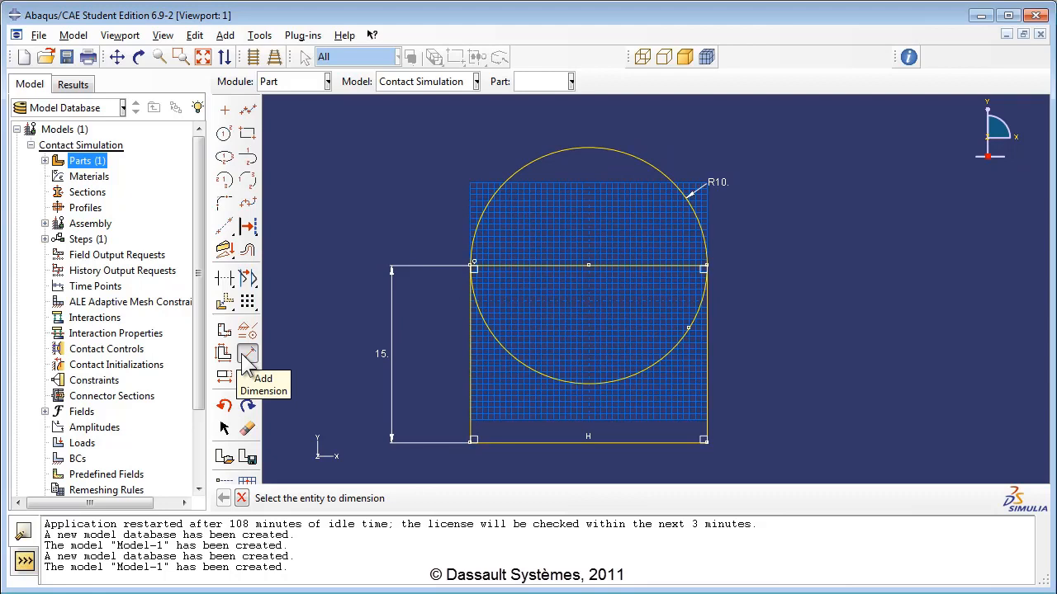
{"action": "left_click", "coordinate": [224, 281]}
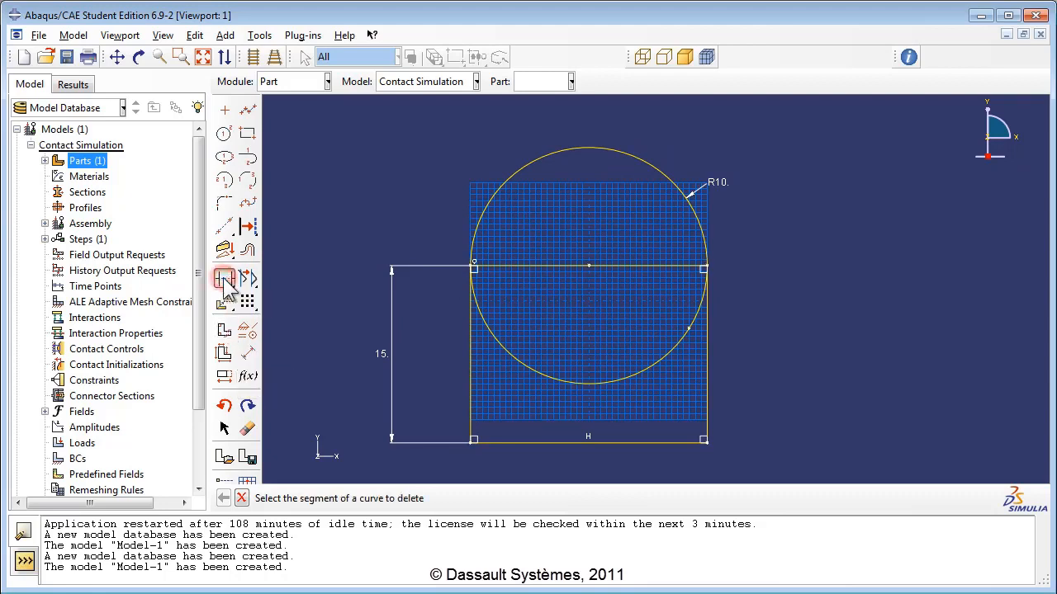
{"action": "left_click", "coordinate": [491, 331]}
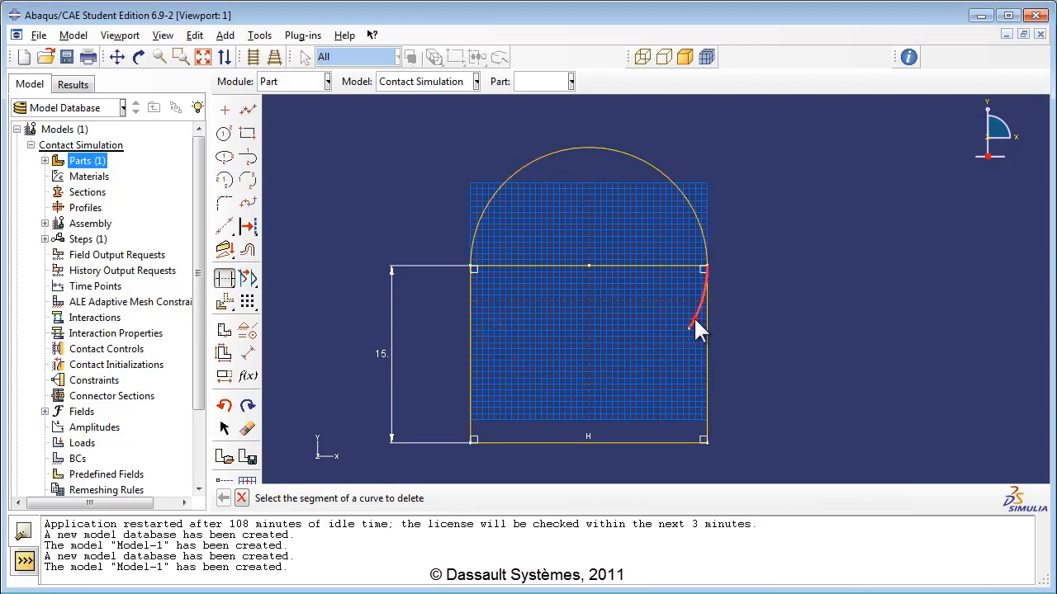
{"action": "left_click", "coordinate": [693, 319]}
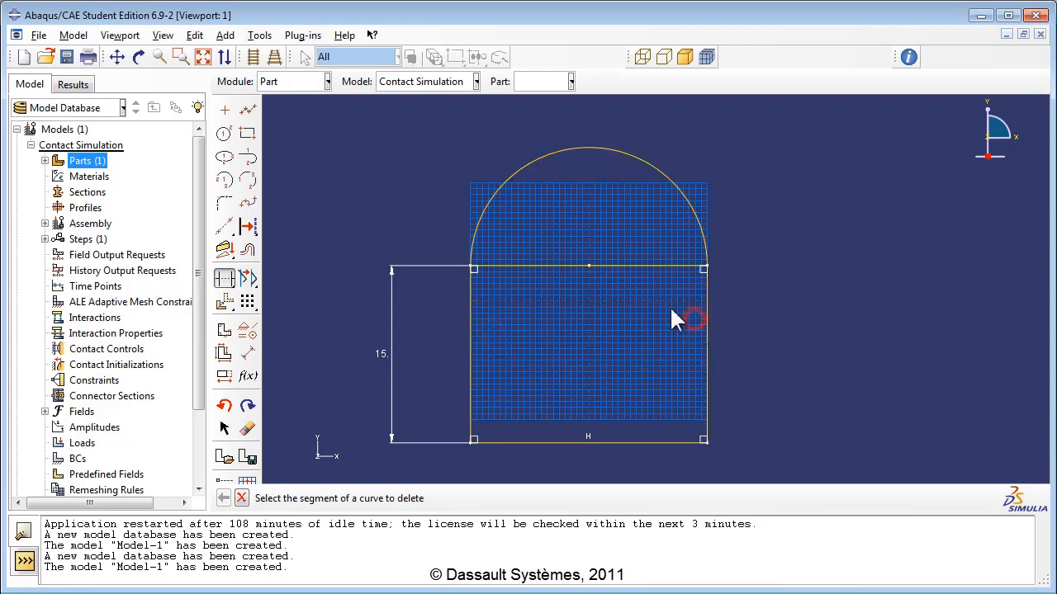
{"action": "left_click", "coordinate": [640, 265]}
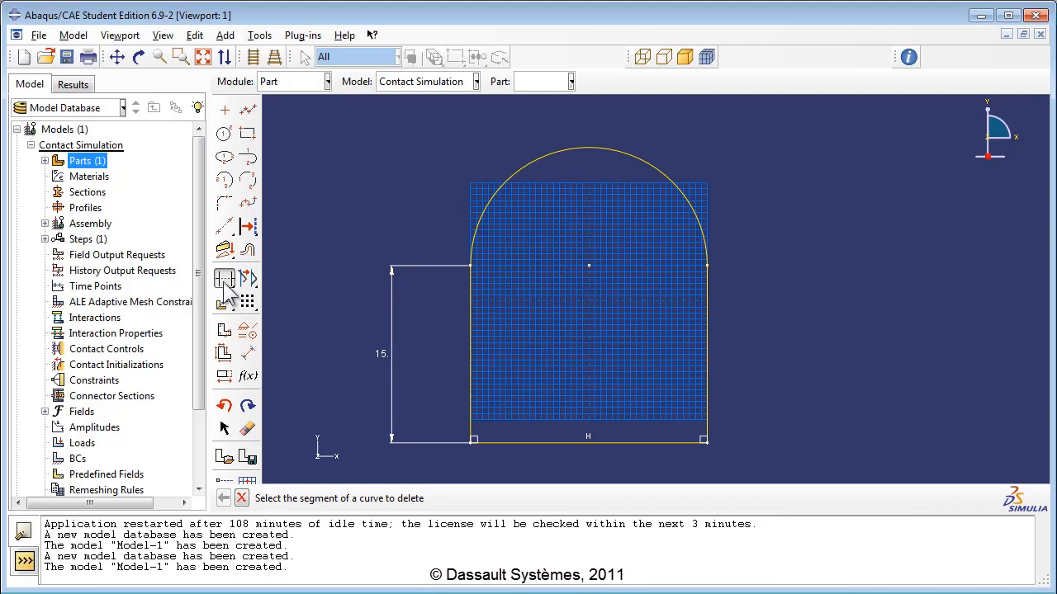
{"action": "left_click", "coordinate": [241, 498]}
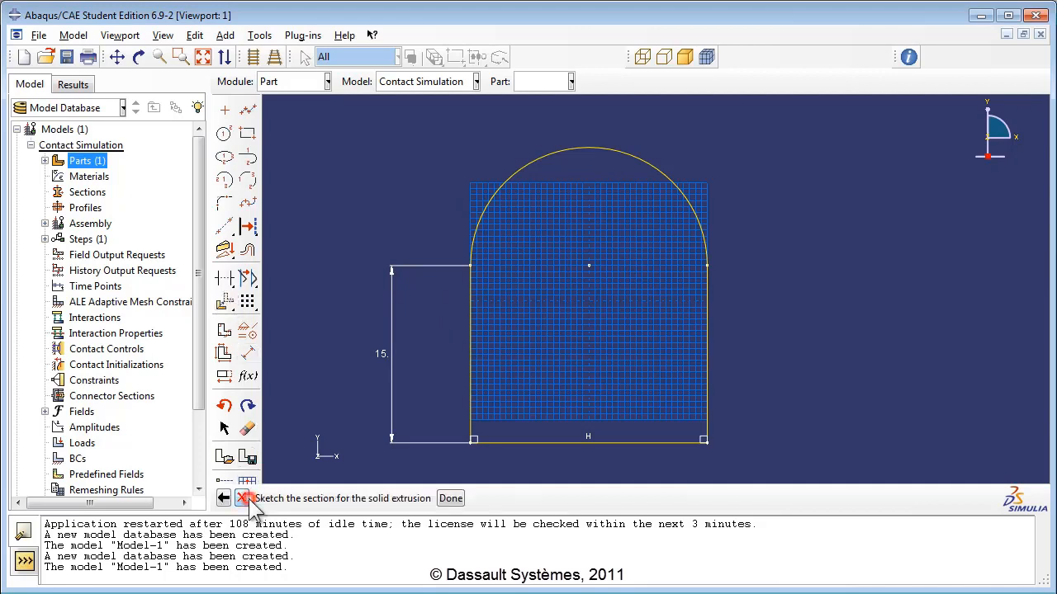
Finish the arched section and extrude it to a depth of 20.
{"action": "left_click", "coordinate": [451, 498]}
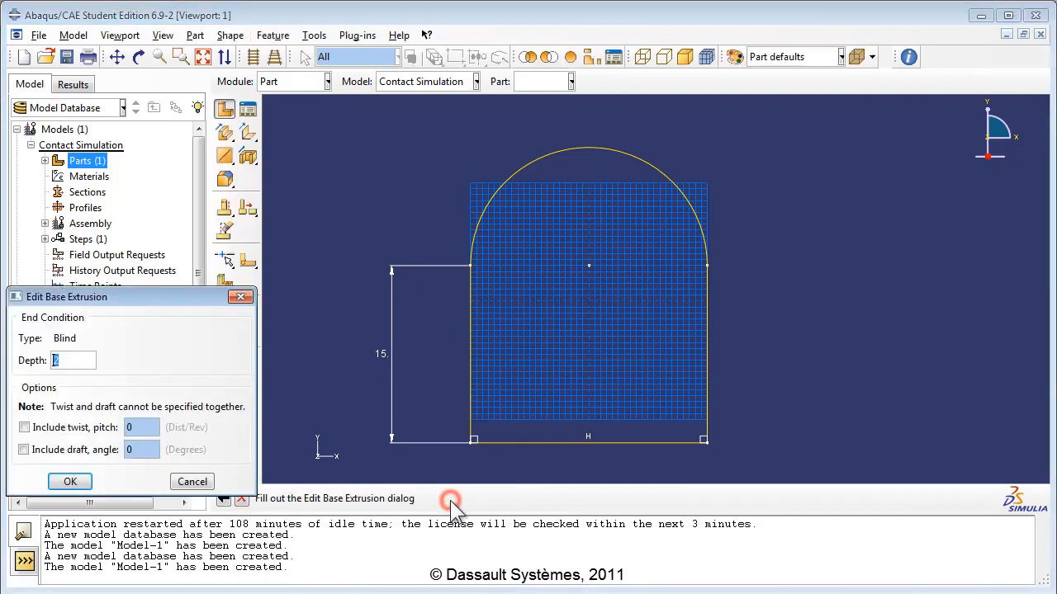
{"action": "left_click", "coordinate": [62, 360]}
{"action": "double_click", "coordinate": [62, 360]}
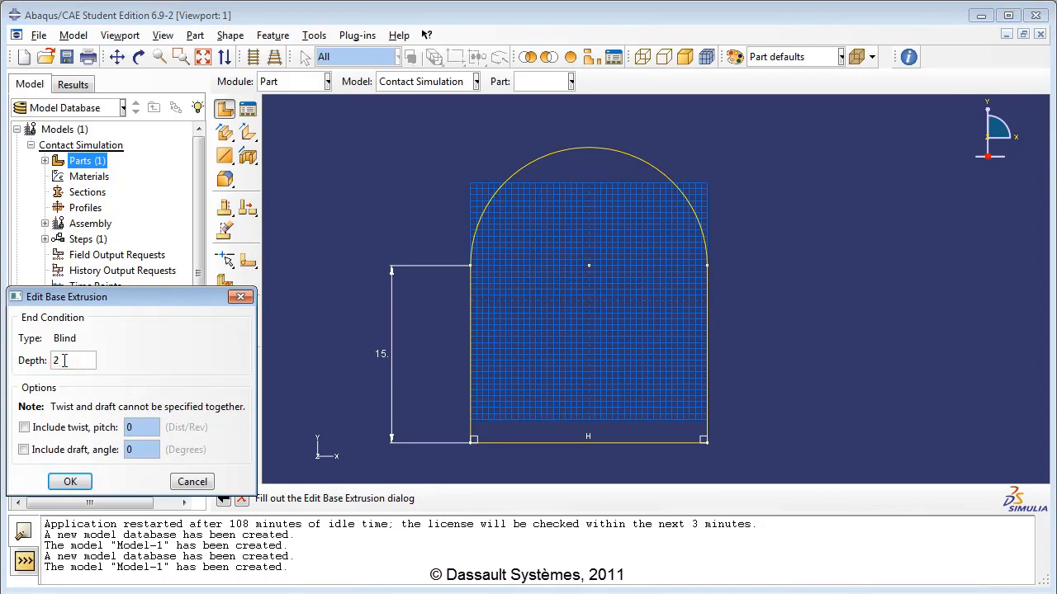
{"action": "type", "text": "20.0"}
{"action": "left_click", "coordinate": [70, 481]}
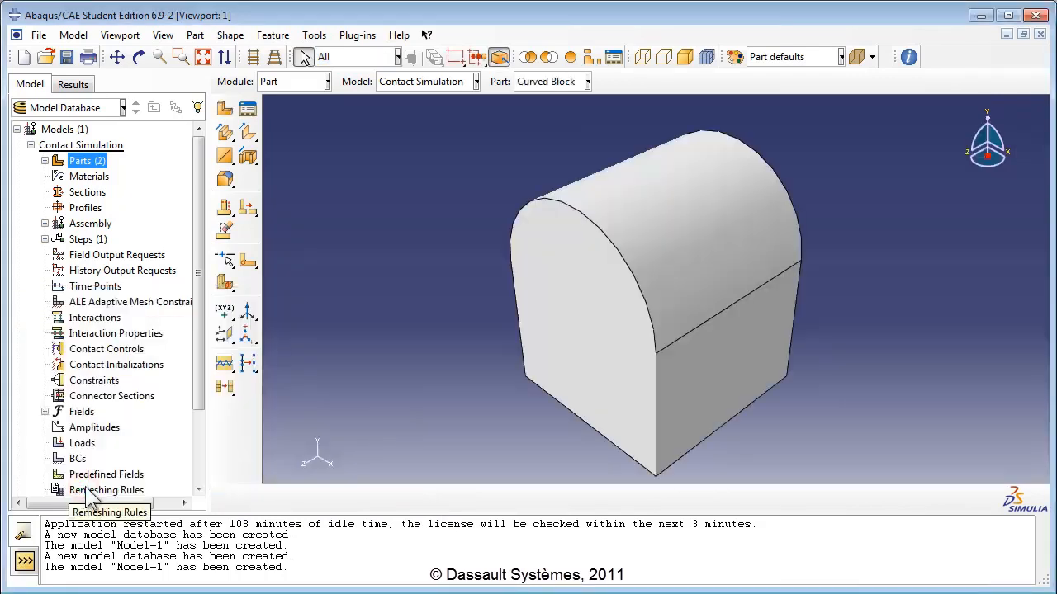
Create a third 3D deformable solid extrusion part named Rectangular Block with an approximate size of 20.
{"action": "double_click", "coordinate": [93, 163]}
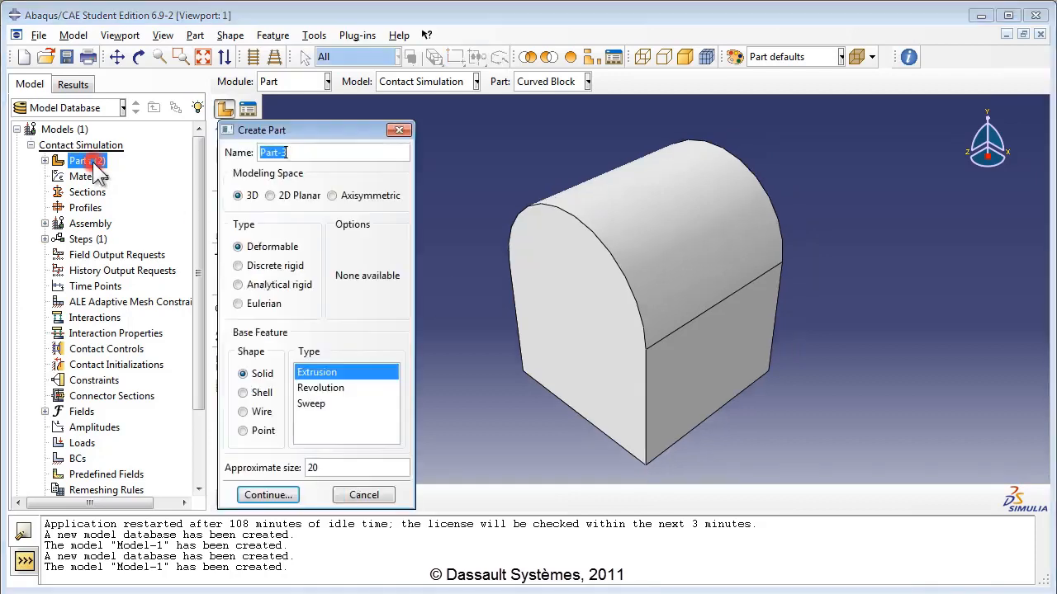
{"action": "type", "text": "Rect"}
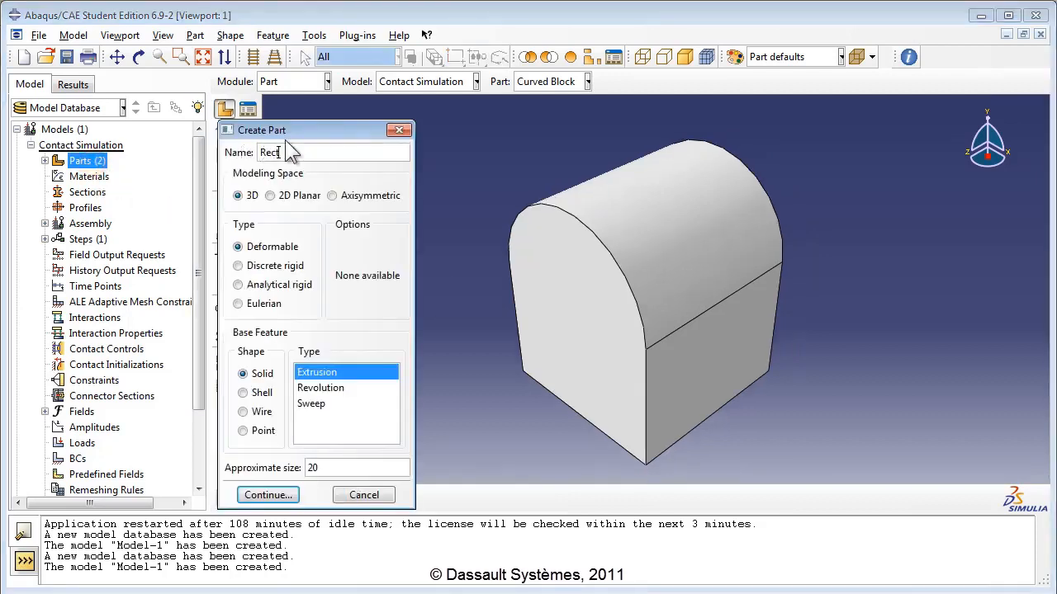
{"action": "type", "text": "angular Block"}
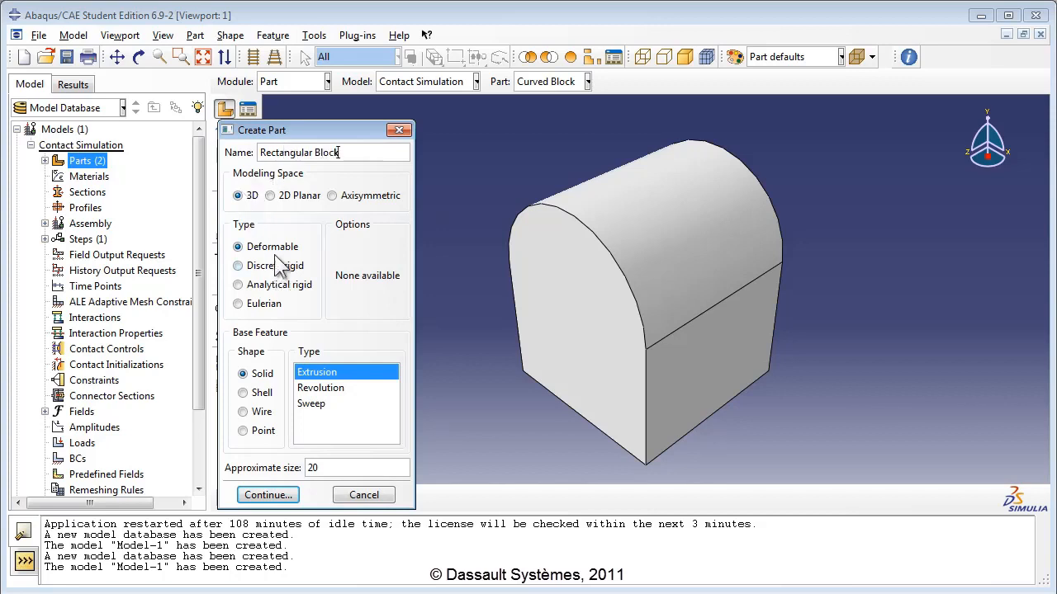
{"action": "left_click", "coordinate": [268, 495]}
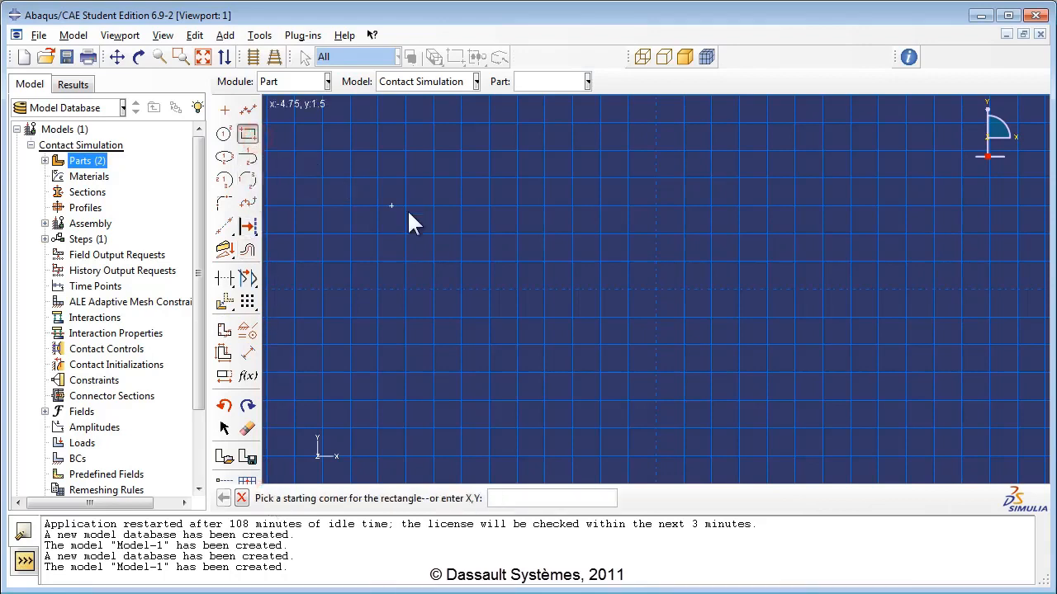
Sketch a rectangle about 4 by 1.25 with its lower-left corner at the origin and dimension its bottom edge to 20.
{"action": "left_click", "coordinate": [654, 291]}
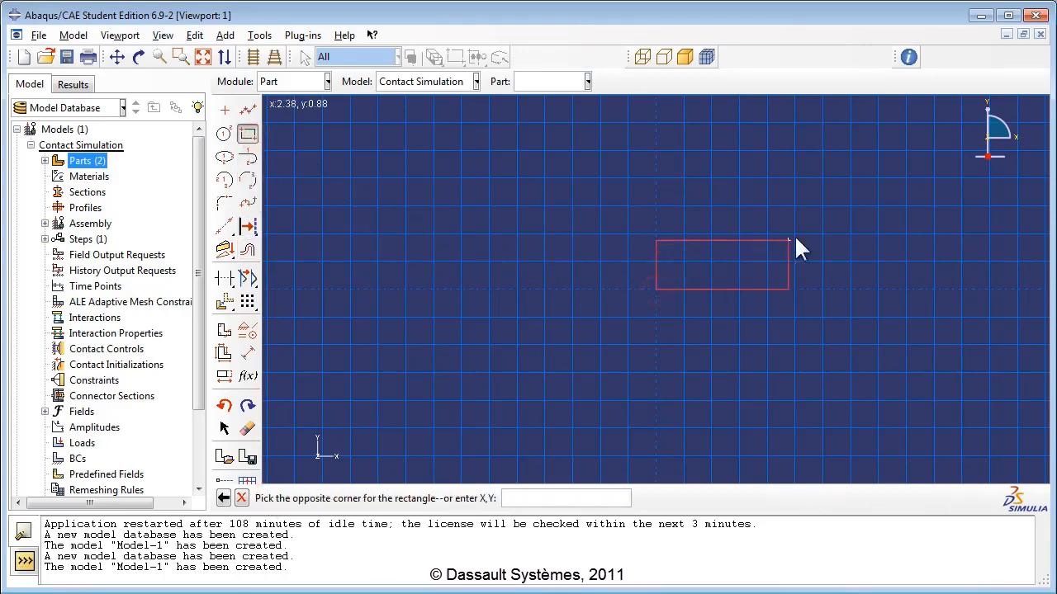
{"action": "left_click", "coordinate": [877, 221]}
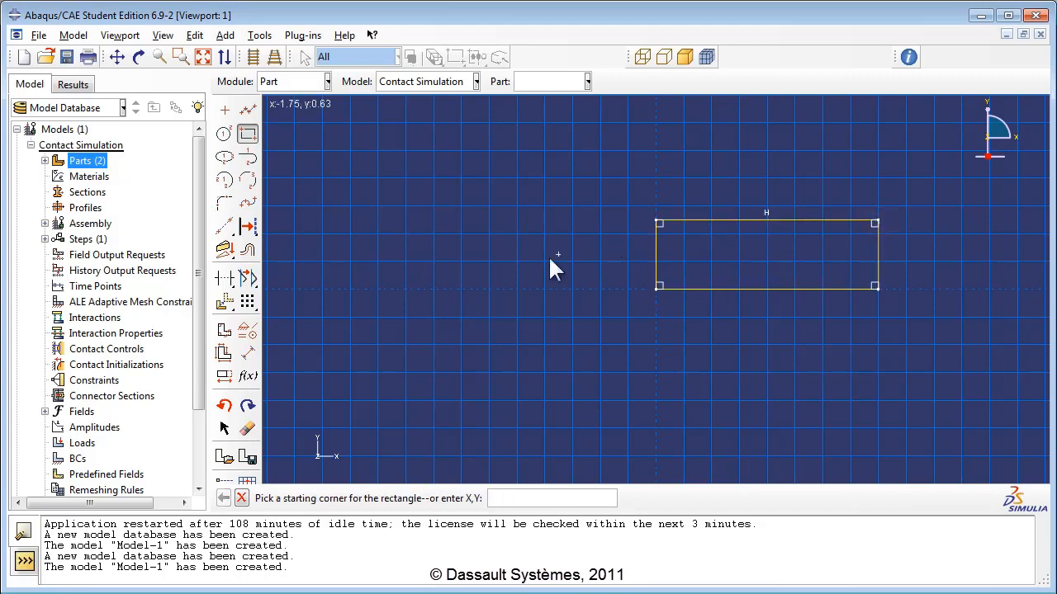
{"action": "left_click", "coordinate": [249, 353]}
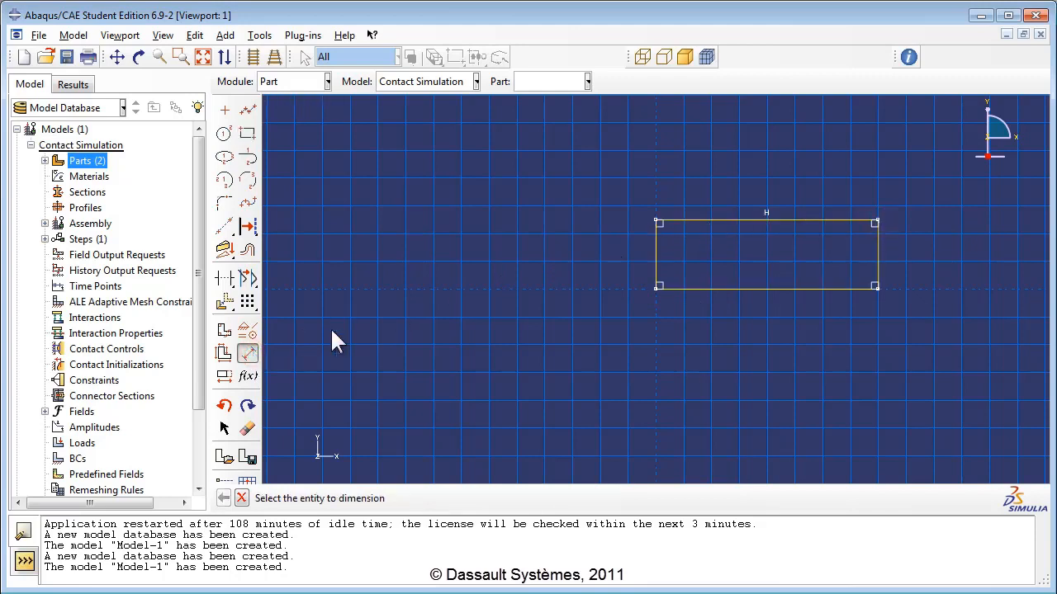
{"action": "left_click", "coordinate": [743, 288]}
{"action": "left_click", "coordinate": [753, 334]}
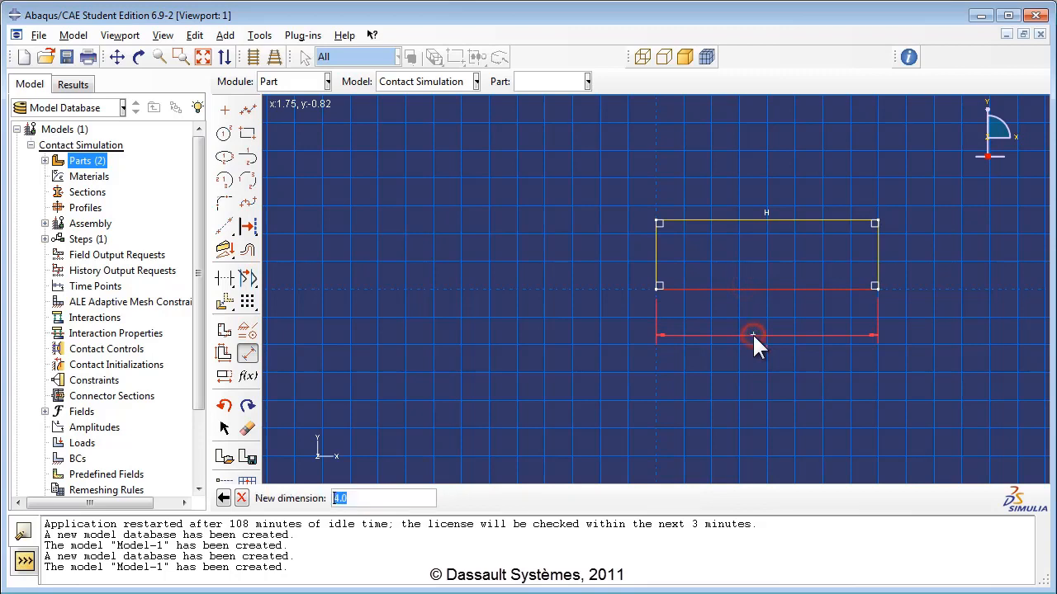
{"action": "type", "text": "20"}
{"action": "key", "text": "Return"}
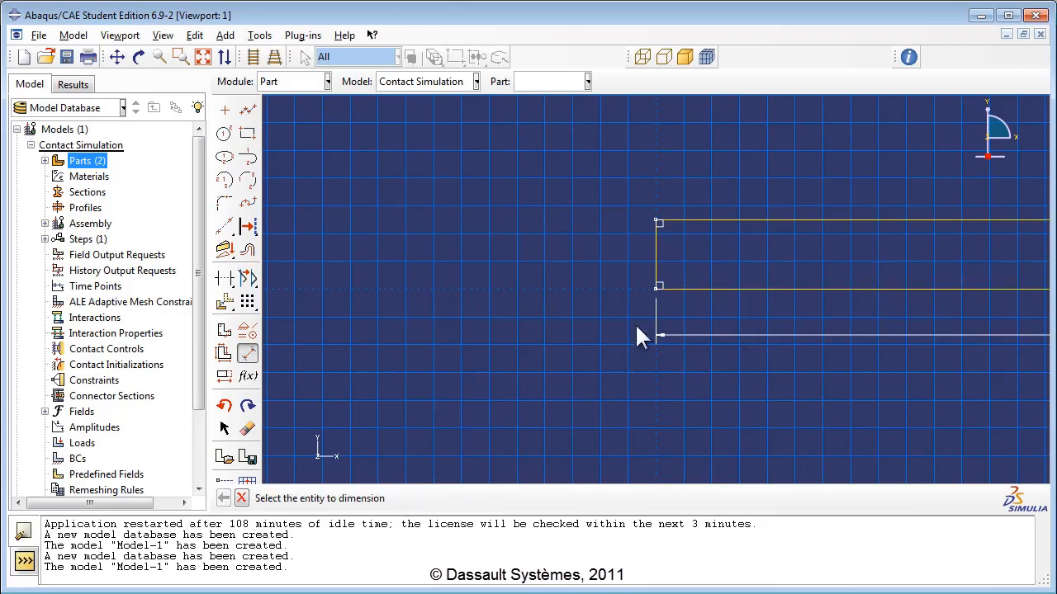
Dimension the rectangle's left edge and set its height to 10.
{"action": "left_click", "coordinate": [656, 262]}
{"action": "left_click", "coordinate": [588, 258]}
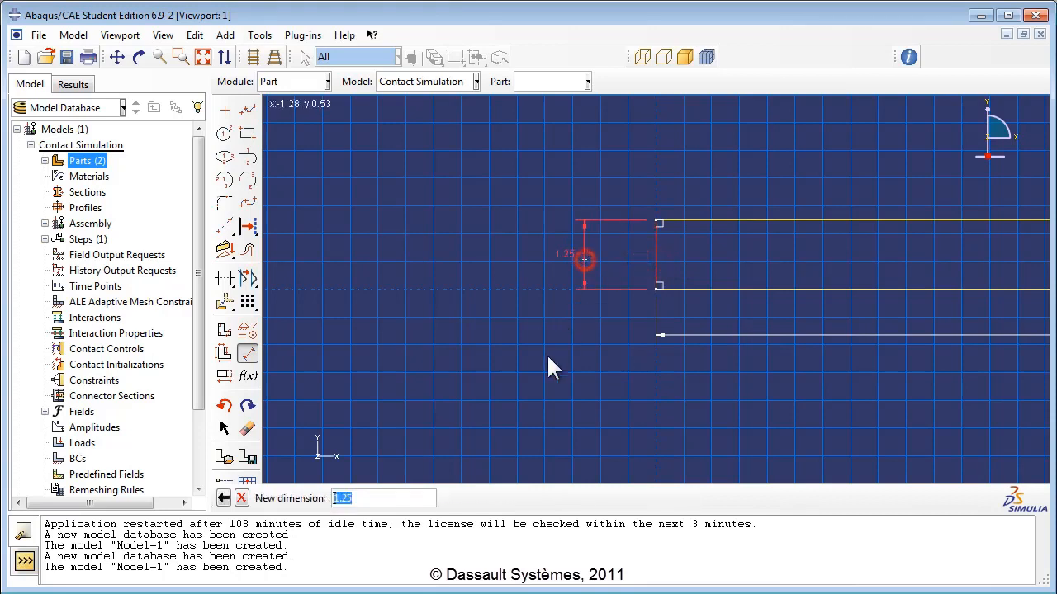
{"action": "type", "text": "1"}
{"action": "key", "text": "Return"}
{"action": "scroll", "coordinate": [501, 391], "scroll_direction": "down", "scroll_amount": 2}
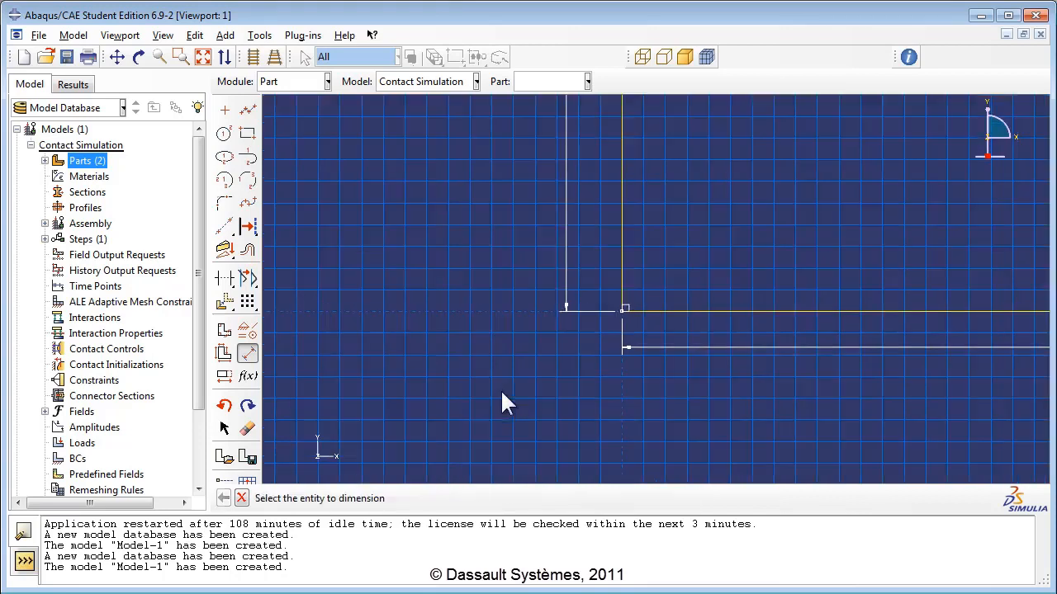
{"action": "scroll", "coordinate": [502, 393], "scroll_direction": "down", "scroll_amount": 3}
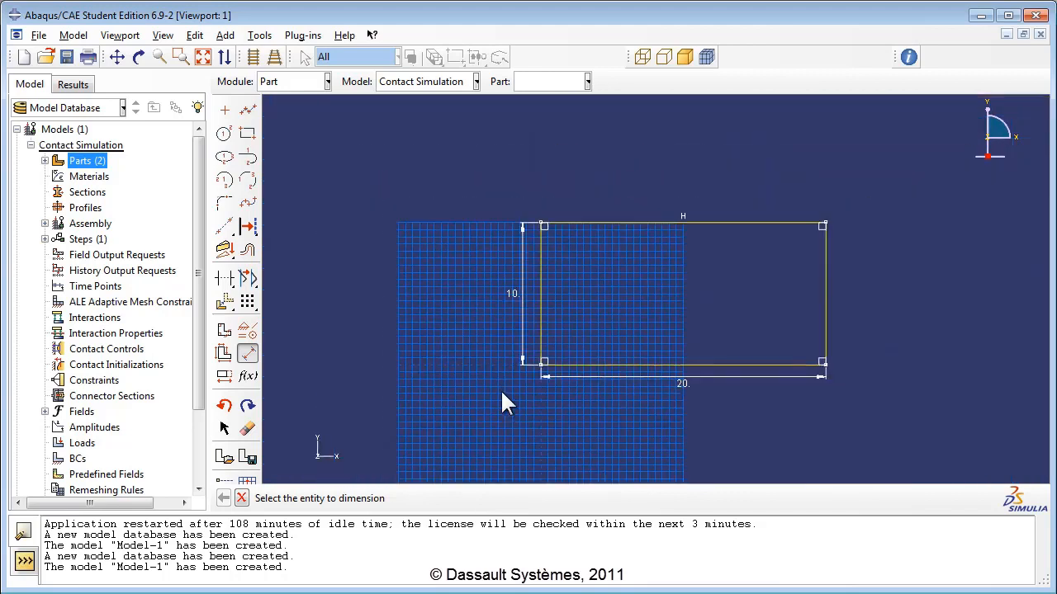
Finish the rectangular section and extrude it to a depth of 35.
{"action": "left_click", "coordinate": [241, 498]}
{"action": "left_click", "coordinate": [450, 498]}
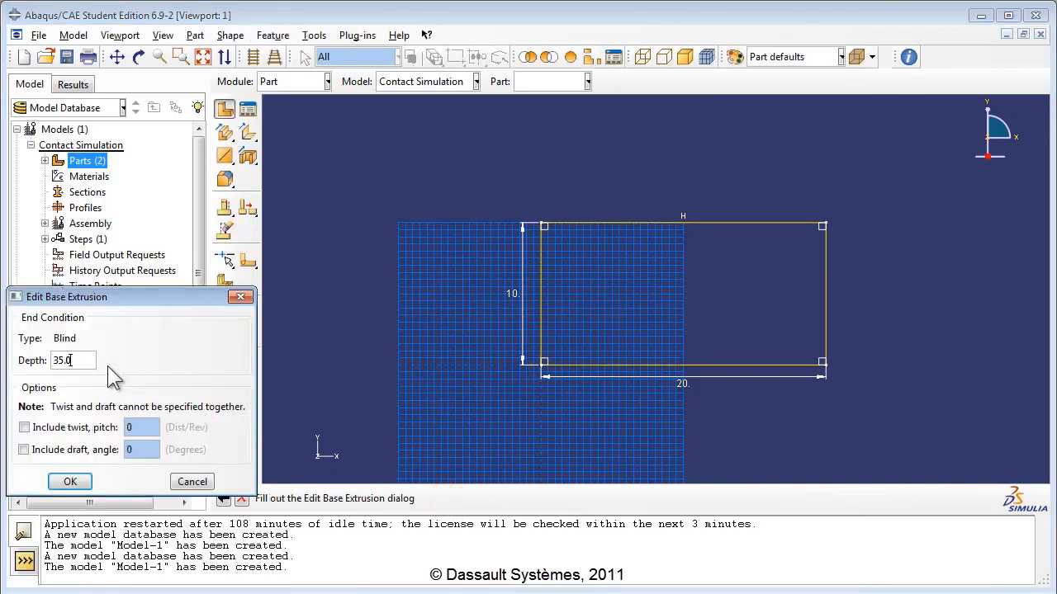
{"action": "left_click", "coordinate": [70, 482]}
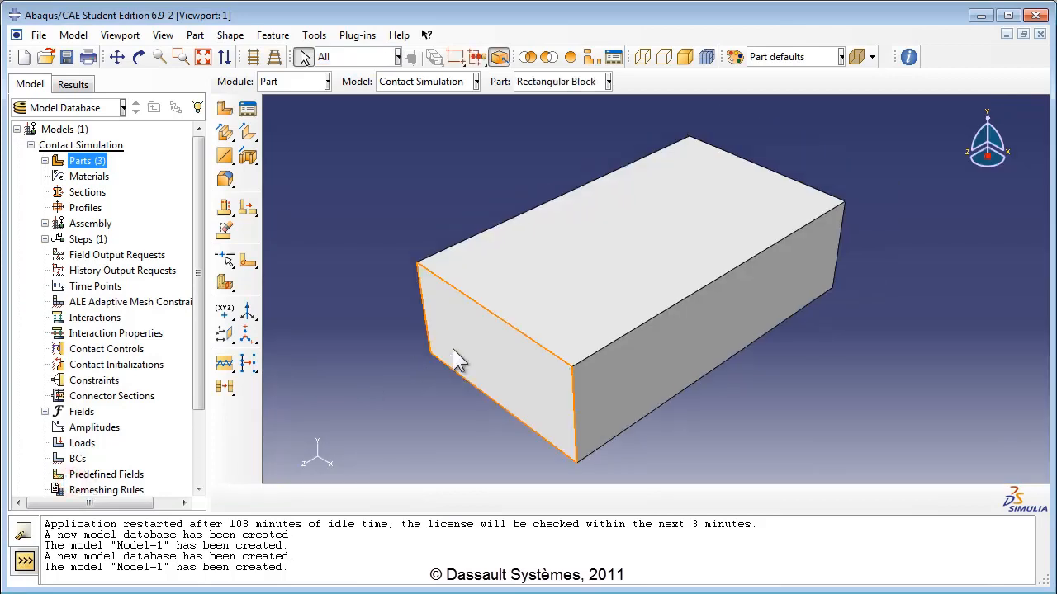
Create a material named AISI 1005 Steel and give it a mass density of 7800.
{"action": "double_click", "coordinate": [89, 177]}
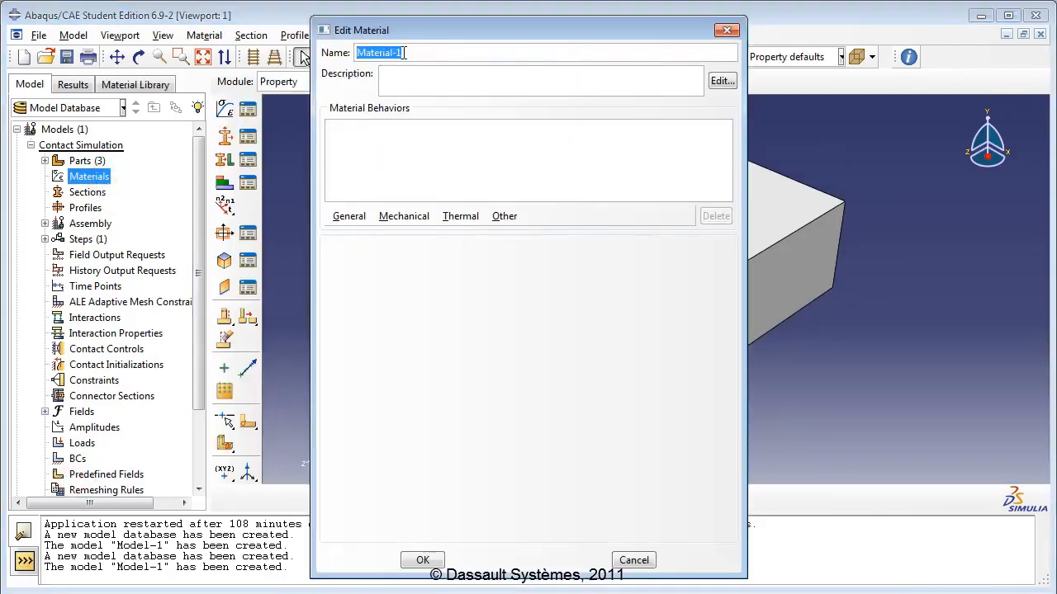
{"action": "type", "text": "AISI 1005 Steel"}
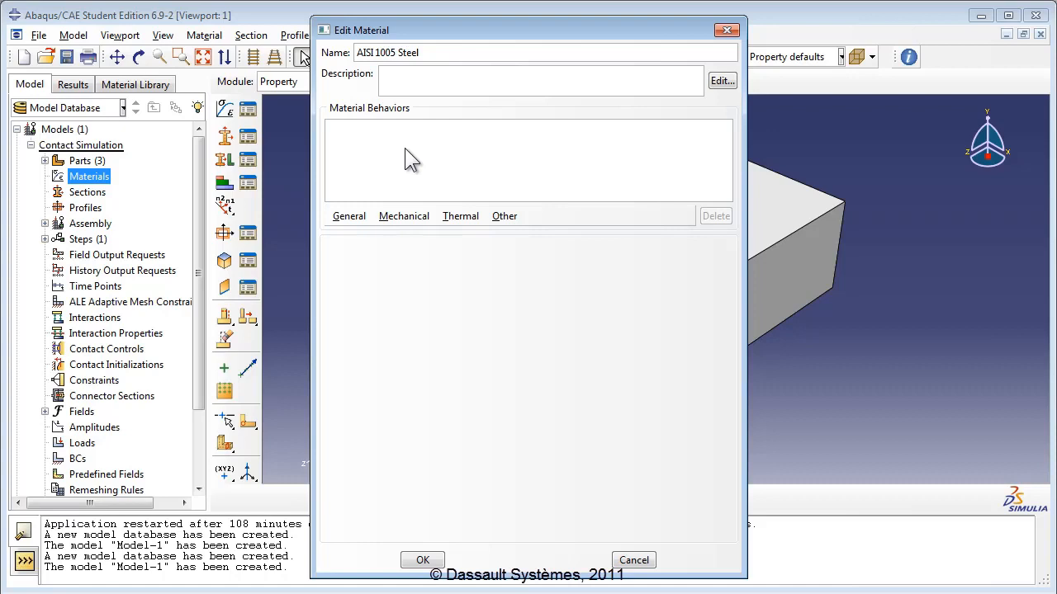
{"action": "left_click", "coordinate": [349, 216]}
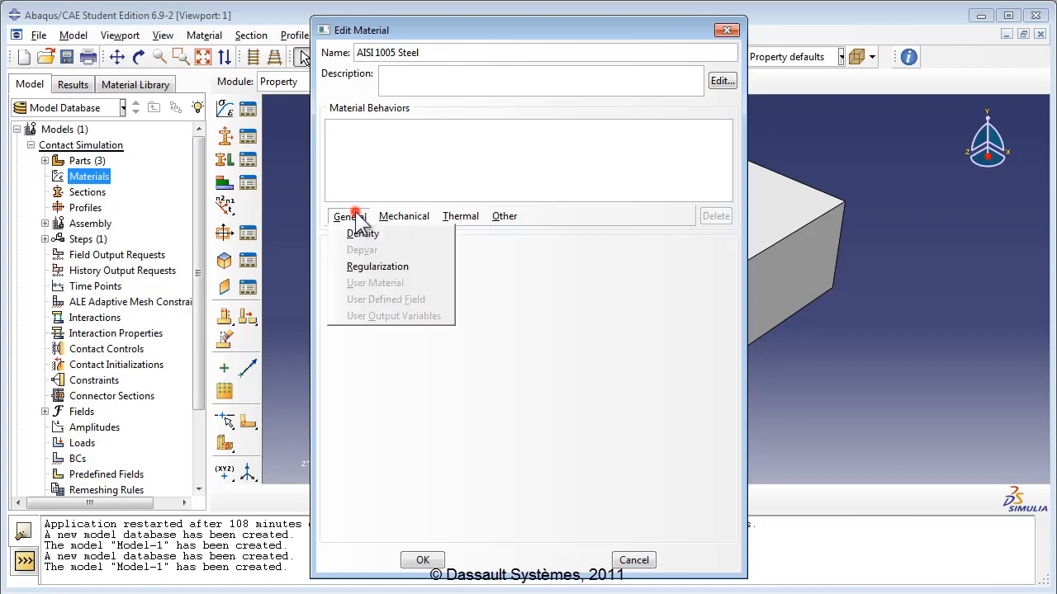
{"action": "left_click", "coordinate": [355, 234]}
{"action": "left_click", "coordinate": [382, 355]}
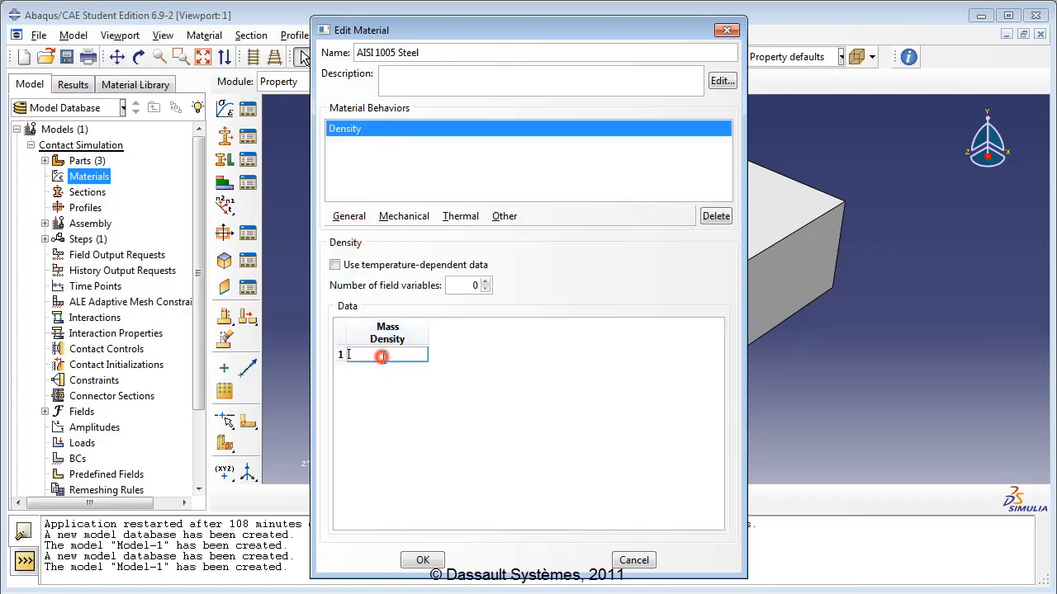
{"action": "type", "text": "7800"}
{"action": "left_click", "coordinate": [422, 390]}
Add isotropic elastic behavior to the steel with Young's modulus 200E9 and Poisson's ratio 0.29, and save the material.
{"action": "left_click", "coordinate": [405, 217]}
{"action": "mouse_move", "coordinate": [402, 238]}
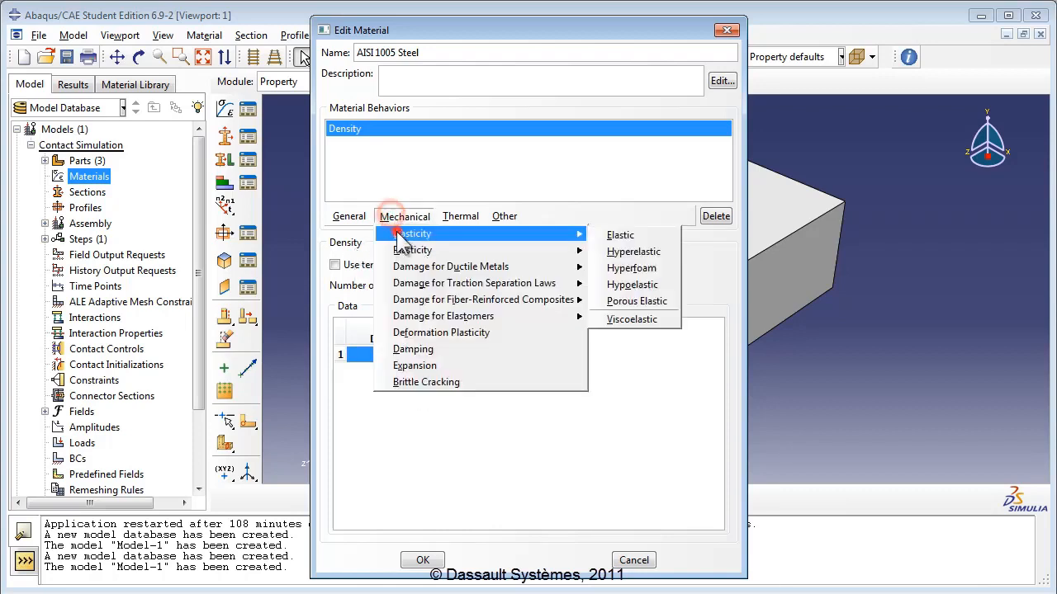
{"action": "left_click", "coordinate": [598, 235]}
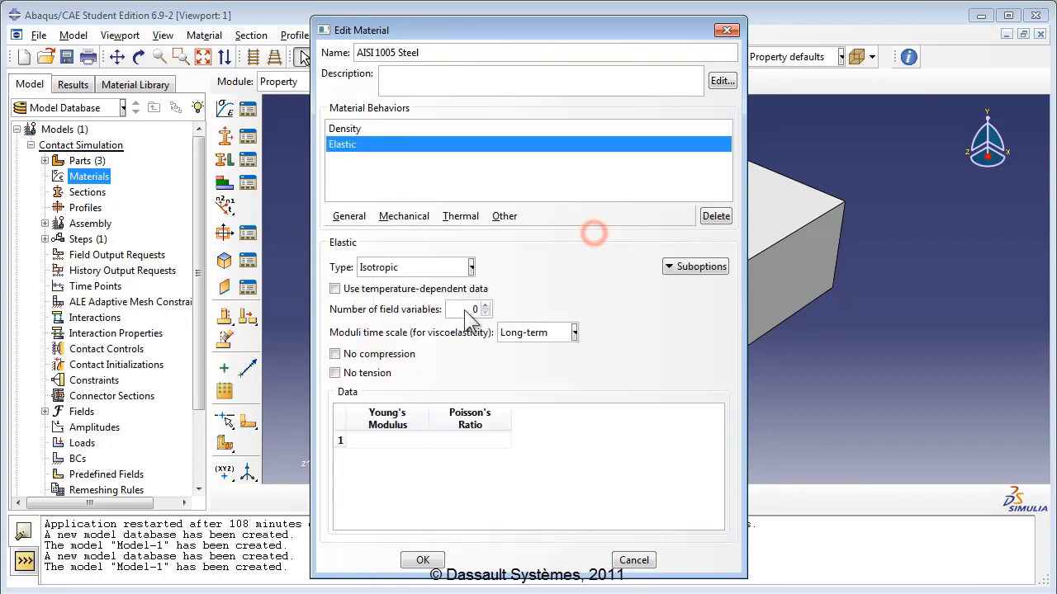
{"action": "left_click", "coordinate": [366, 442]}
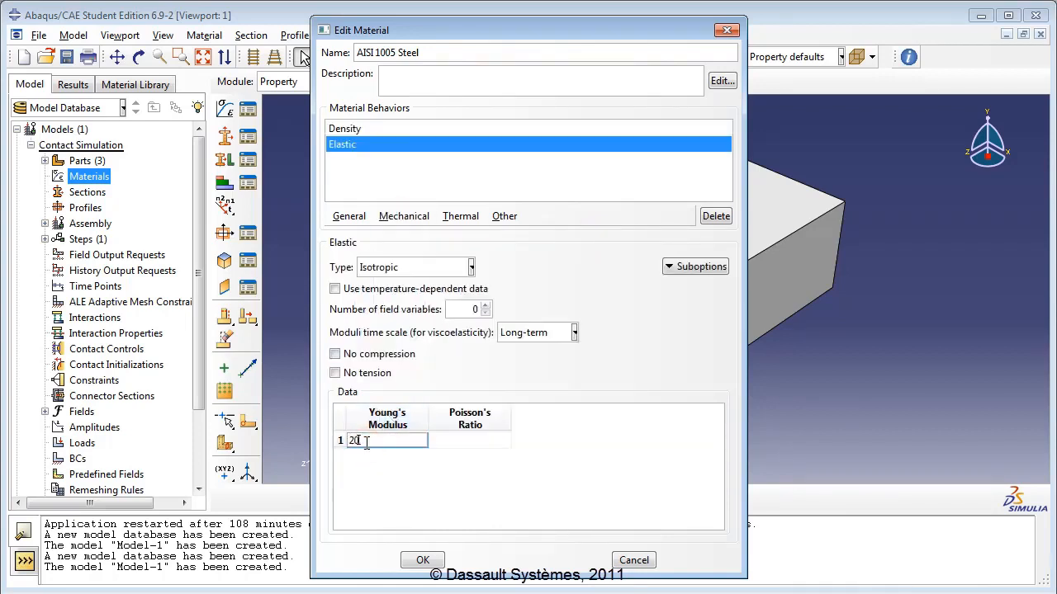
{"action": "left_click", "coordinate": [454, 444]}
{"action": "type", "text": "0.29"}
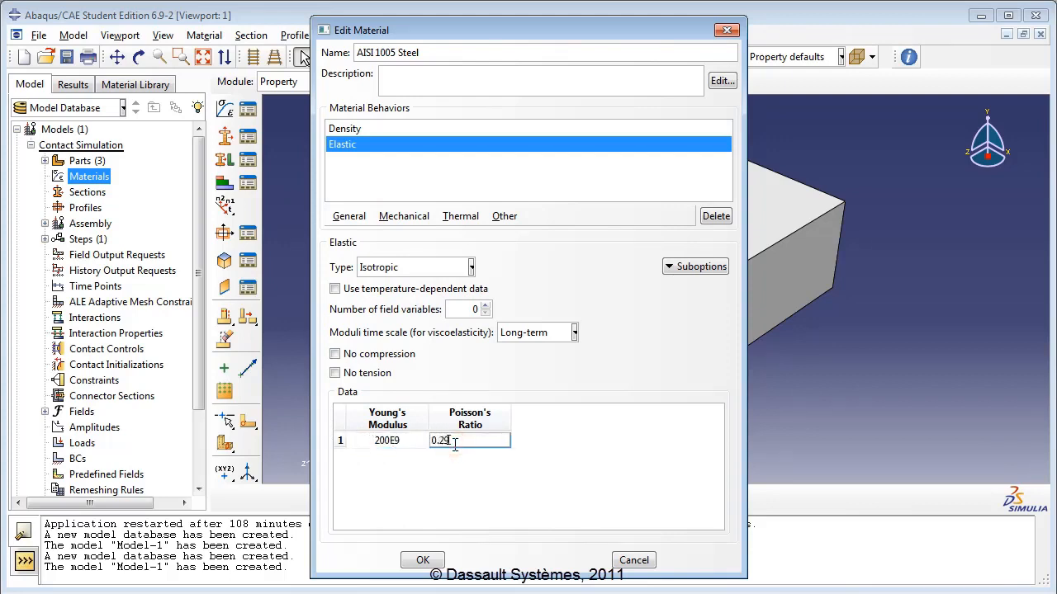
{"action": "left_click", "coordinate": [460, 467]}
{"action": "left_click", "coordinate": [421, 558]}
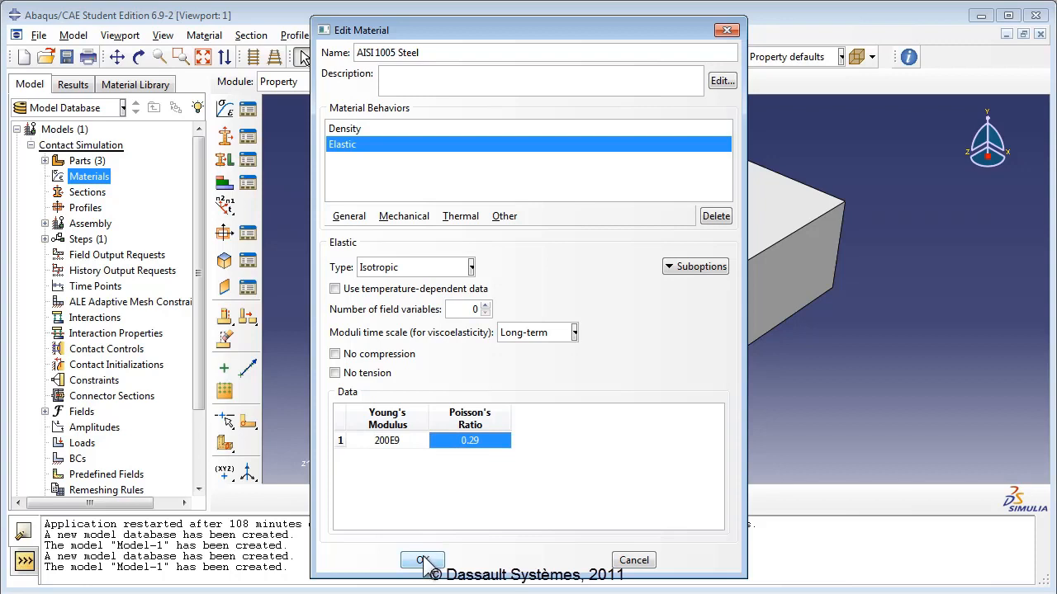
Create a second material named Aluminum 2024-T3 with a mass density of 2770.
{"action": "double_click", "coordinate": [98, 176]}
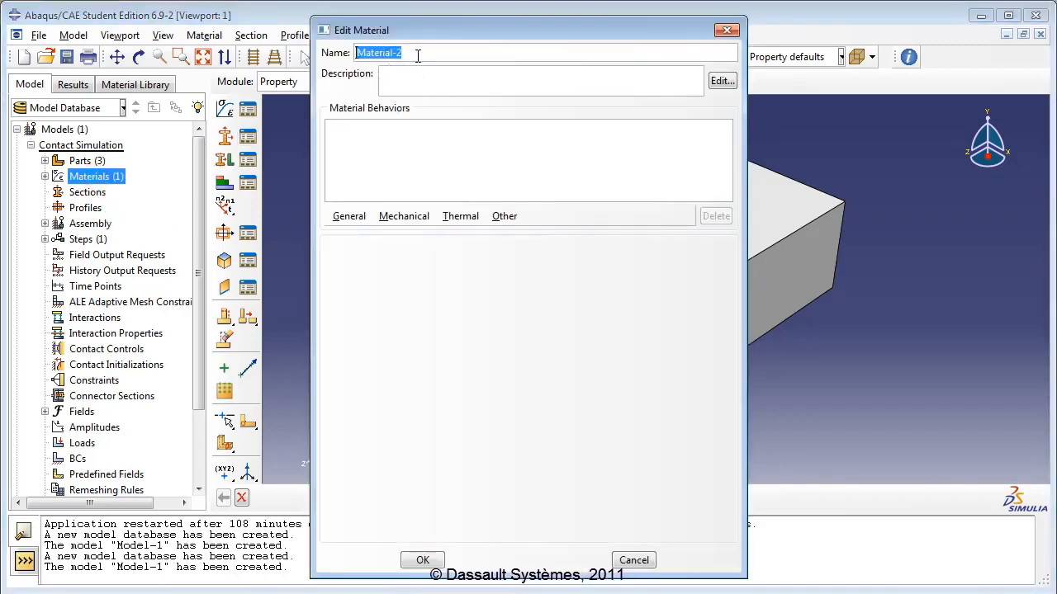
{"action": "type", "text": "Aluminum 2024-T3"}
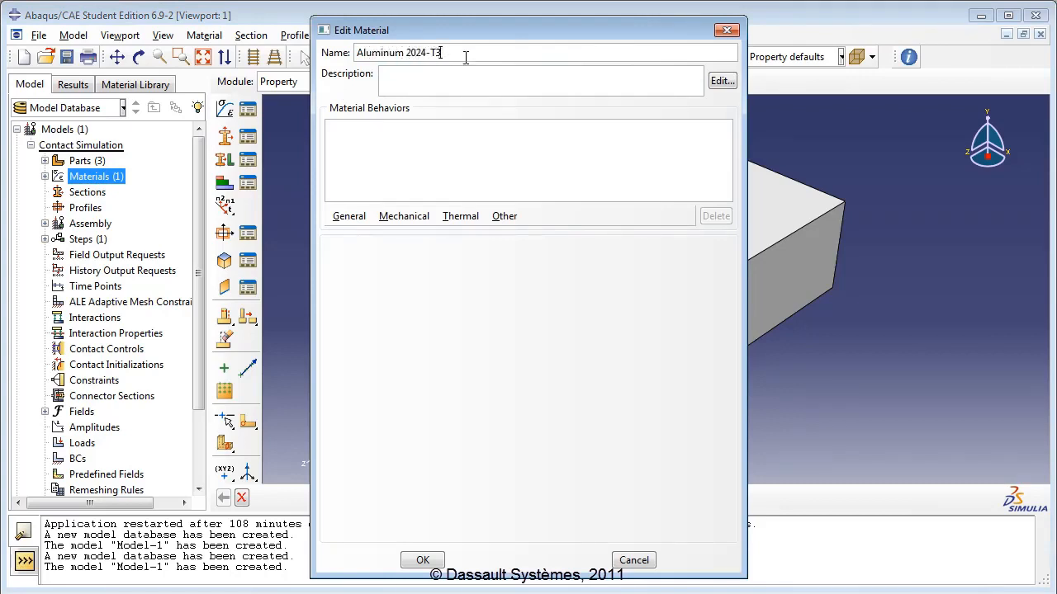
{"action": "left_click", "coordinate": [357, 213]}
{"action": "left_click", "coordinate": [361, 230]}
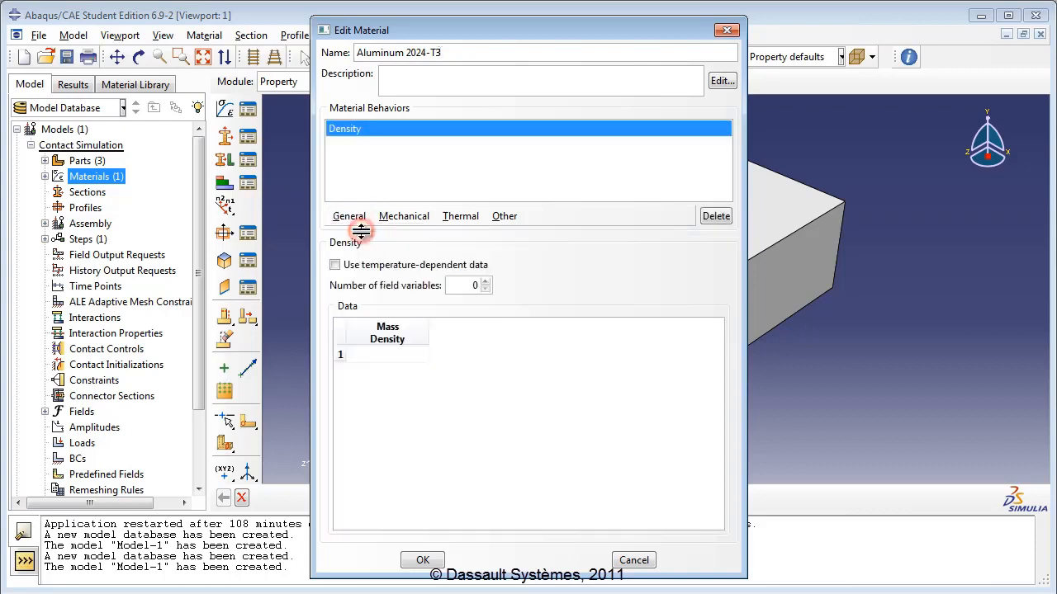
{"action": "left_click", "coordinate": [388, 354]}
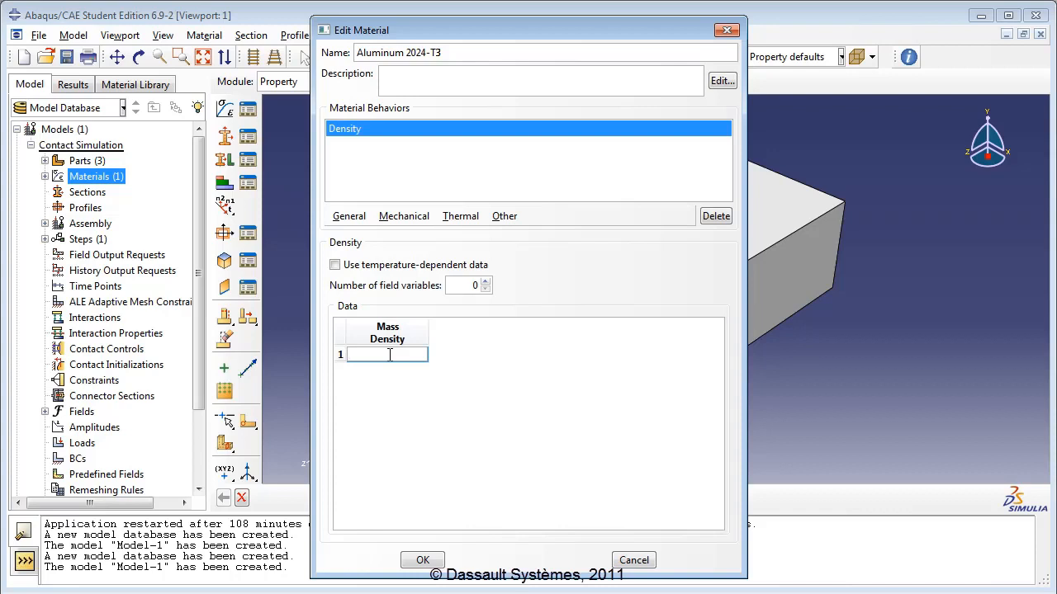
{"action": "type", "text": "2770"}
{"action": "key", "text": "Return"}
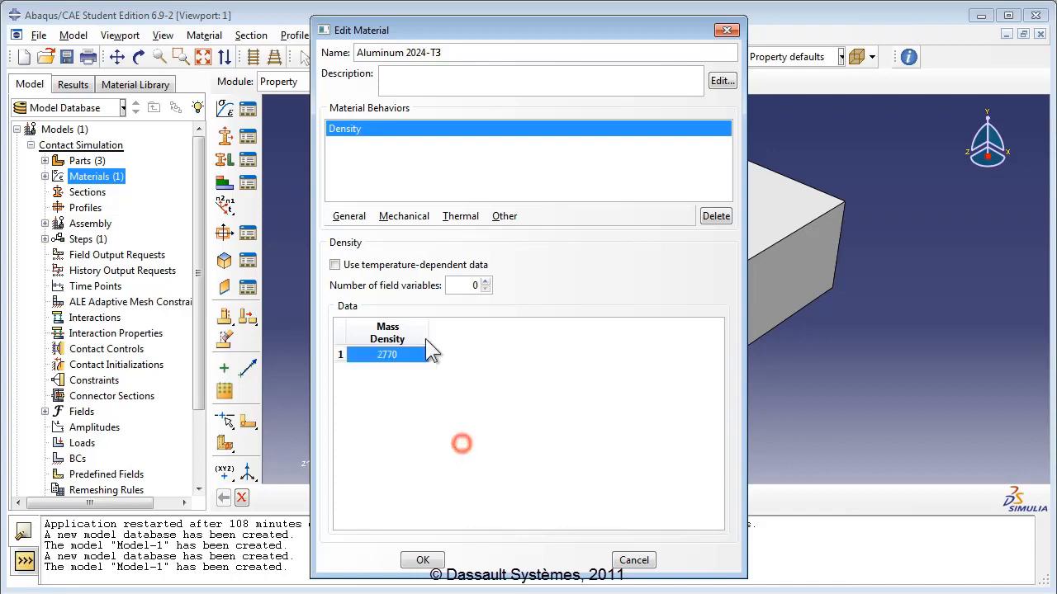
Add isotropic elastic behavior to the aluminum with Young's modulus 73.1E9 and Poisson's ratio 0.33, and save the material.
{"action": "left_click", "coordinate": [404, 217]}
{"action": "left_click", "coordinate": [409, 234]}
{"action": "left_click", "coordinate": [607, 235]}
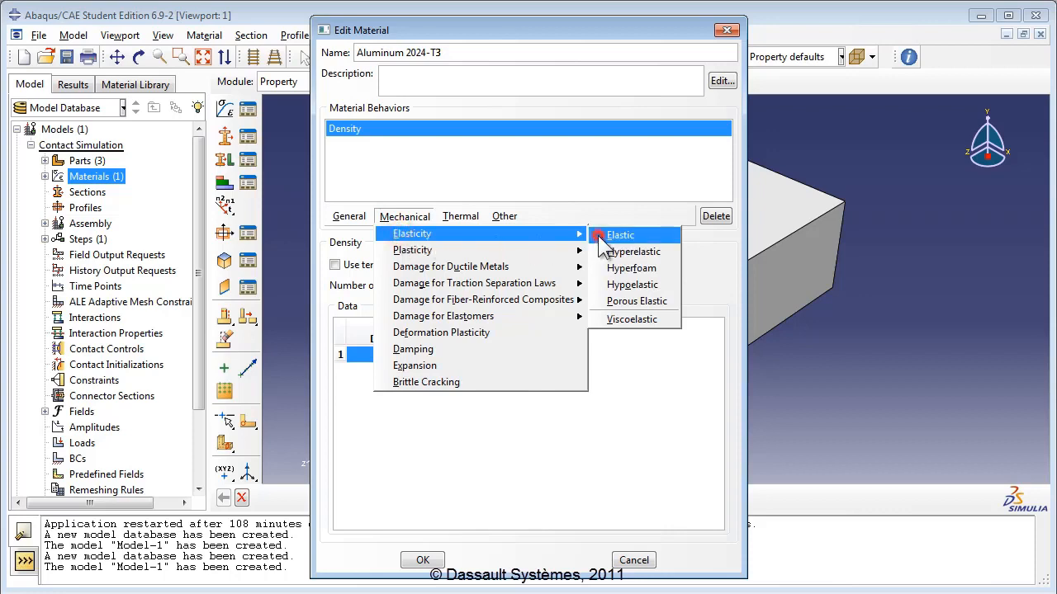
{"action": "left_click", "coordinate": [371, 442]}
{"action": "type", "text": "7"}
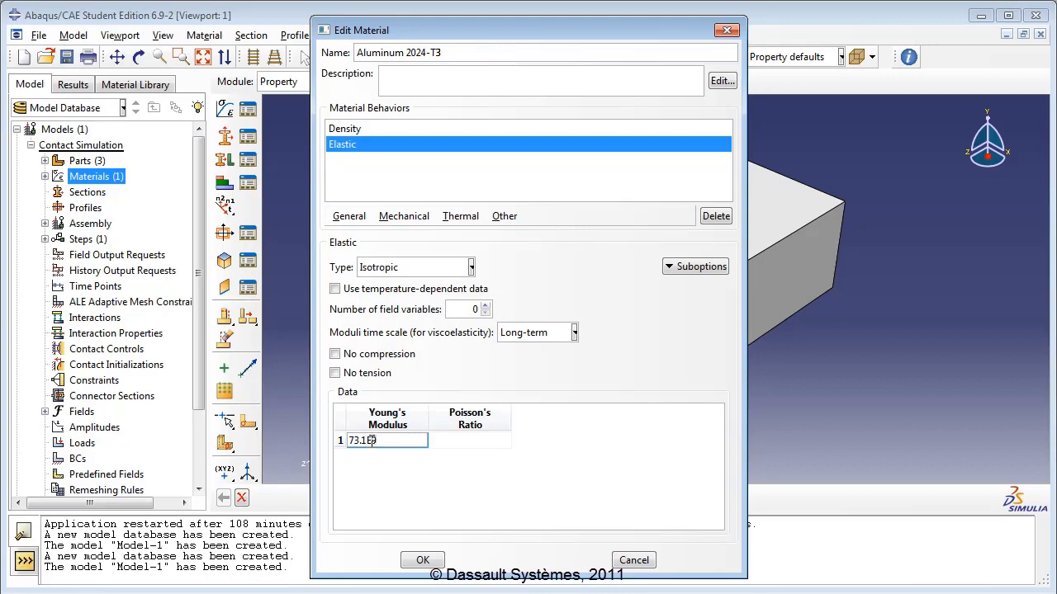
{"action": "type", "text": "3.1E9"}
{"action": "left_click", "coordinate": [462, 440]}
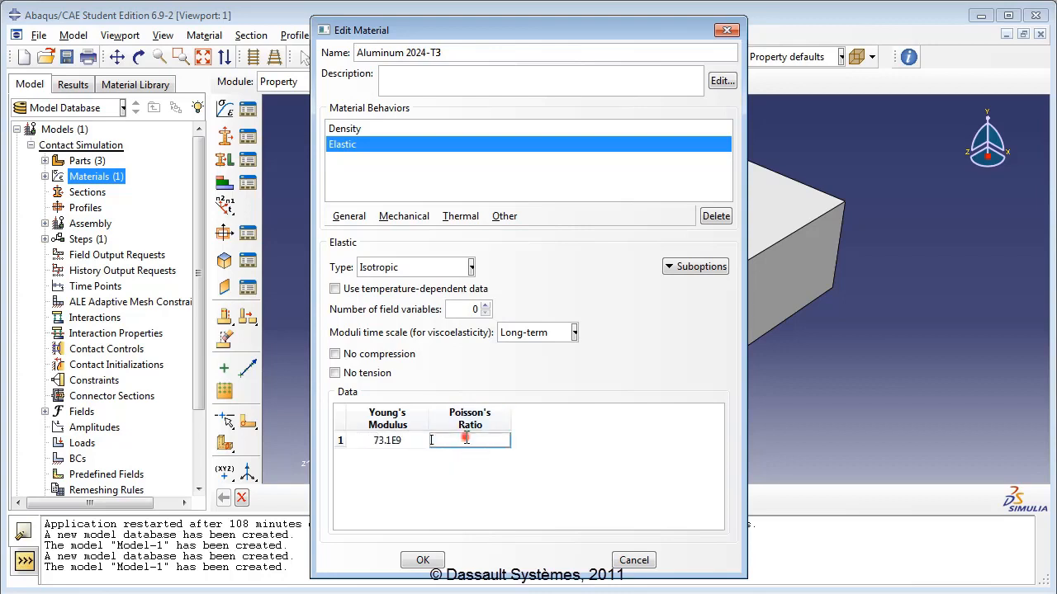
{"action": "type", "text": "0.33"}
{"action": "left_click", "coordinate": [456, 497]}
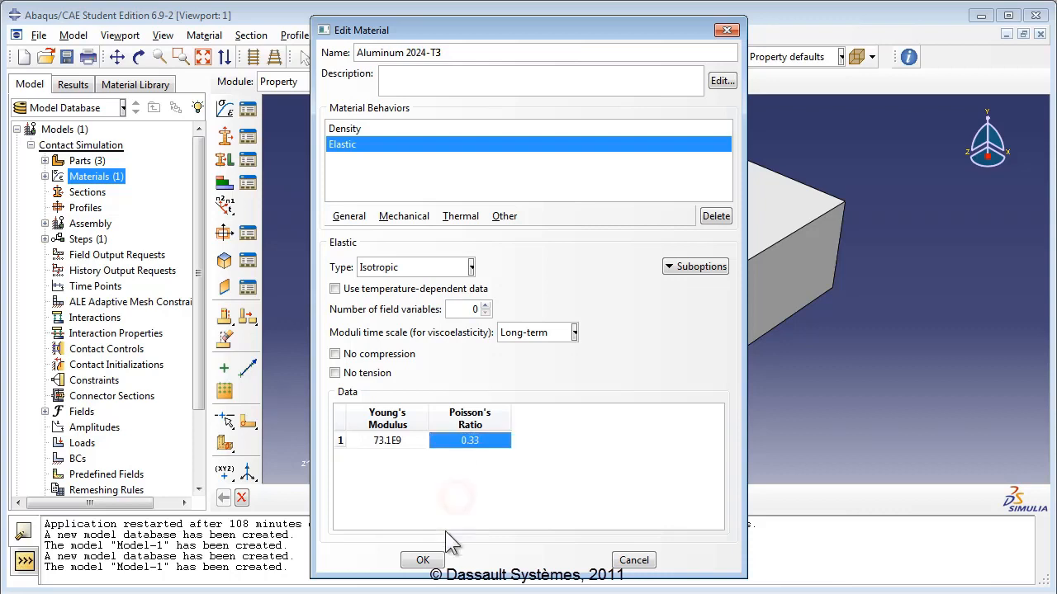
{"action": "left_click", "coordinate": [422, 561]}
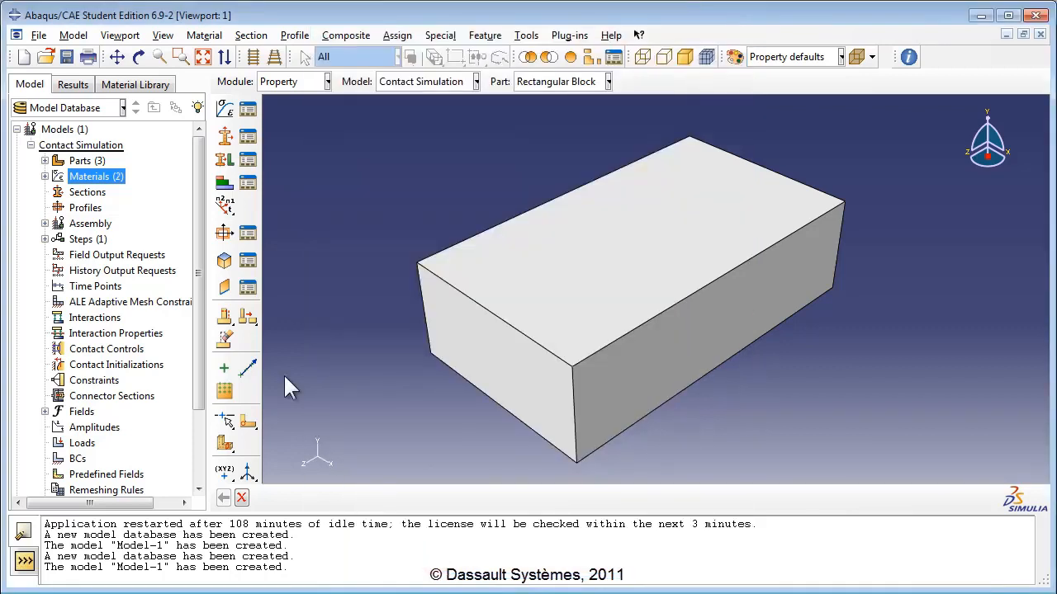
Create a solid homogeneous section named Steel Section that uses the AISI 1005 Steel material.
{"action": "double_click", "coordinate": [87, 192]}
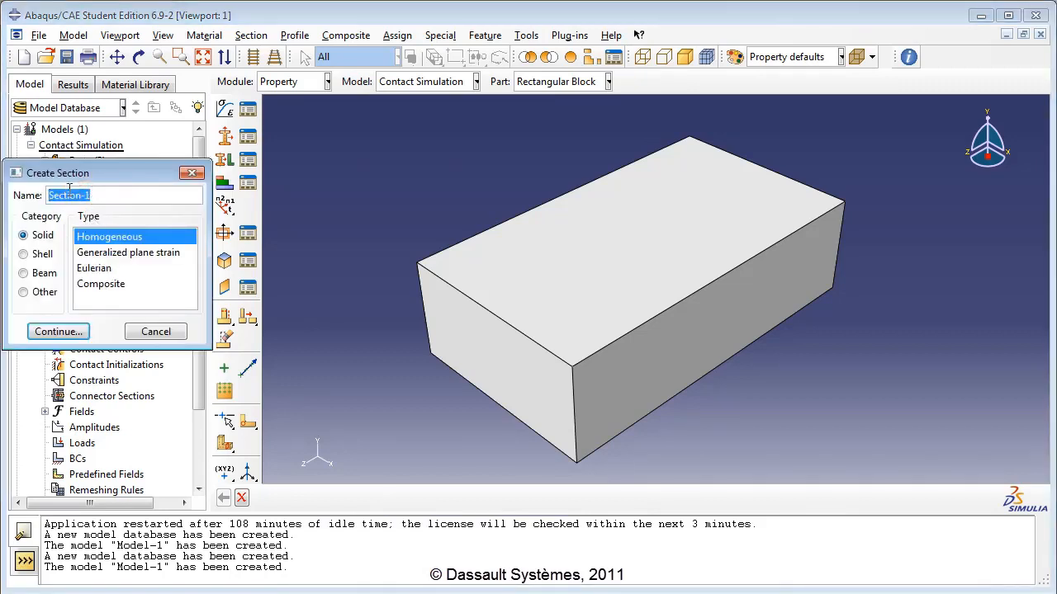
{"action": "type", "text": "Steel"}
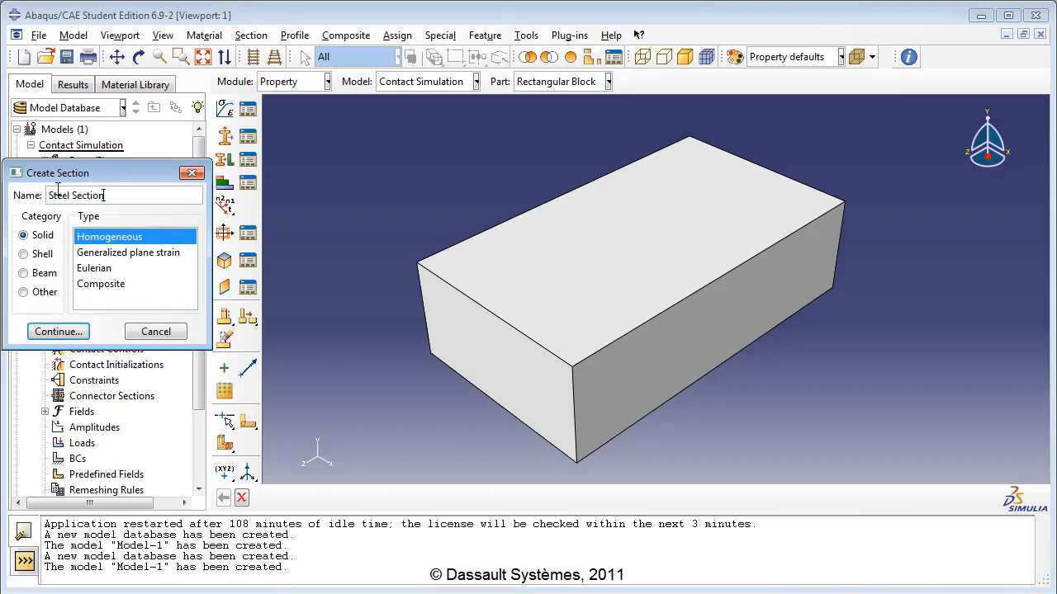
{"action": "left_click", "coordinate": [106, 236]}
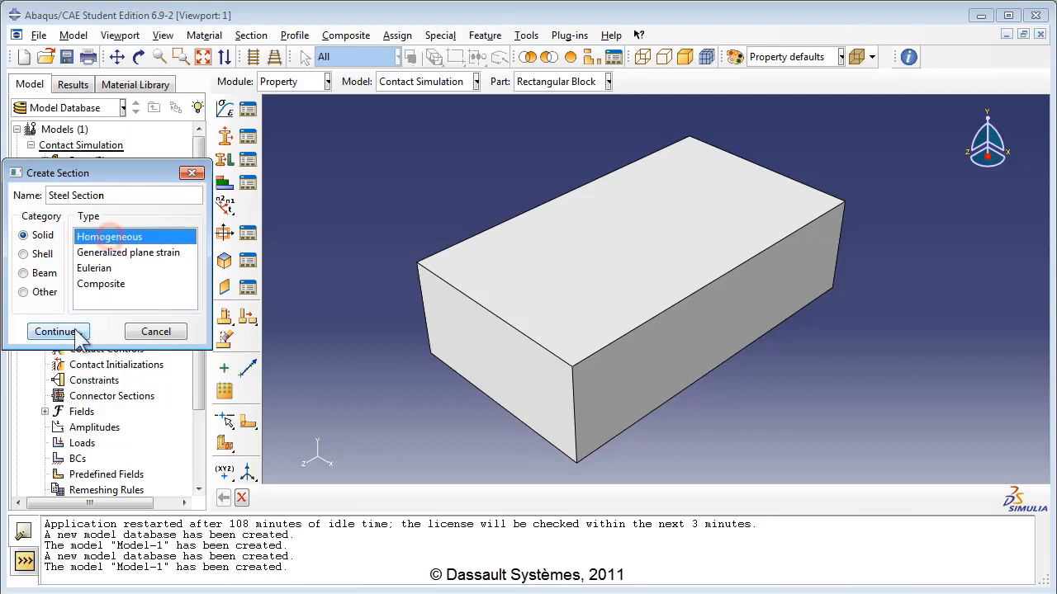
{"action": "left_click", "coordinate": [79, 331]}
{"action": "left_click", "coordinate": [76, 163]}
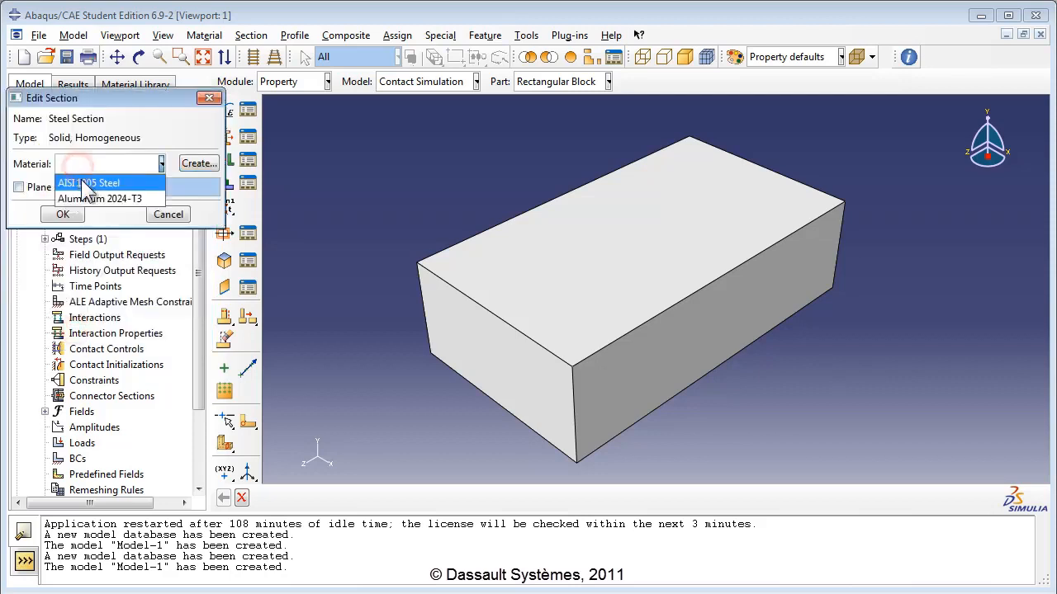
{"action": "left_click", "coordinate": [86, 183]}
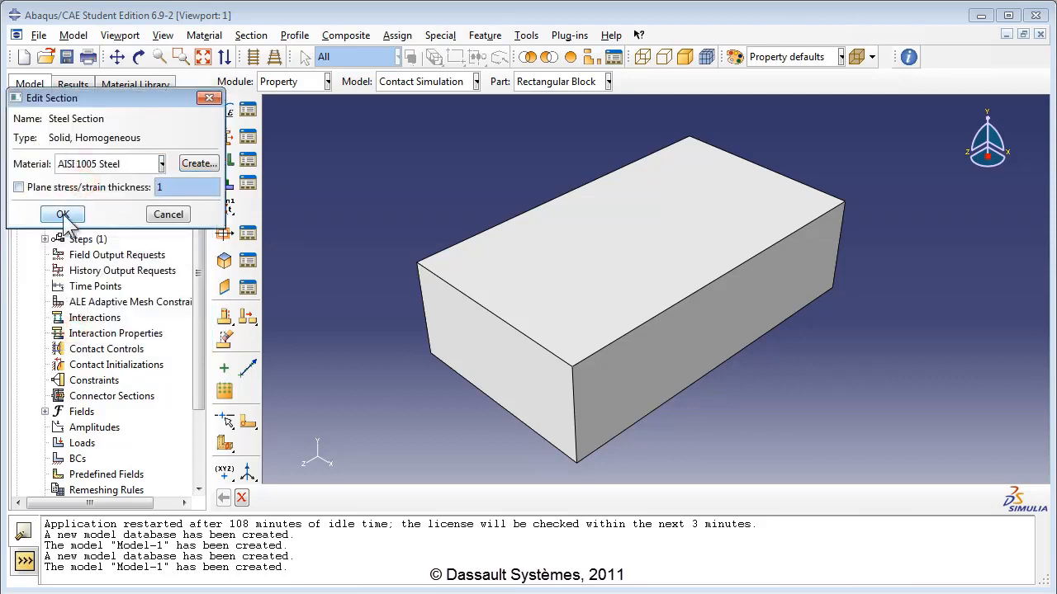
{"action": "left_click", "coordinate": [63, 215]}
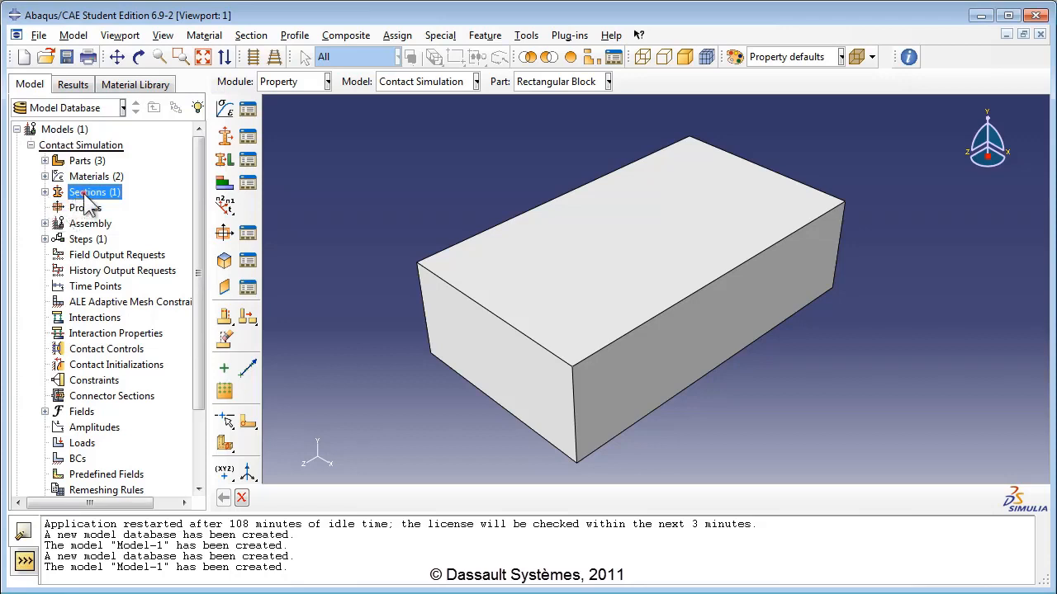
Create a solid homogeneous section named Aluminum Section that uses the Aluminum 2024-T3 material.
{"action": "double_click", "coordinate": [86, 196]}
{"action": "type", "text": "A"}
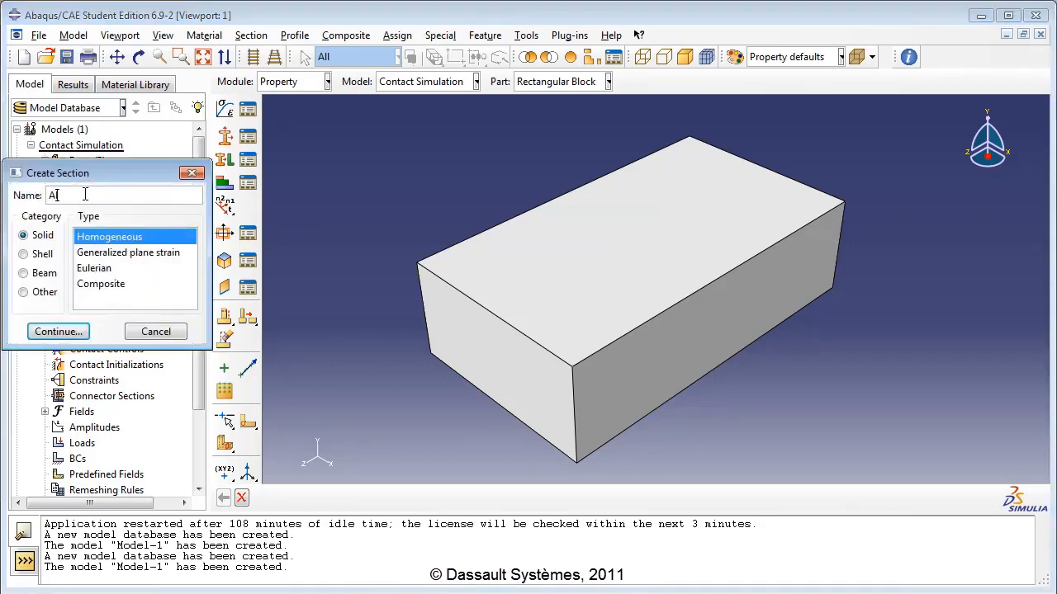
{"action": "type", "text": "luminum Section"}
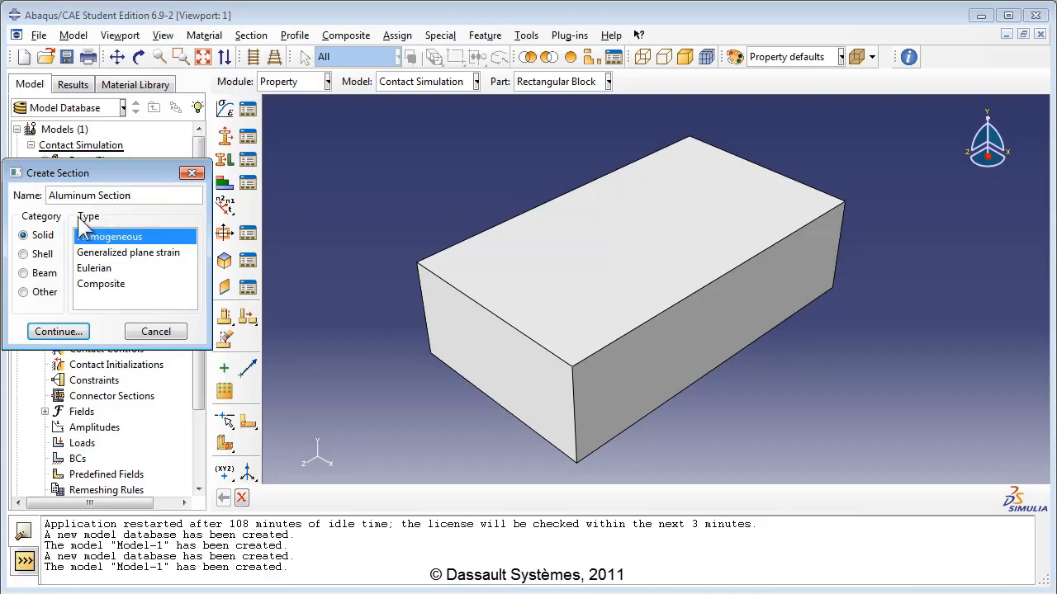
{"action": "left_click", "coordinate": [38, 235]}
{"action": "left_click", "coordinate": [112, 237]}
{"action": "left_click", "coordinate": [76, 330]}
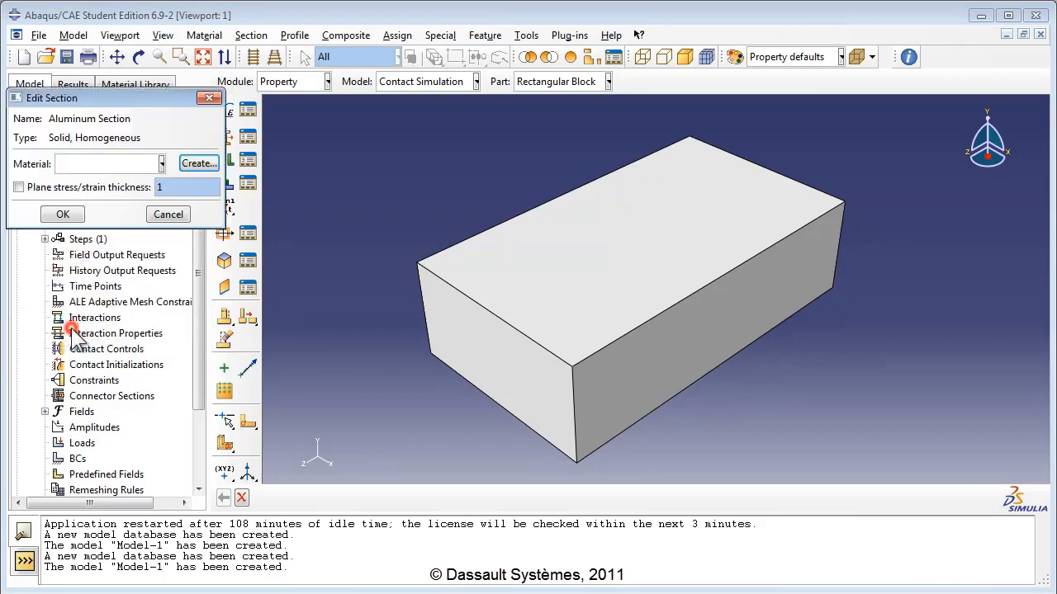
{"action": "left_click", "coordinate": [97, 163]}
{"action": "left_click", "coordinate": [92, 199]}
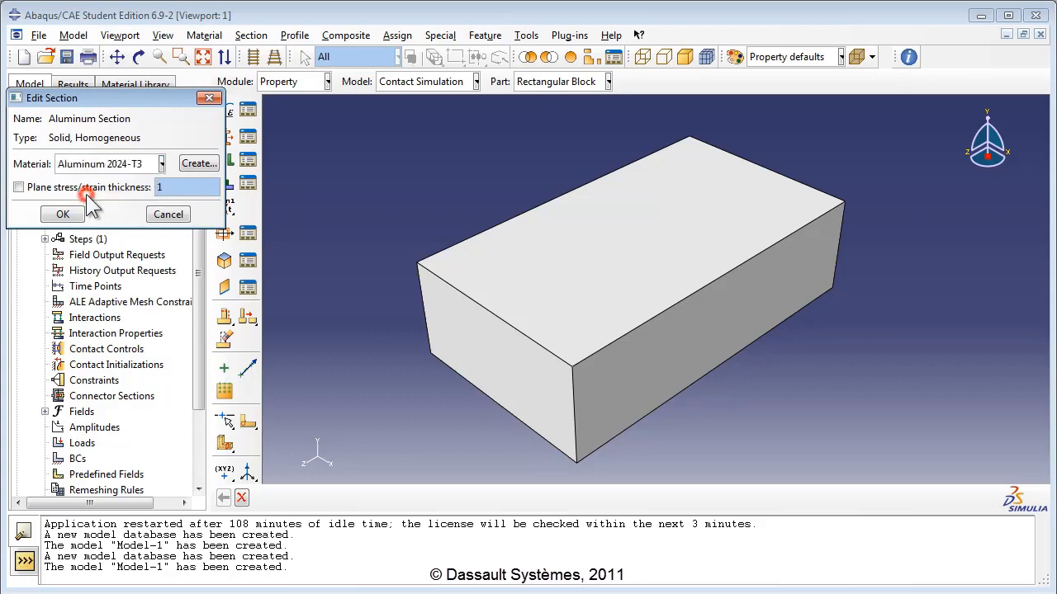
{"action": "left_click", "coordinate": [63, 214]}
{"action": "left_click", "coordinate": [45, 191]}
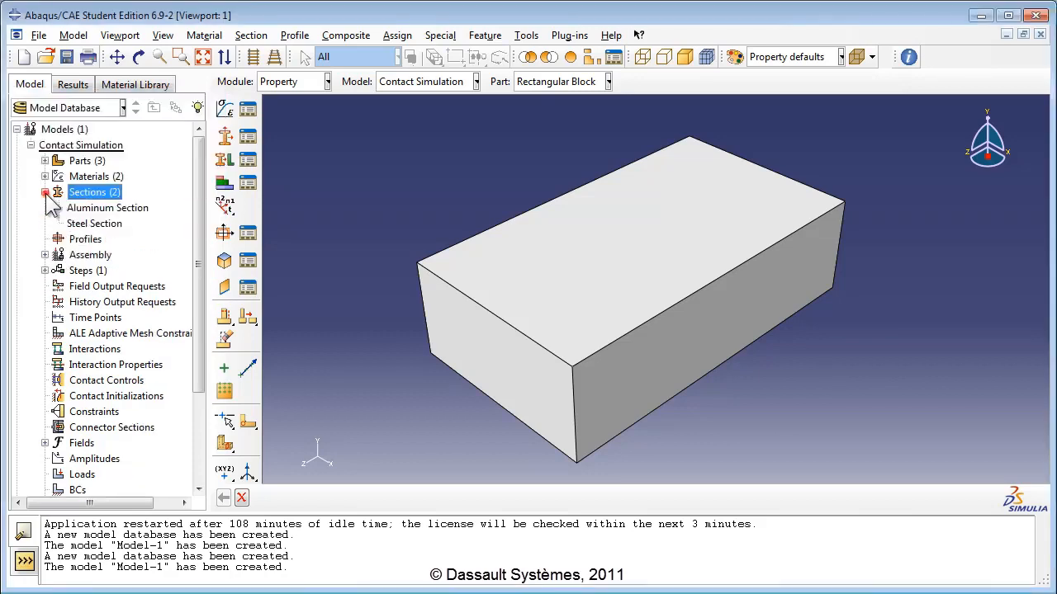
{"action": "left_click", "coordinate": [93, 208]}
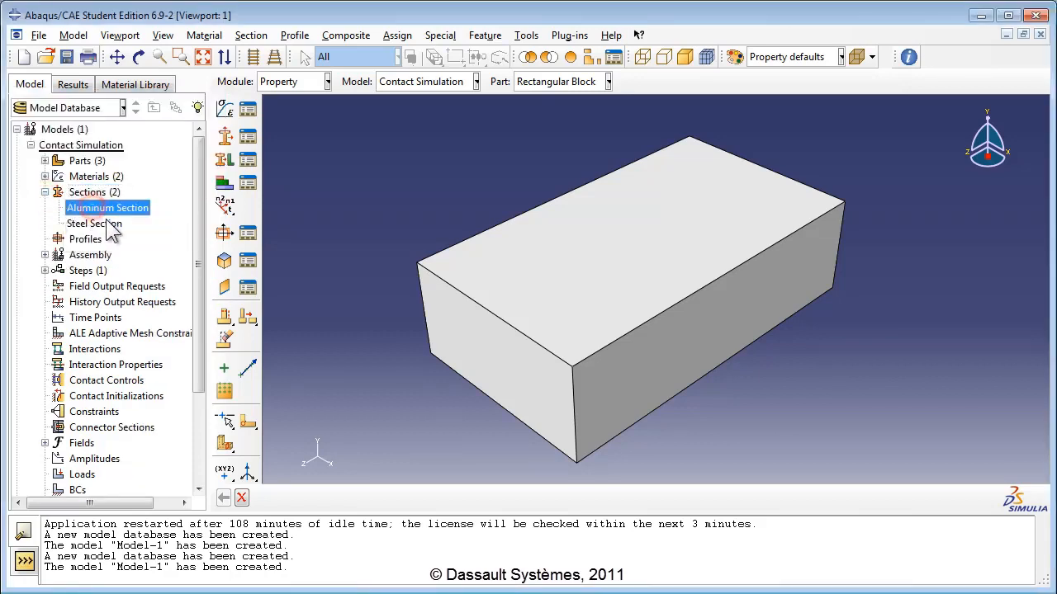
{"action": "left_click", "coordinate": [97, 223]}
{"action": "left_click", "coordinate": [45, 192]}
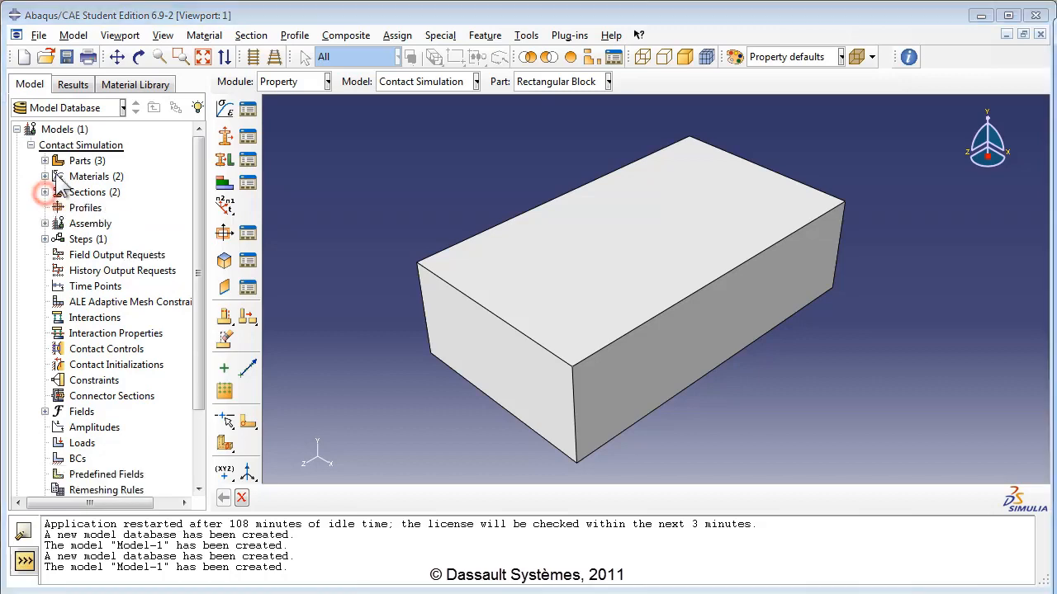
Assign the Steel Section to the whole Curved Block part.
{"action": "left_click", "coordinate": [45, 160]}
{"action": "left_click", "coordinate": [59, 177]}
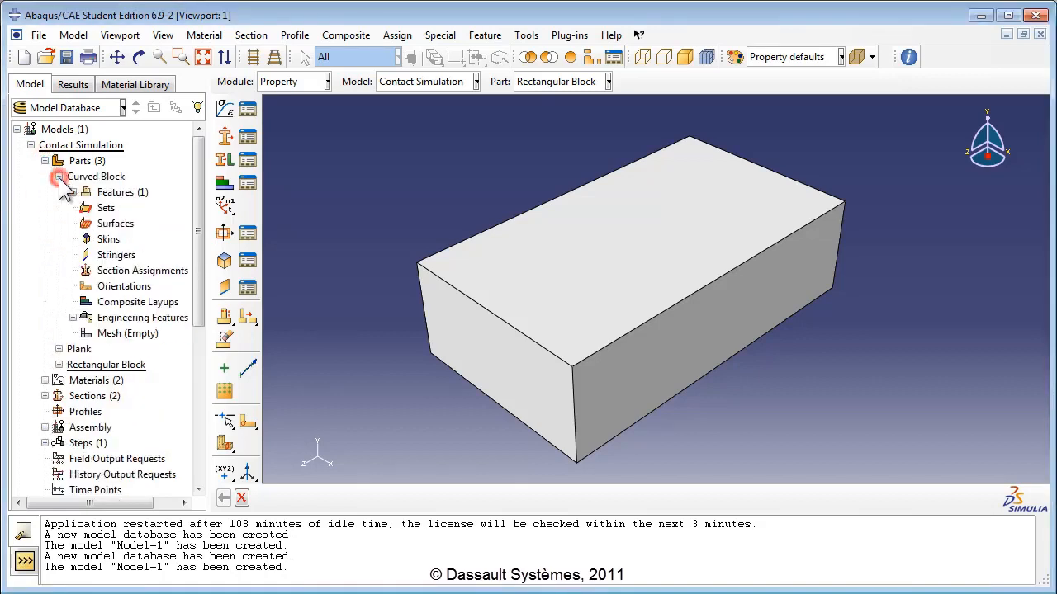
{"action": "left_click", "coordinate": [125, 271]}
{"action": "double_click", "coordinate": [125, 271]}
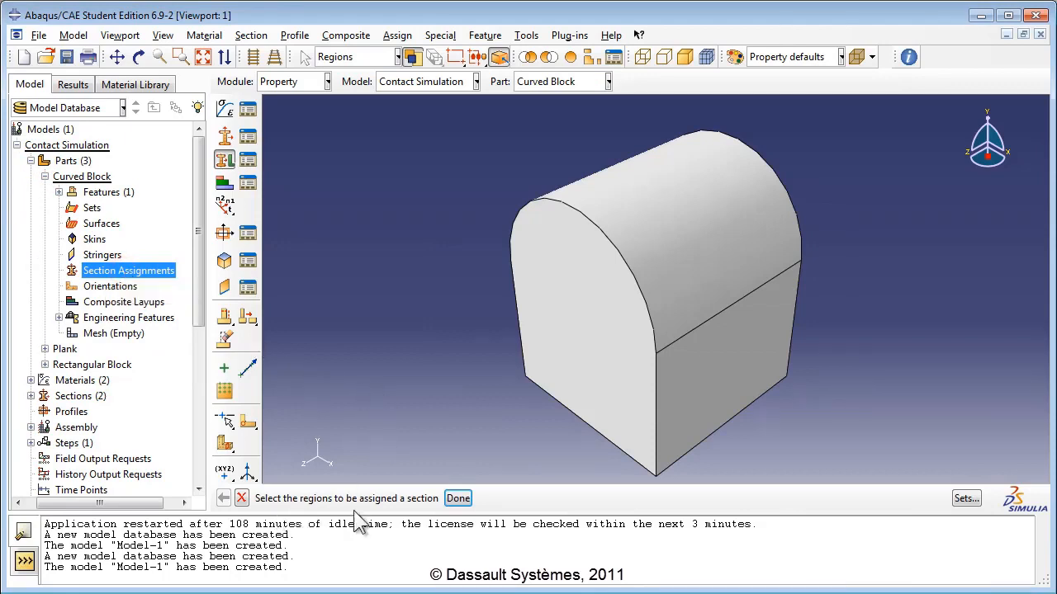
{"action": "left_click_drag", "start_coordinate": [421, 121], "coordinate": [867, 477]}
{"action": "left_click", "coordinate": [457, 498]}
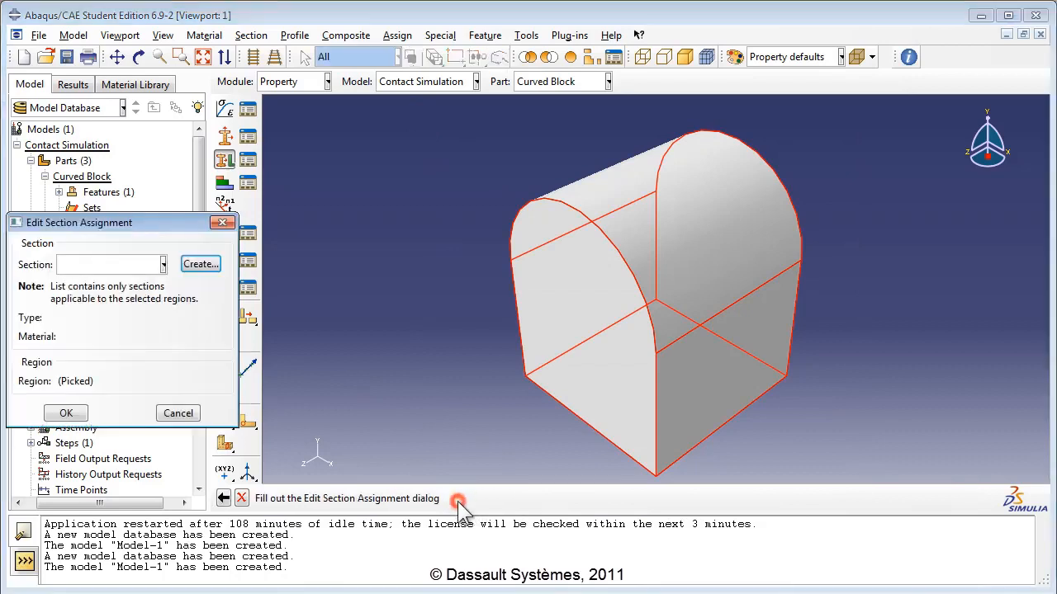
{"action": "left_click", "coordinate": [128, 264]}
{"action": "left_click", "coordinate": [126, 298]}
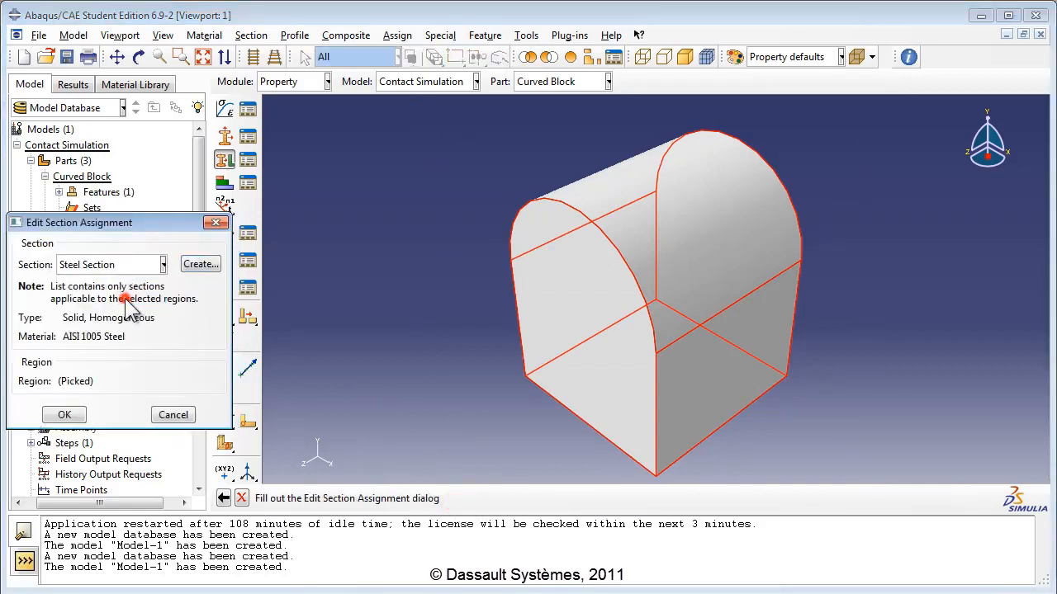
{"action": "left_click", "coordinate": [66, 413]}
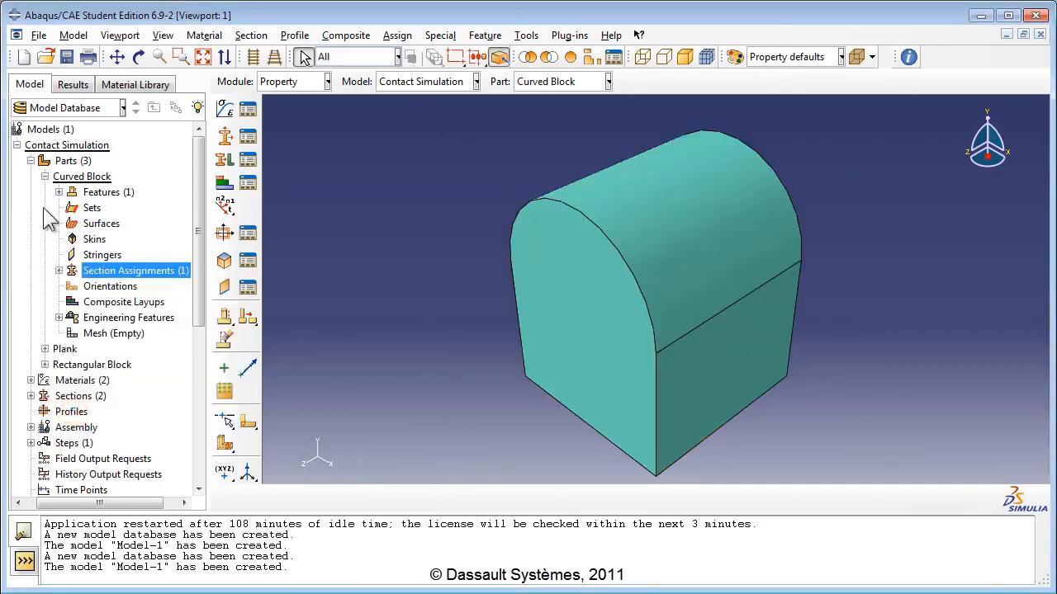
Assign the Aluminum Section to the whole Plank part.
{"action": "left_click", "coordinate": [44, 177]}
{"action": "left_click", "coordinate": [45, 192]}
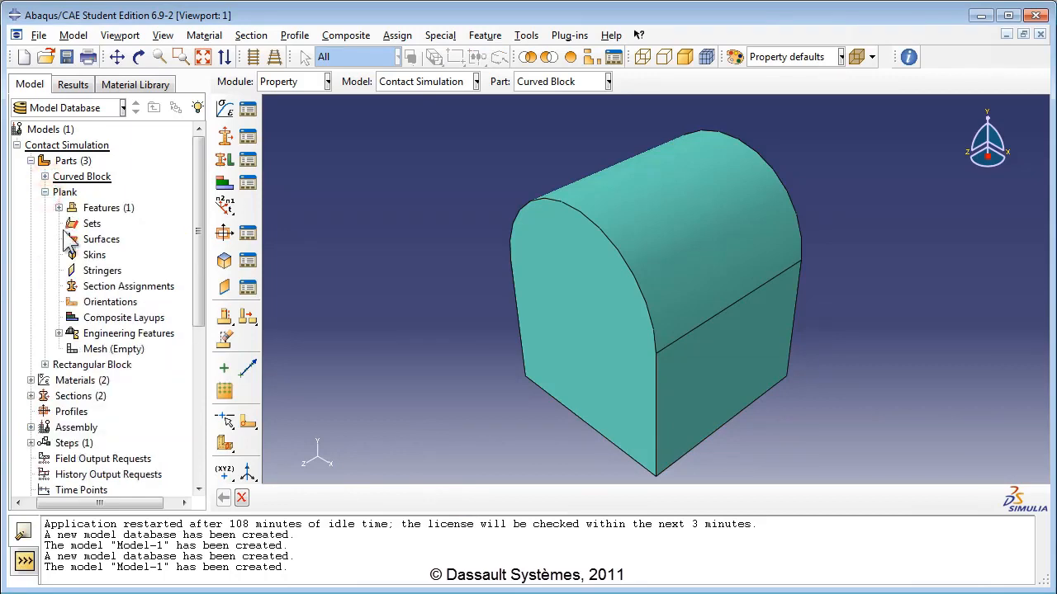
{"action": "double_click", "coordinate": [100, 296]}
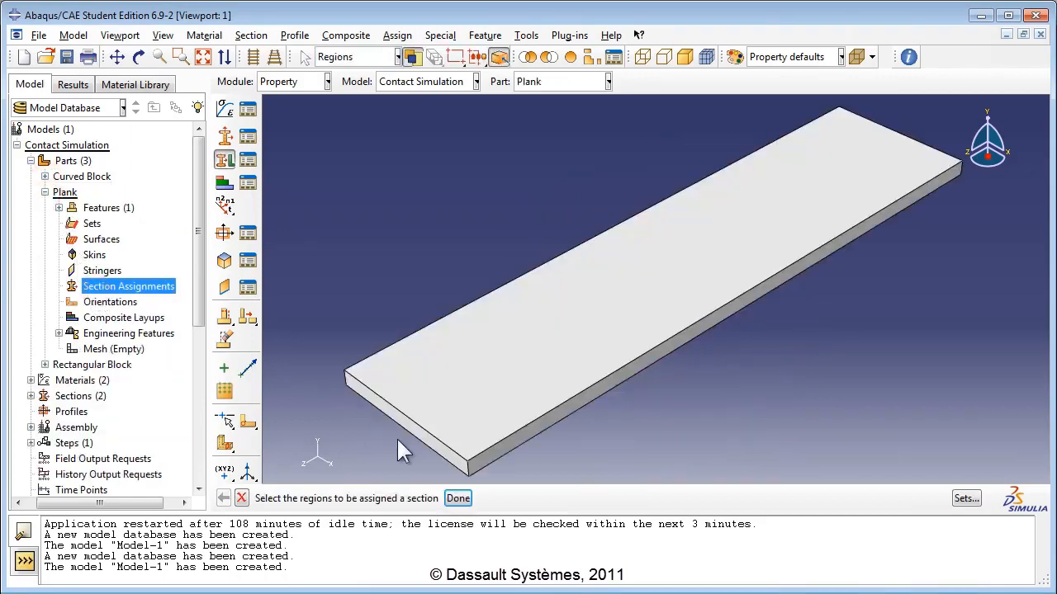
{"action": "scroll", "coordinate": [437, 340], "scroll_direction": "down", "scroll_amount": 2}
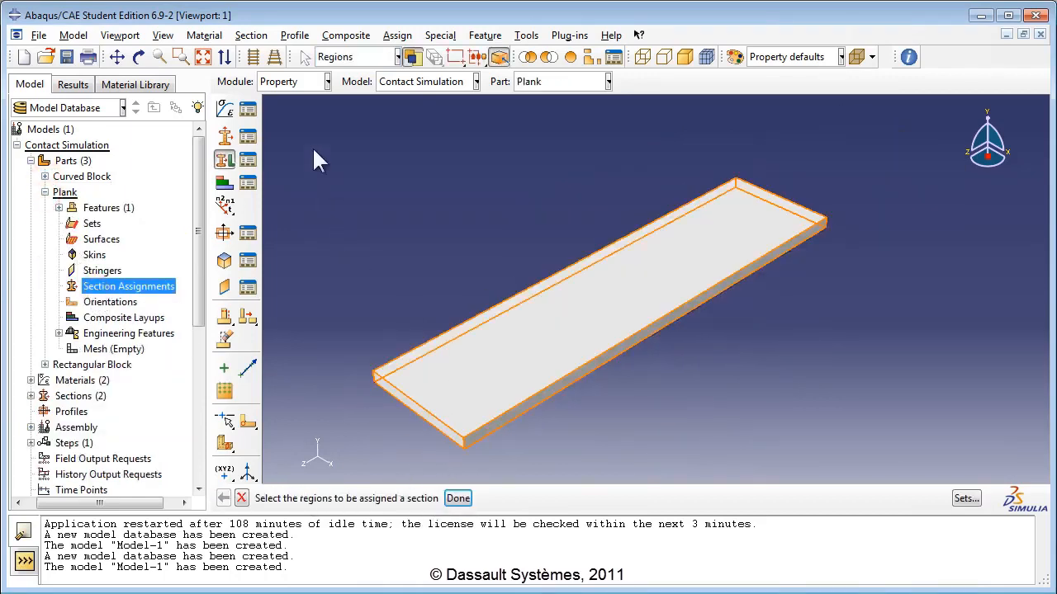
{"action": "left_click_drag", "start_coordinate": [314, 151], "coordinate": [887, 454]}
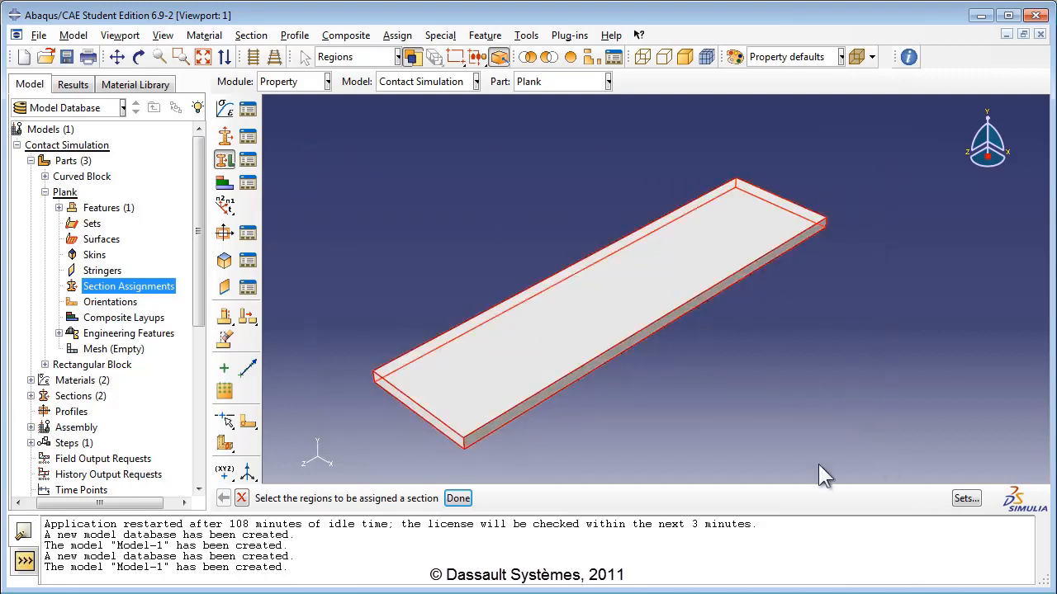
{"action": "left_click", "coordinate": [457, 498]}
{"action": "left_click", "coordinate": [133, 268]}
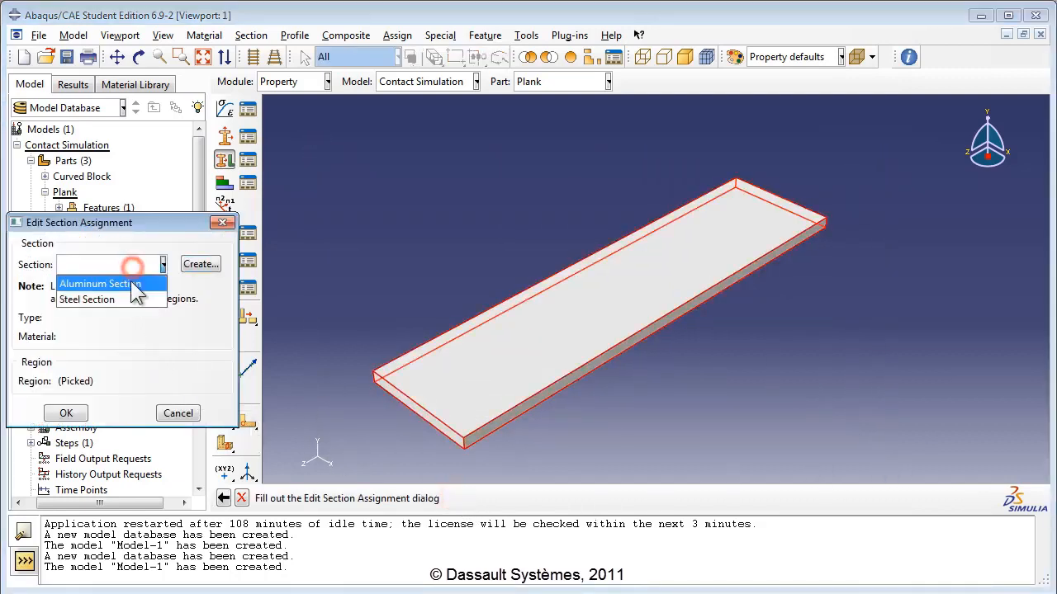
{"action": "left_click", "coordinate": [132, 283]}
{"action": "left_click", "coordinate": [64, 416]}
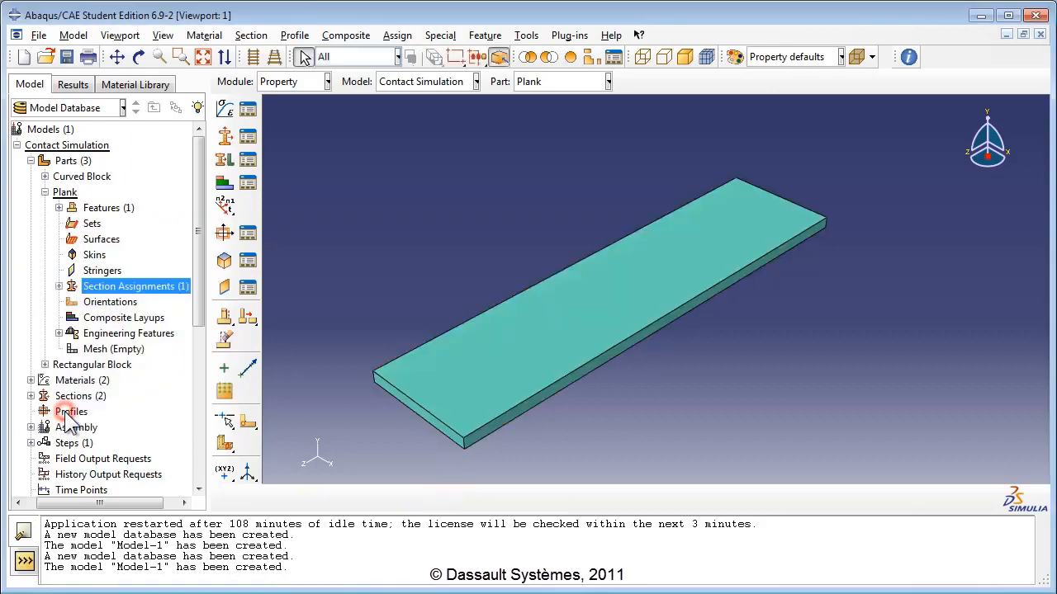
Assign the Steel Section to the whole Rectangular Block part.
{"action": "left_click", "coordinate": [45, 193]}
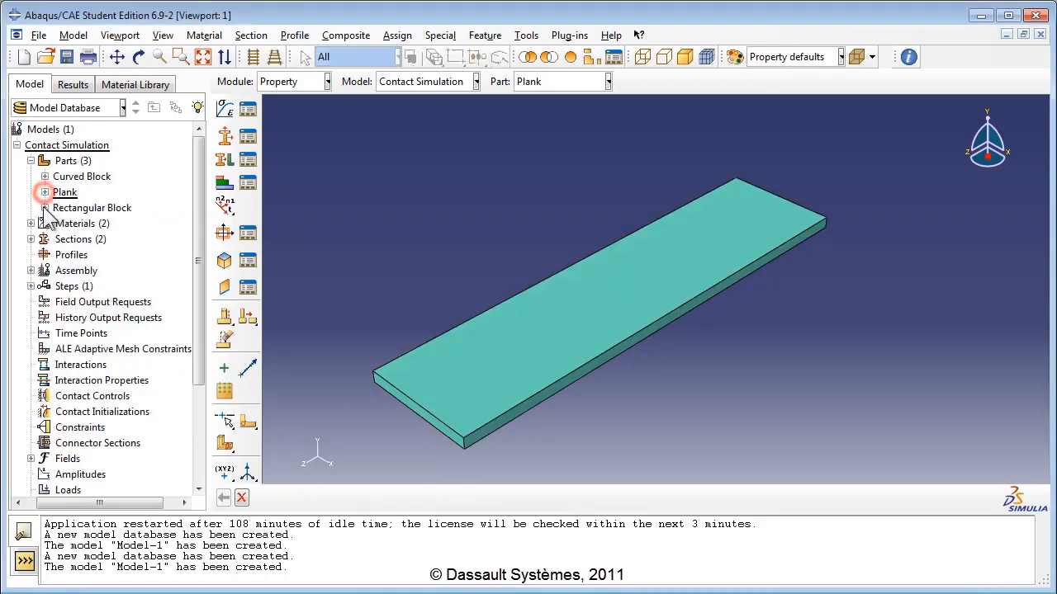
{"action": "left_click", "coordinate": [44, 208]}
{"action": "double_click", "coordinate": [108, 304]}
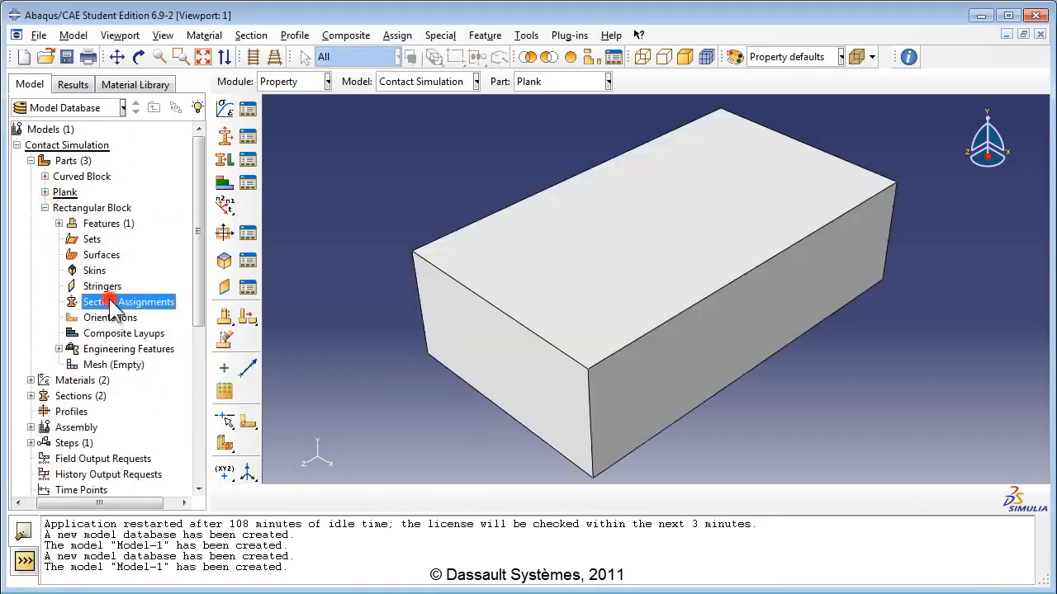
{"action": "left_click_drag", "start_coordinate": [371, 120], "coordinate": [983, 467]}
{"action": "left_click", "coordinate": [465, 499]}
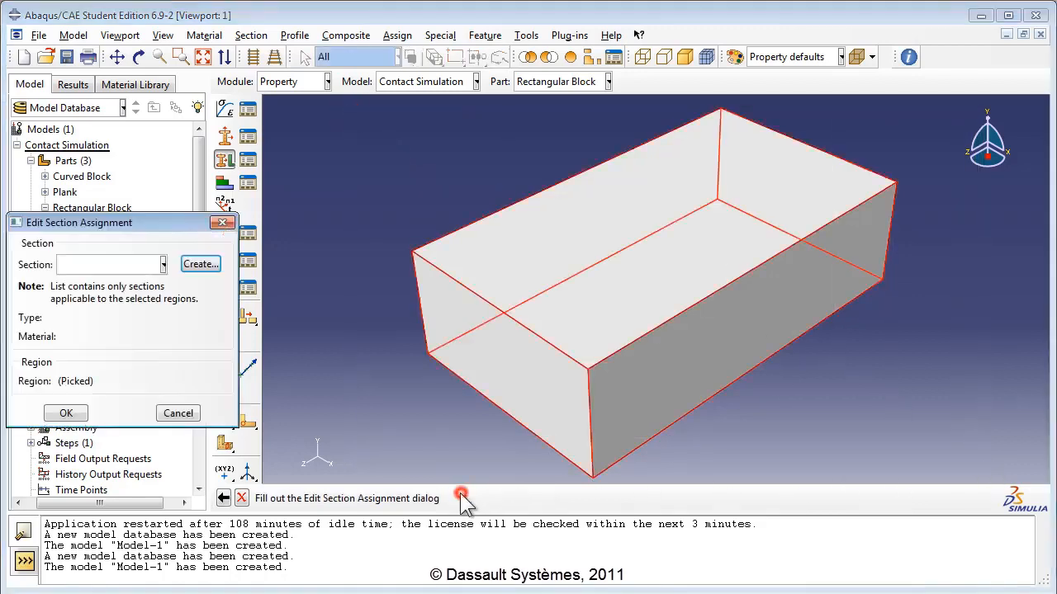
{"action": "left_click", "coordinate": [147, 264]}
{"action": "left_click", "coordinate": [134, 298]}
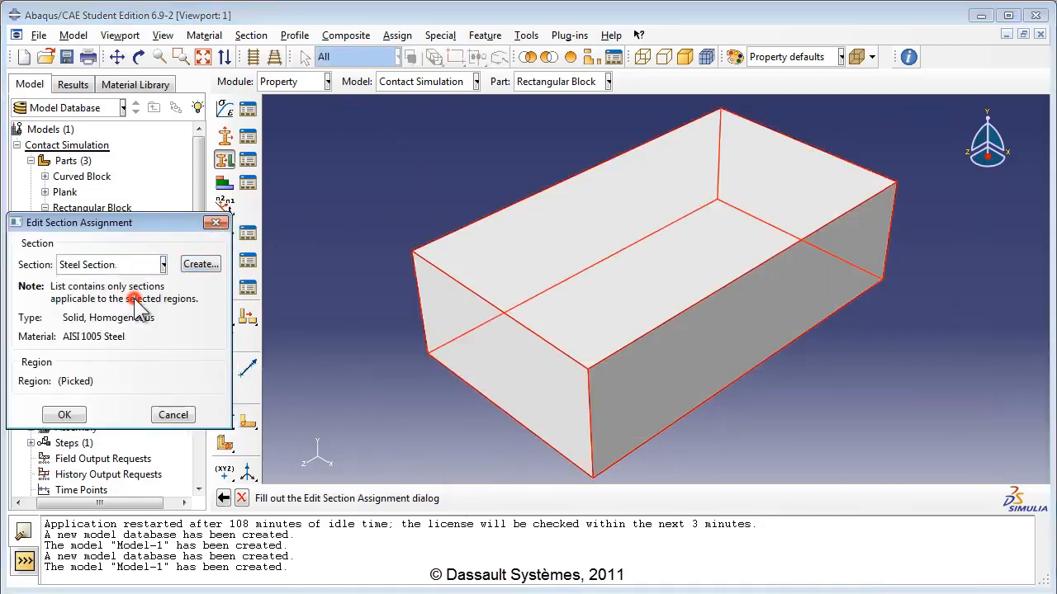
{"action": "left_click", "coordinate": [66, 413]}
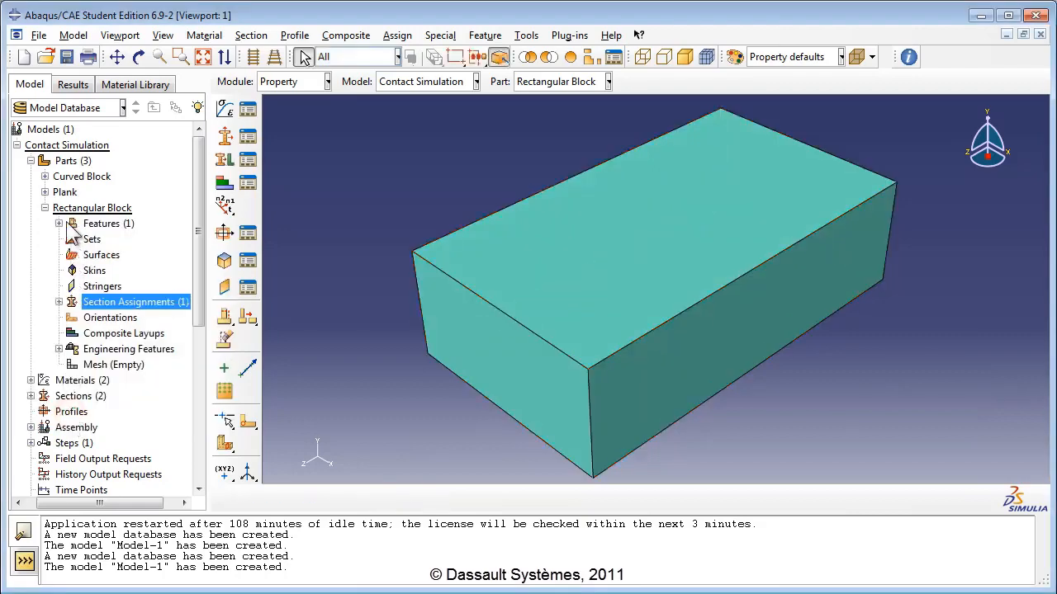
{"action": "left_click", "coordinate": [45, 207]}
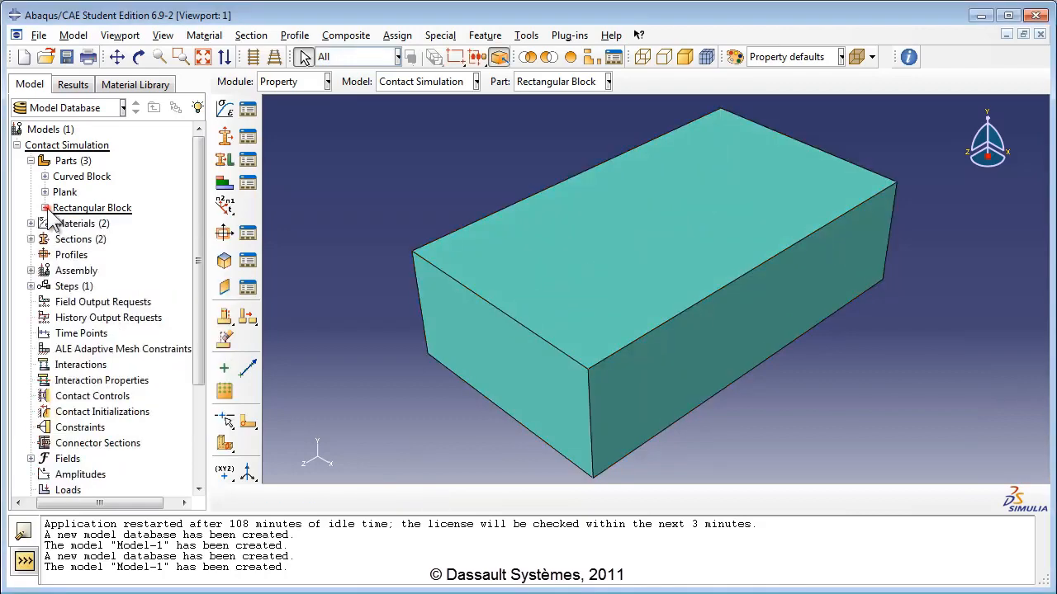
Create a dependent instance of the Plank part in the assembly.
{"action": "double_click", "coordinate": [76, 270]}
{"action": "left_click", "coordinate": [31, 271]}
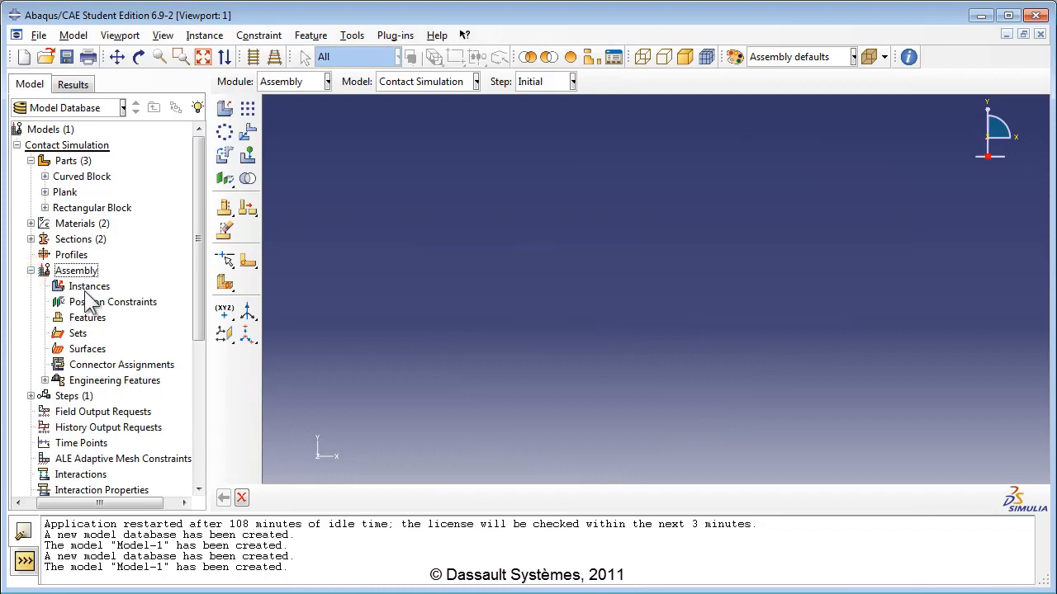
{"action": "double_click", "coordinate": [85, 286]}
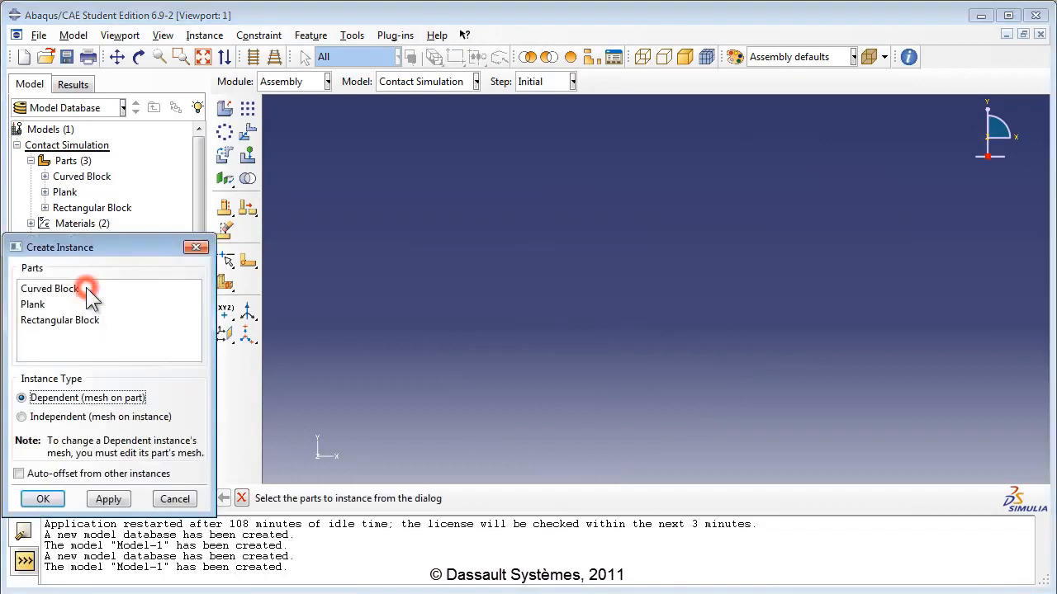
{"action": "left_click", "coordinate": [45, 303]}
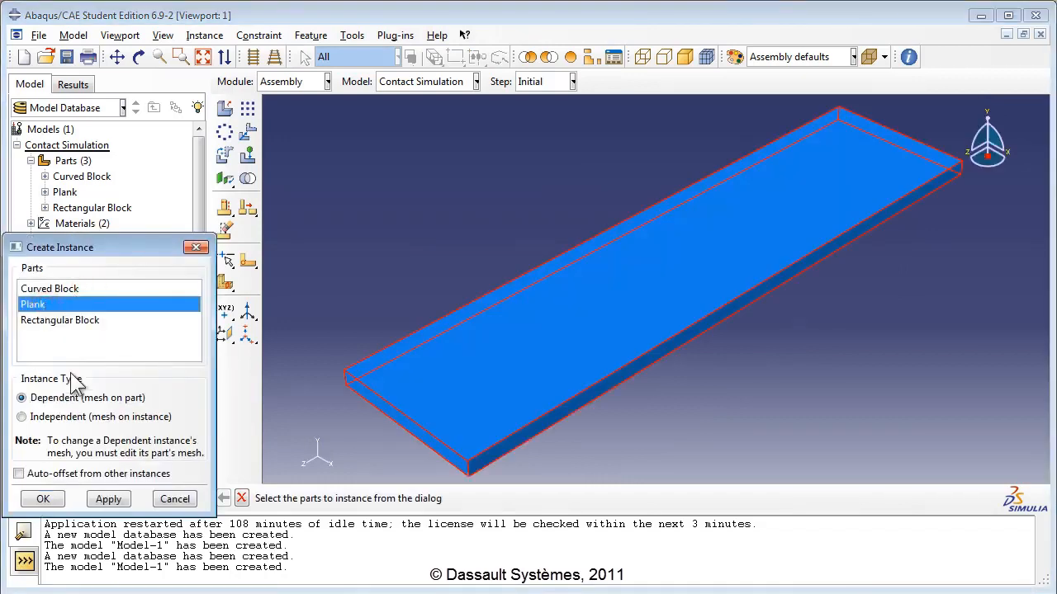
{"action": "left_click", "coordinate": [43, 500]}
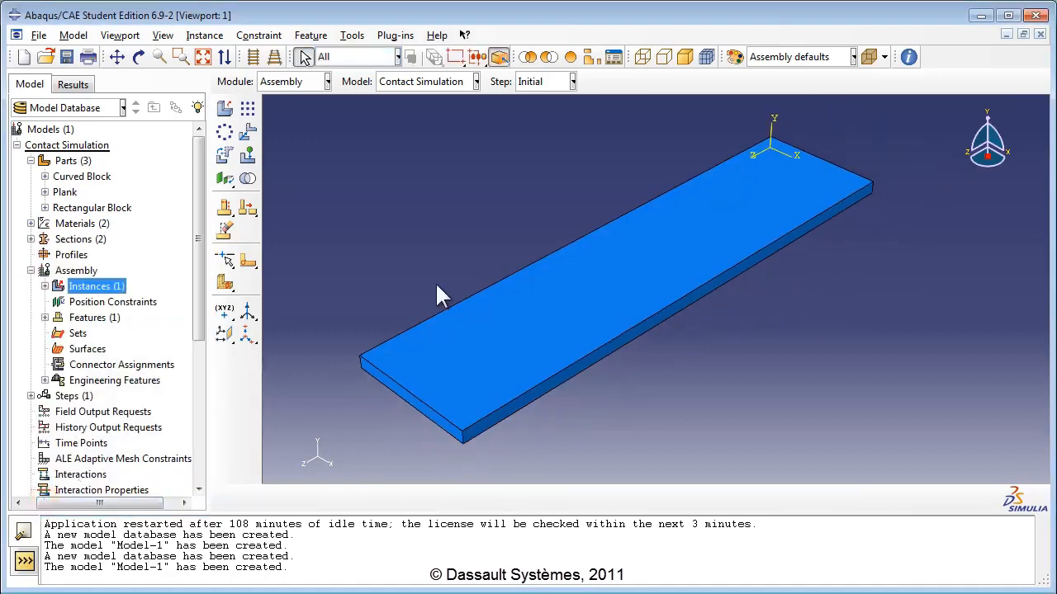
Add a dependent instance of the Curved Block to the assembly, auto-offset from the other instances.
{"action": "double_click", "coordinate": [111, 286]}
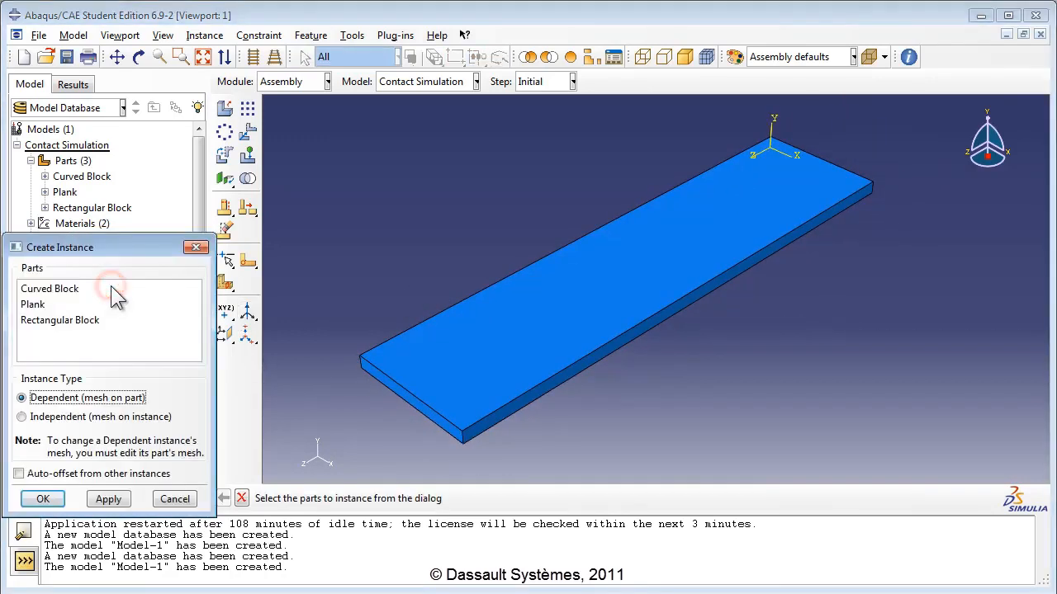
{"action": "left_click", "coordinate": [111, 287]}
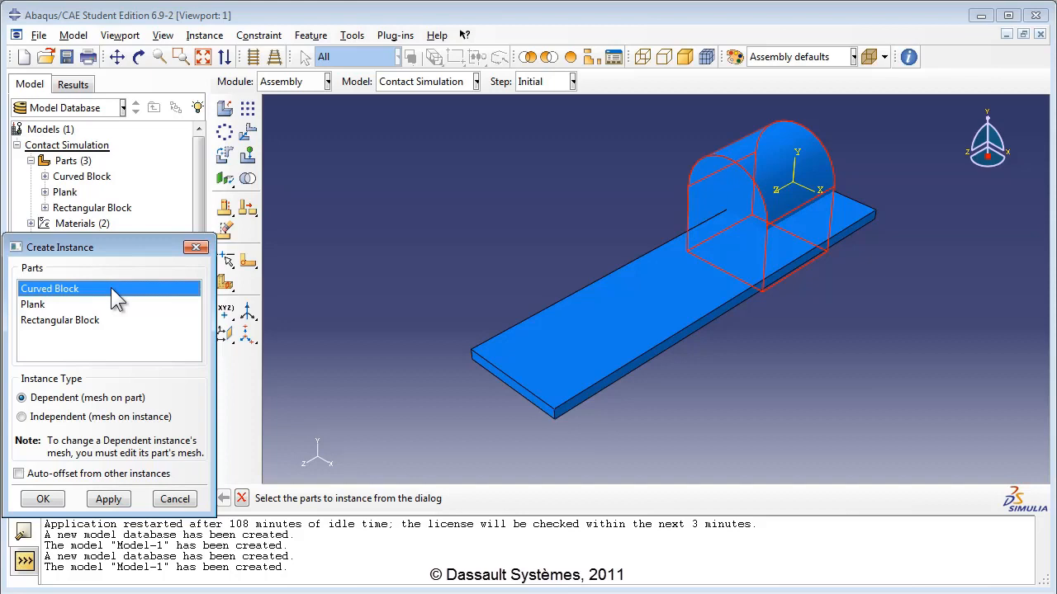
{"action": "left_click", "coordinate": [36, 474]}
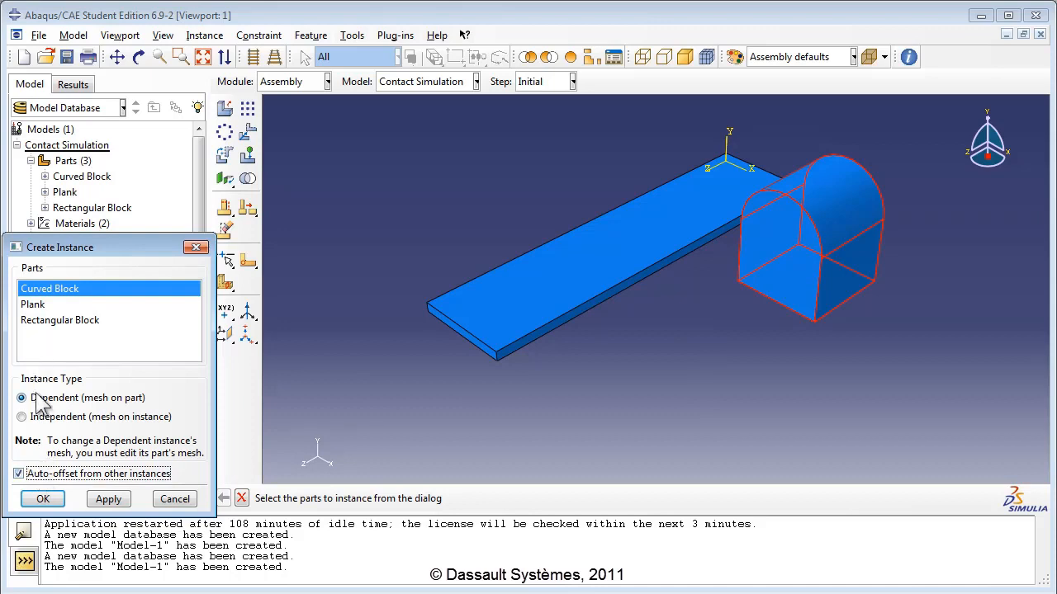
{"action": "left_click", "coordinate": [43, 501]}
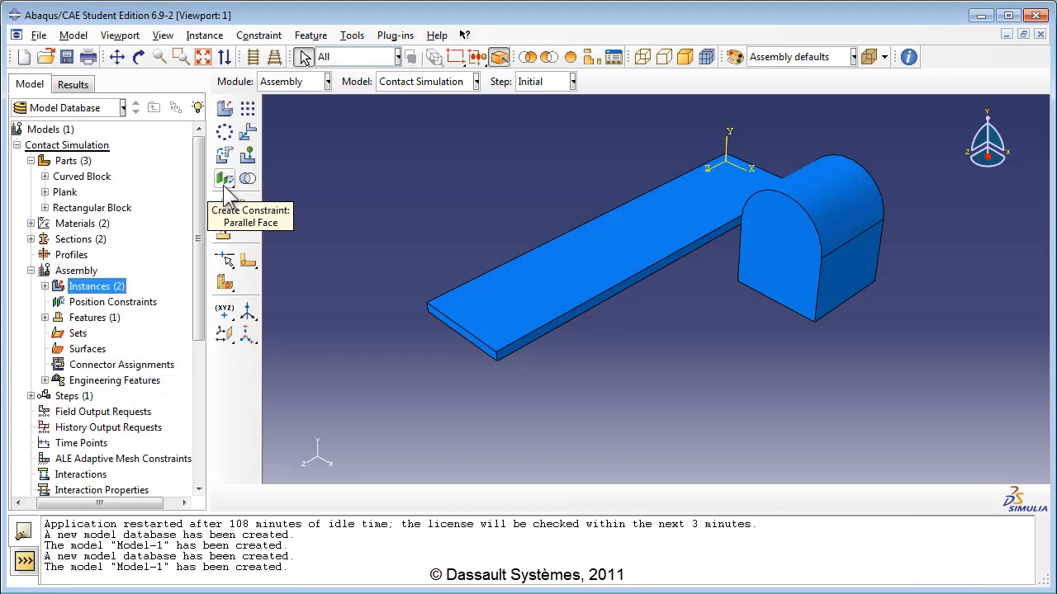
Add a Face to Face constraint from the Curved Block's bottom face to the Plank's bottom face, normals in the same direction, at distance 25.
{"action": "left_click_drag", "start_coordinate": [223, 187], "coordinate": [258, 185]}
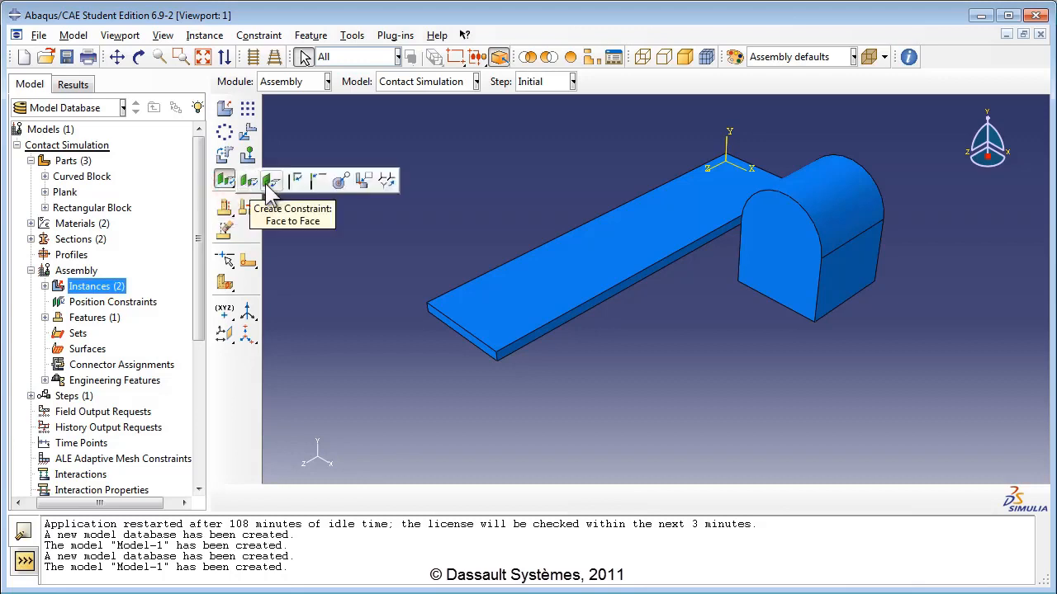
{"action": "left_click", "coordinate": [265, 183]}
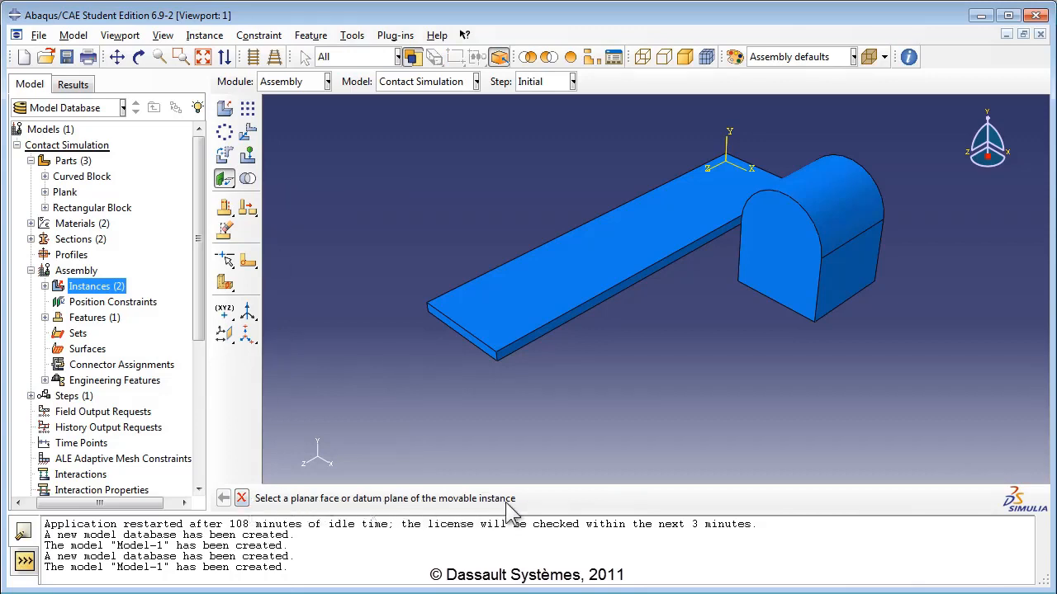
{"action": "left_click", "coordinate": [138, 56]}
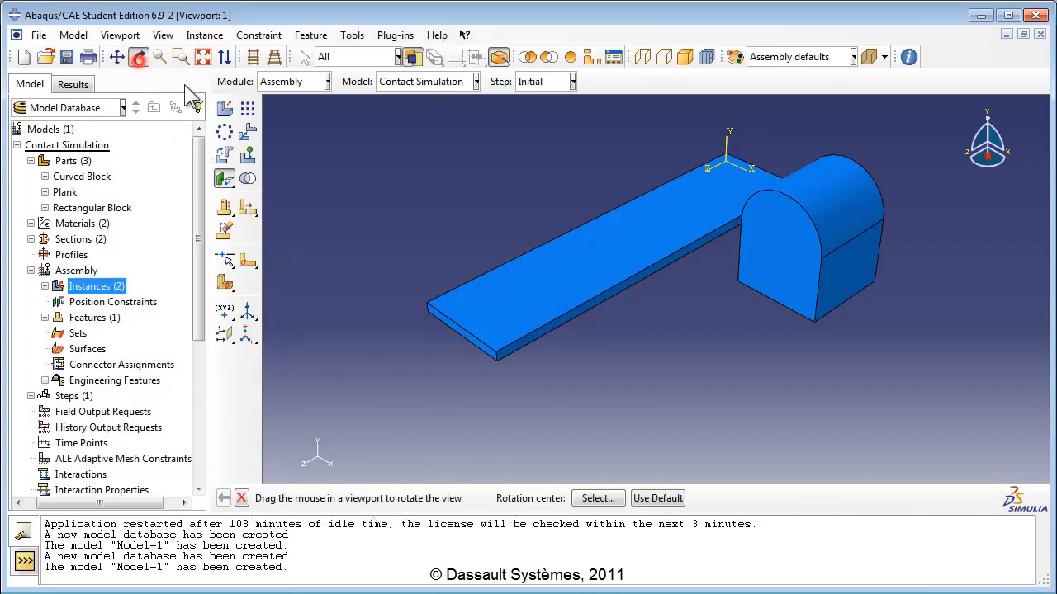
{"action": "left_click_drag", "start_coordinate": [715, 345], "coordinate": [673, 201]}
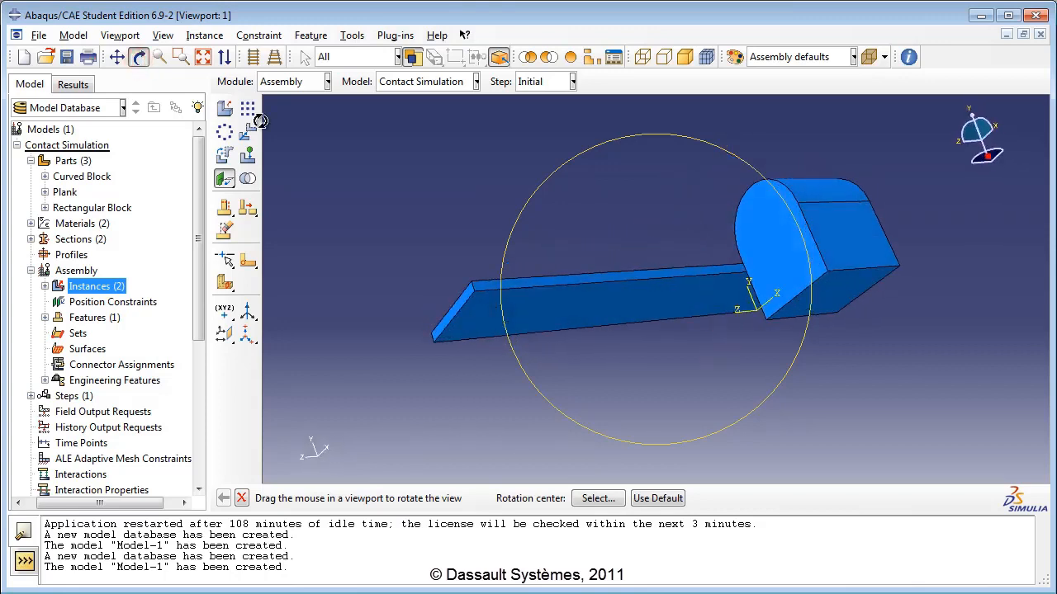
{"action": "left_click", "coordinate": [140, 58]}
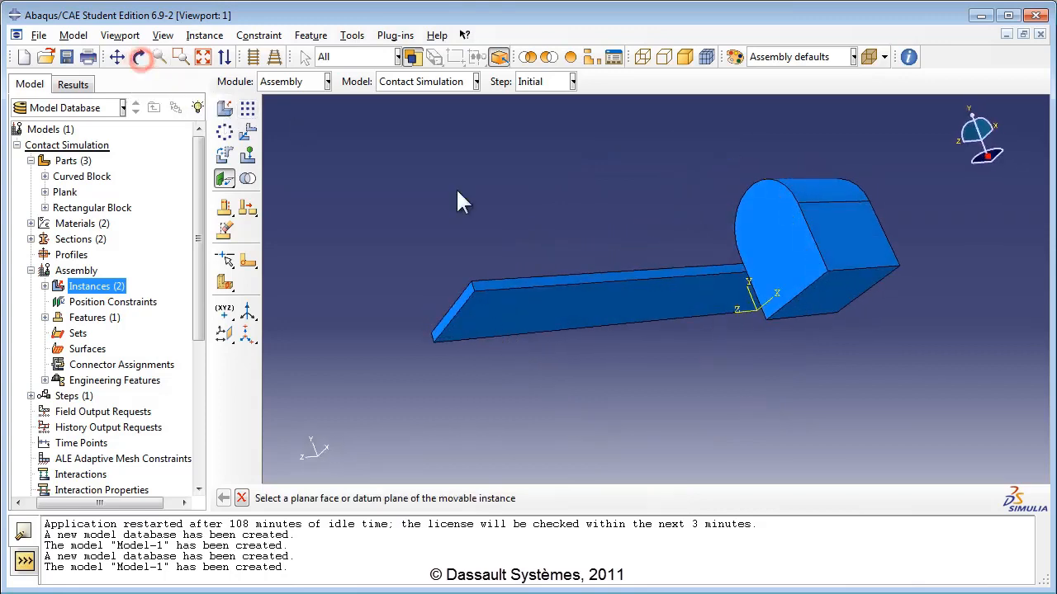
{"action": "left_click", "coordinate": [815, 300]}
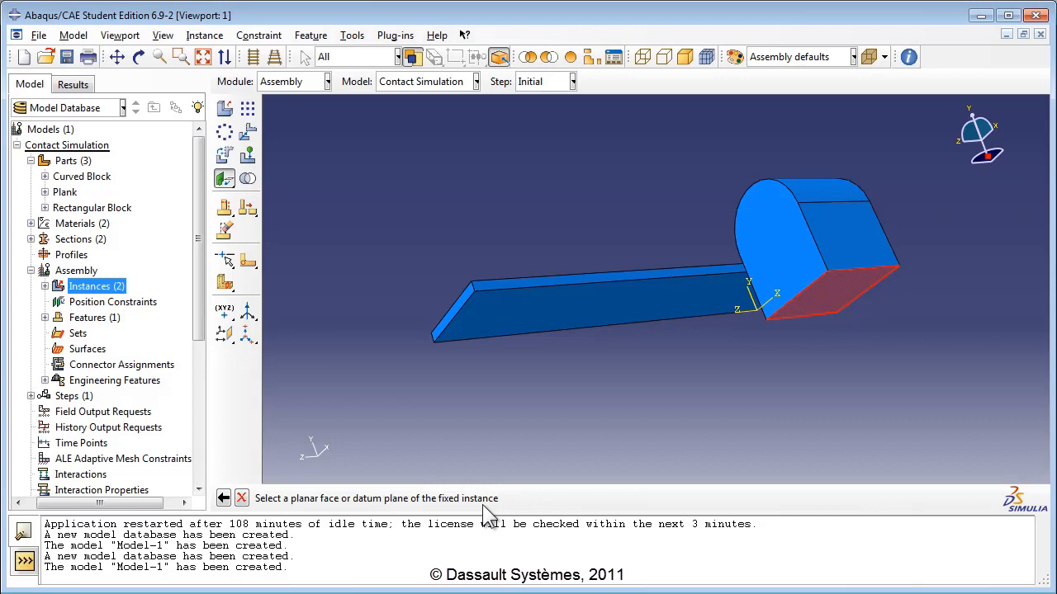
{"action": "left_click", "coordinate": [634, 314]}
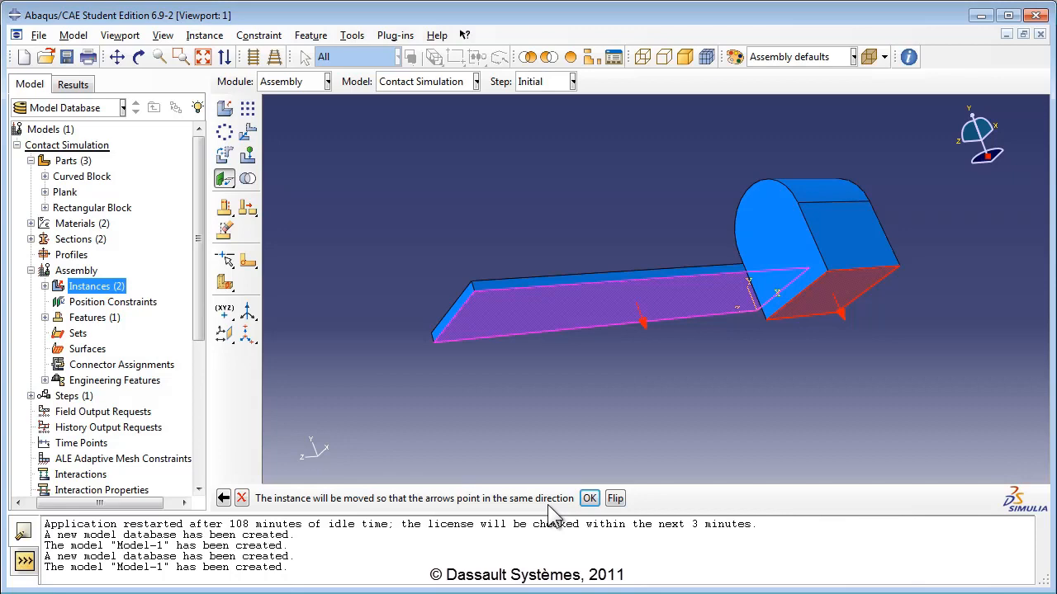
{"action": "left_click", "coordinate": [589, 498]}
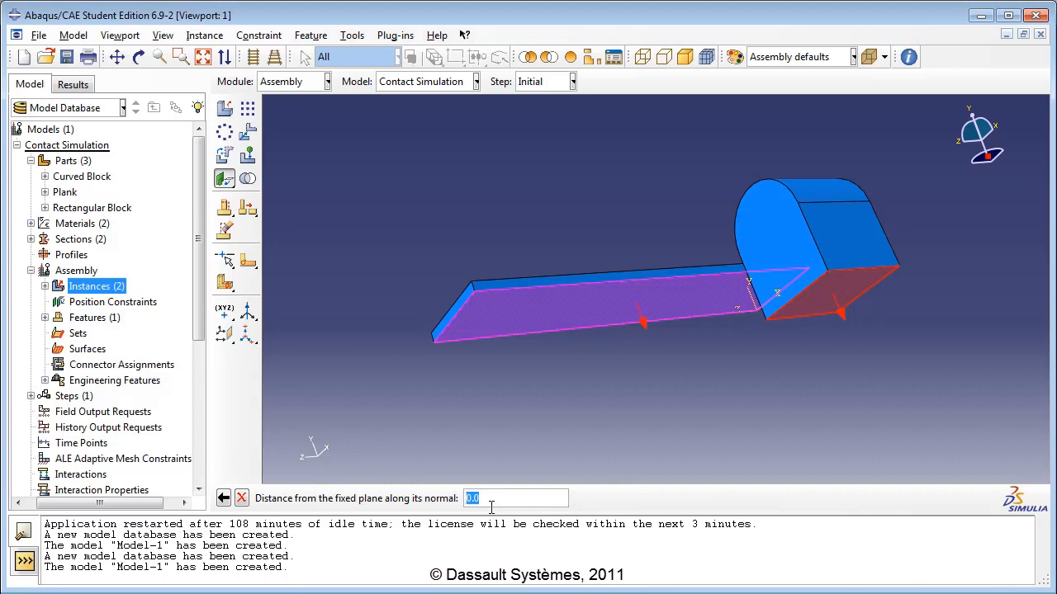
{"action": "type", "text": "25"}
{"action": "key", "text": "Return"}
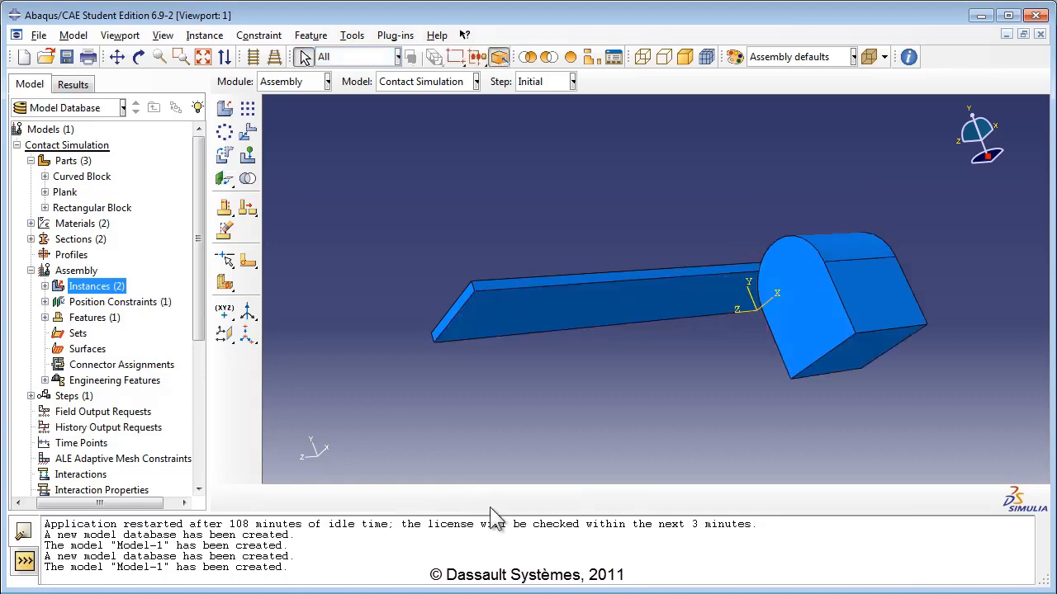
{"action": "left_click", "coordinate": [138, 56]}
{"action": "left_click_drag", "start_coordinate": [679, 225], "coordinate": [659, 317]}
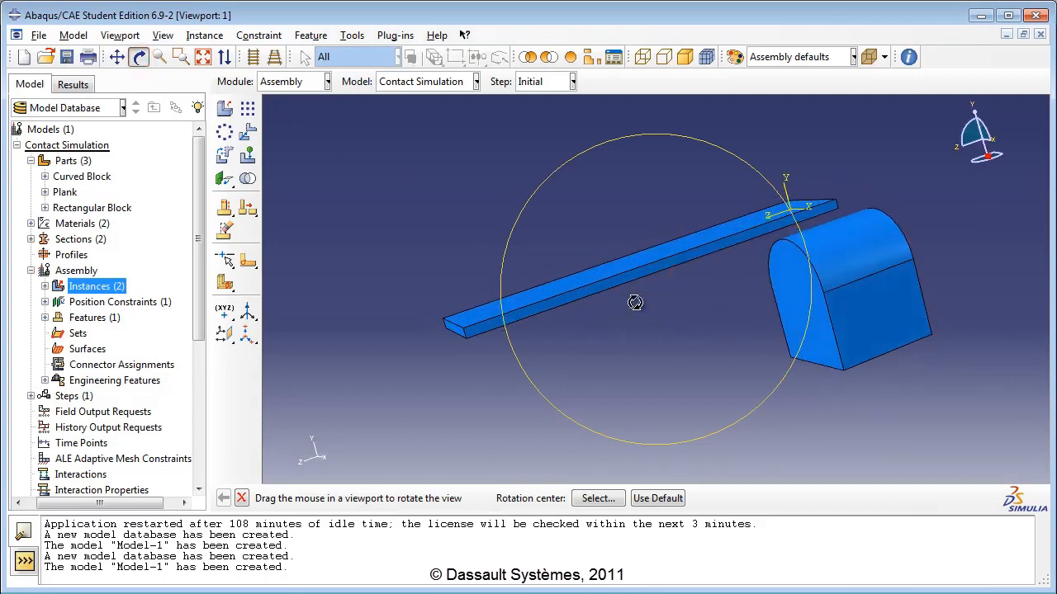
Add a Face to Face constraint from the Curved Block's flat rectangular side face to the Plank's end face, normals in the same direction, at distance 30.
{"action": "left_click", "coordinate": [140, 60]}
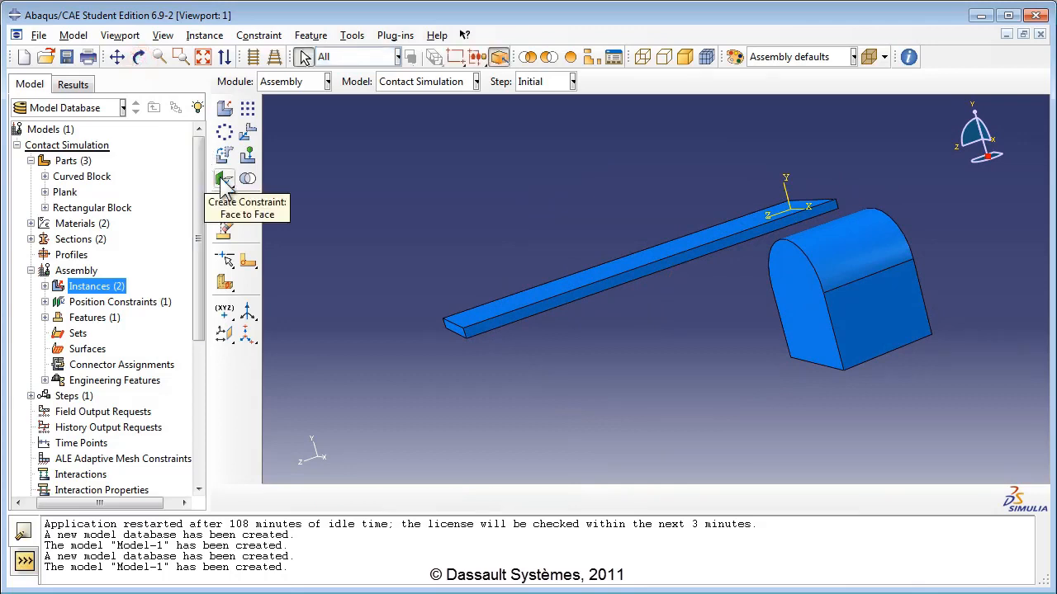
{"action": "left_click_drag", "start_coordinate": [224, 185], "coordinate": [267, 195]}
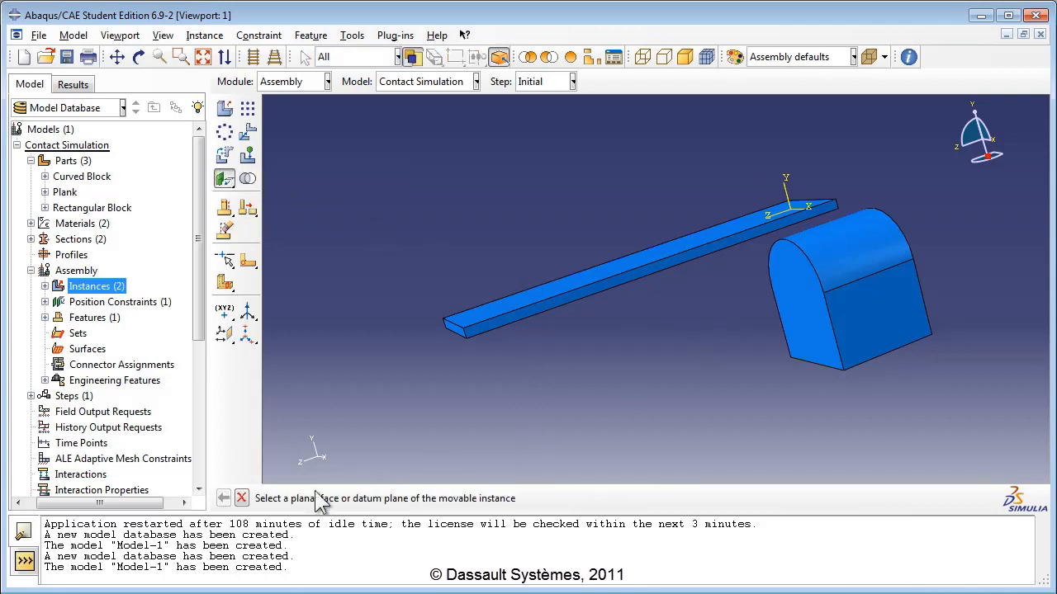
{"action": "left_click", "coordinate": [879, 324]}
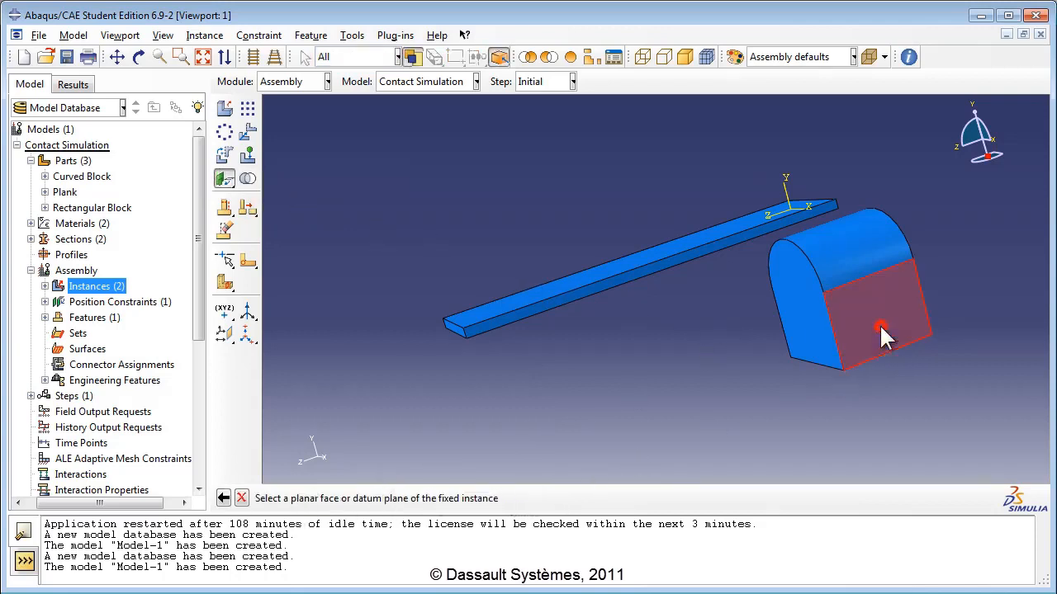
{"action": "left_click", "coordinate": [138, 57]}
{"action": "left_click_drag", "start_coordinate": [797, 315], "coordinate": [561, 309]}
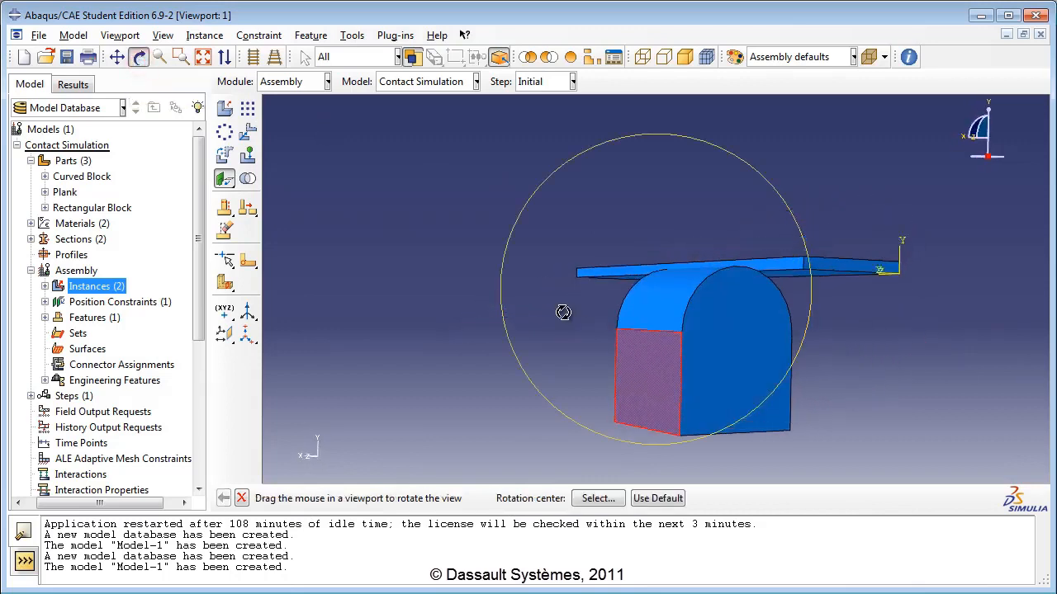
{"action": "left_click", "coordinate": [138, 57]}
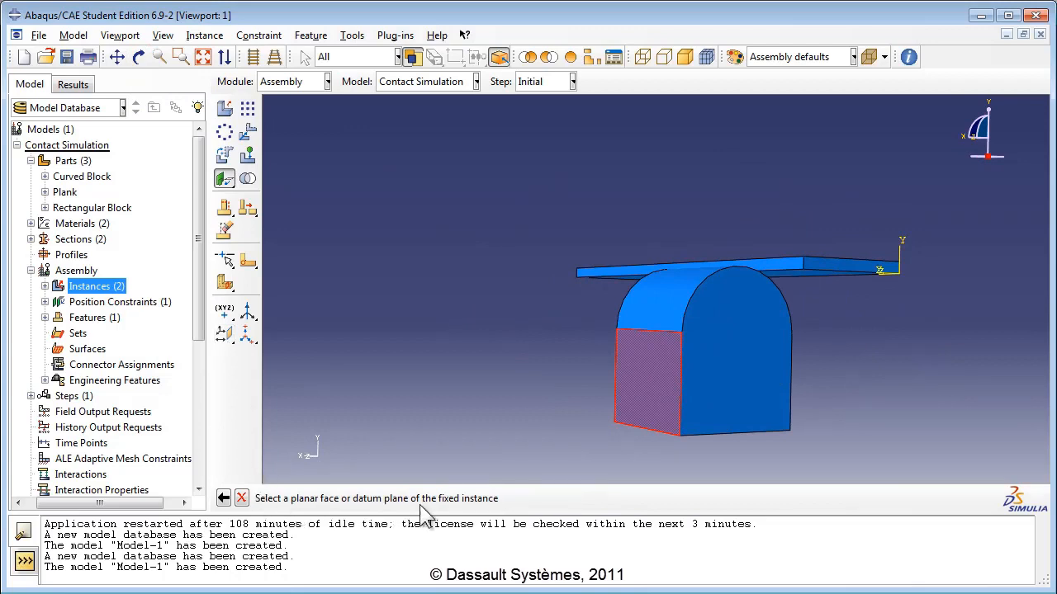
{"action": "left_click", "coordinate": [818, 264]}
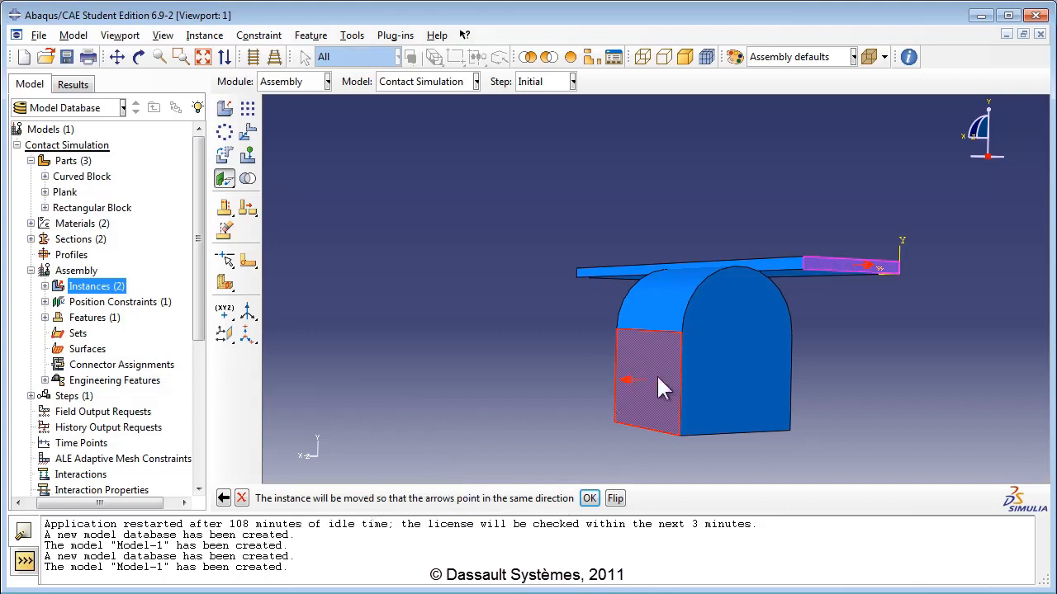
{"action": "left_click", "coordinate": [589, 499]}
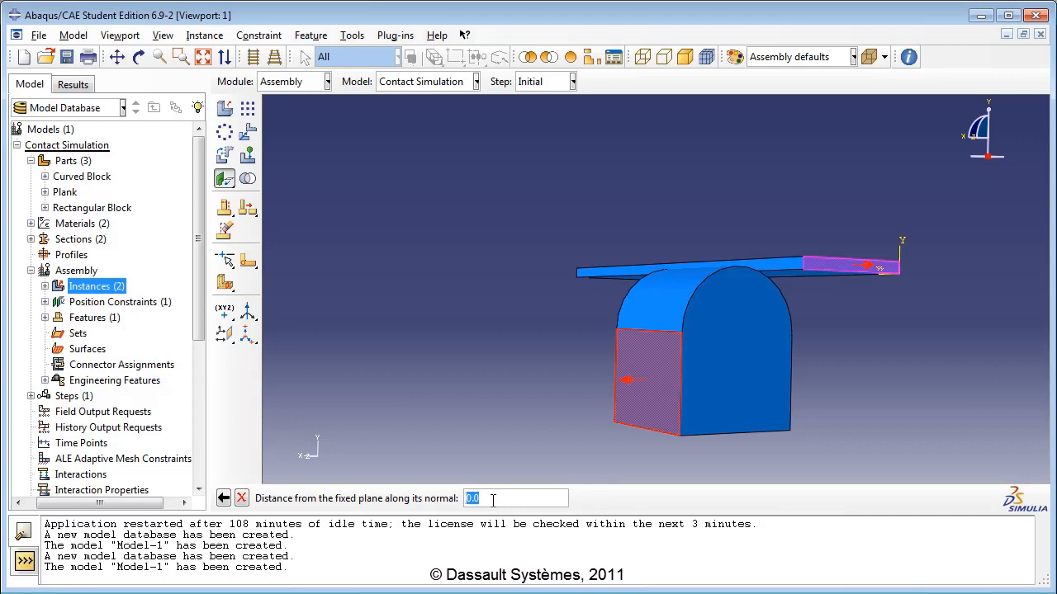
{"action": "type", "text": "30"}
{"action": "type", "text": ".8"}
{"action": "key", "text": "Return"}
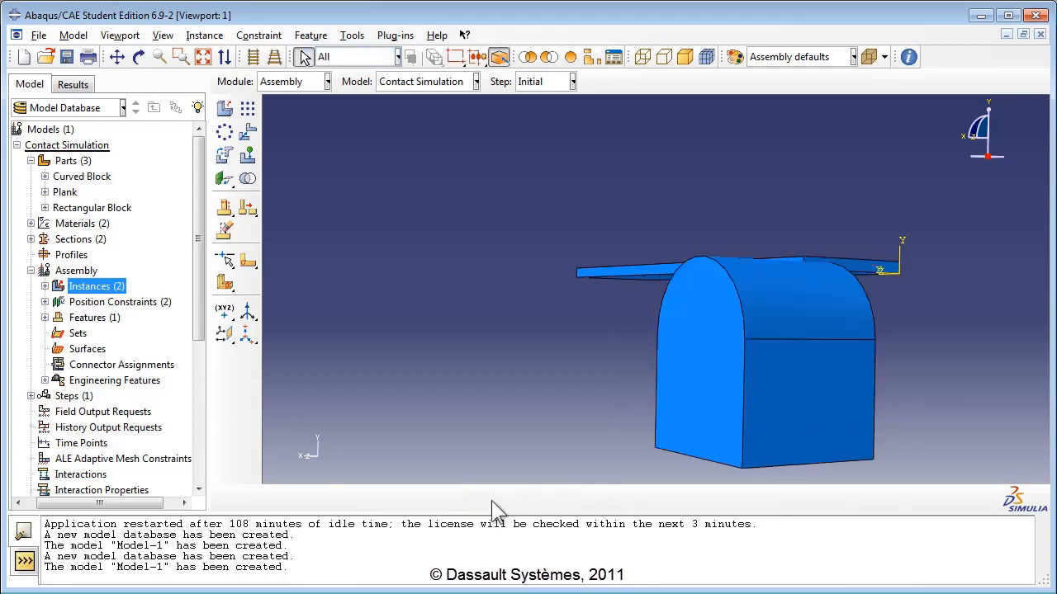
Edit the Face to Face-2 position constraint and set its clearance to -30.
{"action": "left_click", "coordinate": [139, 56]}
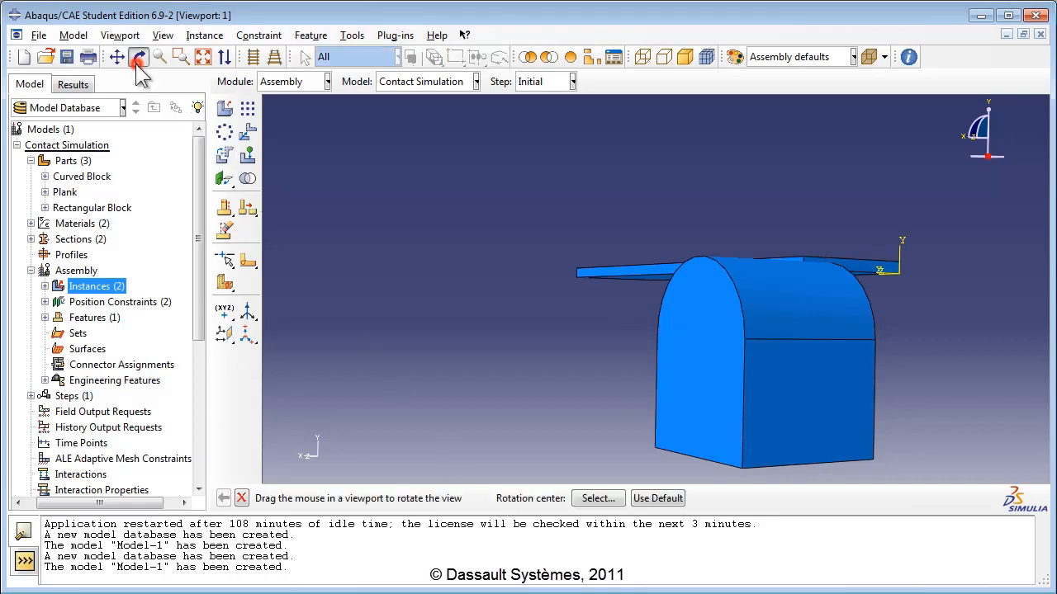
{"action": "left_click_drag", "start_coordinate": [590, 244], "coordinate": [666, 264]}
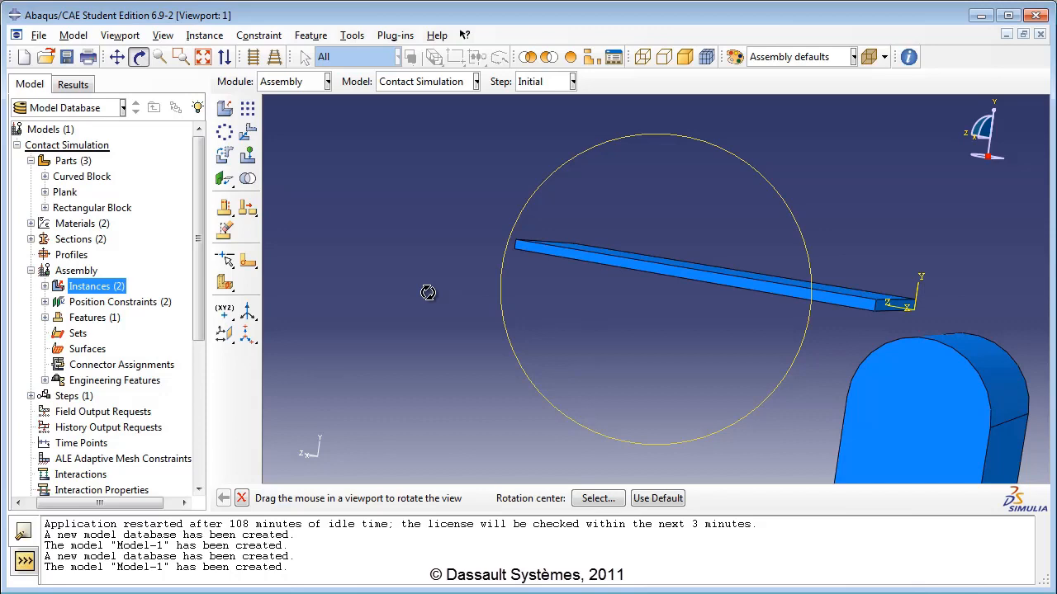
{"action": "left_click", "coordinate": [45, 302]}
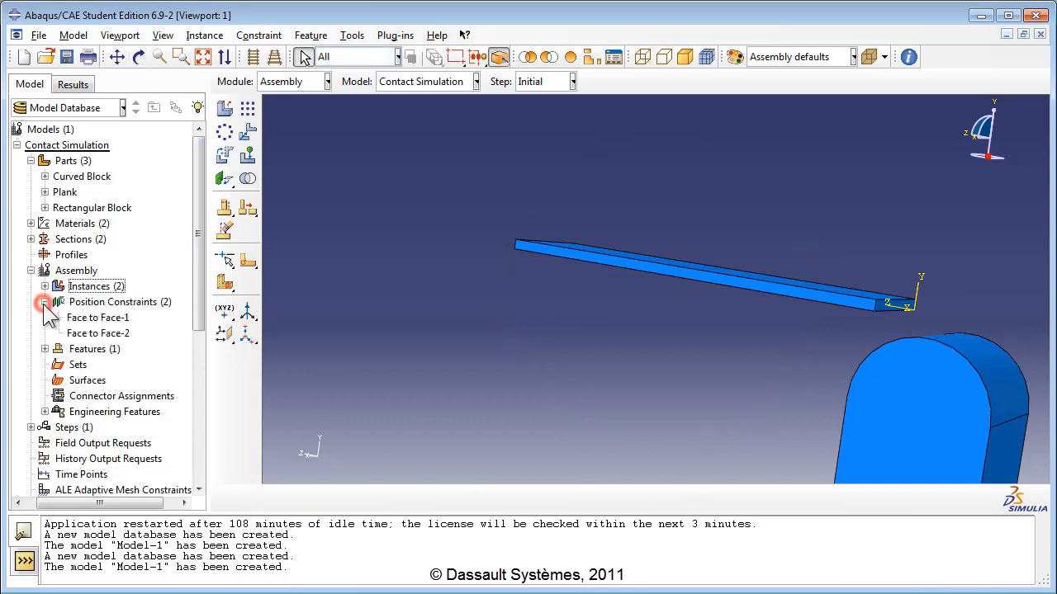
{"action": "left_click", "coordinate": [90, 334]}
{"action": "right_click", "coordinate": [95, 338]}
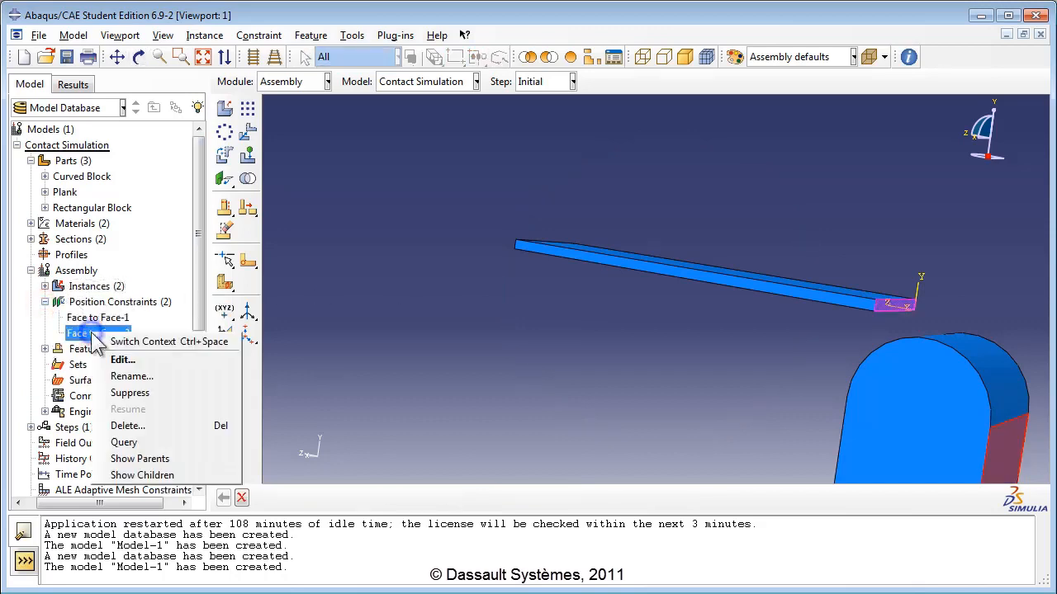
{"action": "left_click", "coordinate": [124, 360]}
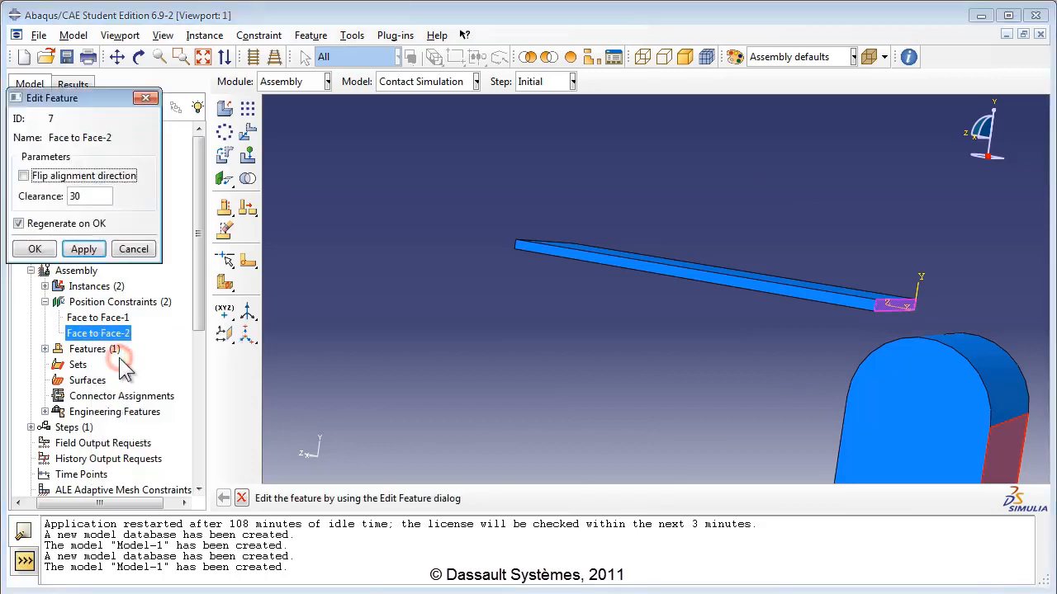
{"action": "left_click", "coordinate": [73, 196]}
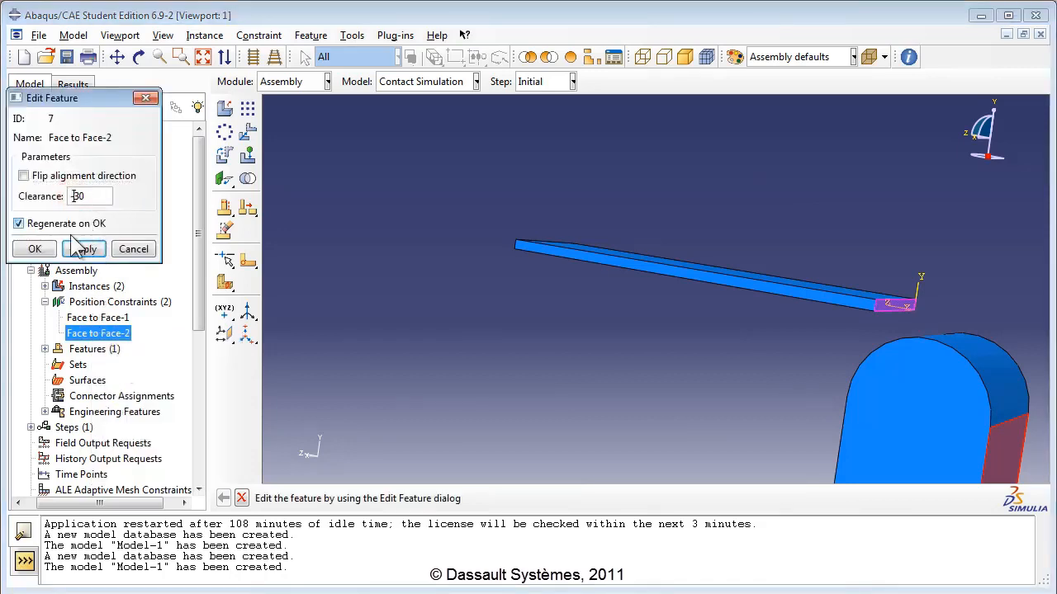
{"action": "left_click", "coordinate": [36, 249]}
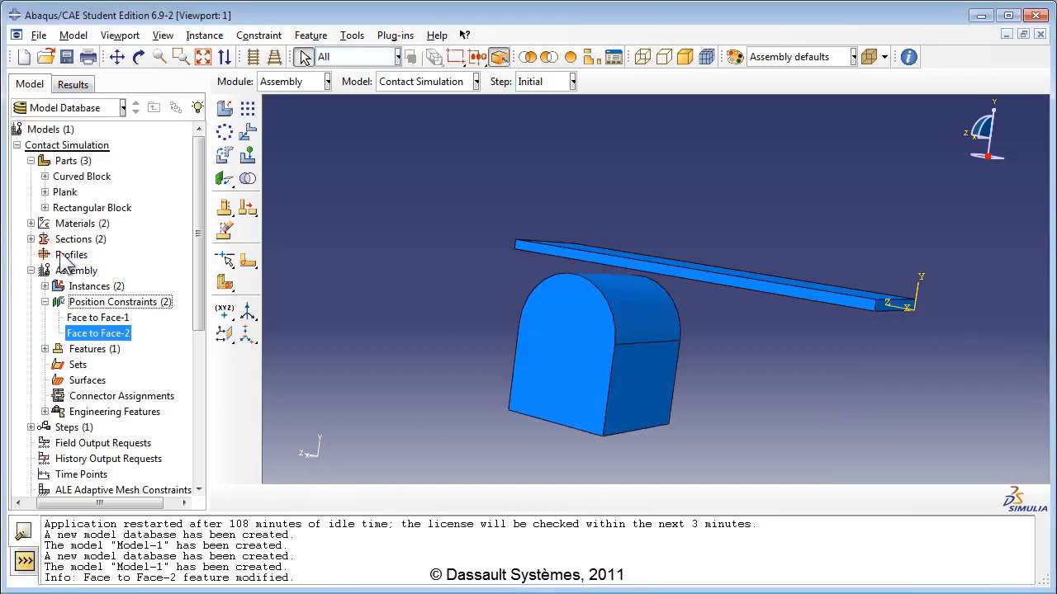
Add a Face to Face constraint from the Curved Block's arched face to the Plank's long side face, normals in the same direction, at distance 0.0.
{"action": "left_click", "coordinate": [138, 56]}
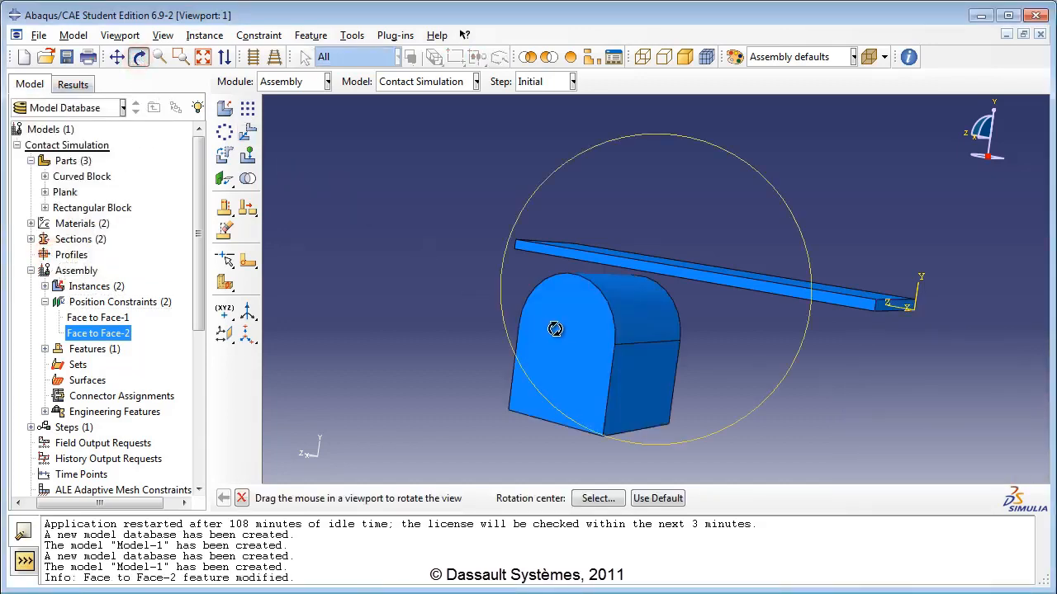
{"action": "left_click_drag", "start_coordinate": [555, 328], "coordinate": [583, 349]}
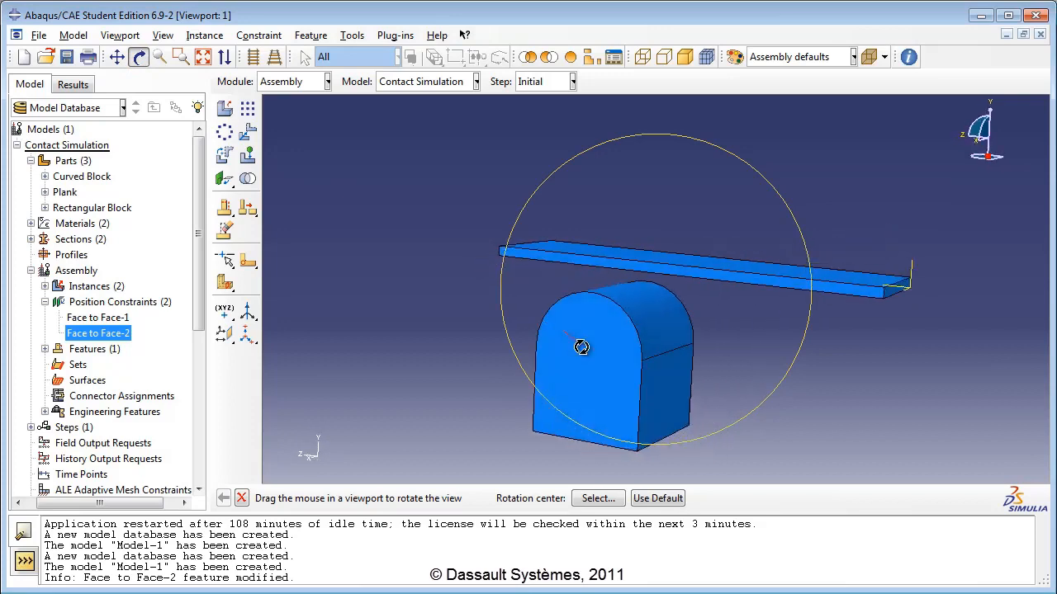
{"action": "left_click", "coordinate": [225, 179]}
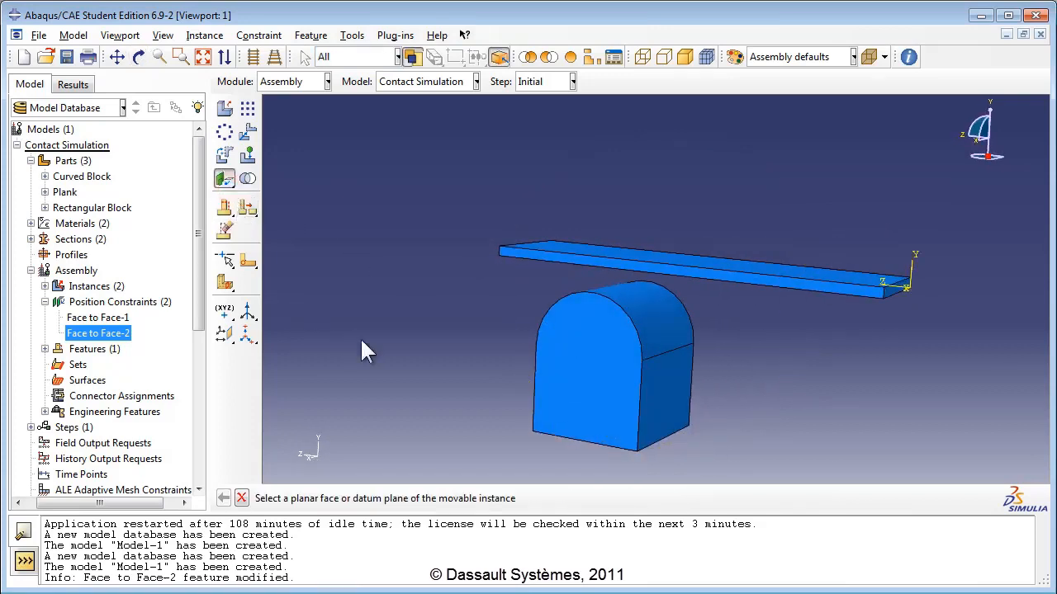
{"action": "left_click", "coordinate": [605, 411]}
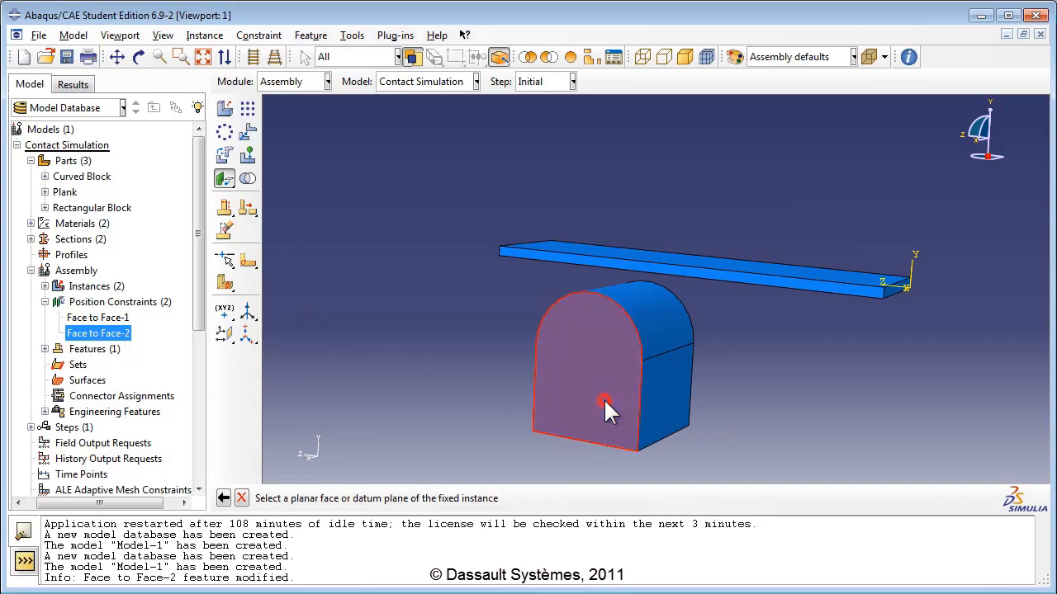
{"action": "left_click", "coordinate": [645, 269]}
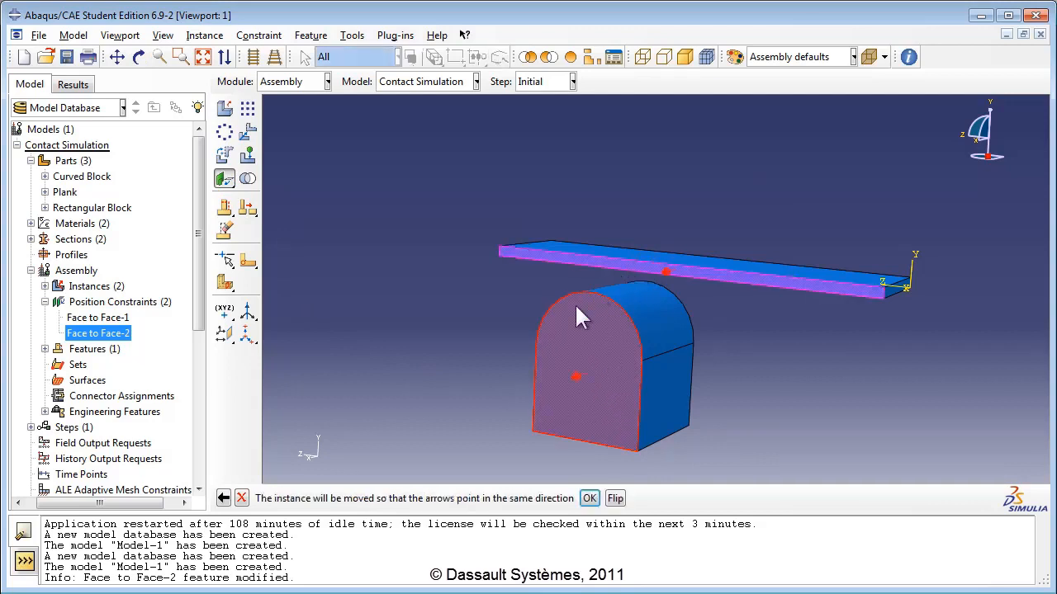
{"action": "left_click", "coordinate": [590, 498]}
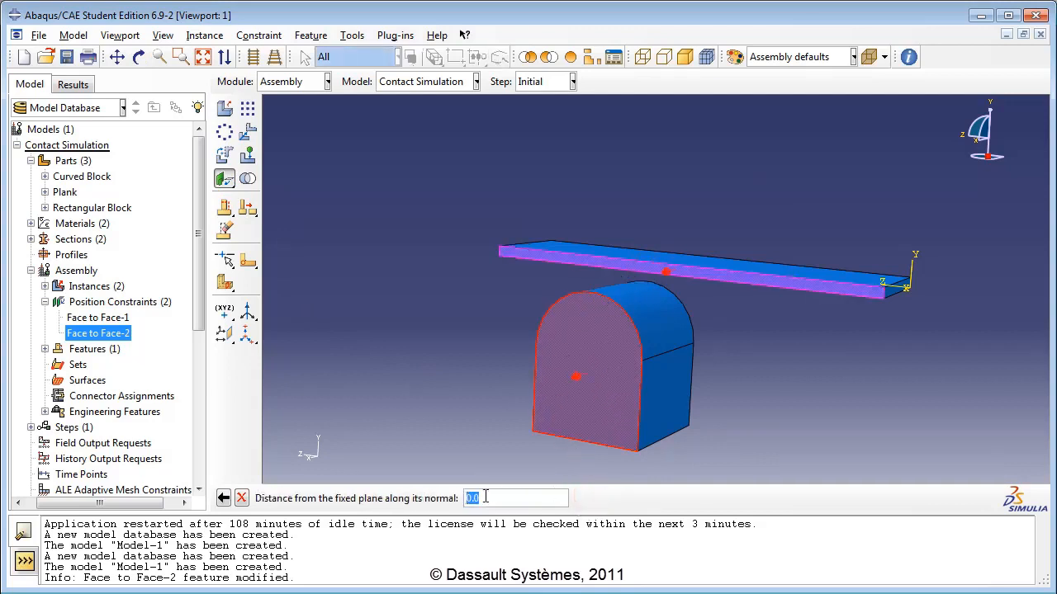
{"action": "key", "text": "Return"}
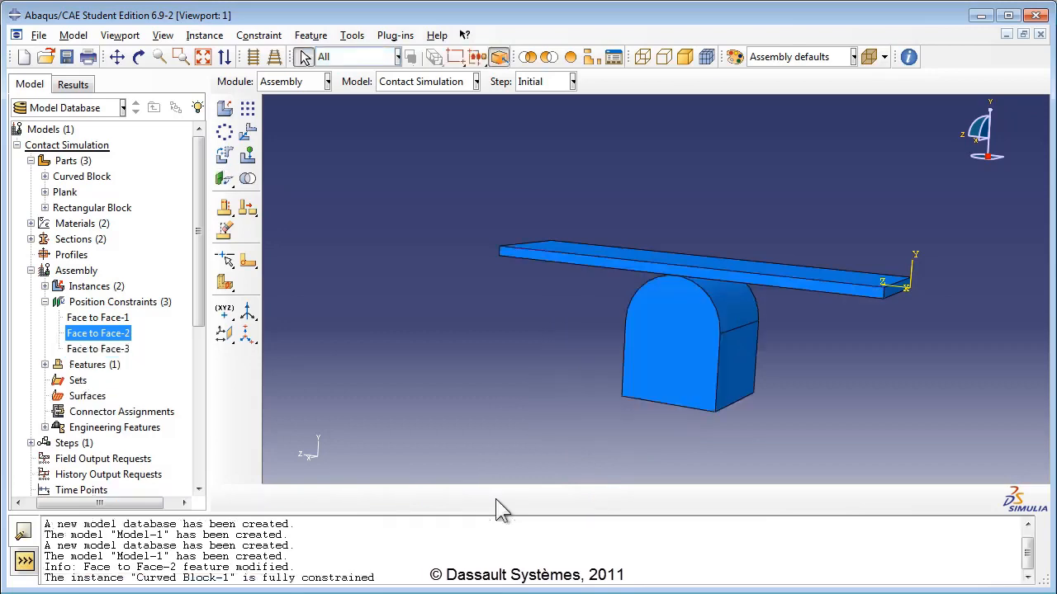
Add a dependent instance of the Rectangular Block to the assembly, auto-offset from the other instances.
{"action": "left_click", "coordinate": [139, 56]}
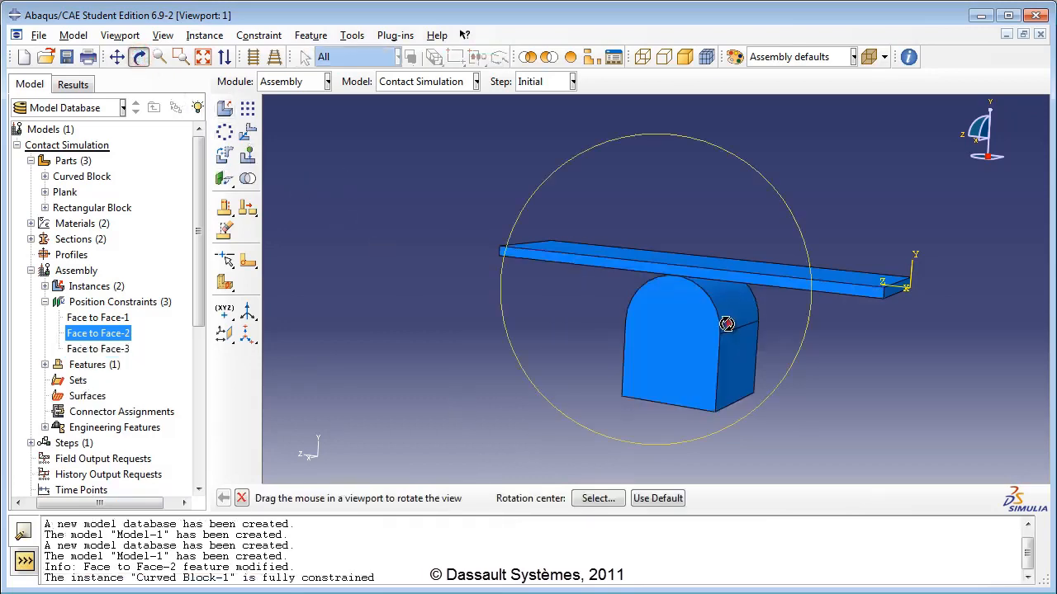
{"action": "left_click_drag", "start_coordinate": [727, 323], "coordinate": [554, 294]}
{"action": "left_click_drag", "start_coordinate": [726, 350], "coordinate": [556, 314]}
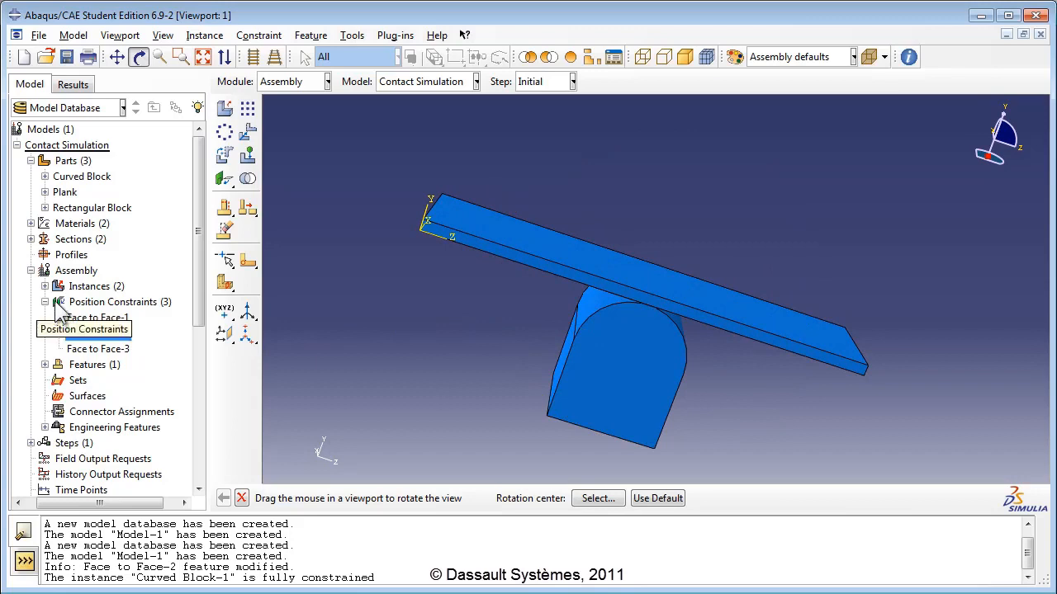
{"action": "left_click", "coordinate": [78, 286]}
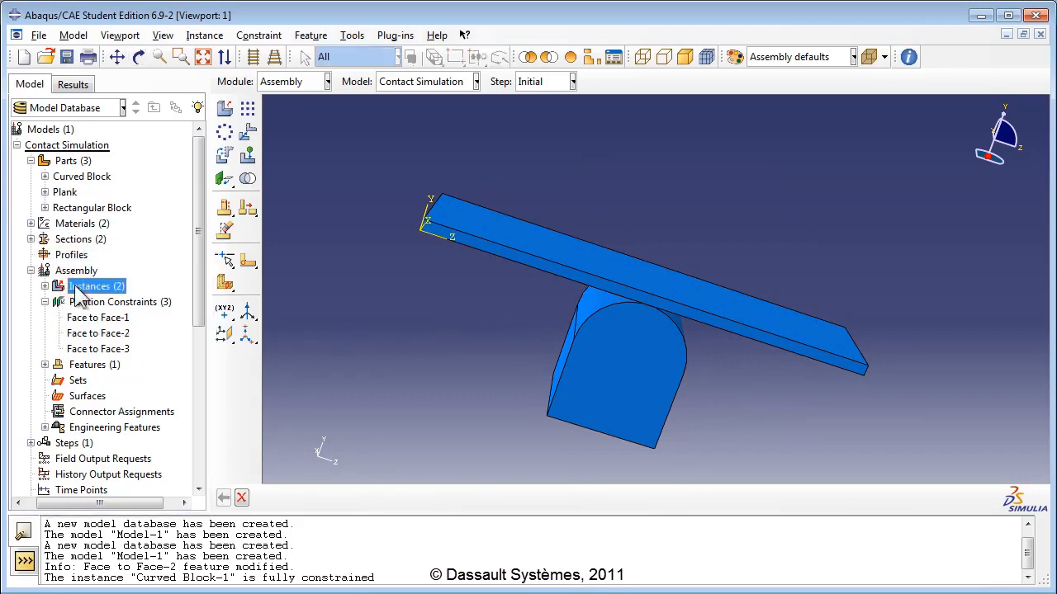
{"action": "double_click", "coordinate": [74, 285]}
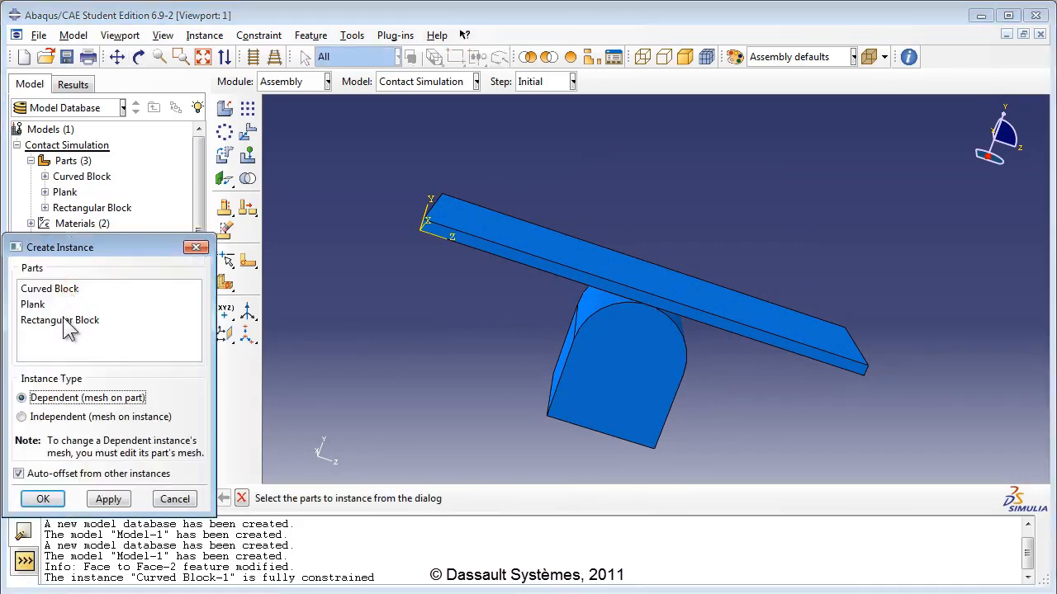
{"action": "left_click", "coordinate": [63, 319]}
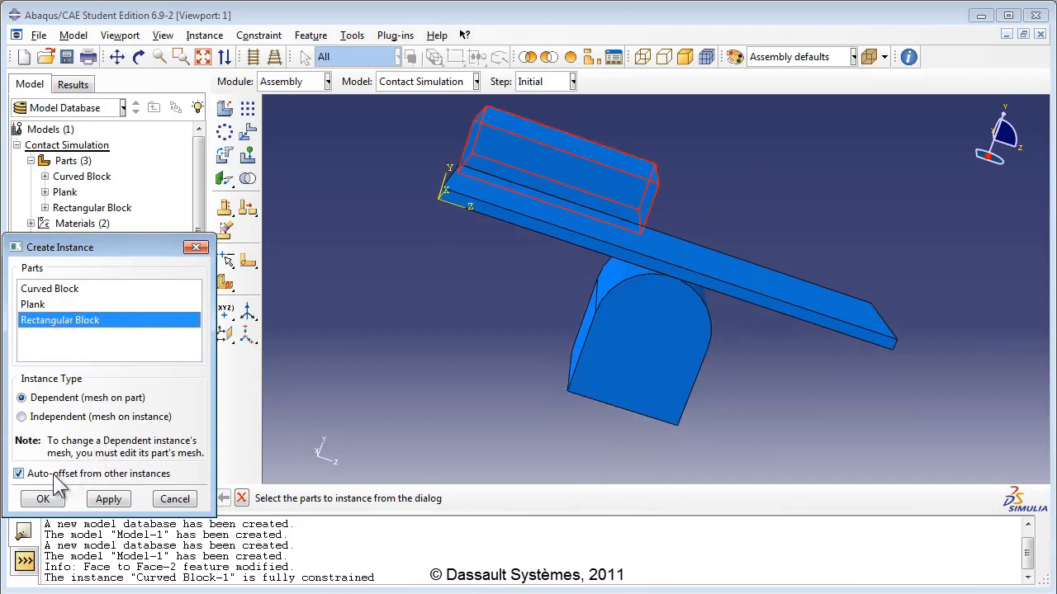
{"action": "left_click", "coordinate": [45, 499]}
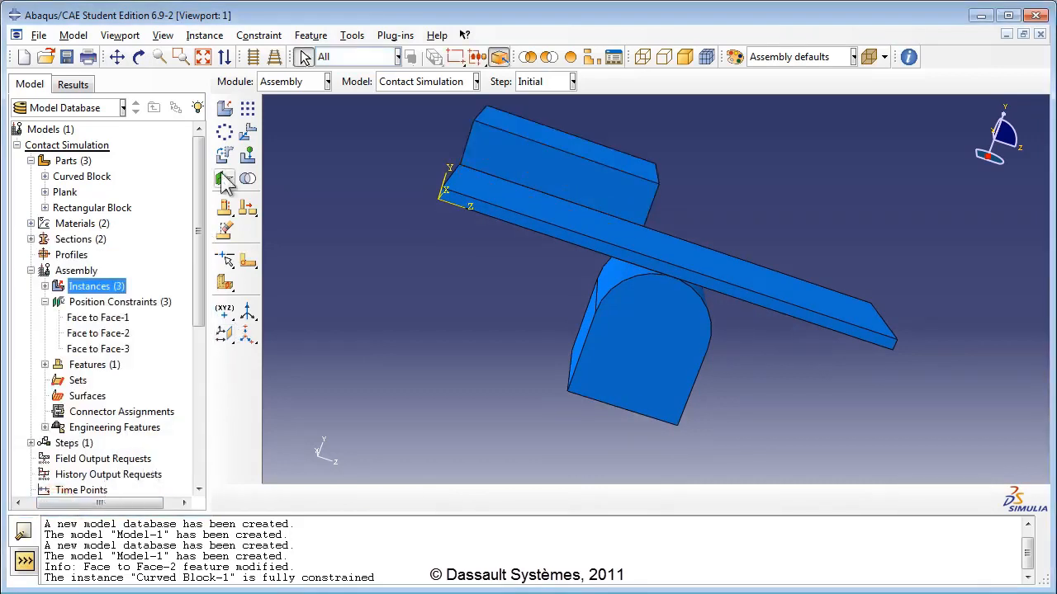
Add a Face to Face constraint from the Rectangular Block's bottom face to the Plank's top face, with the direction flipped, at distance 0.0.
{"action": "left_click", "coordinate": [138, 57]}
{"action": "left_click_drag", "start_coordinate": [542, 253], "coordinate": [692, 260]}
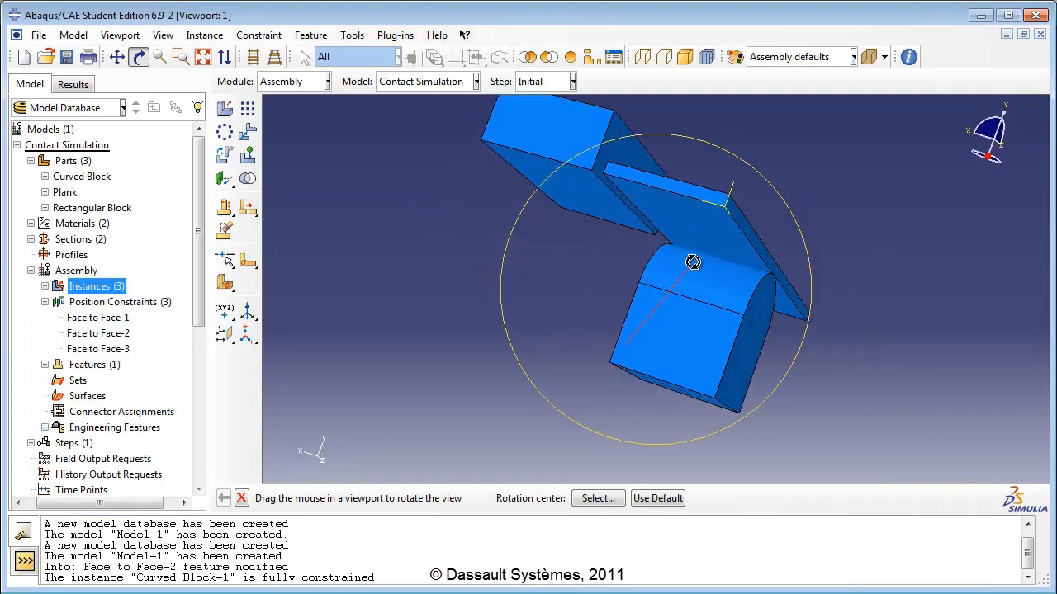
{"action": "left_click", "coordinate": [224, 179]}
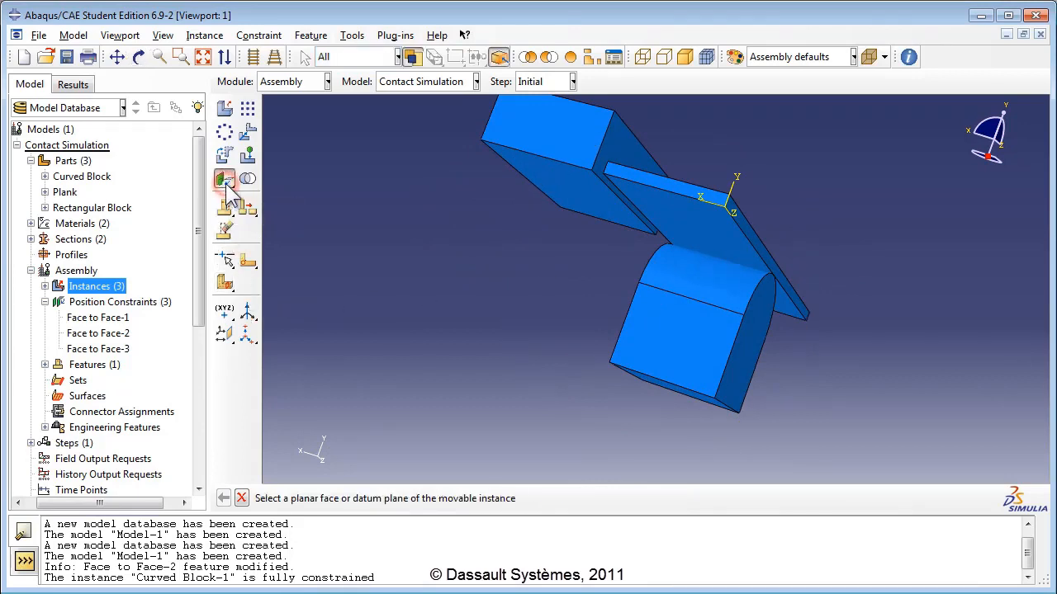
{"action": "left_click", "coordinate": [559, 200]}
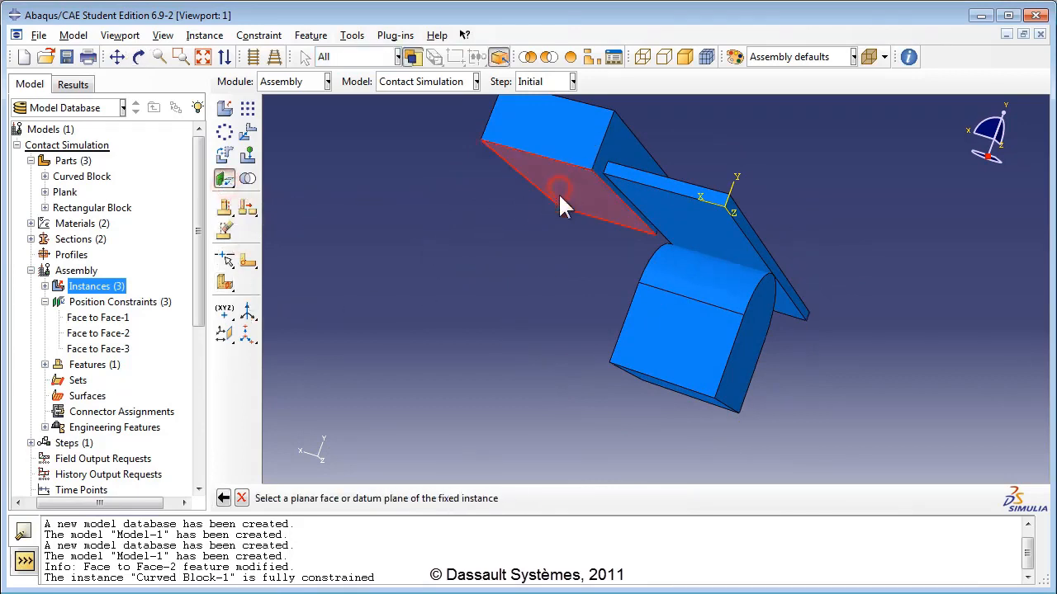
{"action": "left_click", "coordinate": [139, 56]}
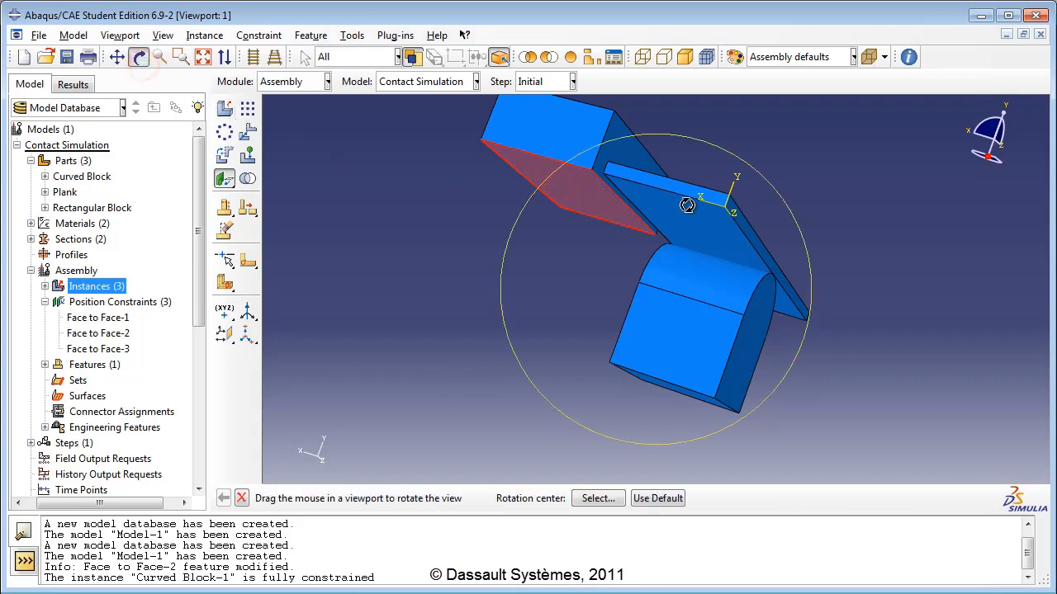
{"action": "left_click_drag", "start_coordinate": [689, 201], "coordinate": [587, 282]}
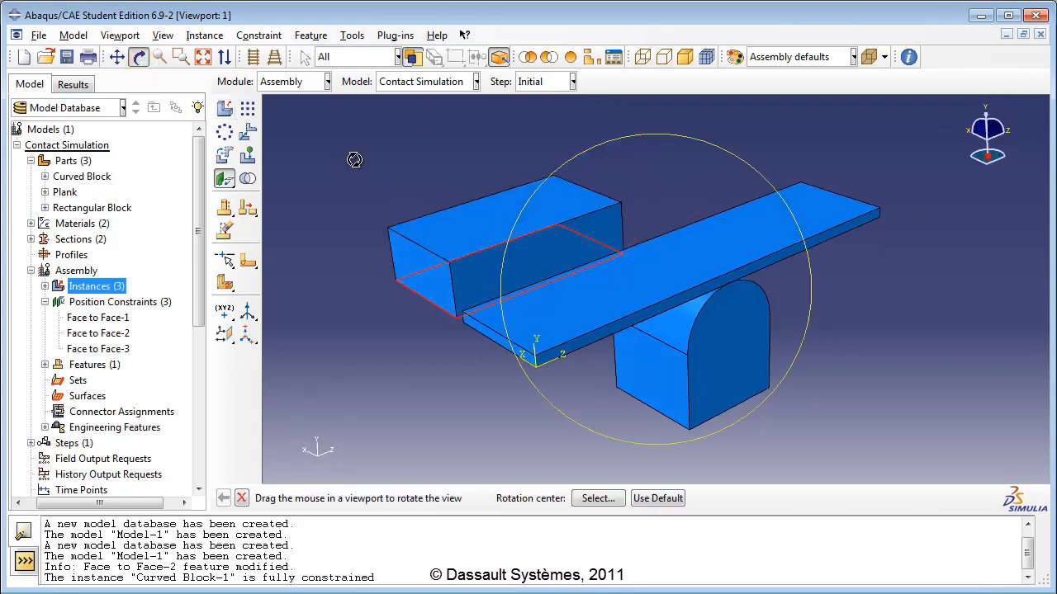
{"action": "left_click", "coordinate": [139, 56]}
{"action": "left_click", "coordinate": [565, 309]}
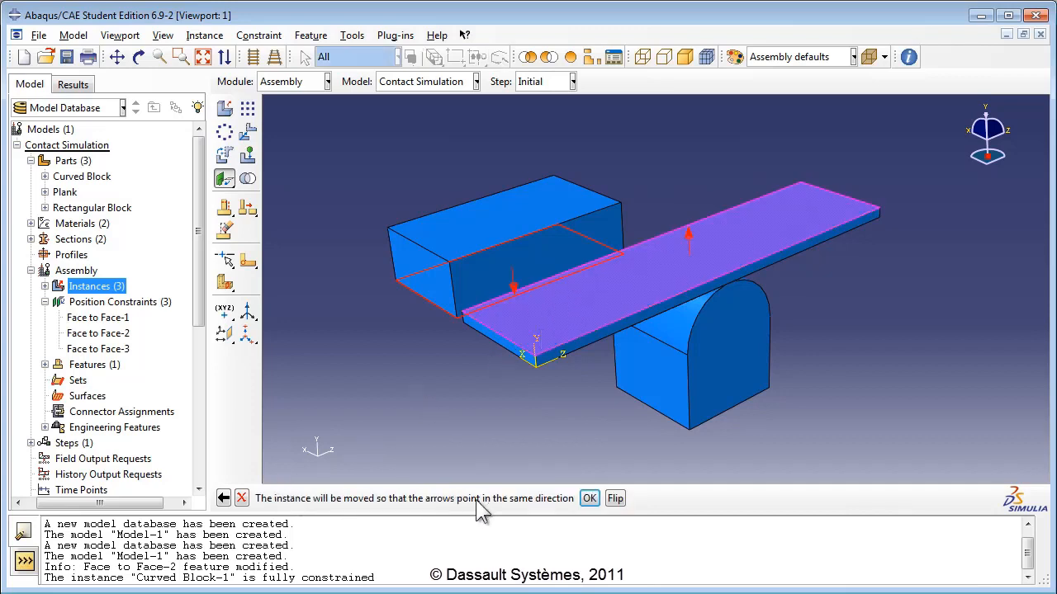
{"action": "left_click", "coordinate": [618, 500]}
{"action": "left_click", "coordinate": [590, 498]}
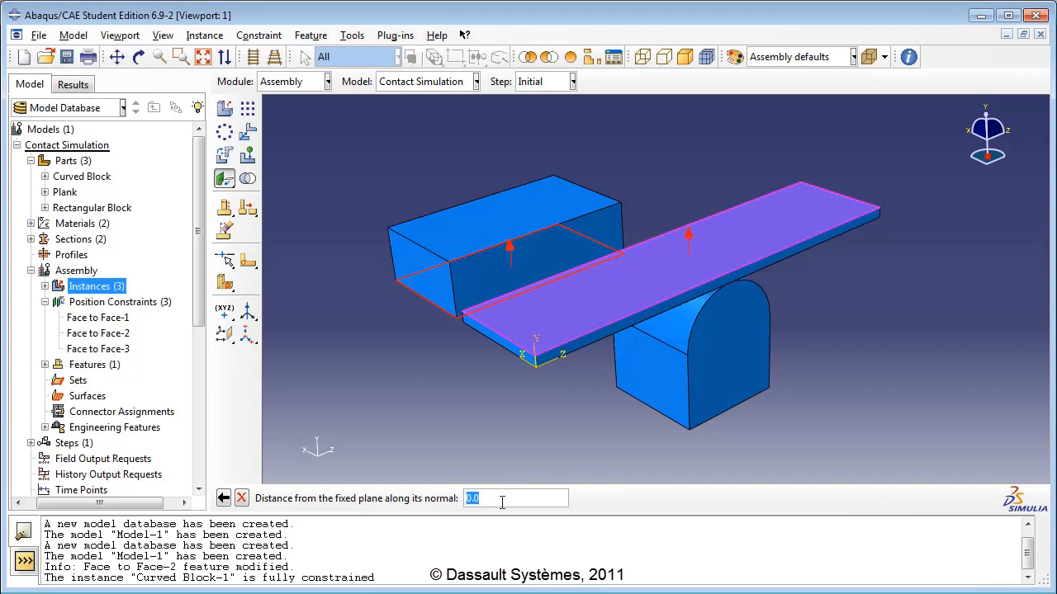
{"action": "key", "text": "Return"}
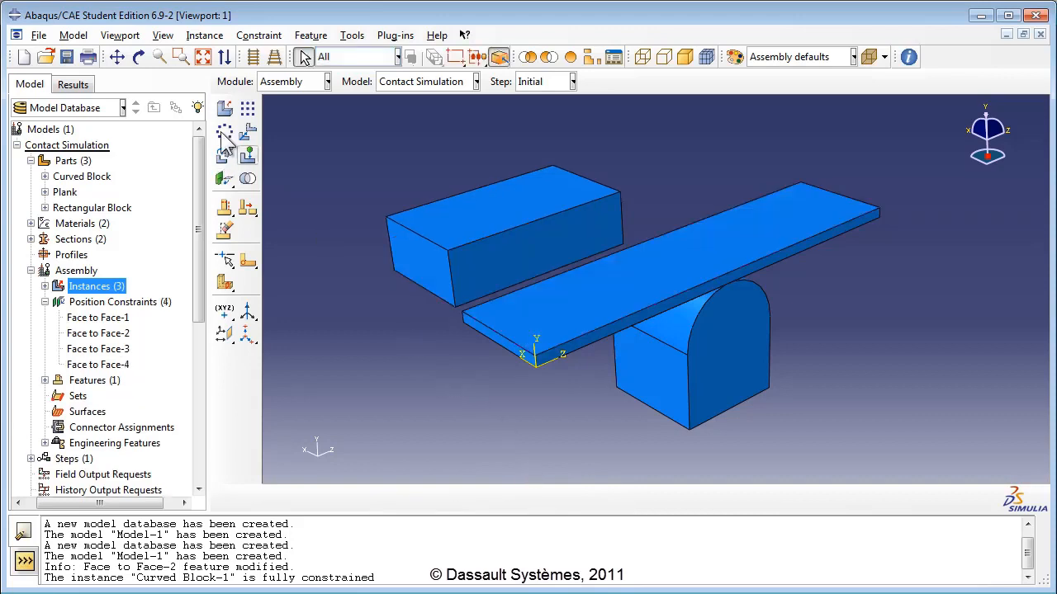
Add a Face to Face constraint from the Rectangular Block's end face to the Plank's adjacent end face, normals in the same direction, at distance 0.0.
{"action": "left_click", "coordinate": [139, 56]}
{"action": "left_click_drag", "start_coordinate": [543, 303], "coordinate": [476, 241]}
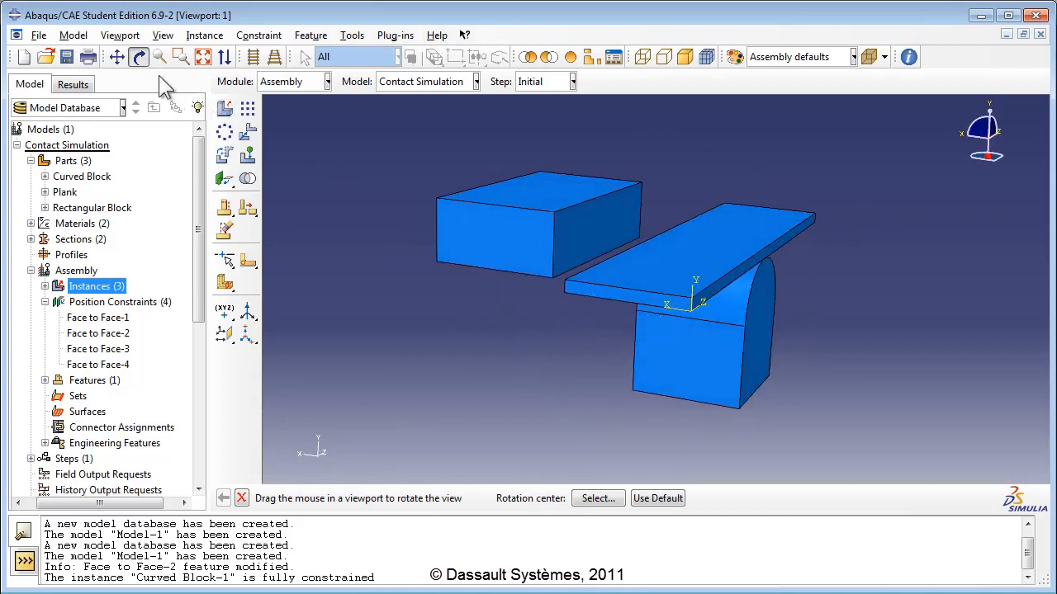
{"action": "left_click", "coordinate": [140, 60]}
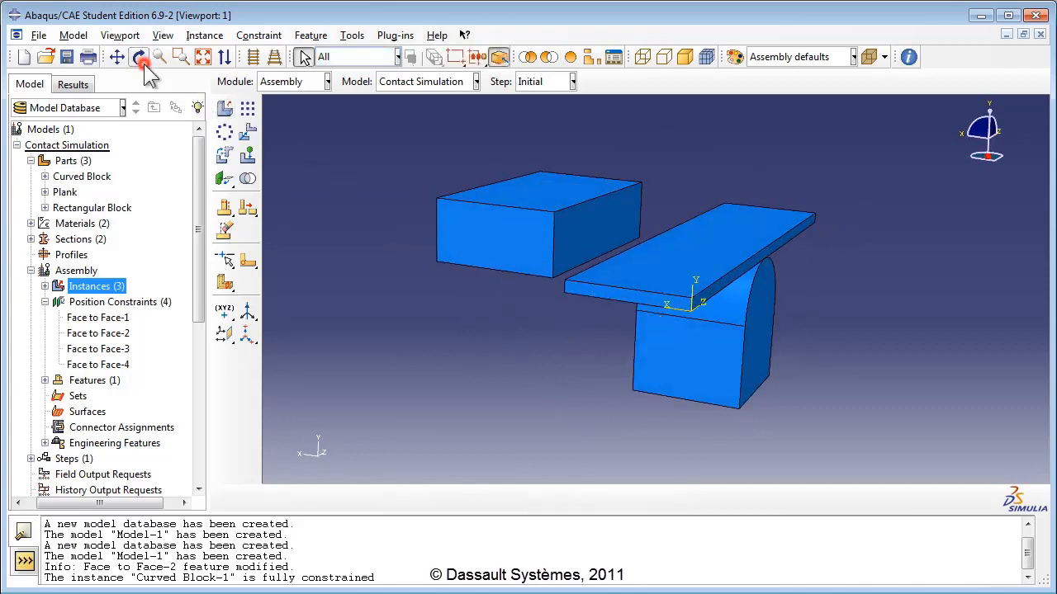
{"action": "left_click", "coordinate": [225, 180]}
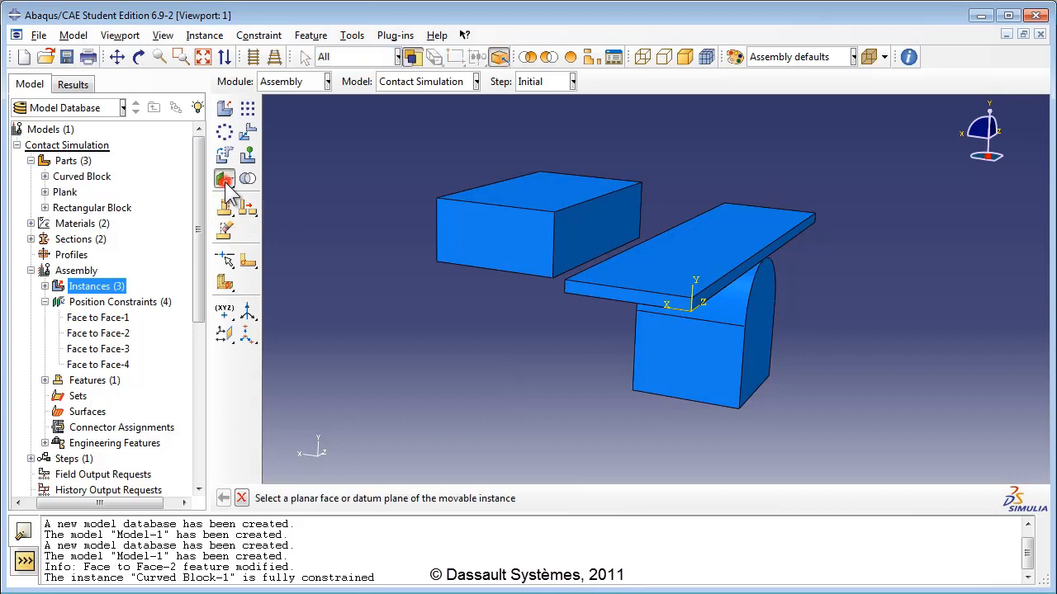
{"action": "left_click", "coordinate": [492, 266]}
{"action": "left_click", "coordinate": [577, 287]}
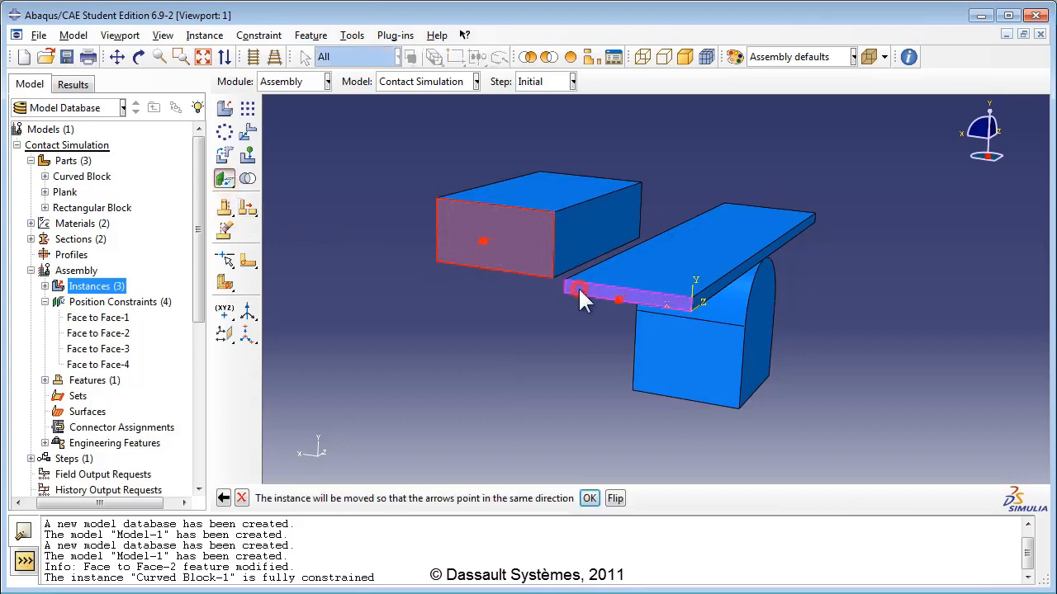
{"action": "left_click", "coordinate": [589, 498]}
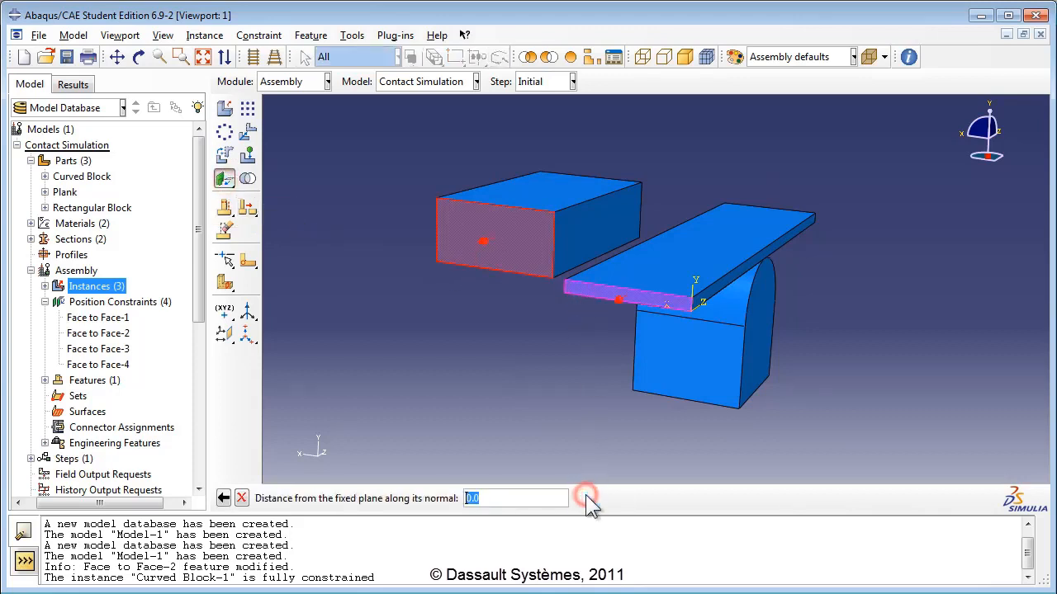
{"action": "key", "text": "Return"}
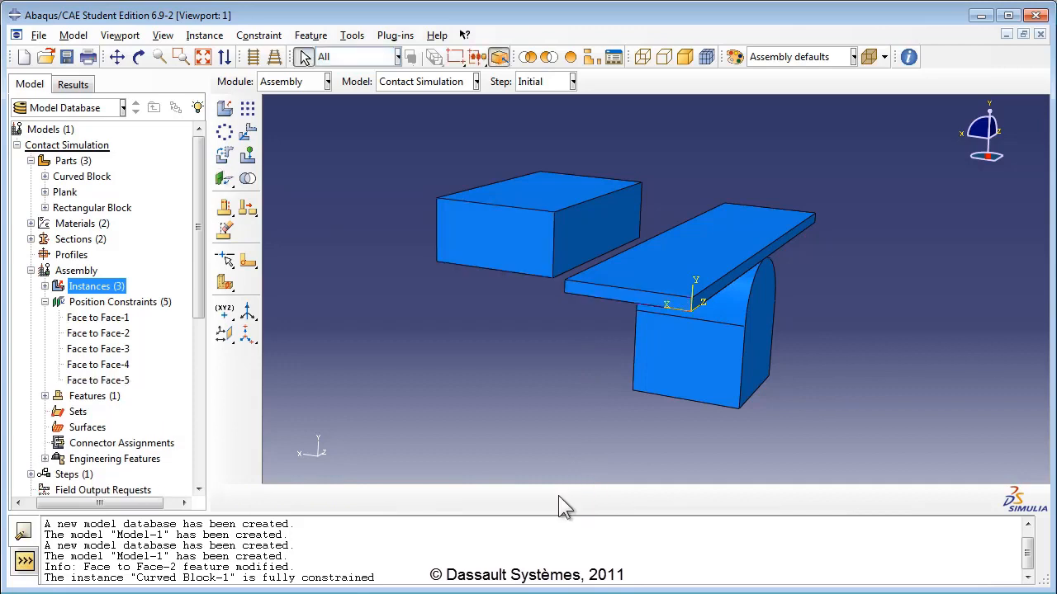
Add a Face to Face constraint from the Rectangular Block's side face to the Plank's long side face, normals in the same direction, at distance 0.0.
{"action": "left_click", "coordinate": [223, 178]}
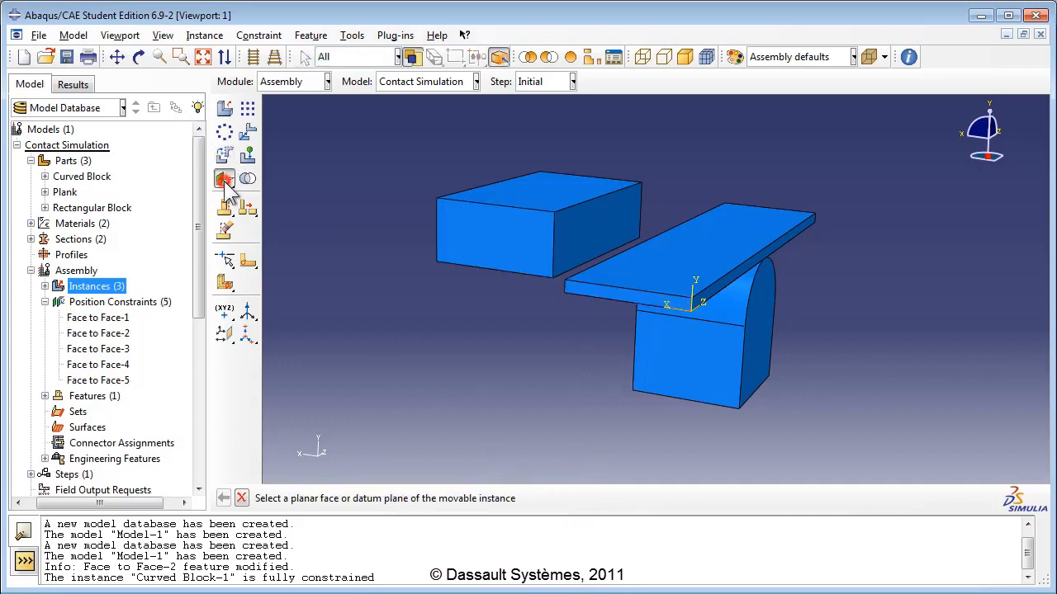
{"action": "left_click", "coordinate": [571, 242]}
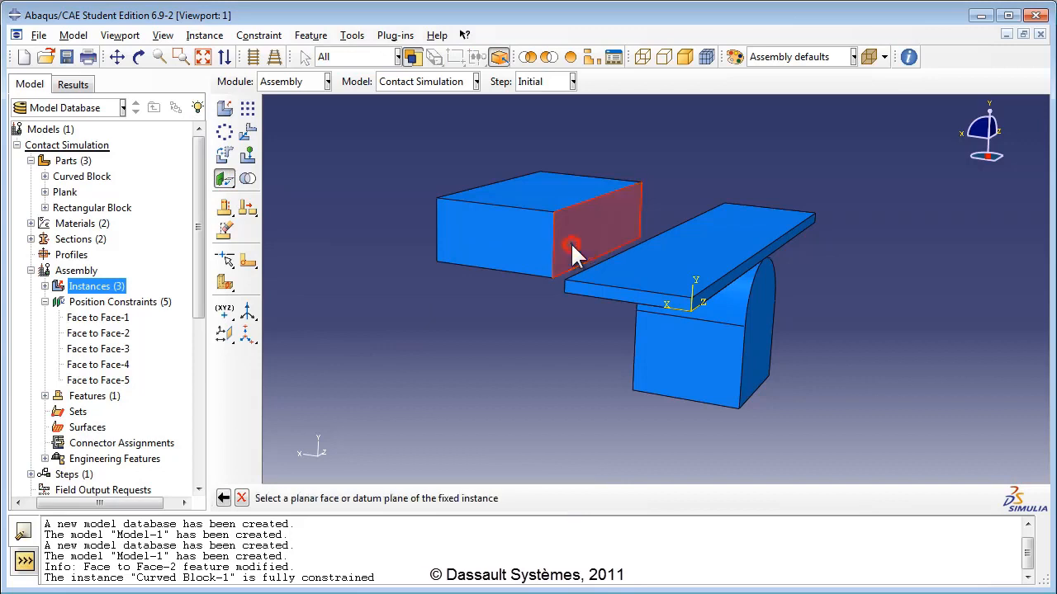
{"action": "left_click", "coordinate": [719, 286]}
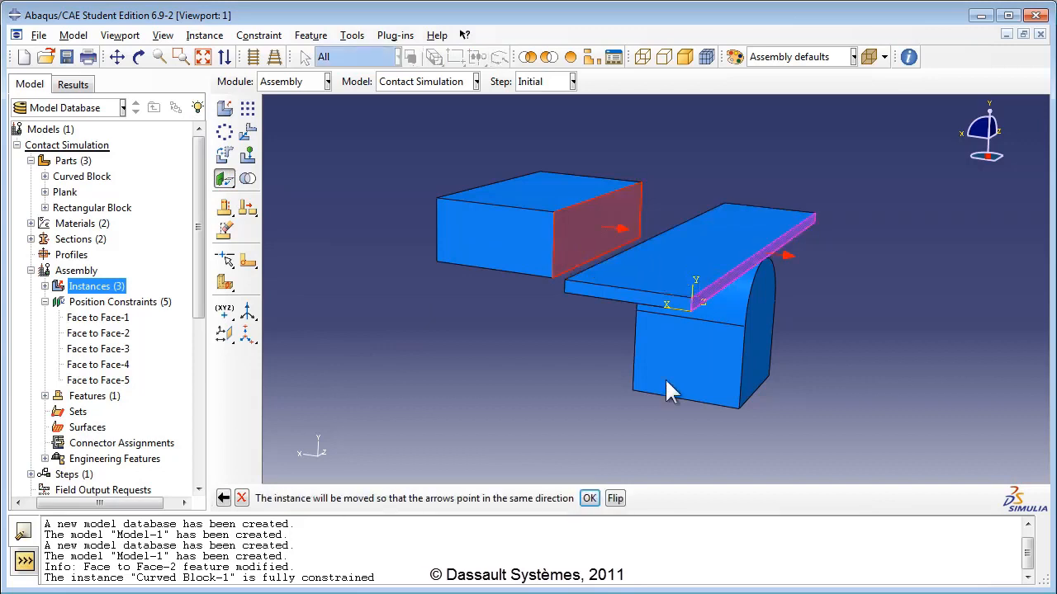
{"action": "left_click", "coordinate": [588, 498]}
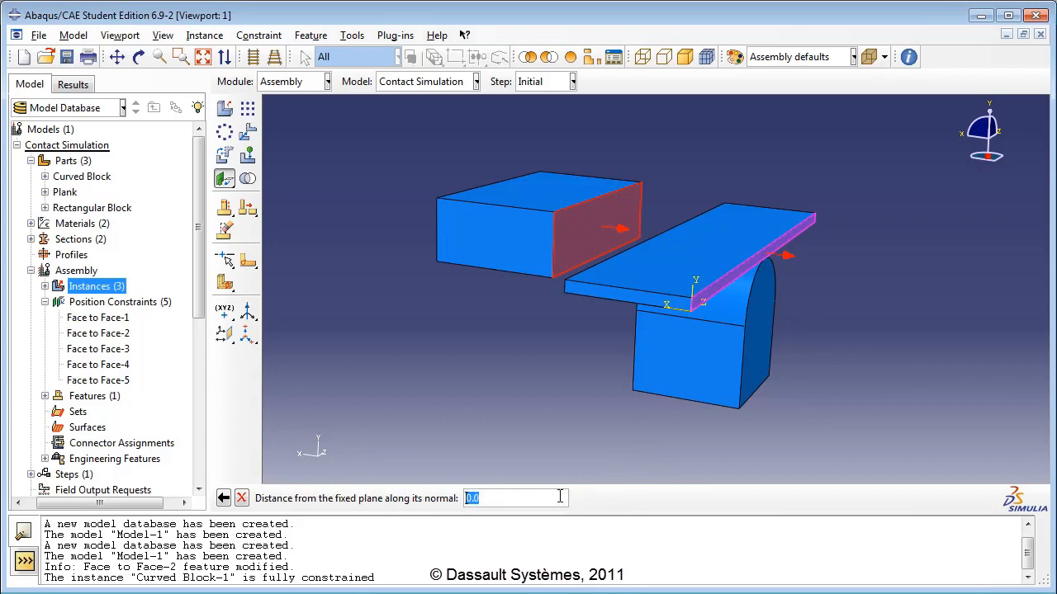
{"action": "key", "text": "Return"}
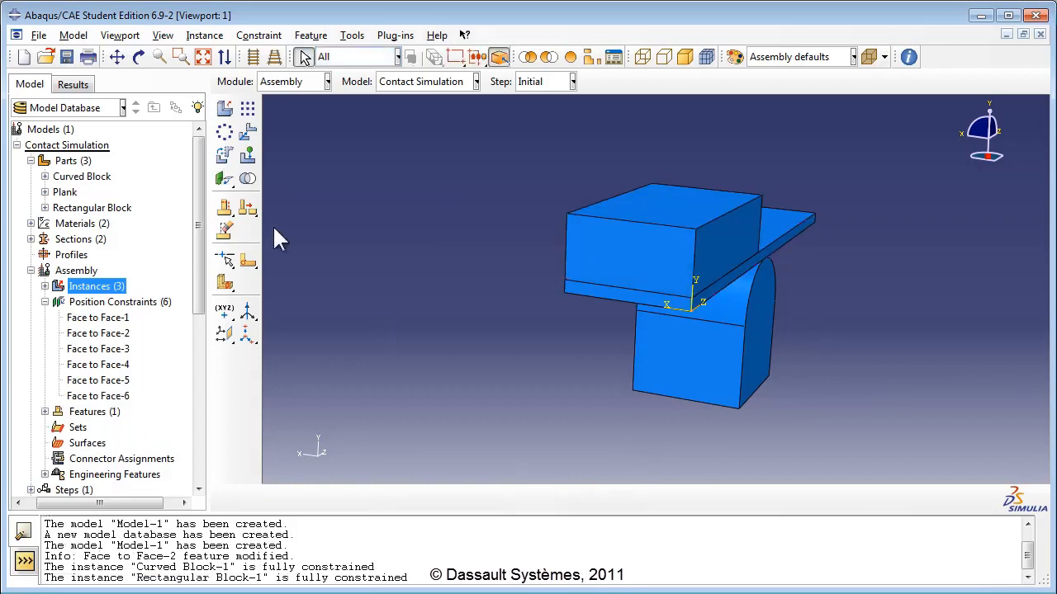
{"action": "left_click", "coordinate": [139, 56]}
{"action": "left_click_drag", "start_coordinate": [730, 379], "coordinate": [550, 353]}
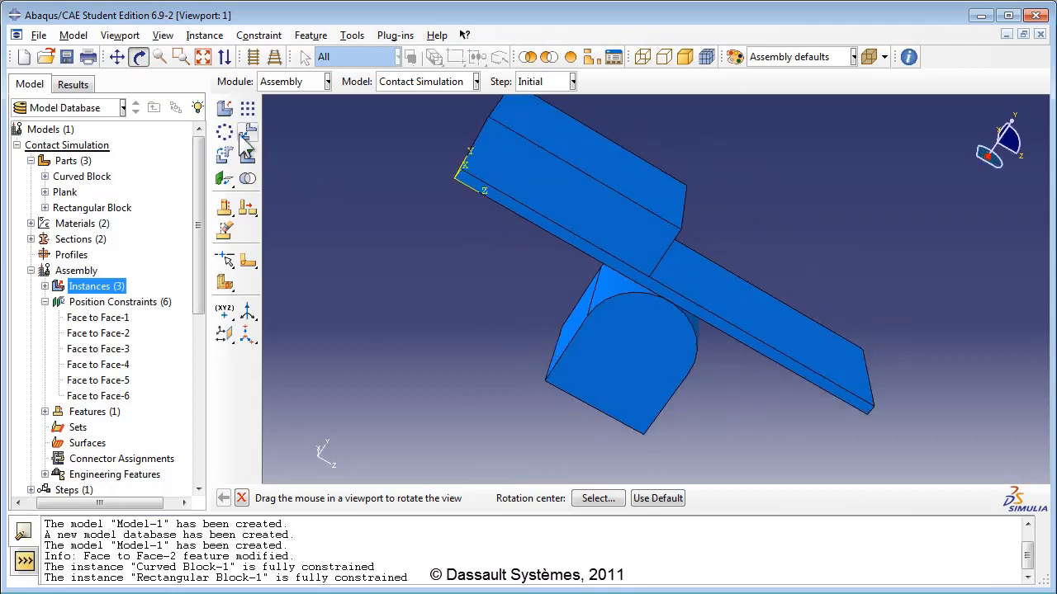
{"action": "left_click", "coordinate": [138, 58]}
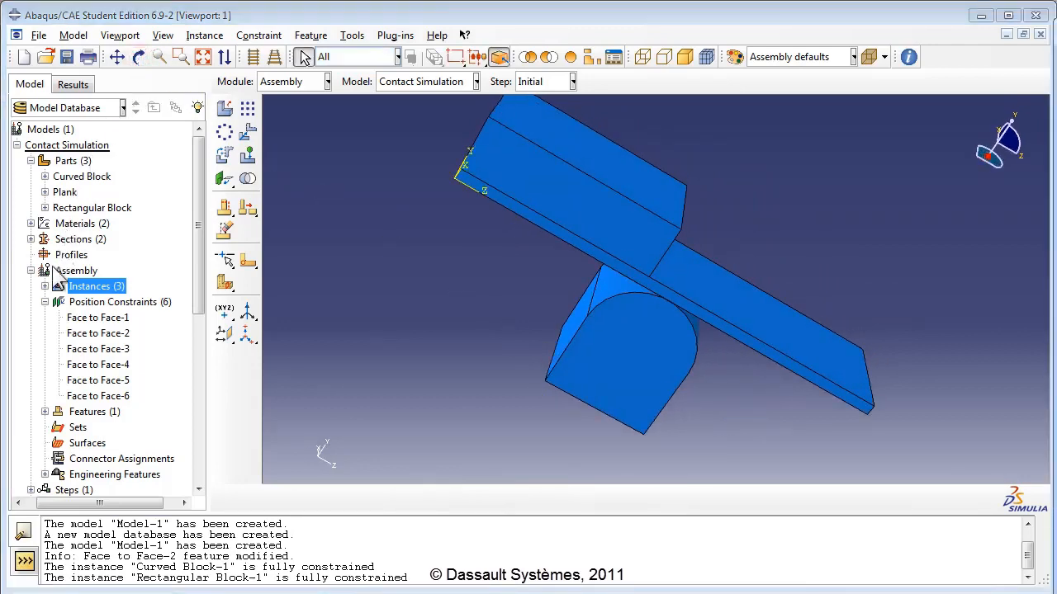
Collapse the Assembly branch of the model tree and create a Static, General step named Make Contact after the Initial step.
{"action": "left_click", "coordinate": [44, 302]}
{"action": "left_click", "coordinate": [31, 270]}
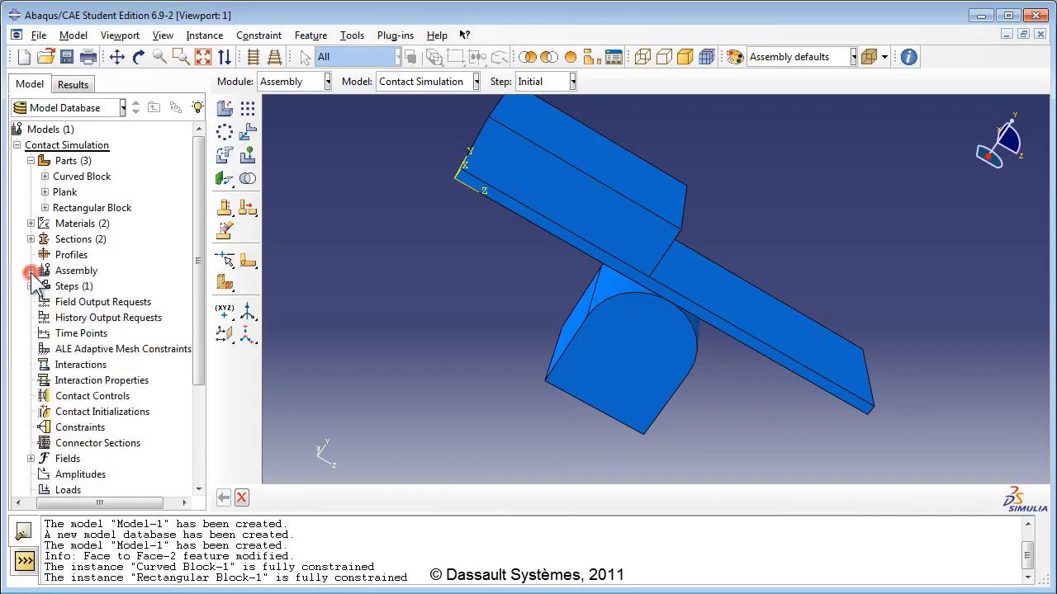
{"action": "double_click", "coordinate": [73, 286]}
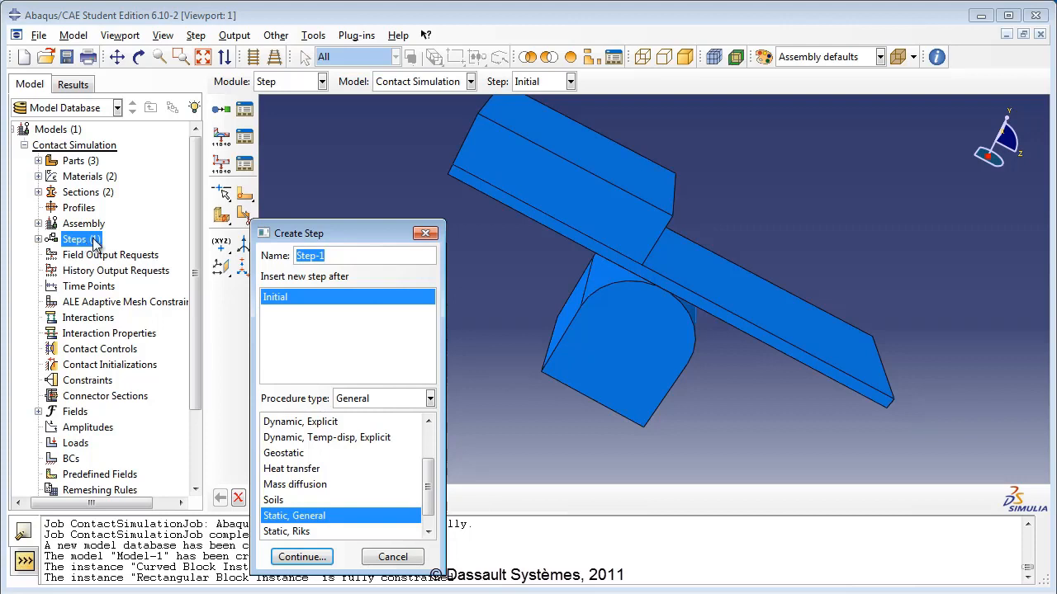
{"action": "left_click", "coordinate": [347, 253]}
{"action": "double_click", "coordinate": [347, 254]}
{"action": "type", "text": "Make Con"}
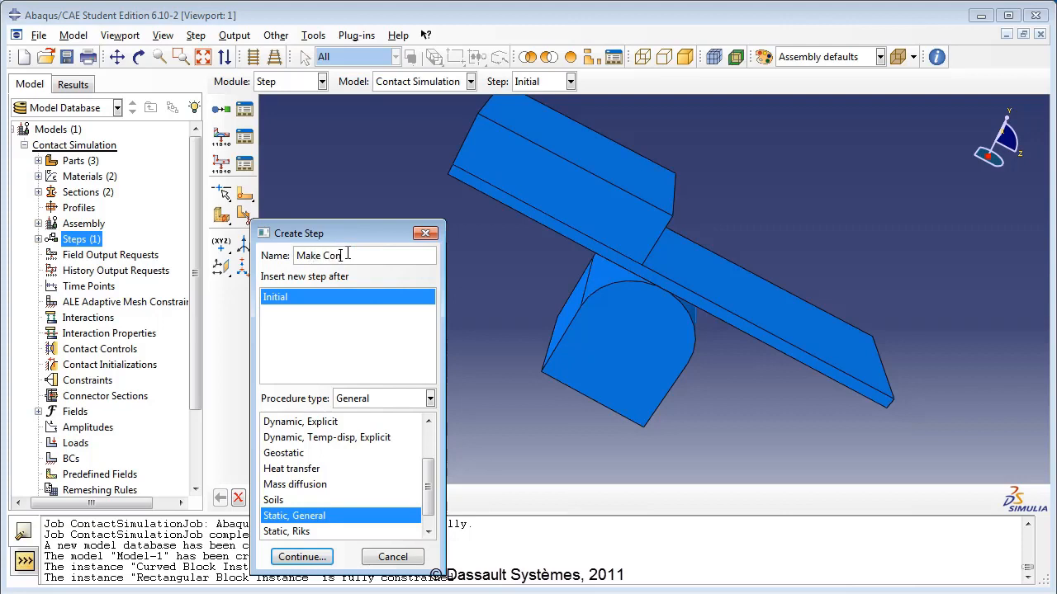
{"action": "type", "text": "tact"}
{"action": "left_click", "coordinate": [312, 557]}
Describe the Make Contact step as "Push parts together to avoid chatter".
{"action": "left_click", "coordinate": [418, 145]}
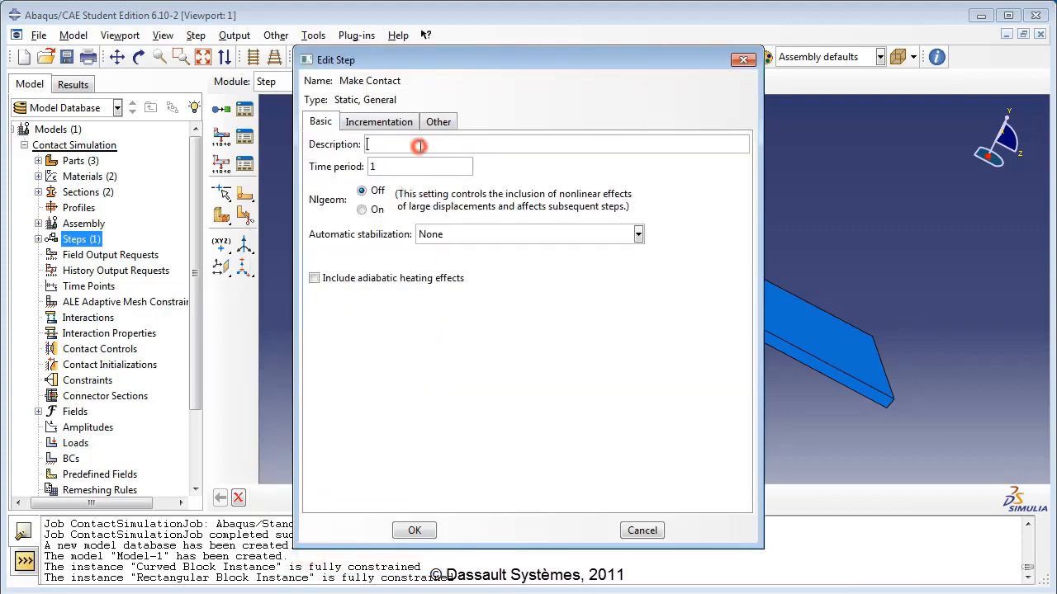
{"action": "type", "text": "Push parts together"}
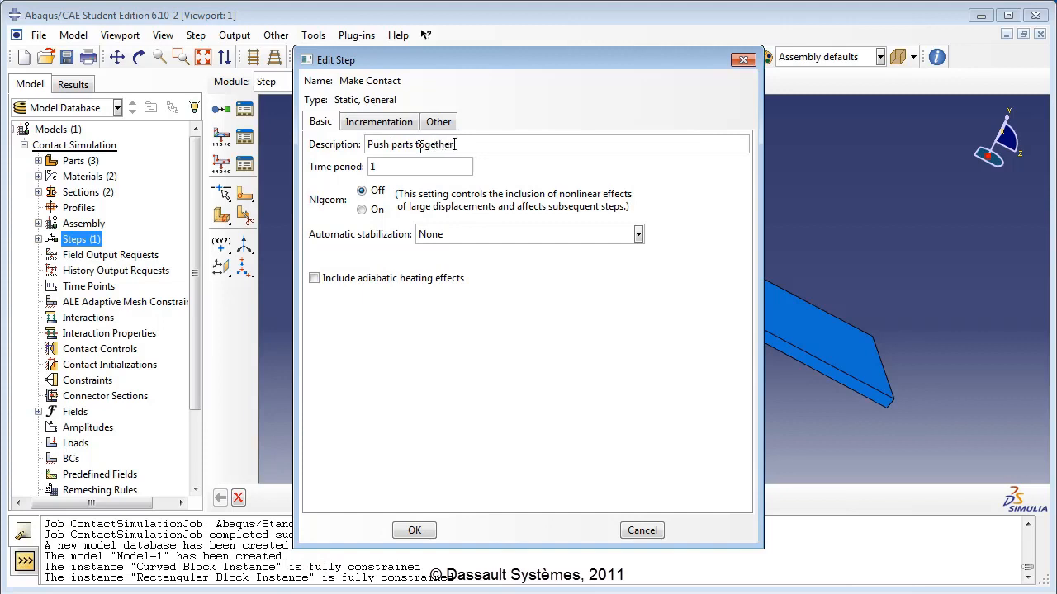
{"action": "type", "text": " to avoid chatter"}
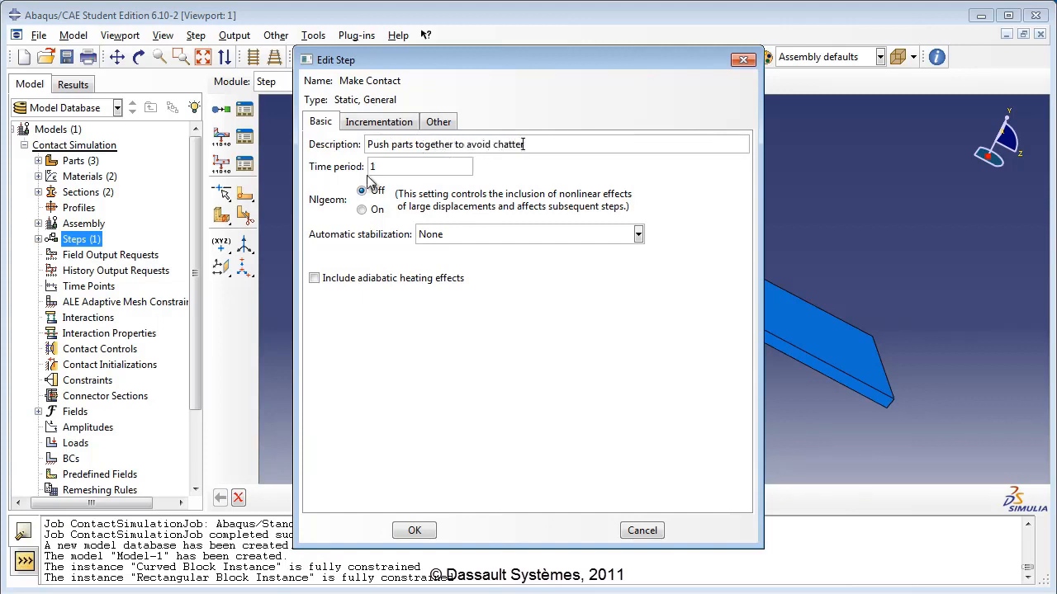
Set the initial increment size of the Make Contact step to 0.1.
{"action": "left_click", "coordinate": [391, 124]}
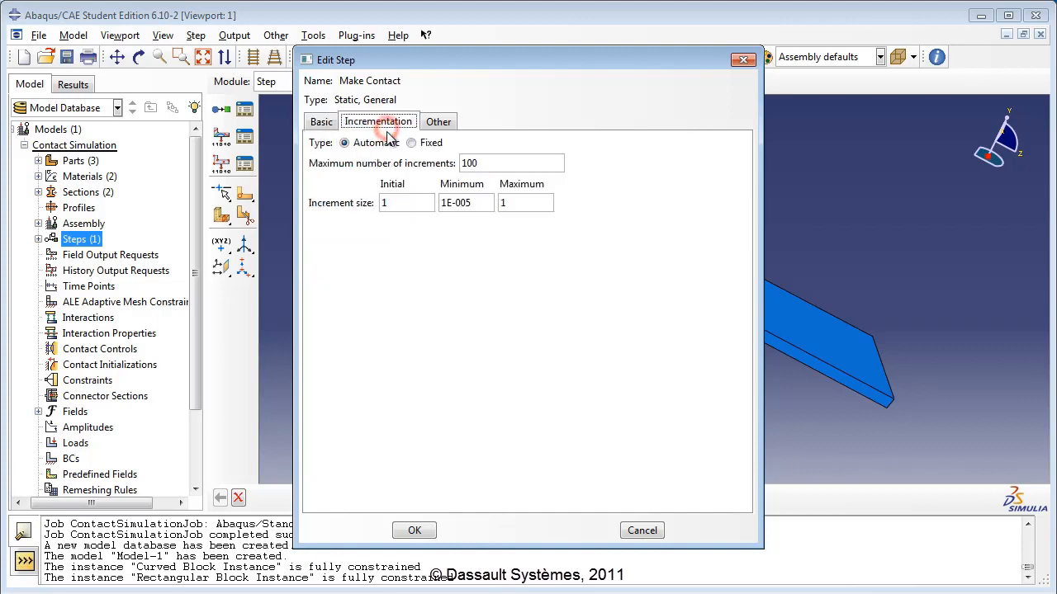
{"action": "left_click", "coordinate": [381, 204]}
{"action": "type", "text": "0"}
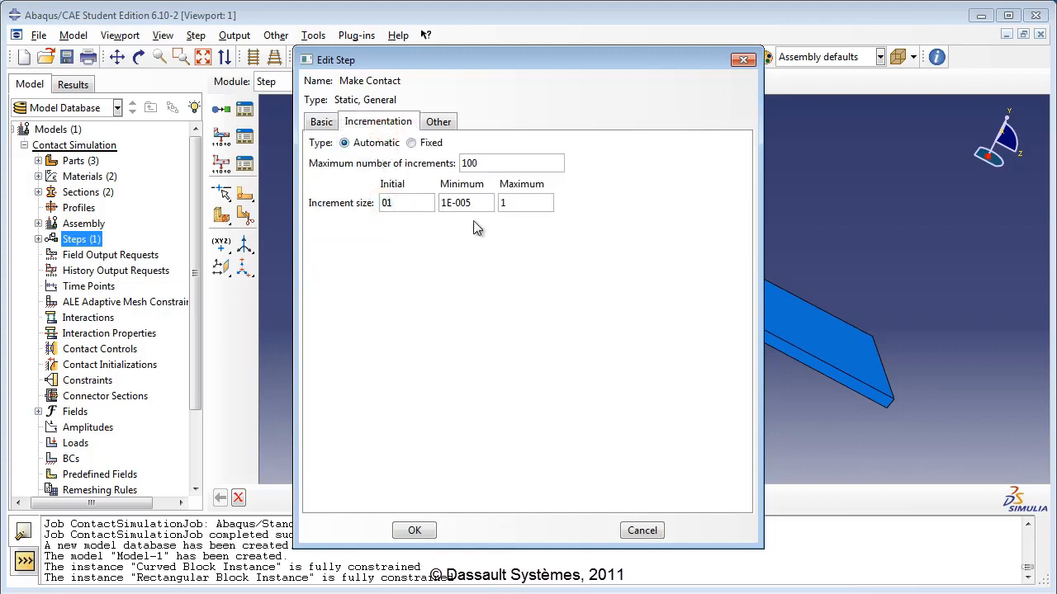
{"action": "type", "text": "."}
{"action": "left_click", "coordinate": [418, 207]}
Turn Nlgeom on for the Make Contact step and save its settings.
{"action": "left_click", "coordinate": [322, 123]}
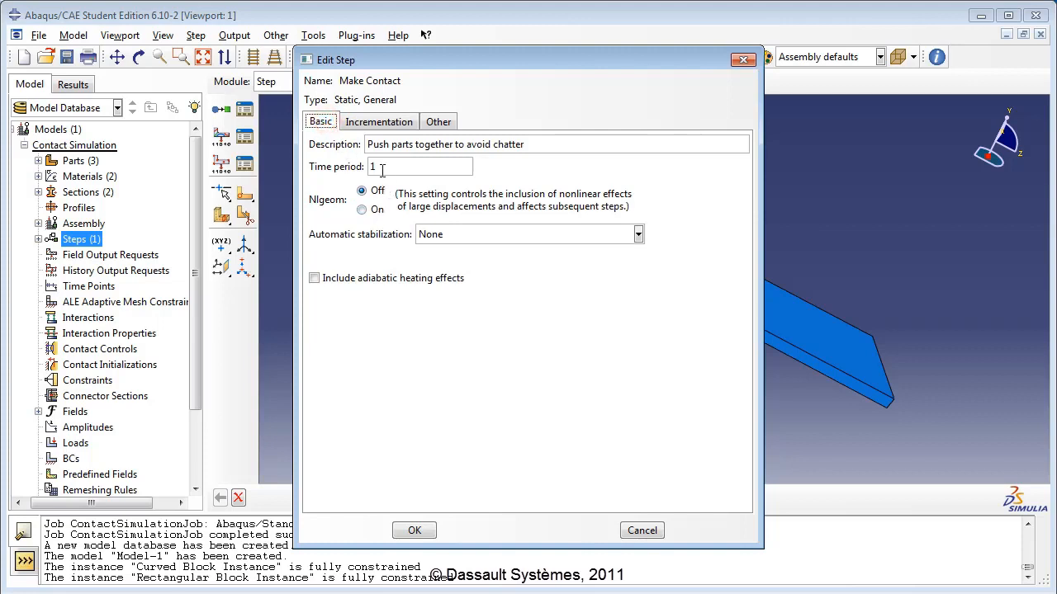
{"action": "left_click", "coordinate": [361, 209]}
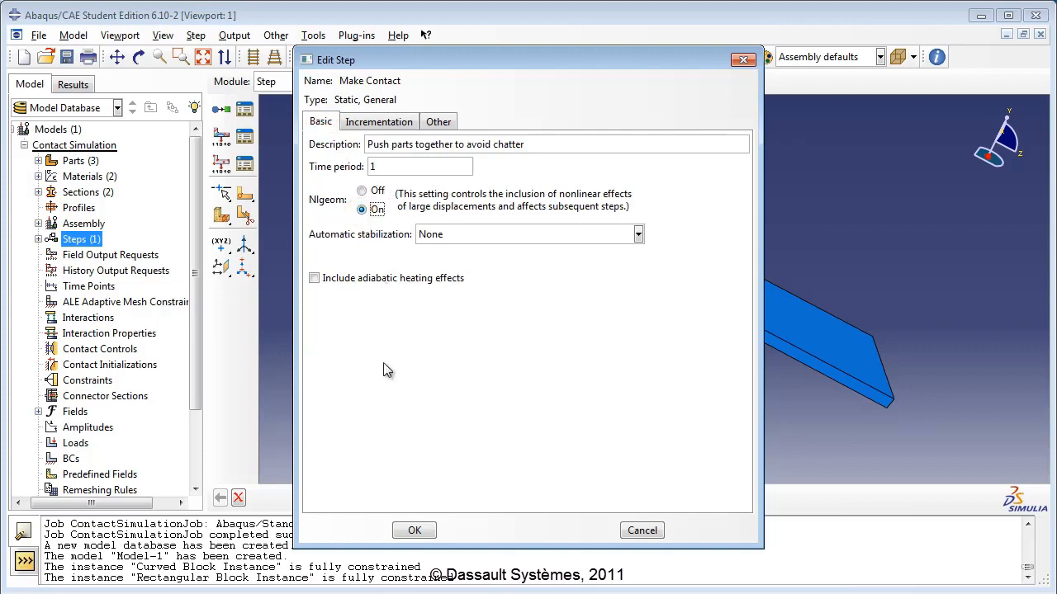
{"action": "left_click", "coordinate": [415, 531]}
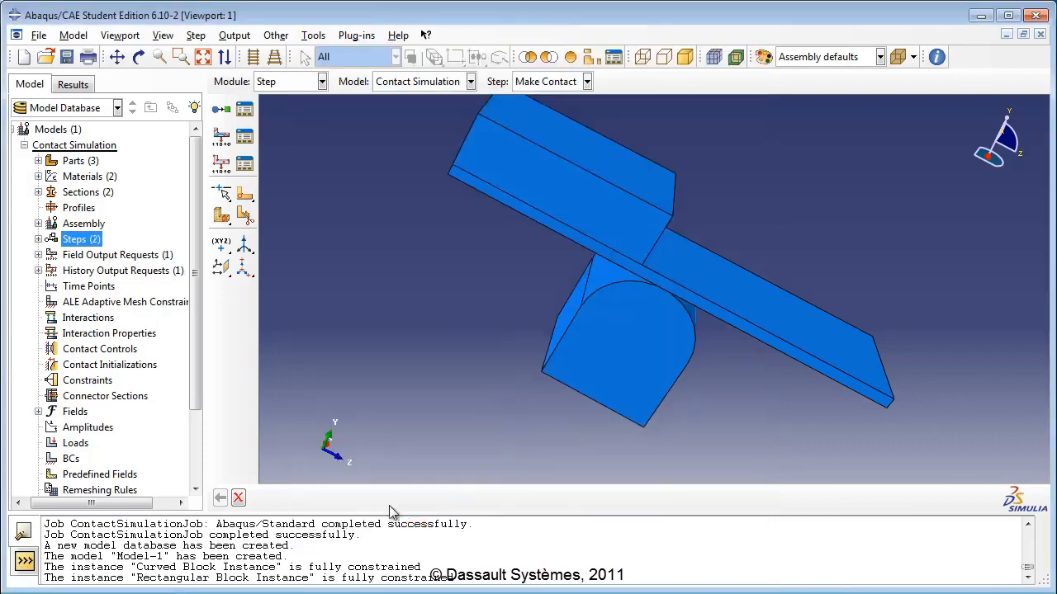
Create a Static, General step named Apply Force after the Make Contact step.
{"action": "left_click", "coordinate": [81, 241]}
{"action": "double_click", "coordinate": [81, 239]}
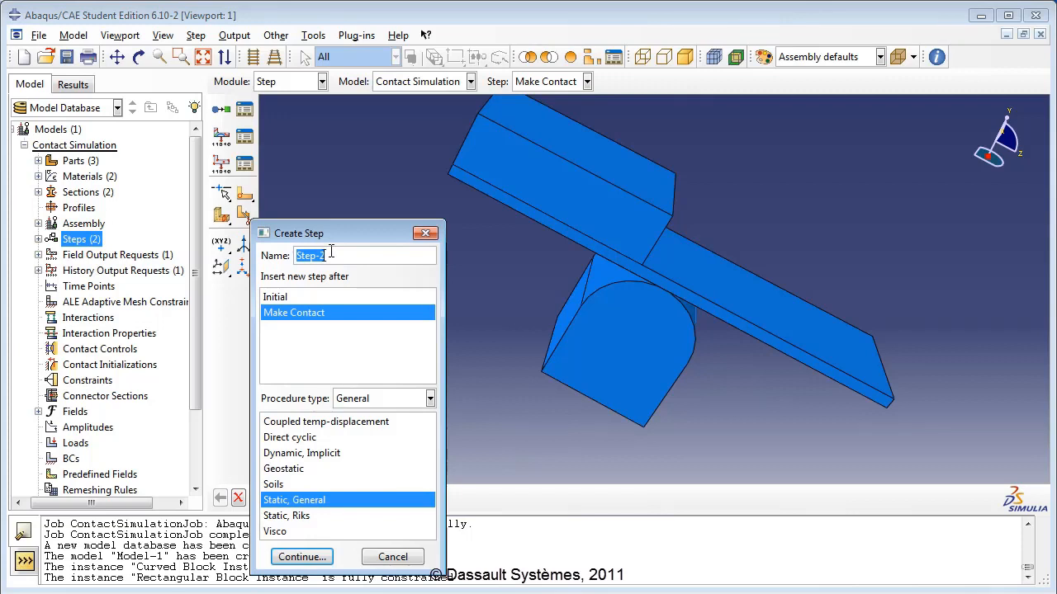
{"action": "type", "text": "Apply Force"}
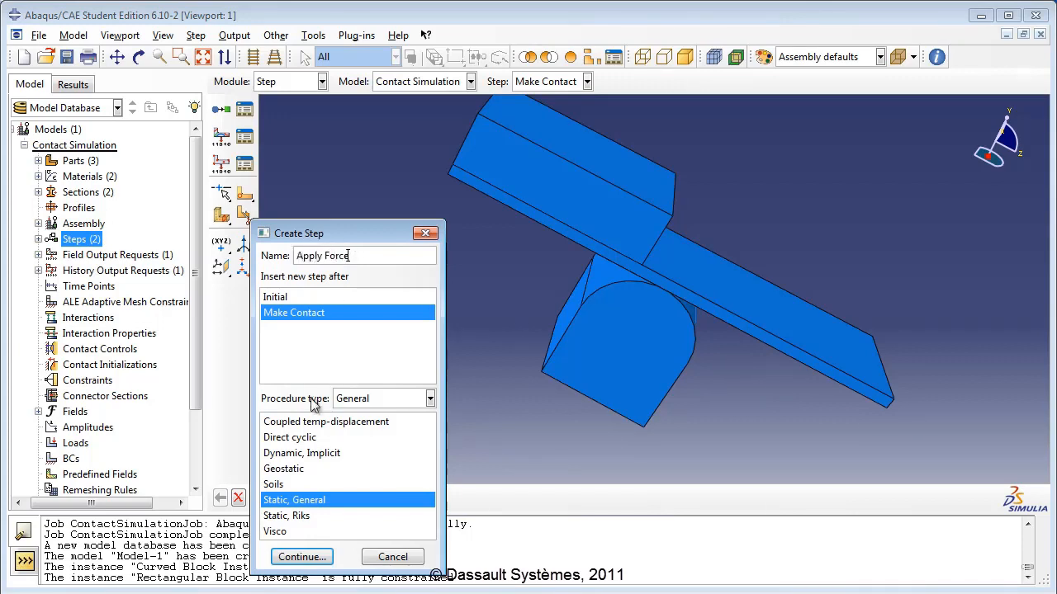
{"action": "left_click", "coordinate": [302, 557]}
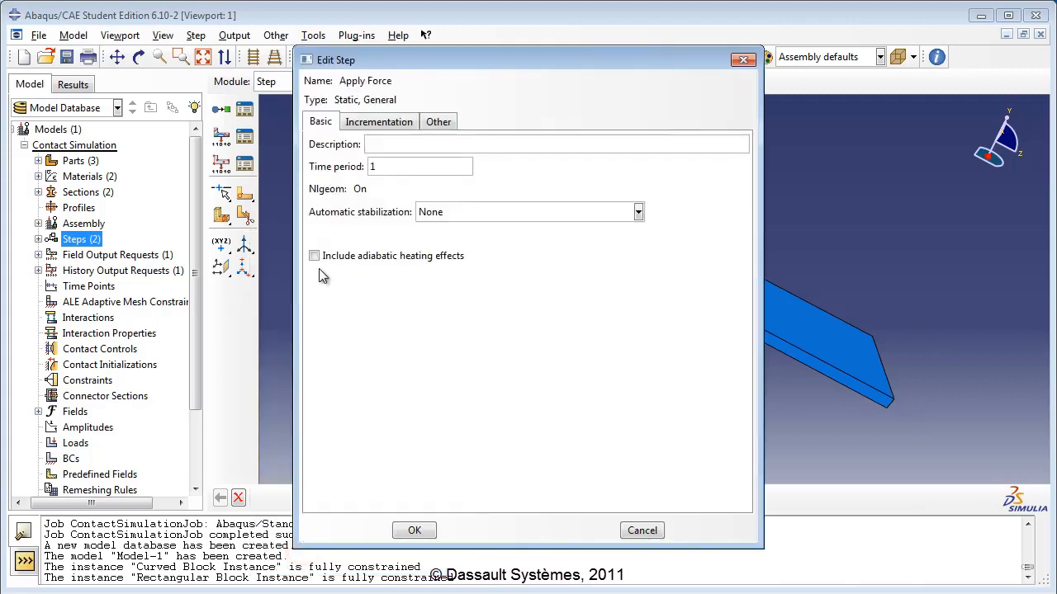
Describe the Apply Force step as "Apply force on one end of the plank".
{"action": "left_click", "coordinate": [384, 167]}
{"action": "left_click", "coordinate": [384, 144]}
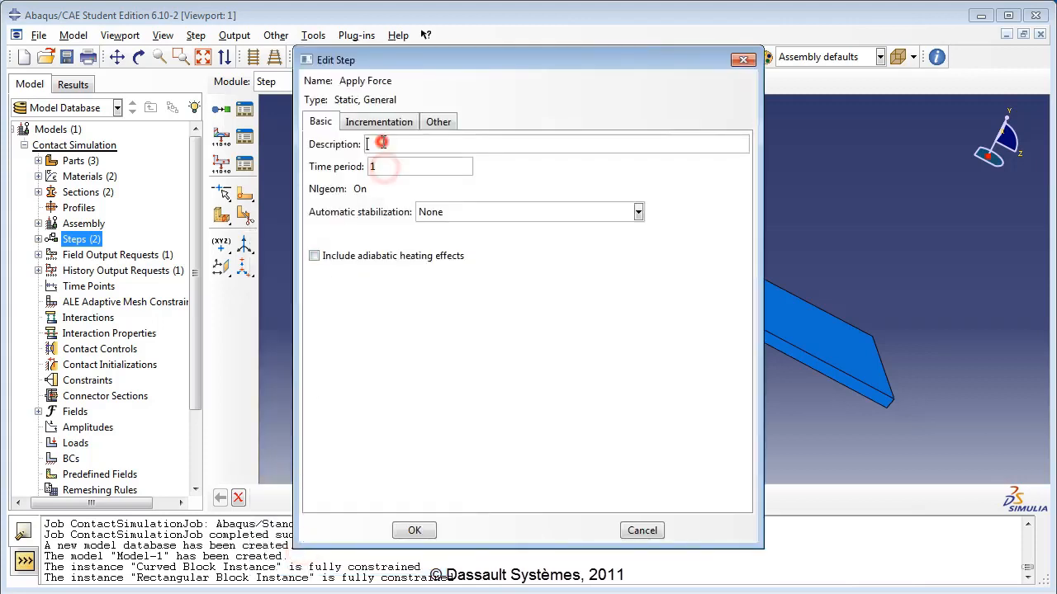
{"action": "type", "text": "App"}
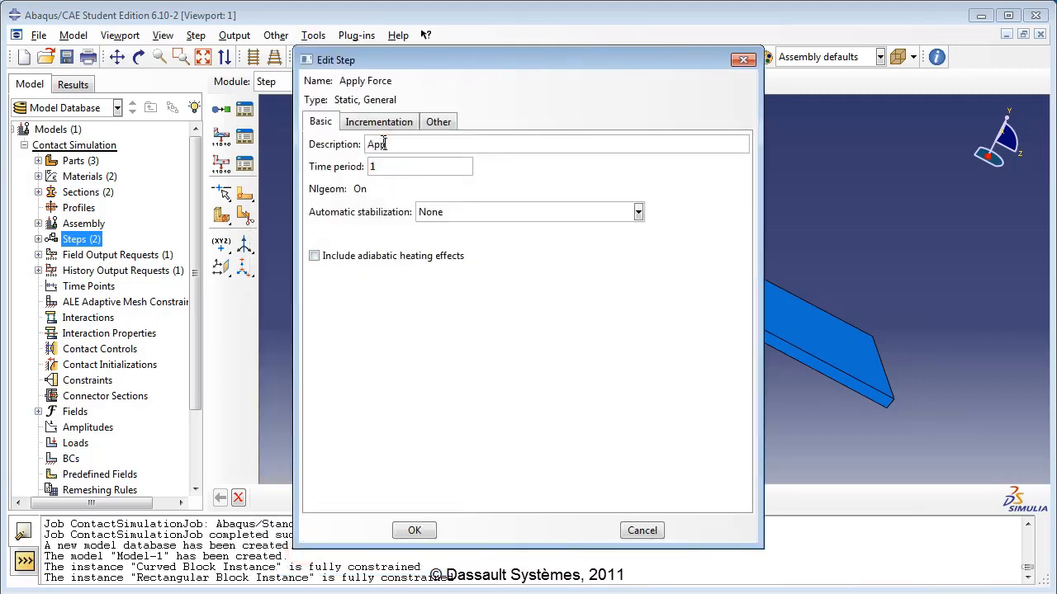
{"action": "type", "text": "ly force on one end of the plank"}
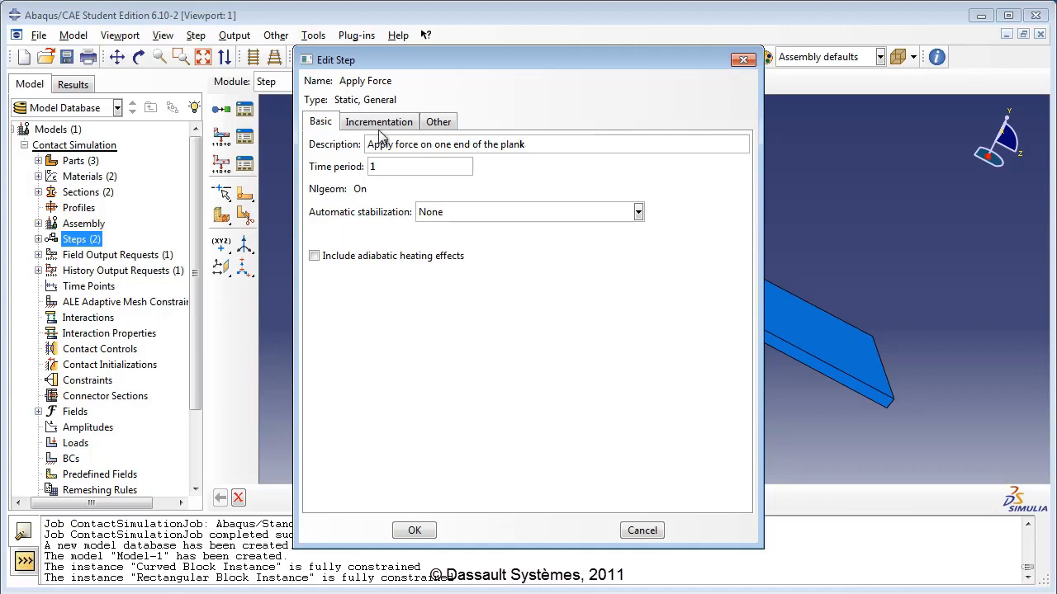
Set the initial increment size of the Apply Force step to 0.1 and return to its basic settings.
{"action": "left_click", "coordinate": [380, 123]}
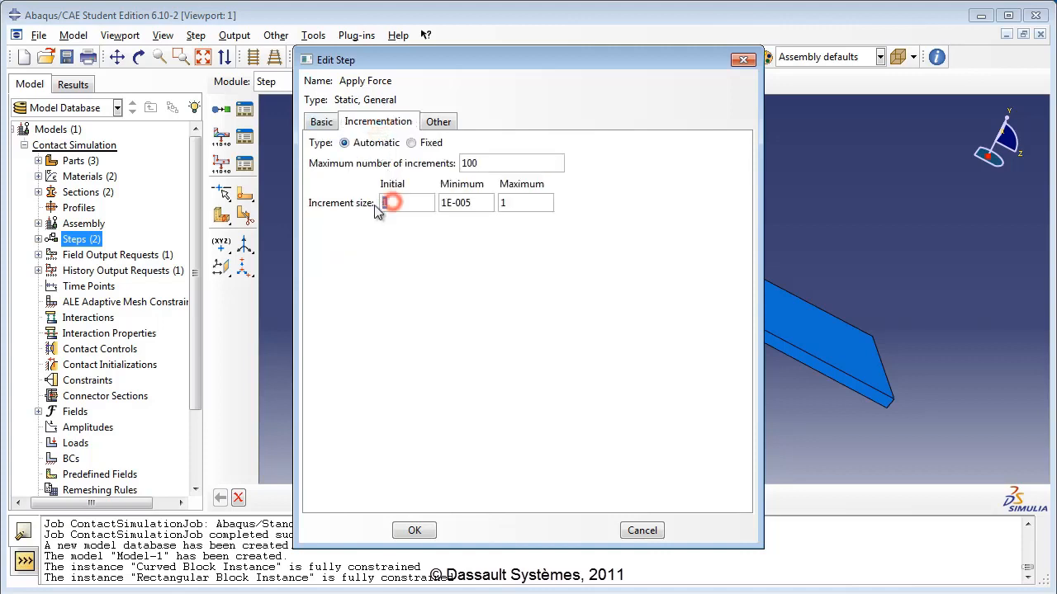
{"action": "left_click_drag", "start_coordinate": [394, 206], "coordinate": [376, 211]}
{"action": "type", "text": "0.1"}
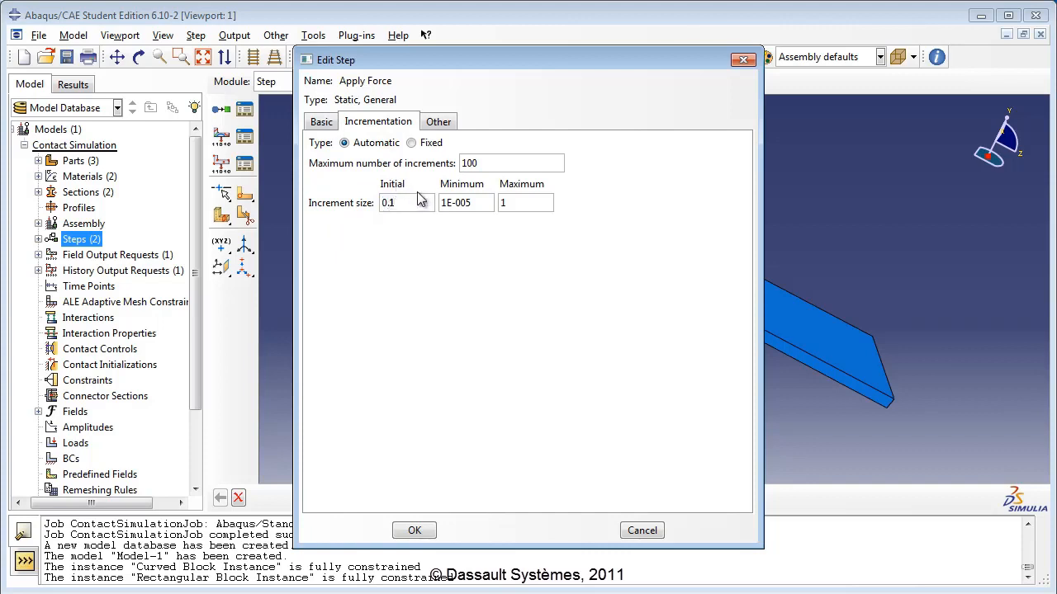
{"action": "left_click", "coordinate": [321, 122]}
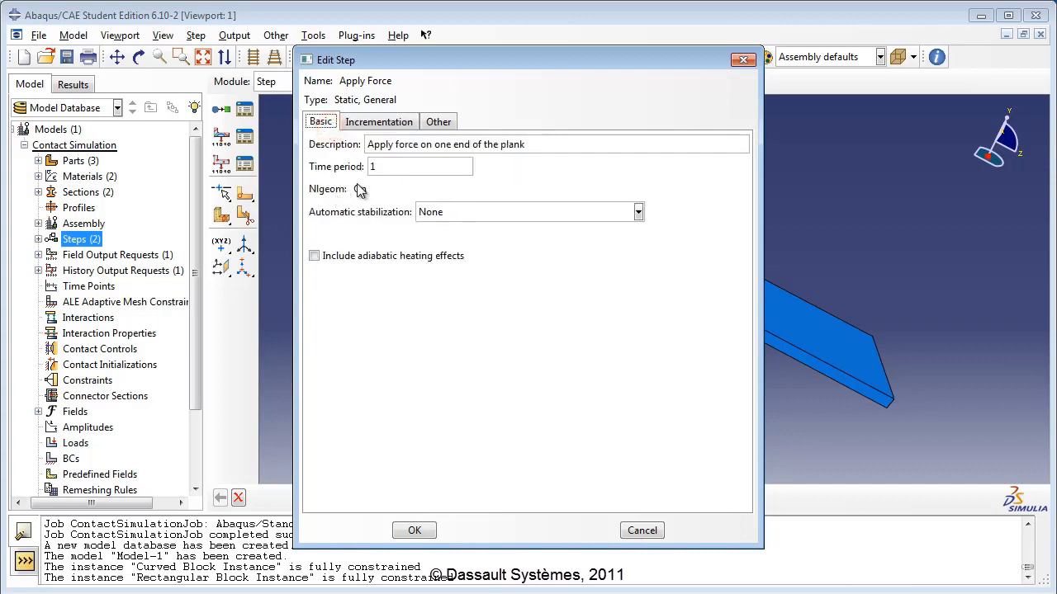
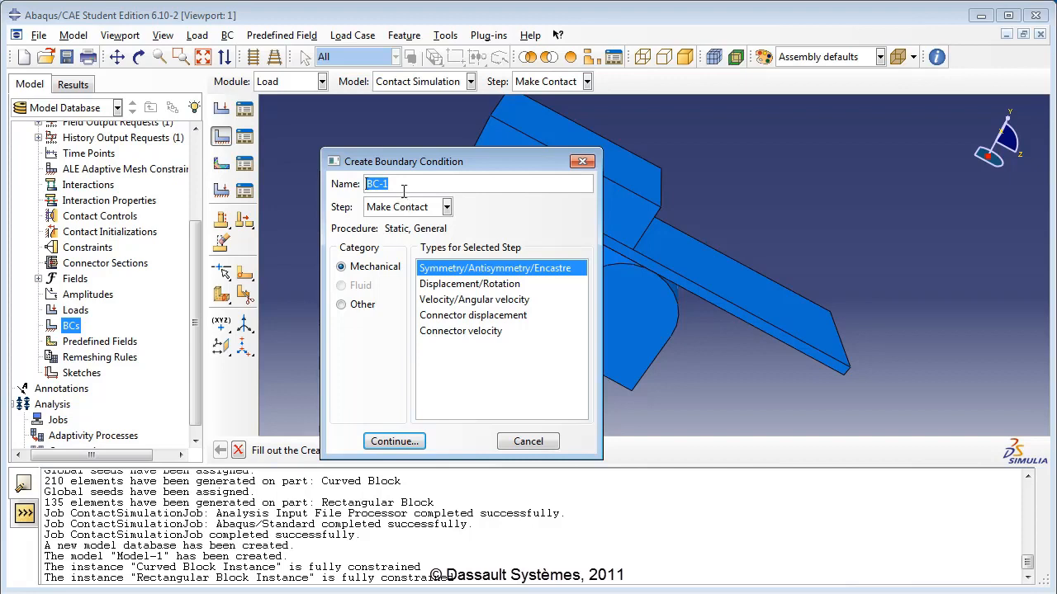
Start a mechanical Symmetry/Antisymmetry/Encastre boundary condition named Fix Plank End in the Make Contact step, ready for region selection.
{"action": "type", "text": "F"}
{"action": "left_click", "coordinate": [415, 207]}
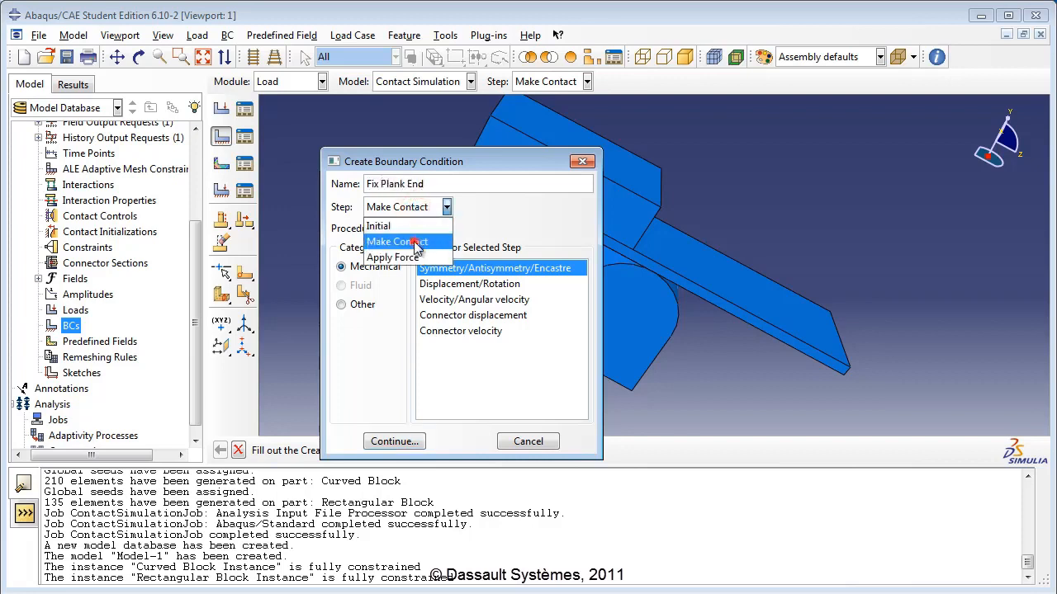
{"action": "left_click", "coordinate": [413, 245]}
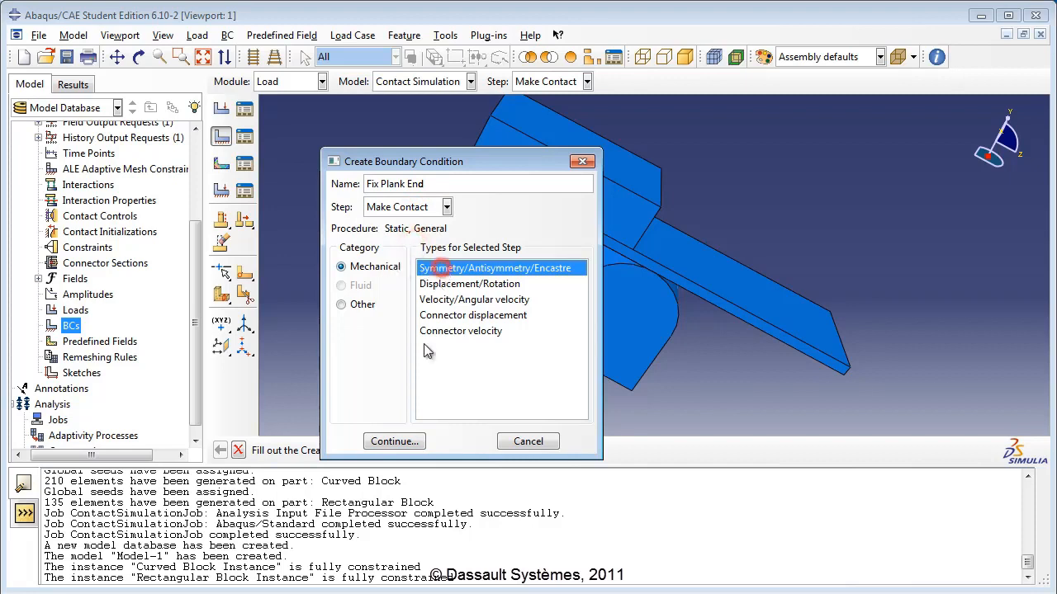
{"action": "left_click", "coordinate": [404, 443]}
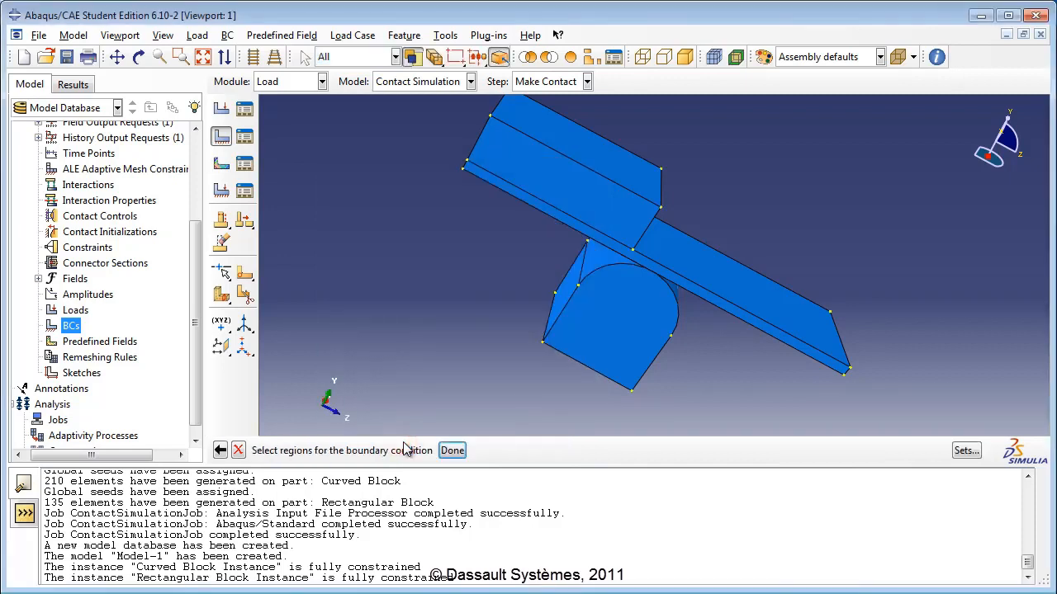
{"action": "left_click", "coordinate": [138, 57]}
{"action": "left_click_drag", "start_coordinate": [556, 275], "coordinate": [603, 285]}
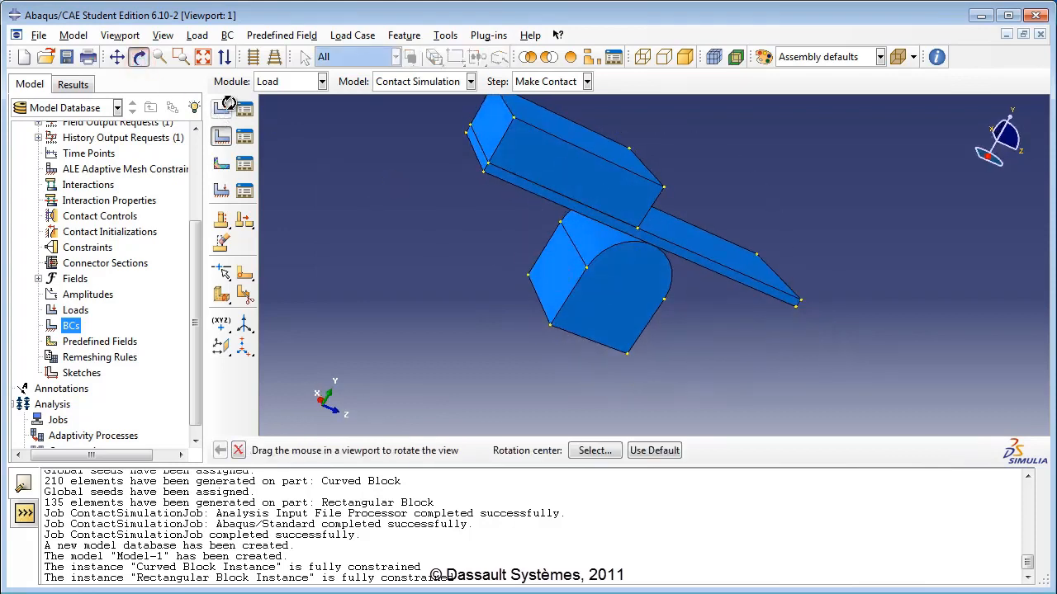
Apply the Fix Plank End boundary condition to the plank's end face with the ENCASTRE option.
{"action": "left_click", "coordinate": [137, 56]}
{"action": "left_click", "coordinate": [476, 154]}
{"action": "left_click", "coordinate": [453, 451]}
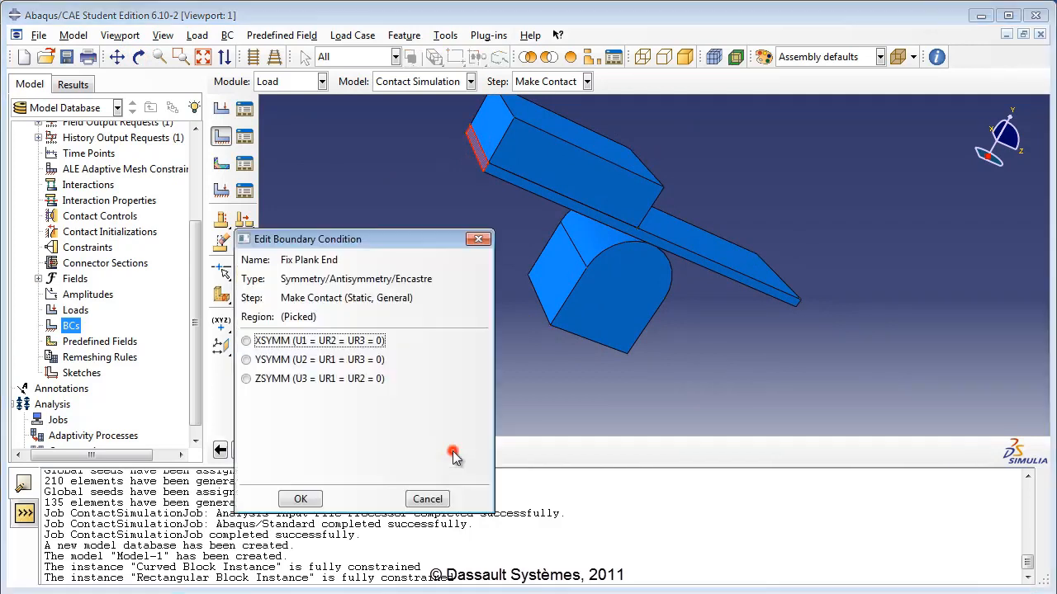
{"action": "left_click", "coordinate": [278, 474]}
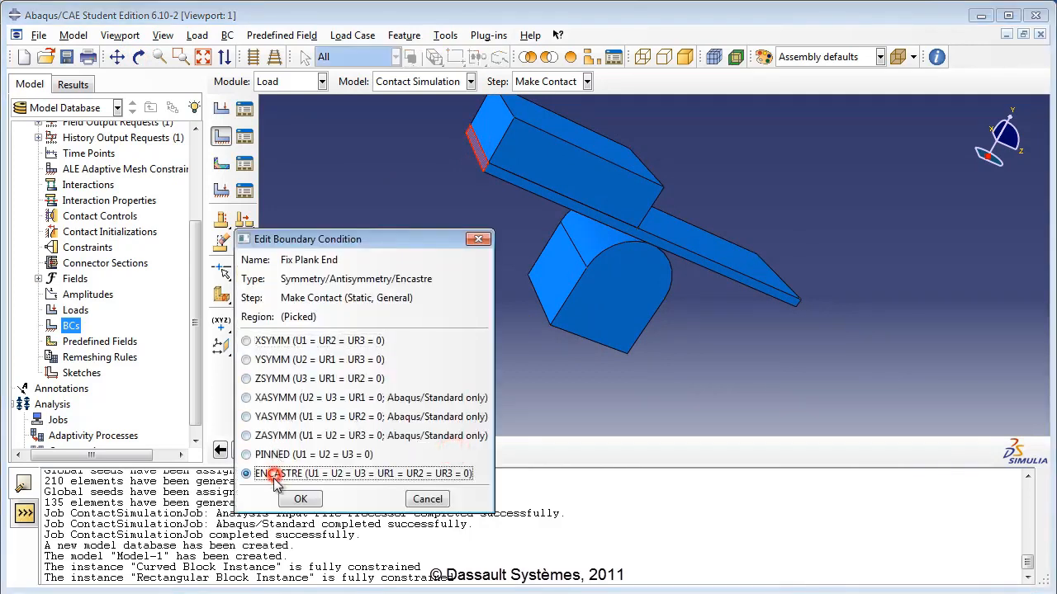
{"action": "left_click", "coordinate": [301, 500]}
{"action": "scroll", "coordinate": [595, 307], "scroll_direction": "up", "scroll_amount": 2}
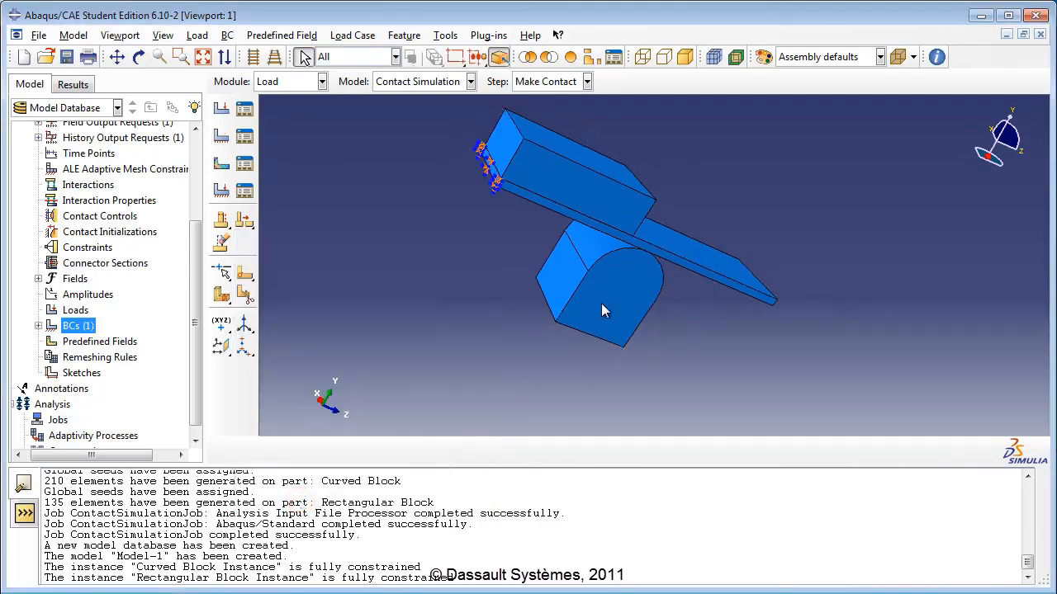
Create a Symmetry/Antisymmetry/Encastre boundary condition named Fix Curved Block in the Make Contact step.
{"action": "left_click", "coordinate": [38, 326]}
{"action": "left_click", "coordinate": [86, 328]}
{"action": "double_click", "coordinate": [86, 327]}
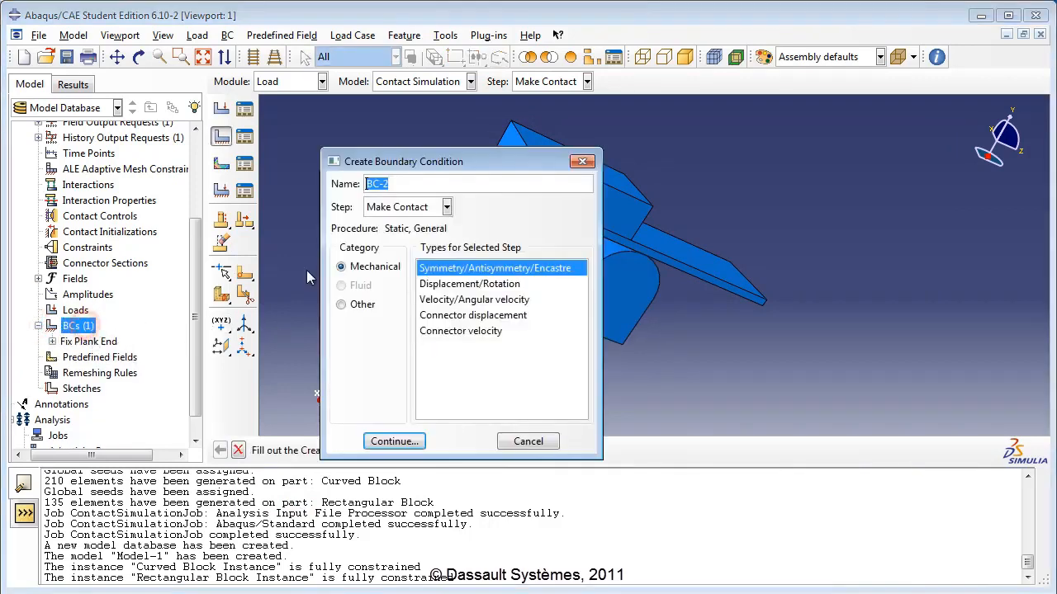
{"action": "left_click", "coordinate": [403, 184]}
{"action": "type", "text": "Fix Curved Block"}
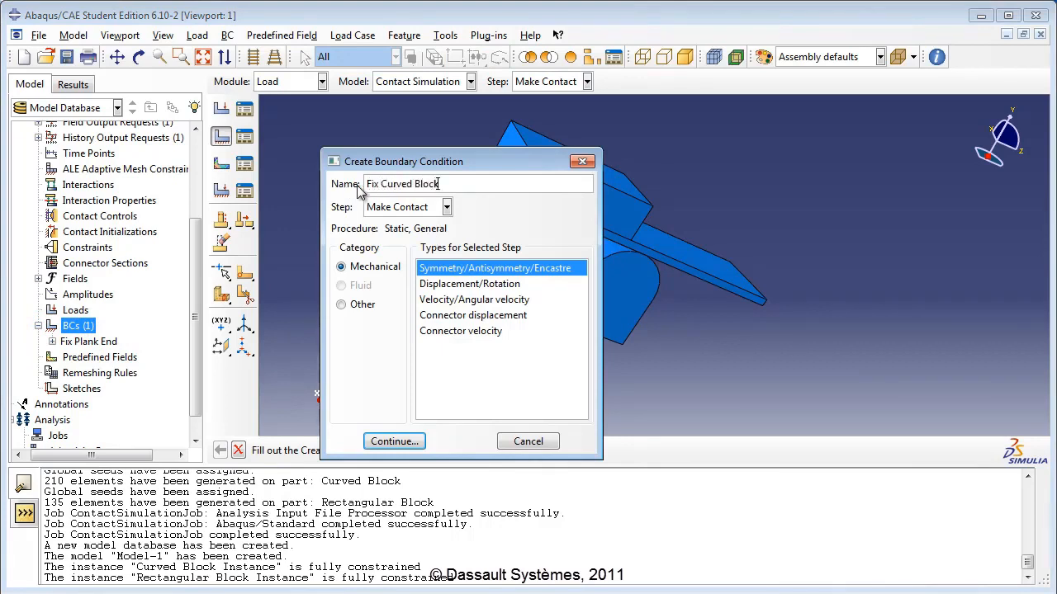
{"action": "left_click", "coordinate": [395, 442]}
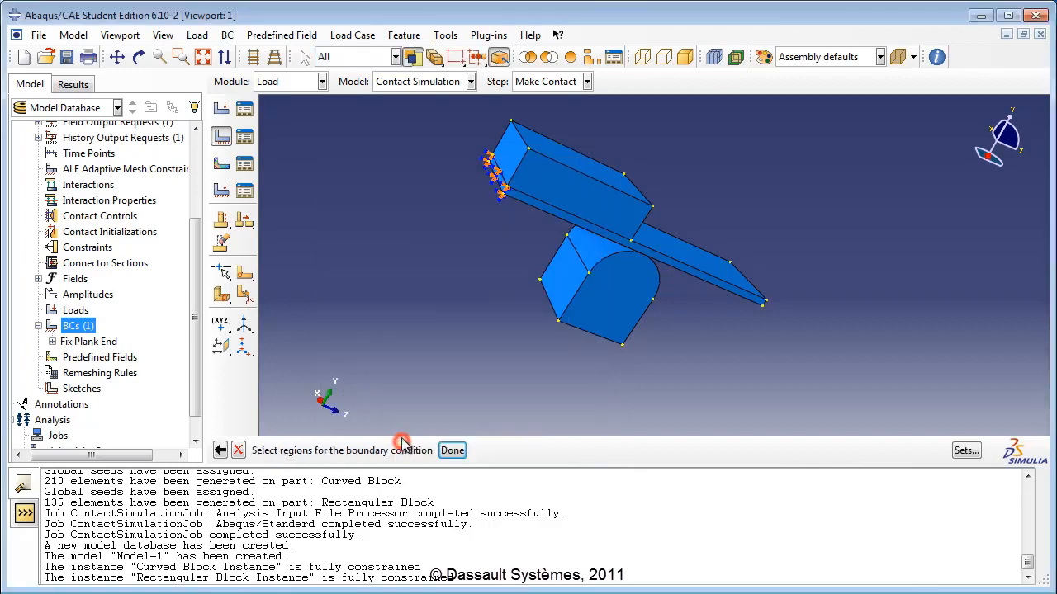
Assign the Fix Curved Block condition to the curved block's flat bottom face as ENCASTRE.
{"action": "left_click", "coordinate": [138, 56]}
{"action": "left_click_drag", "start_coordinate": [529, 270], "coordinate": [495, 265]}
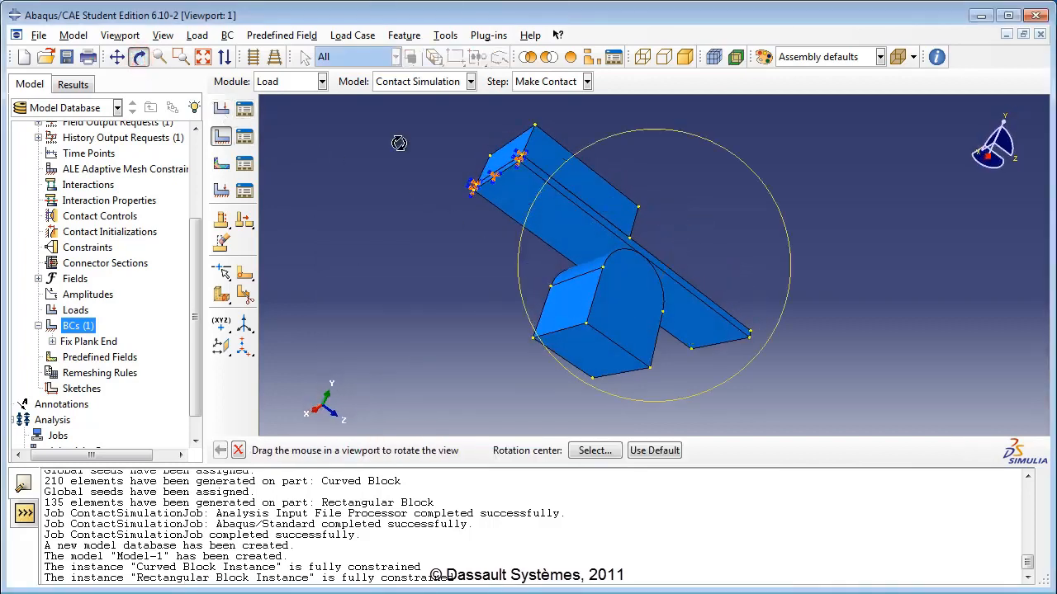
{"action": "left_click", "coordinate": [138, 56]}
{"action": "left_click", "coordinate": [580, 352]}
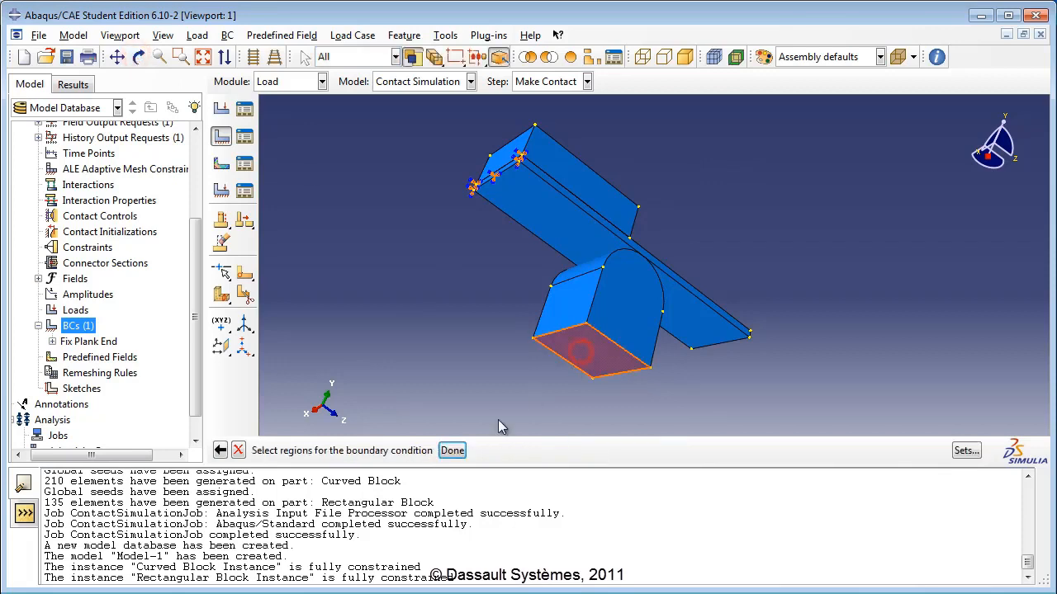
{"action": "left_click", "coordinate": [452, 450]}
{"action": "left_click", "coordinate": [307, 475]}
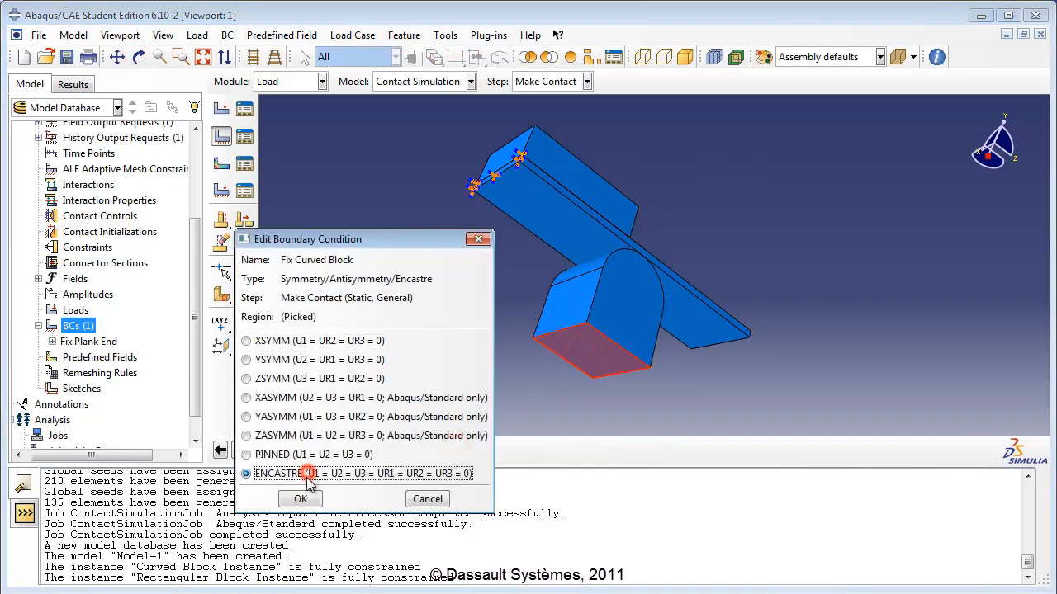
{"action": "left_click", "coordinate": [300, 499]}
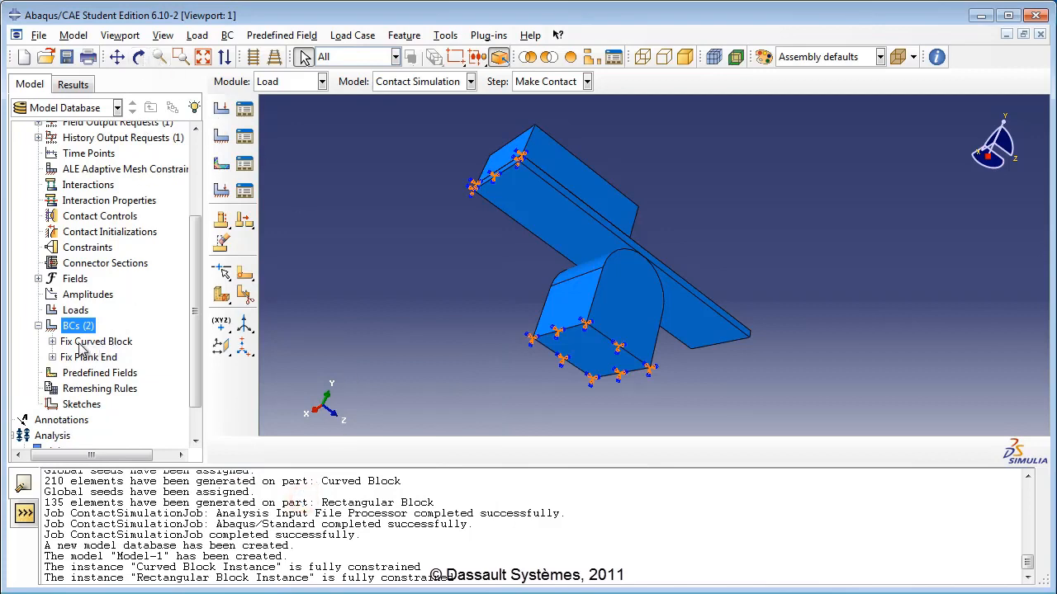
Create a Symmetry/Antisymmetry/Encastre boundary condition named Fix Rectangular Block in the Make Contact step.
{"action": "left_click", "coordinate": [70, 327]}
{"action": "type", "text": "Fix Rectangular Block"}
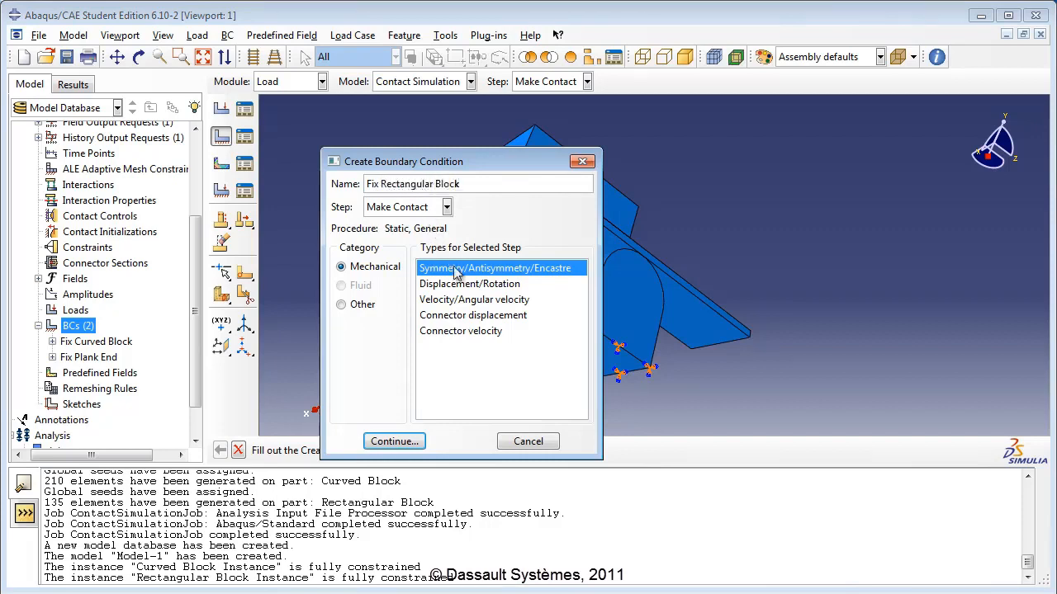
{"action": "left_click", "coordinate": [393, 442]}
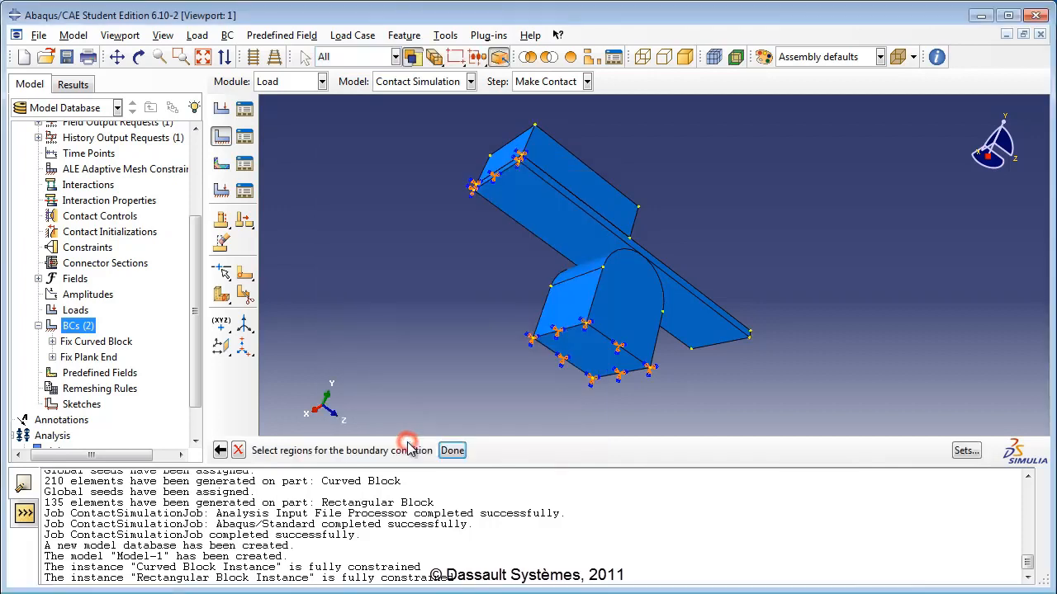
Assign the Fix Rectangular Block condition as ENCASTRE to the rectangular block's end face above the fixed plank end.
{"action": "left_click", "coordinate": [139, 57]}
{"action": "left_click_drag", "start_coordinate": [615, 252], "coordinate": [351, 140]}
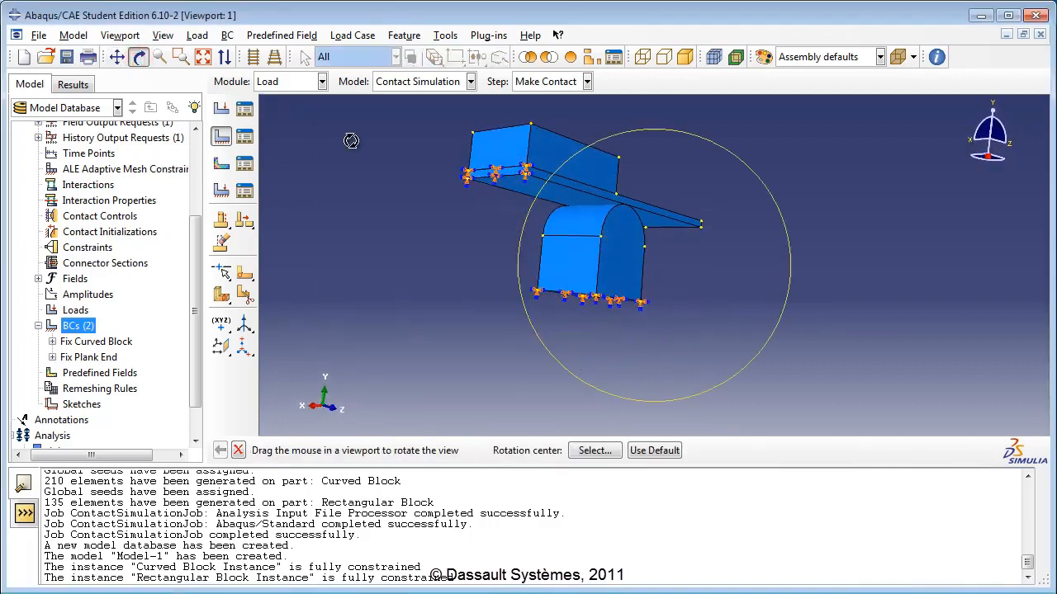
{"action": "left_click", "coordinate": [138, 56]}
{"action": "left_click", "coordinate": [480, 160]}
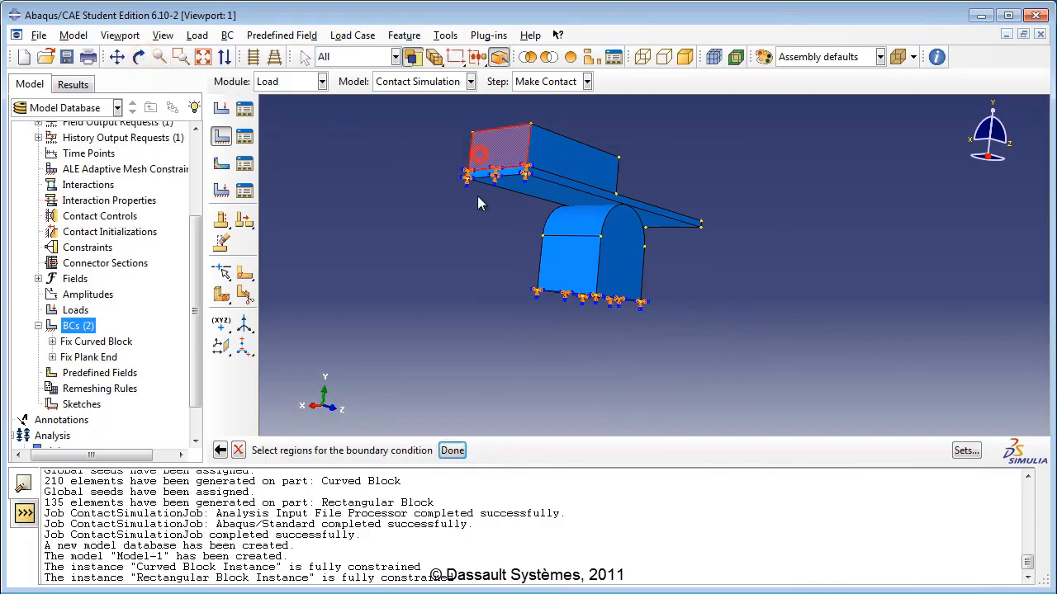
{"action": "left_click", "coordinate": [452, 450]}
{"action": "left_click", "coordinate": [286, 475]}
{"action": "left_click", "coordinate": [301, 499]}
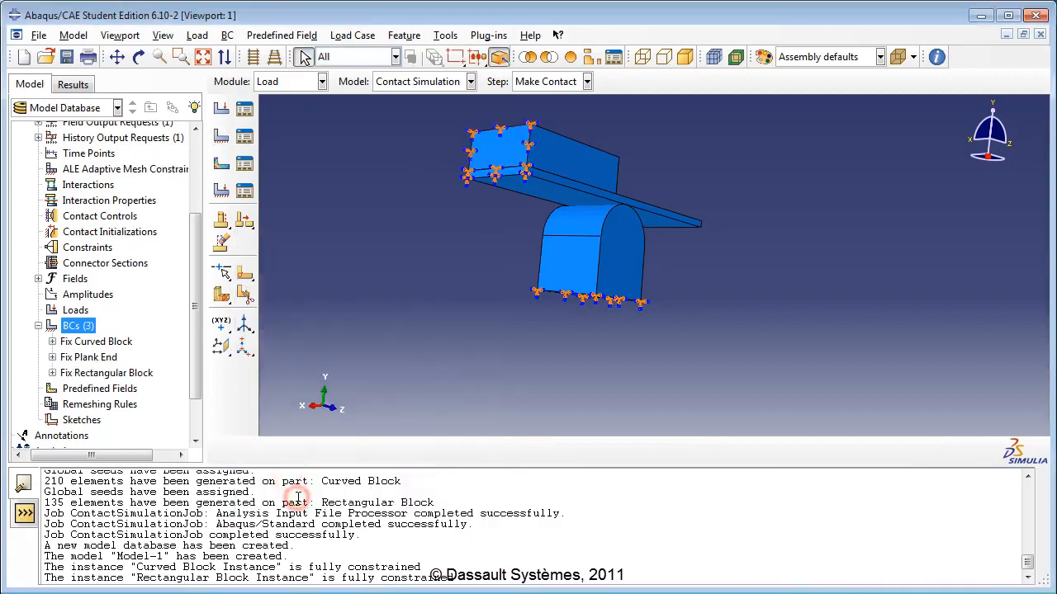
Create a Displacement/Rotation boundary condition named Press Plank Curved in the Make Contact step.
{"action": "left_click", "coordinate": [89, 327]}
{"action": "double_click", "coordinate": [89, 327]}
{"action": "type", "text": "Press Plank Curved"}
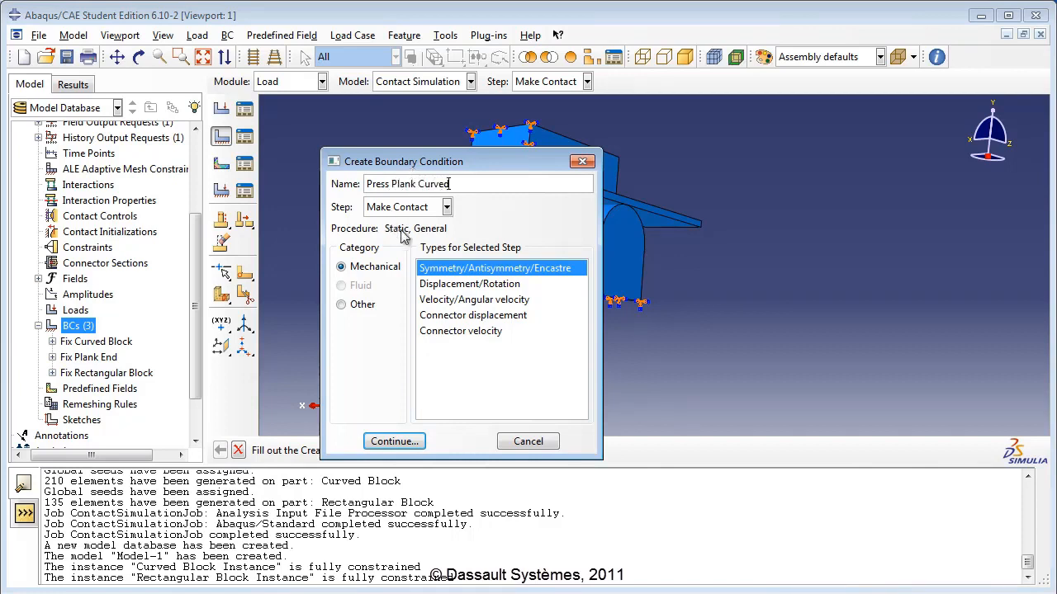
{"action": "left_click", "coordinate": [471, 284]}
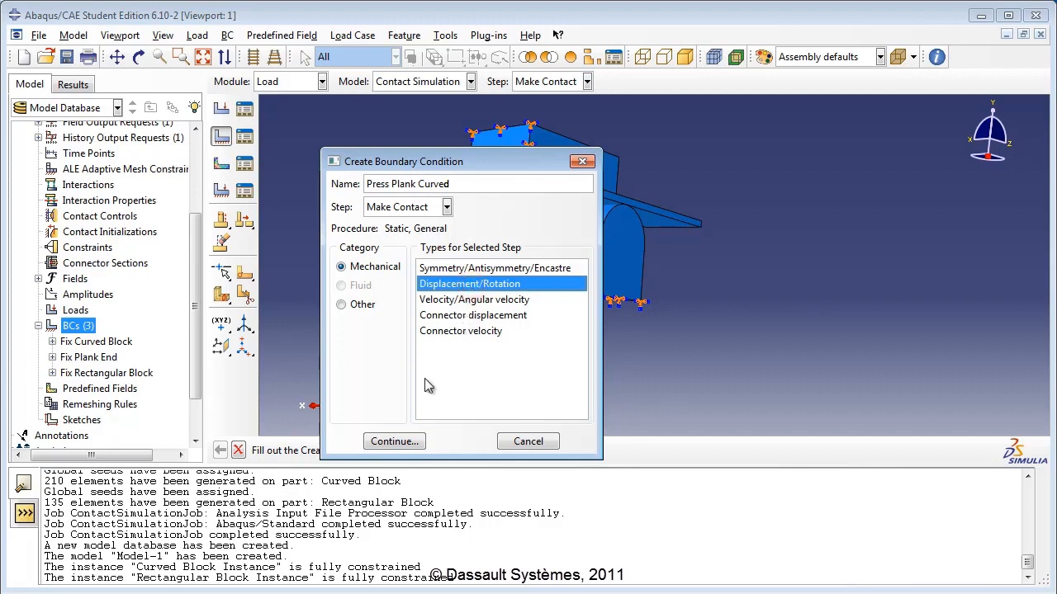
{"action": "left_click", "coordinate": [393, 441]}
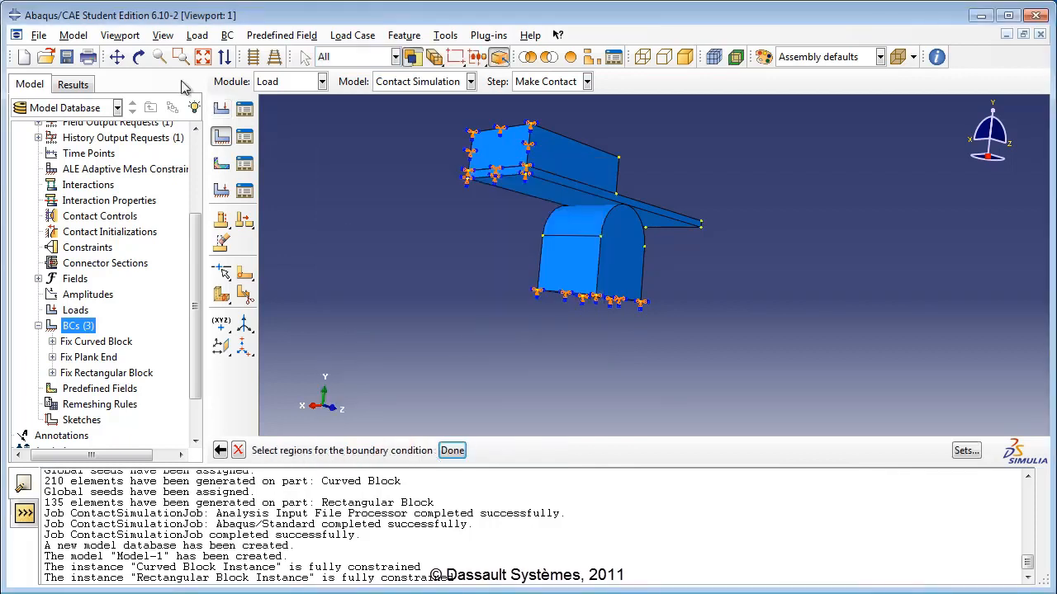
Choose the plank's top face as the region for the Press Plank Curved condition.
{"action": "left_click", "coordinate": [138, 57]}
{"action": "left_click_drag", "start_coordinate": [584, 240], "coordinate": [693, 202]}
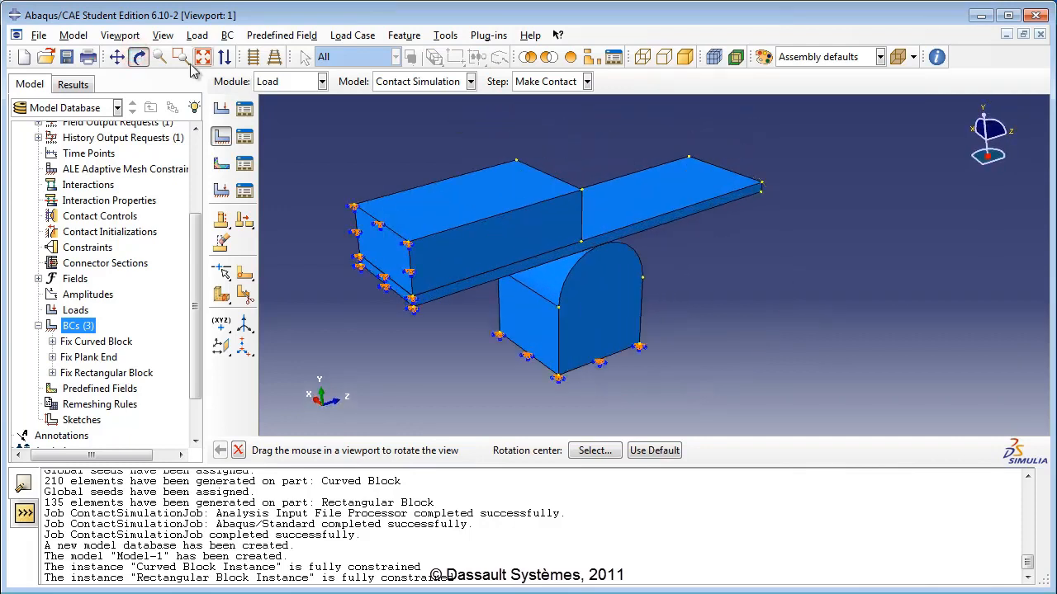
{"action": "key", "text": "Escape"}
{"action": "left_click", "coordinate": [686, 201]}
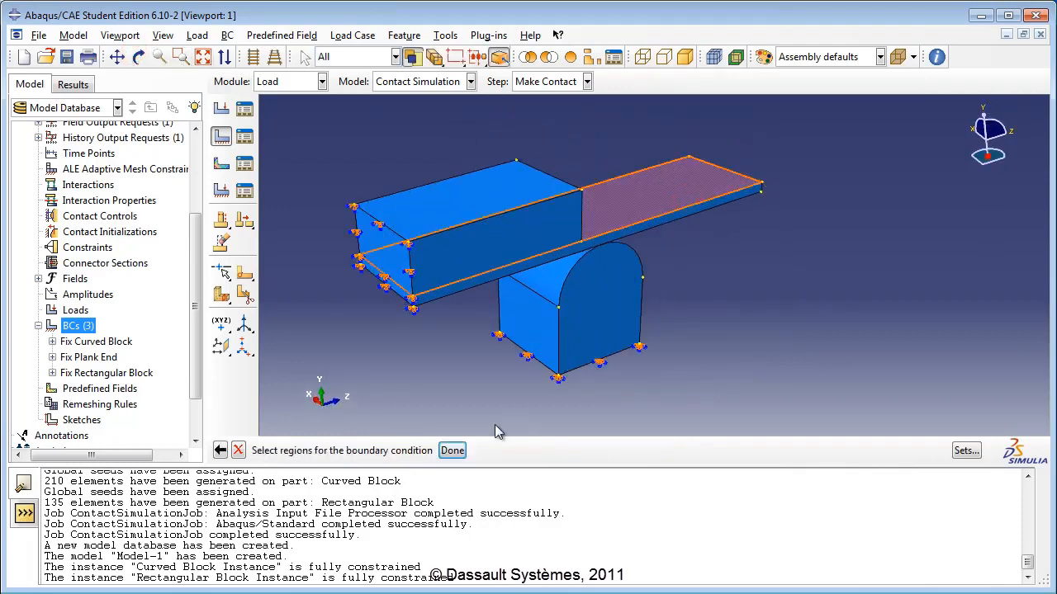
{"action": "left_click", "coordinate": [452, 450]}
Constrain all six degrees of freedom of Press Plank Curved, with U2 at -0.2 and the others at 0.
{"action": "left_click_drag", "start_coordinate": [165, 124], "coordinate": [505, 164]}
{"action": "left_click", "coordinate": [398, 315]}
{"action": "left_click", "coordinate": [398, 337]}
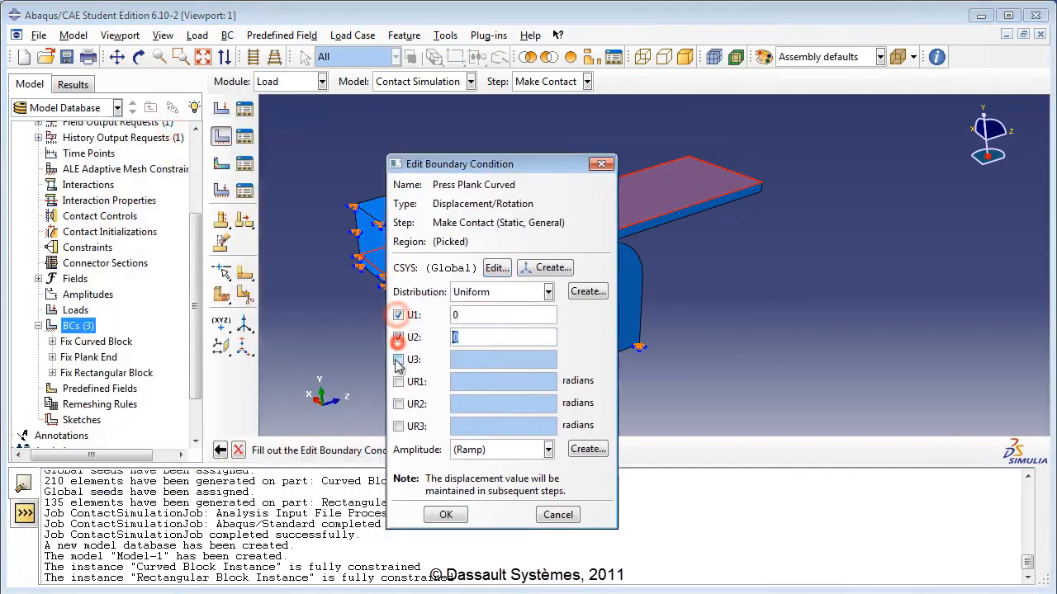
{"action": "left_click", "coordinate": [398, 359]}
{"action": "left_click", "coordinate": [398, 382]}
{"action": "left_click", "coordinate": [398, 404]}
{"action": "left_click", "coordinate": [399, 426]}
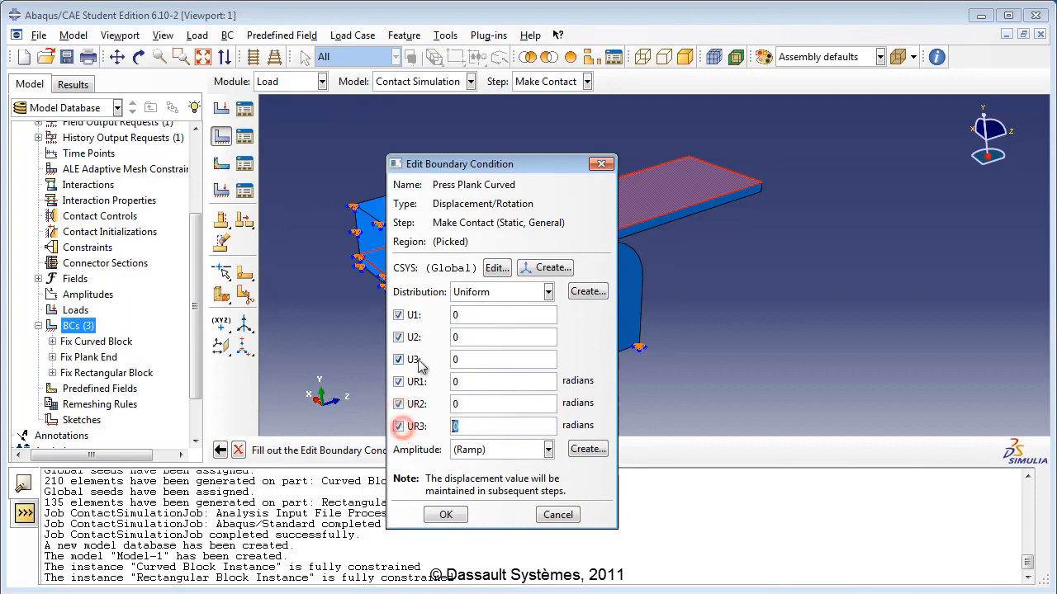
{"action": "double_click", "coordinate": [459, 337]}
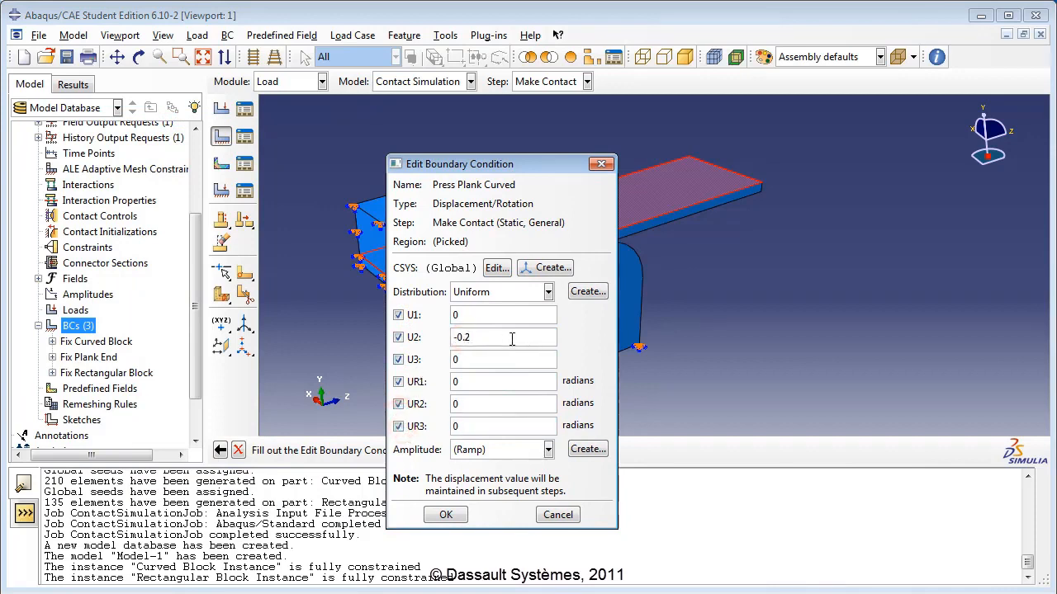
{"action": "left_click", "coordinate": [446, 514]}
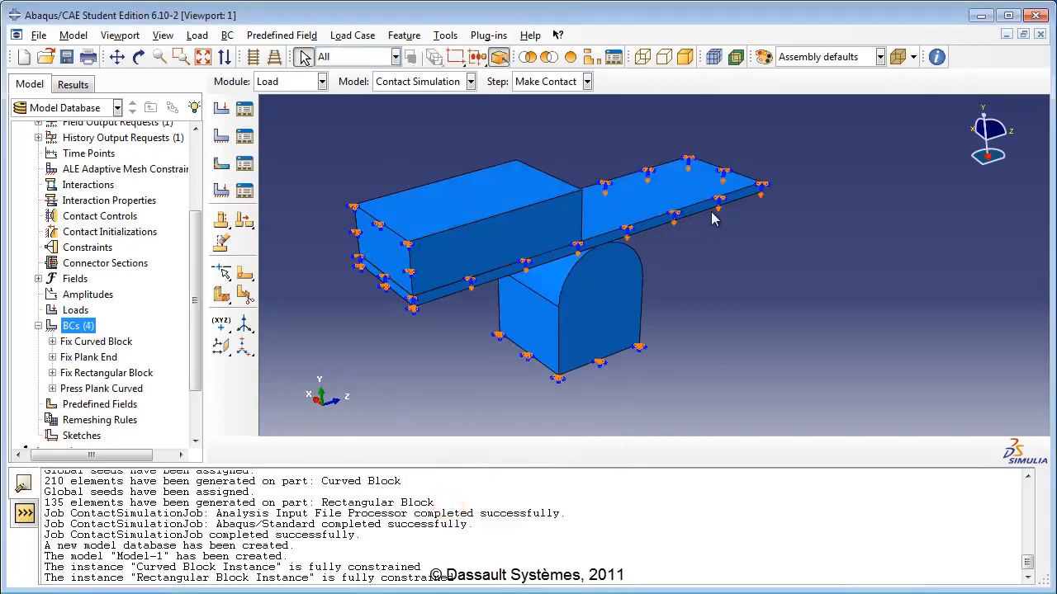
{"action": "scroll", "coordinate": [682, 224], "scroll_direction": "up", "scroll_amount": 8}
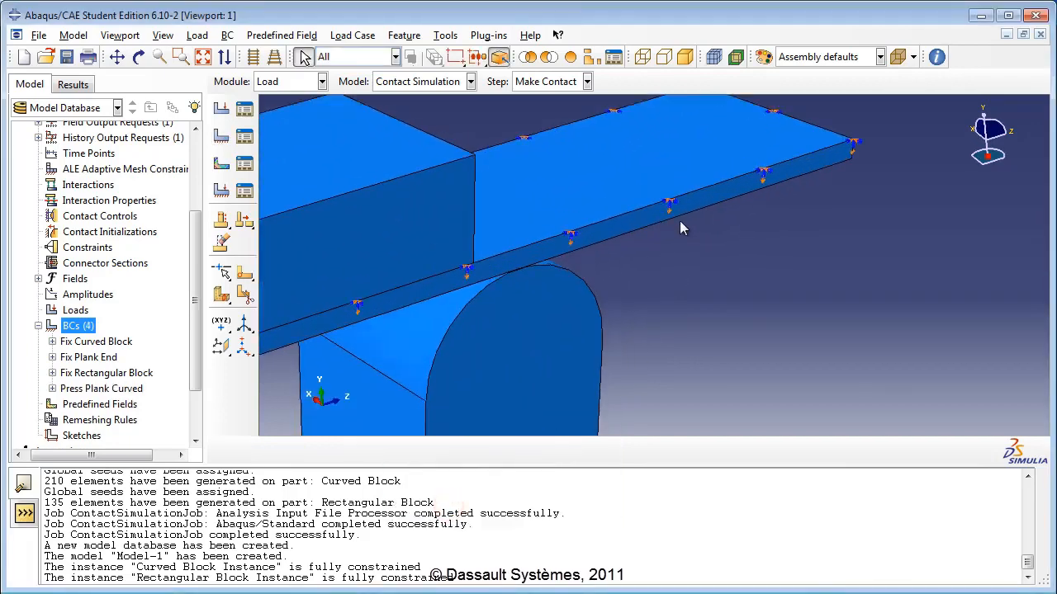
{"action": "scroll", "coordinate": [676, 226], "scroll_direction": "up", "scroll_amount": 5}
{"action": "scroll", "coordinate": [673, 190], "scroll_direction": "down", "scroll_amount": 12}
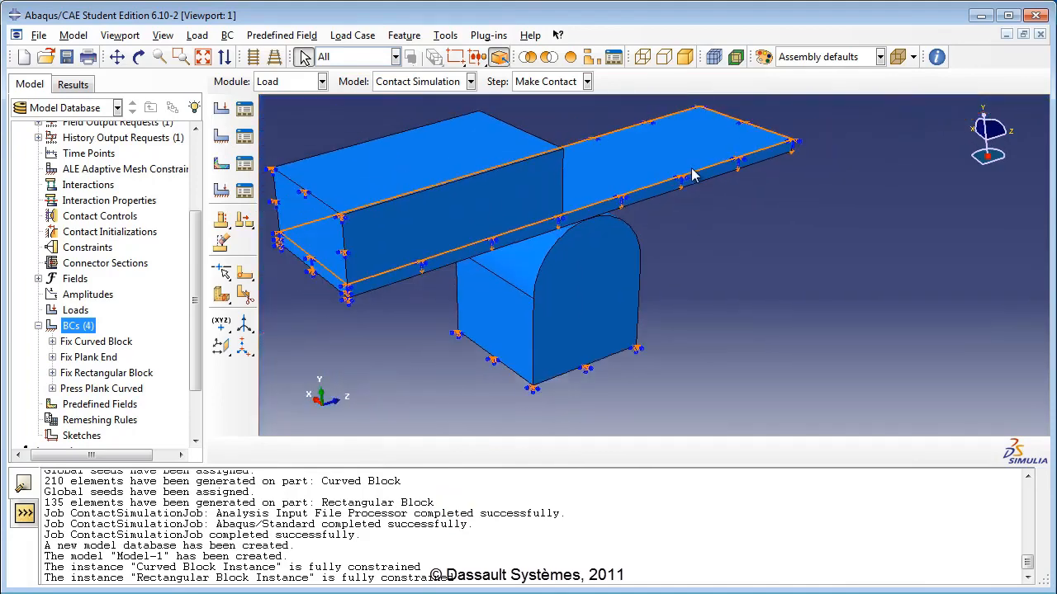
Create a Displacement/Rotation boundary condition named Press Rect Plank in the Make Contact step on the rectangular block's top face.
{"action": "double_click", "coordinate": [87, 326]}
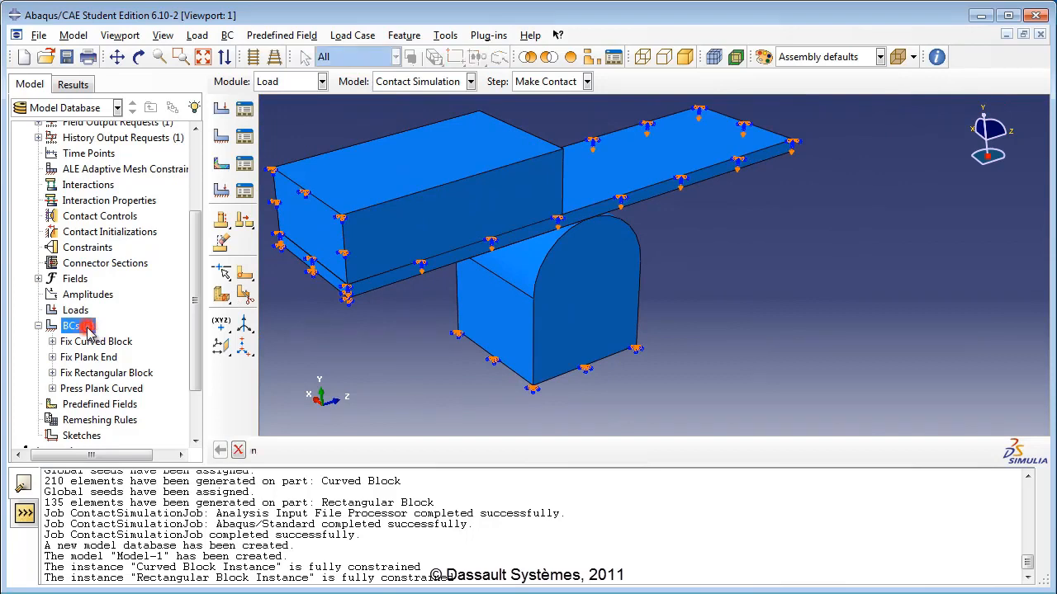
{"action": "type", "text": "Press Rect Plank"}
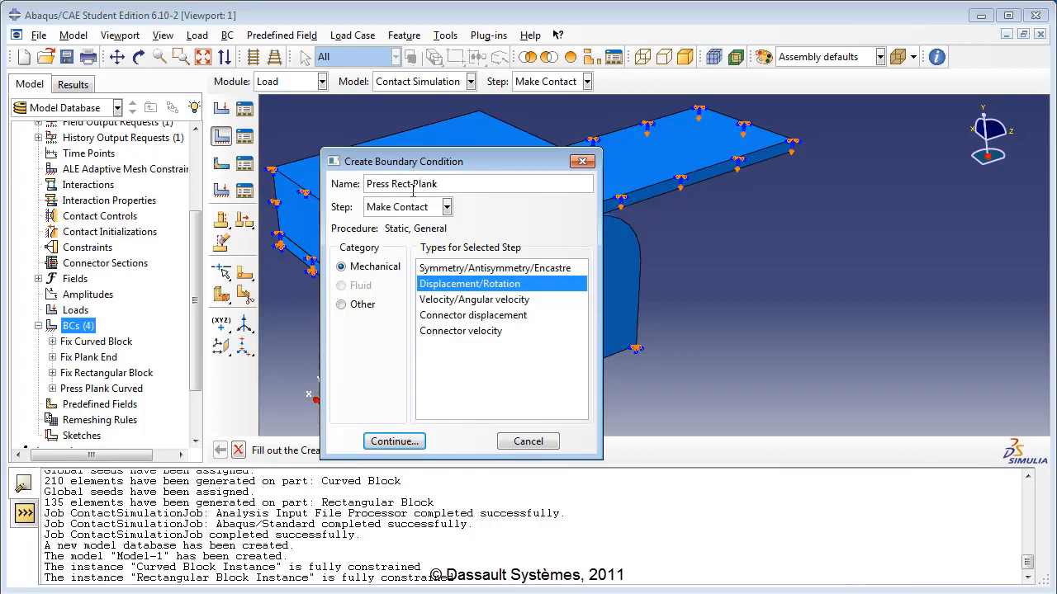
{"action": "left_click", "coordinate": [403, 441]}
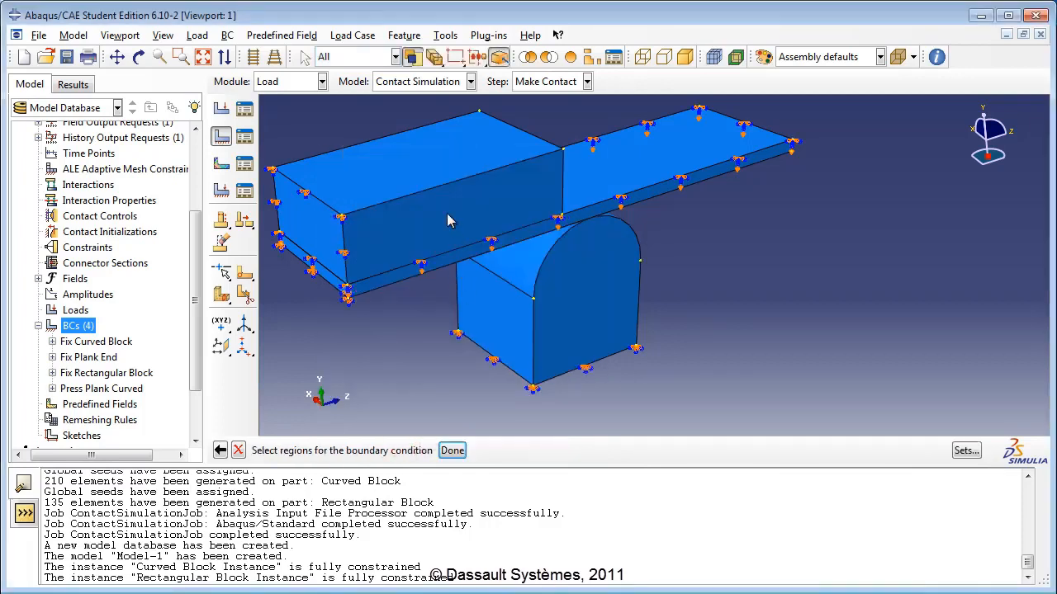
{"action": "left_click", "coordinate": [435, 191]}
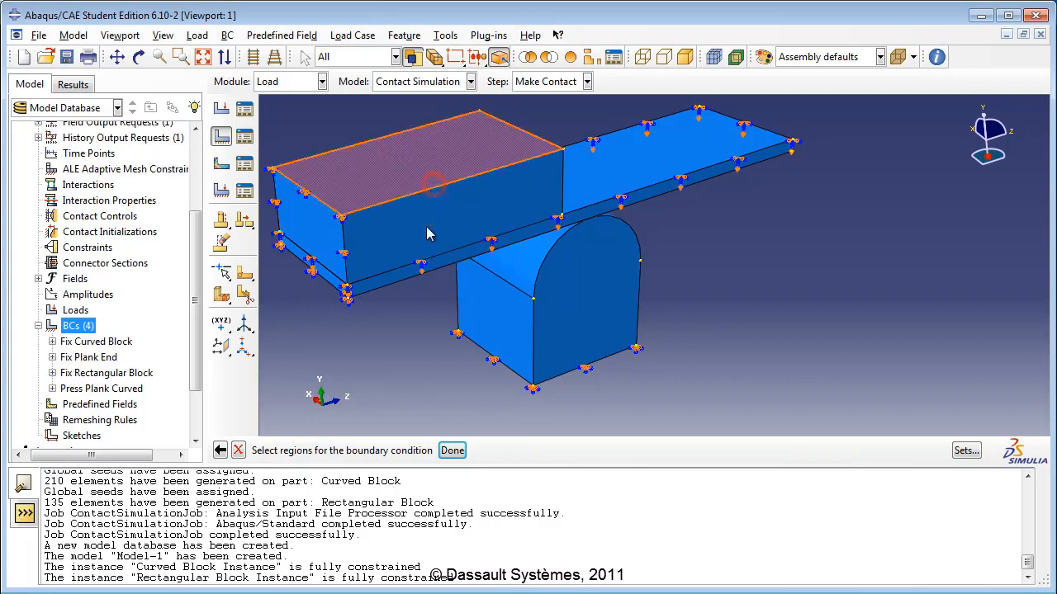
{"action": "left_click", "coordinate": [452, 450]}
Constrain all six degrees of freedom of Press Rect Plank, with U2 at -0.2 and the others at 0.
{"action": "left_click", "coordinate": [398, 315]}
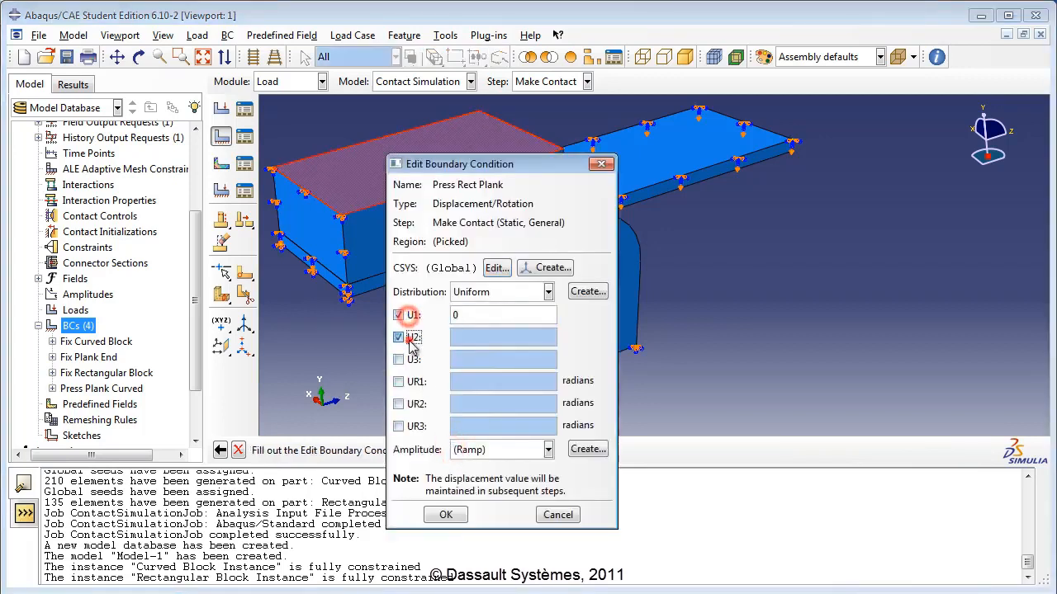
{"action": "left_click", "coordinate": [397, 337]}
{"action": "left_click", "coordinate": [398, 359]}
{"action": "left_click", "coordinate": [413, 382]}
{"action": "left_click", "coordinate": [413, 405]}
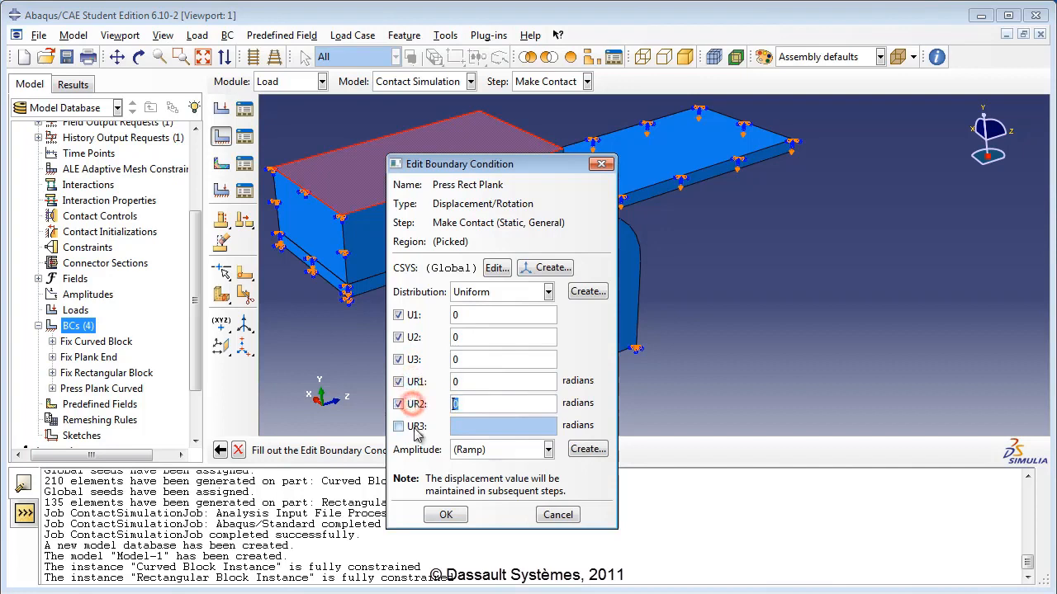
{"action": "left_click", "coordinate": [412, 426]}
{"action": "double_click", "coordinate": [530, 339]}
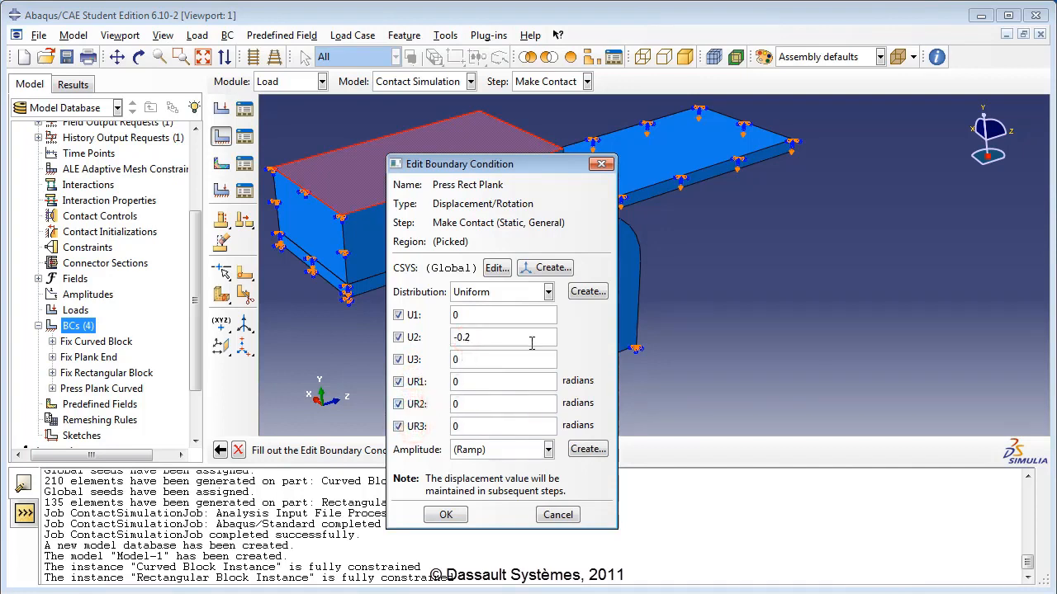
{"action": "left_click", "coordinate": [450, 515]}
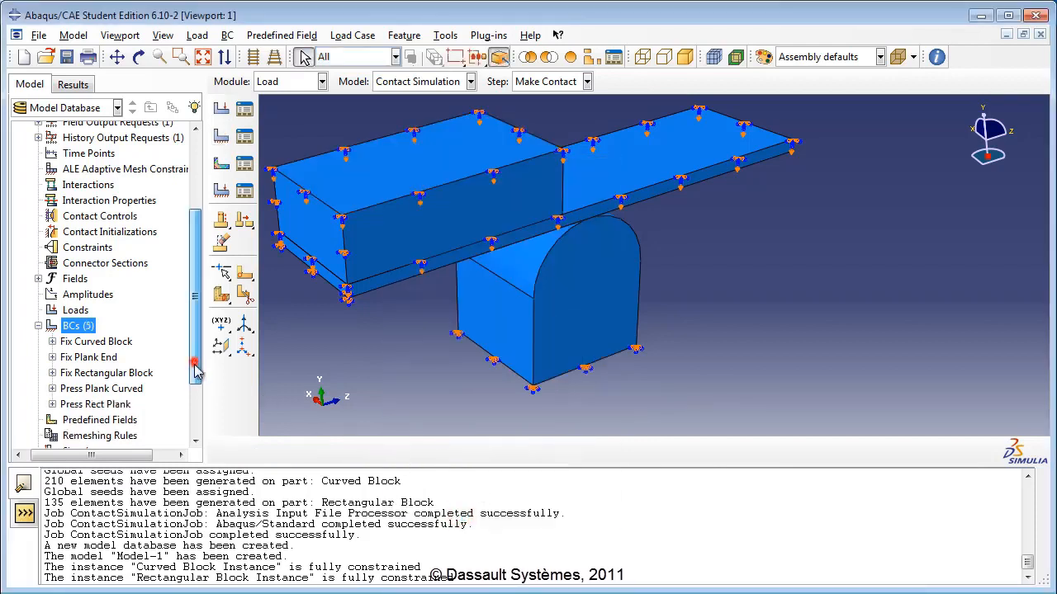
{"action": "scroll", "coordinate": [197, 371], "scroll_direction": "down", "scroll_amount": 1}
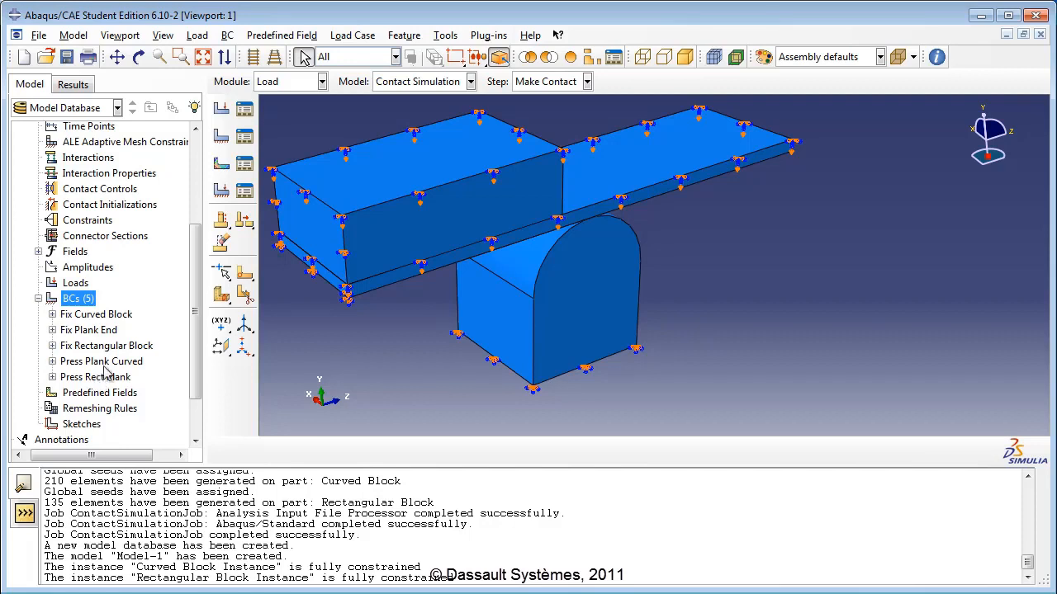
Deactivate the Press Plank Curved and Press Rect Plank boundary conditions in the Apply Force step.
{"action": "right_click", "coordinate": [82, 300]}
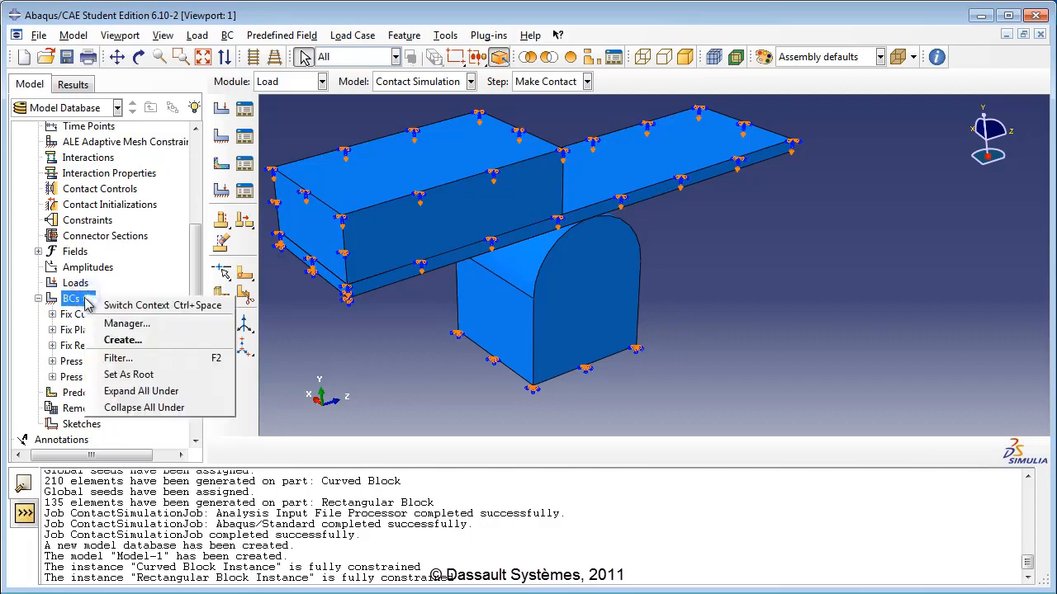
{"action": "left_click", "coordinate": [115, 324]}
{"action": "left_click_drag", "start_coordinate": [582, 328], "coordinate": [573, 222]}
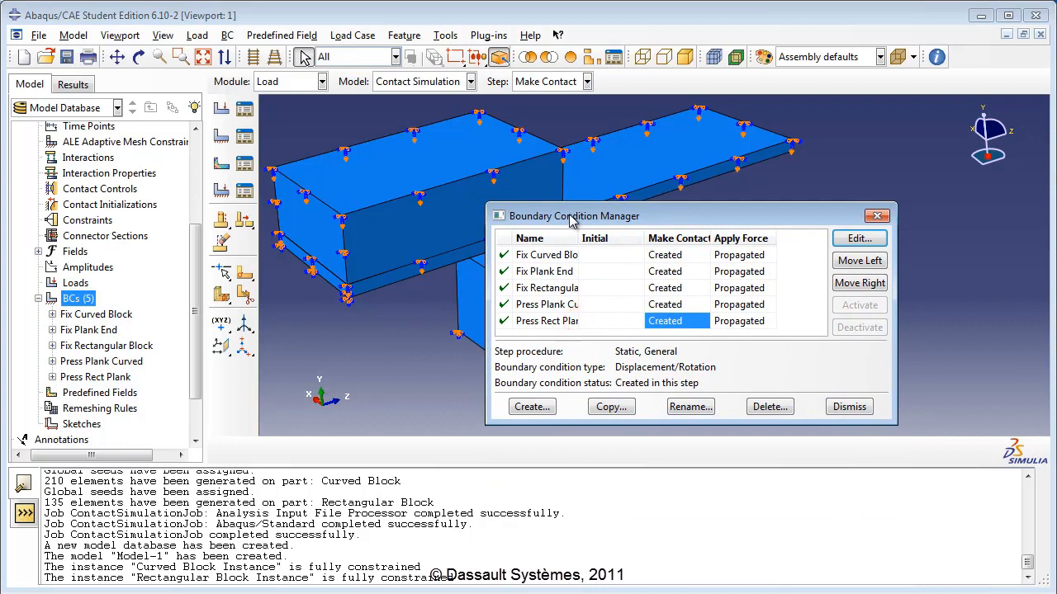
{"action": "left_click", "coordinate": [665, 256]}
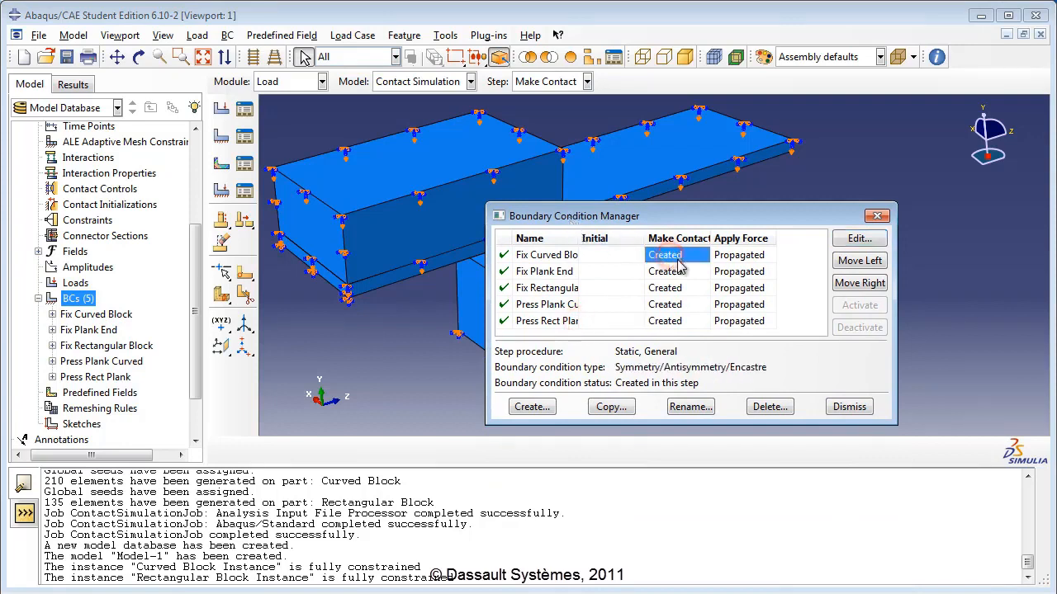
{"action": "left_click", "coordinate": [738, 307]}
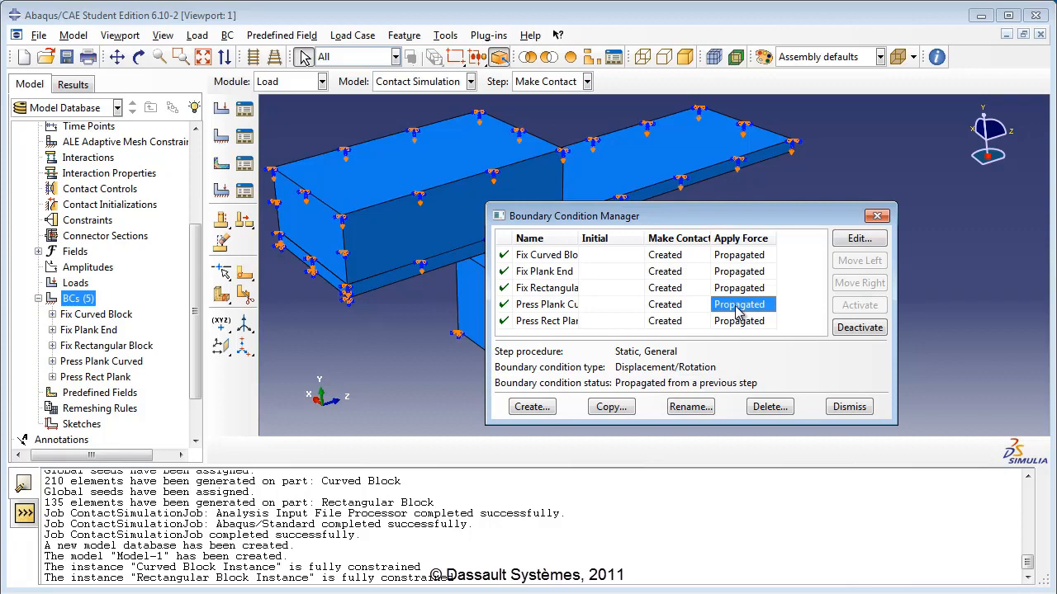
{"action": "left_click", "coordinate": [863, 328]}
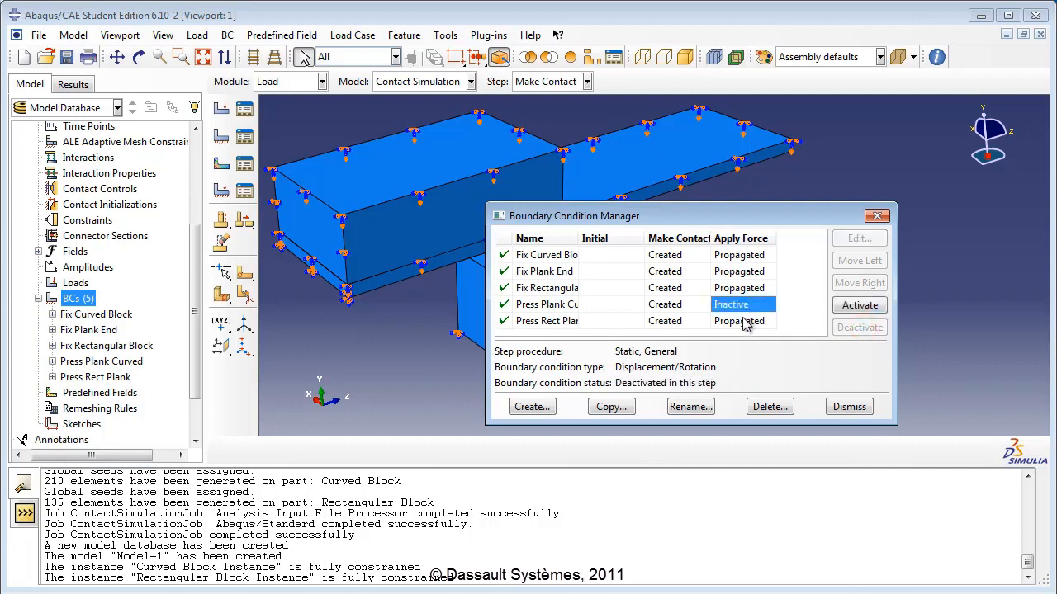
{"action": "left_click", "coordinate": [743, 321]}
{"action": "left_click", "coordinate": [855, 328]}
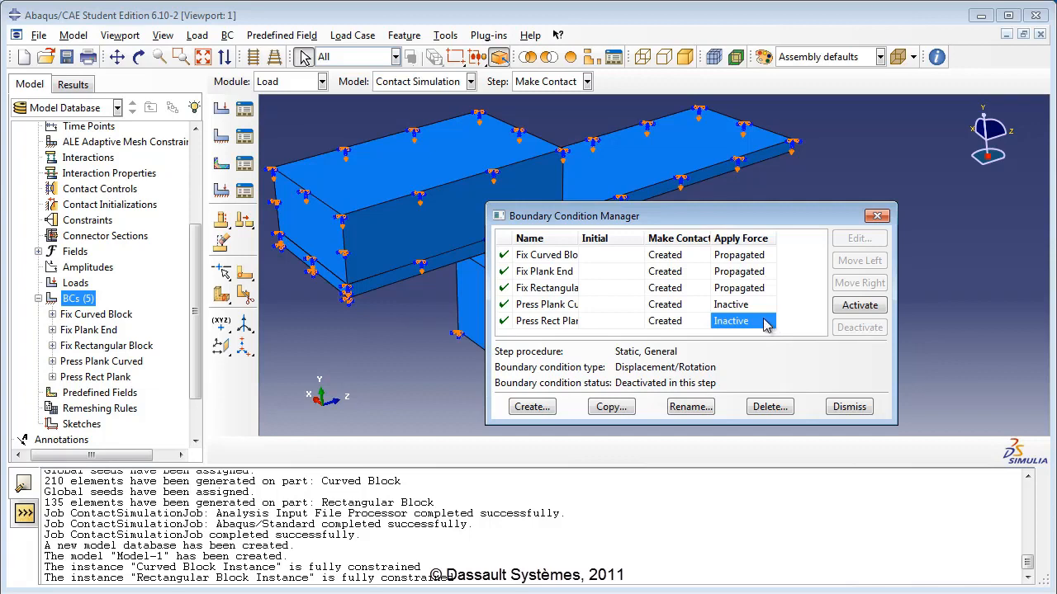
Shift the start of Fix Curved Block to the Initial step, and of Fix Plank End and Fix Rectangular Block to Apply Force.
{"action": "left_click", "coordinate": [669, 258]}
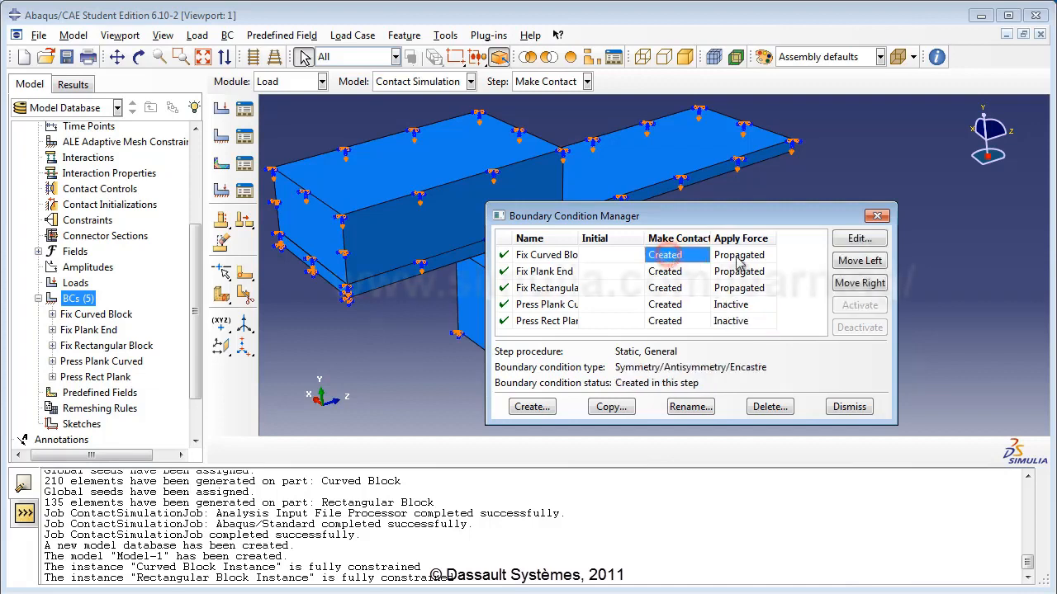
{"action": "left_click", "coordinate": [850, 263]}
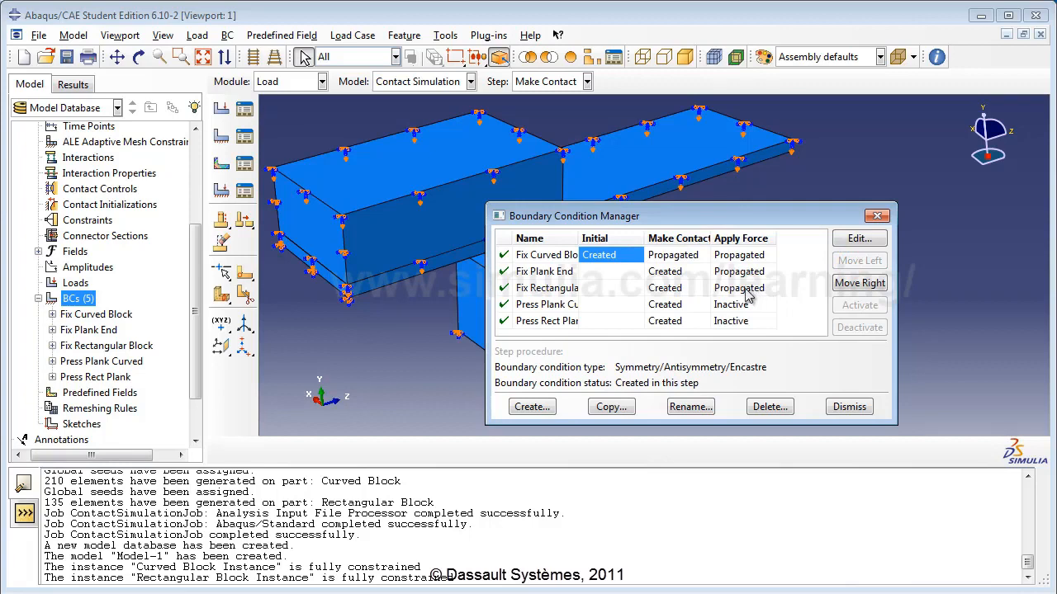
{"action": "left_click", "coordinate": [669, 272]}
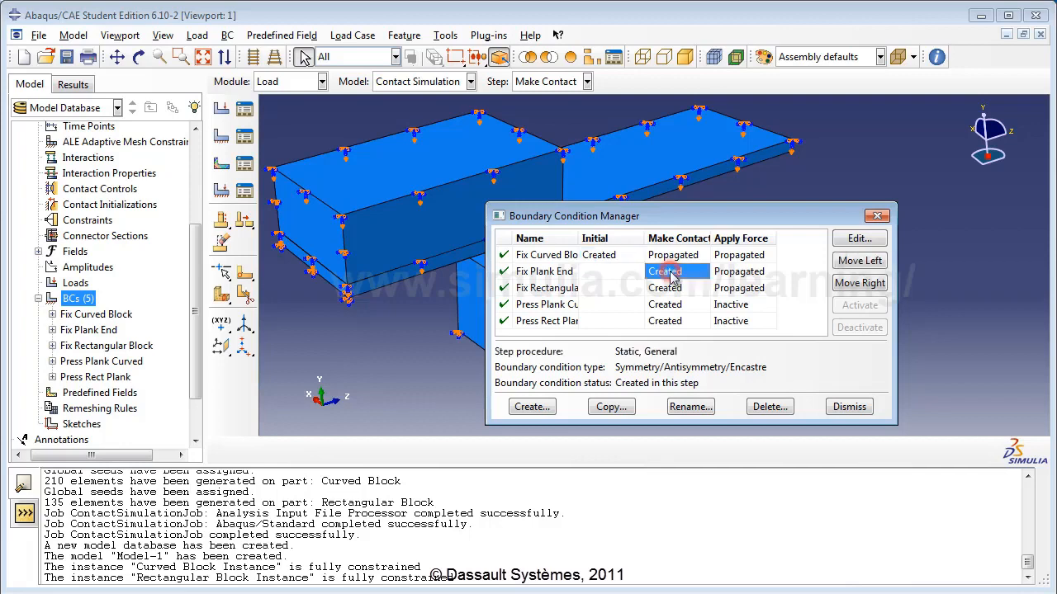
{"action": "left_click", "coordinate": [855, 283]}
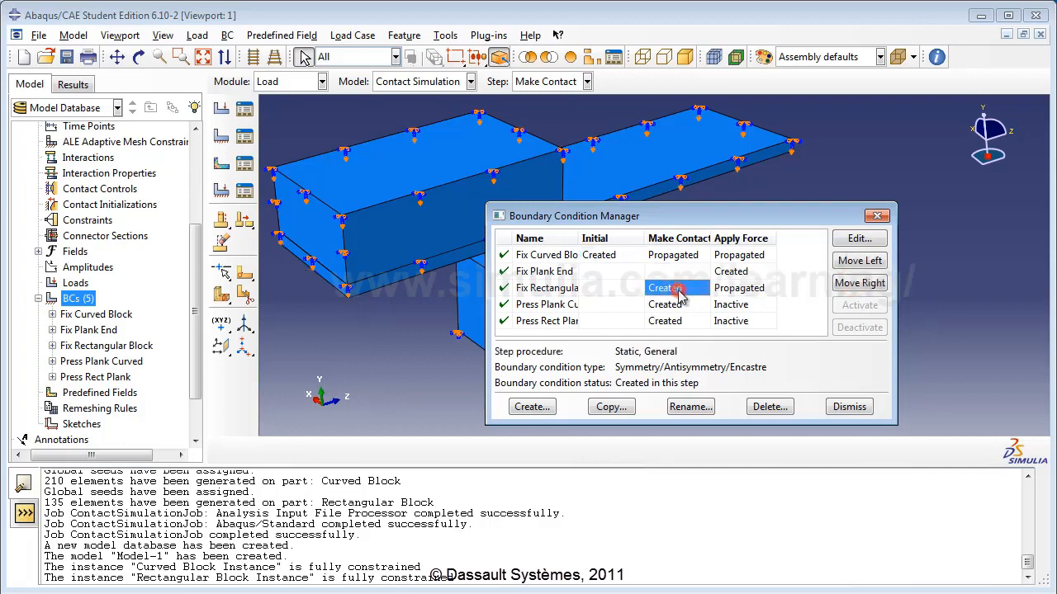
{"action": "left_click", "coordinate": [859, 283]}
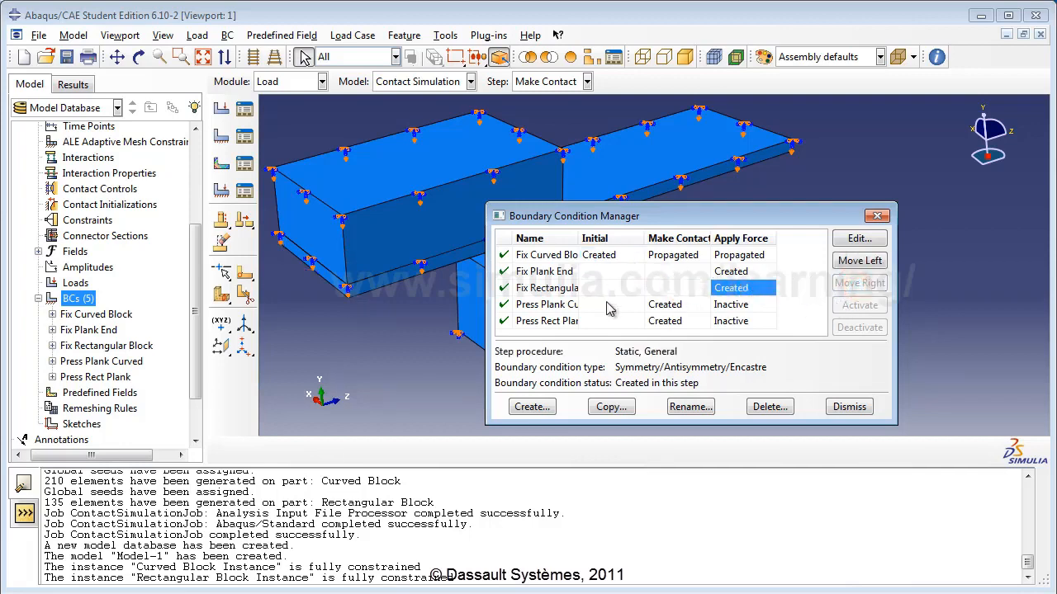
{"action": "left_click", "coordinate": [850, 407]}
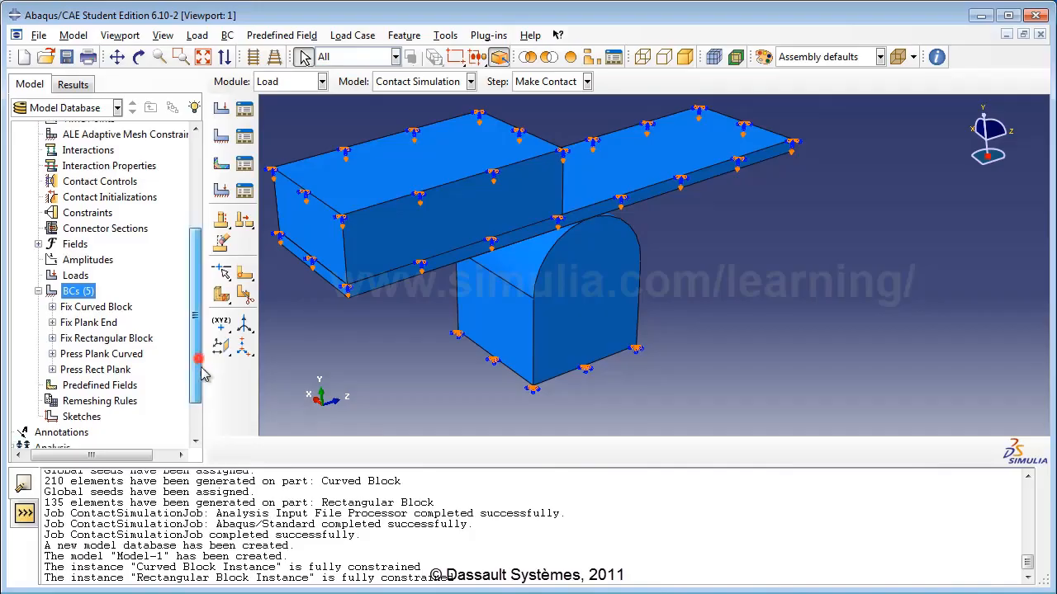
Start a mechanical concentrated force load named Concentrated Forces at Corners in the Apply Force step.
{"action": "scroll", "coordinate": [46, 298], "scroll_direction": "down", "scroll_amount": 1}
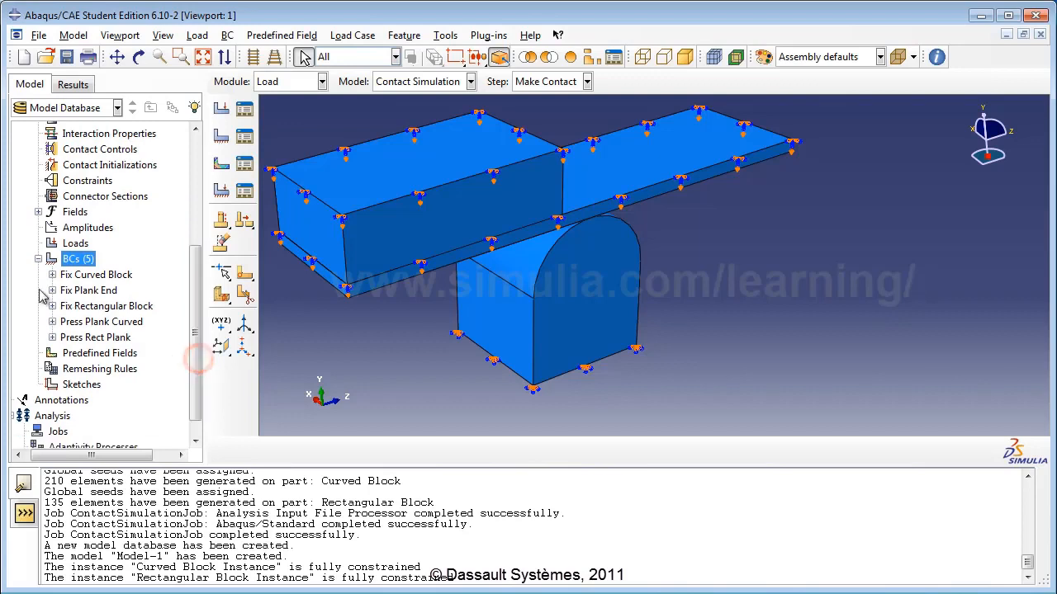
{"action": "left_click", "coordinate": [38, 260]}
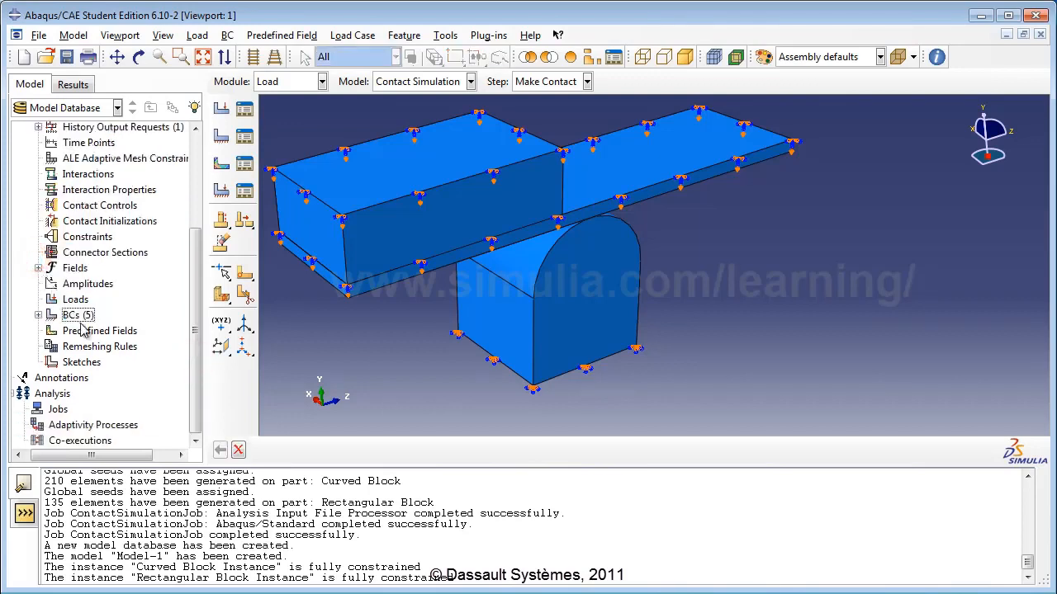
{"action": "double_click", "coordinate": [69, 300]}
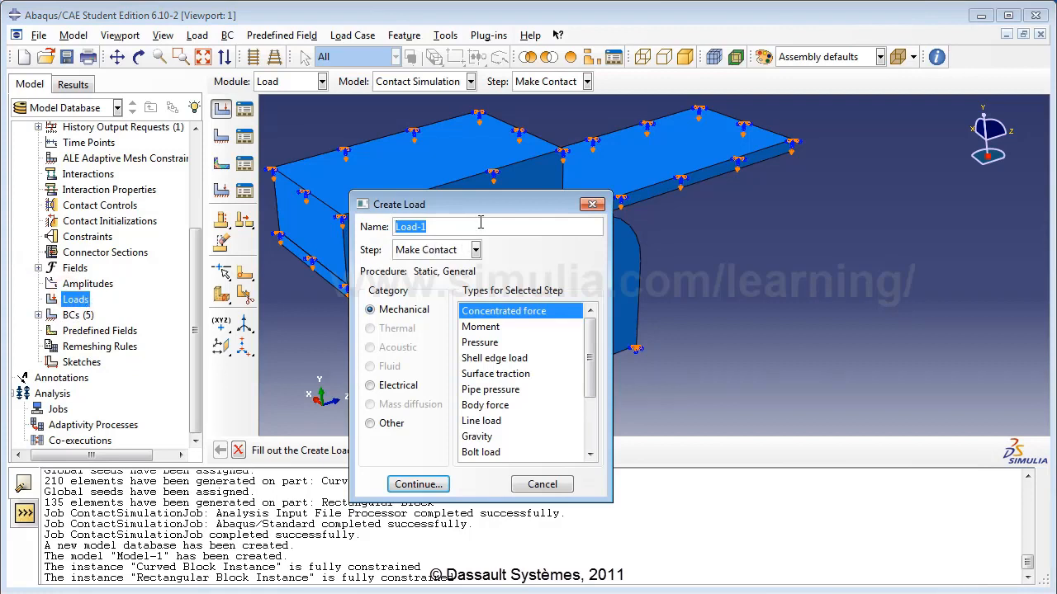
{"action": "type", "text": "Concentrated Forces at Corners"}
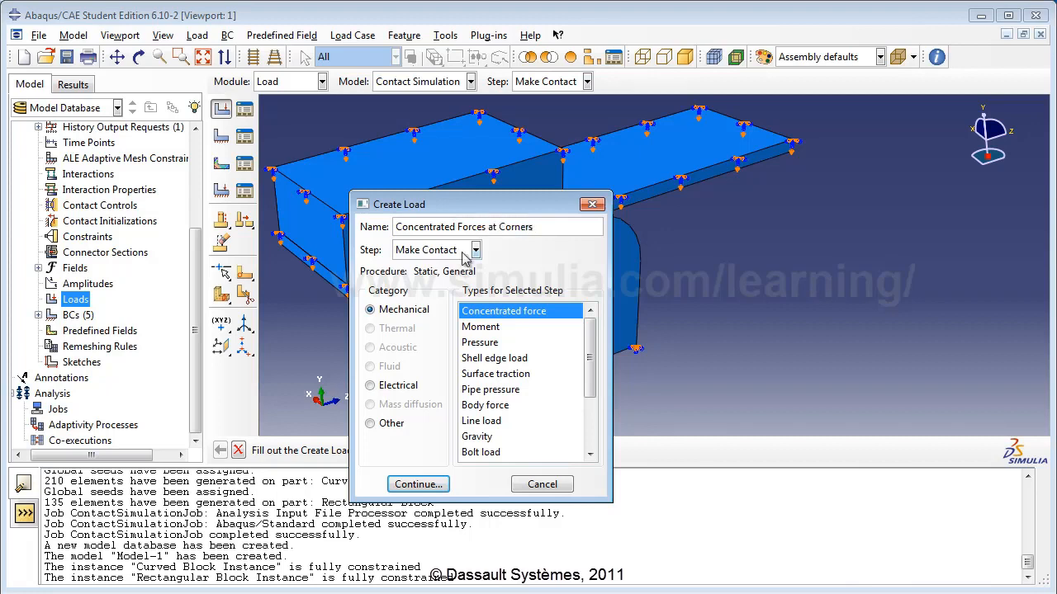
{"action": "left_click", "coordinate": [464, 254]}
{"action": "left_click", "coordinate": [439, 296]}
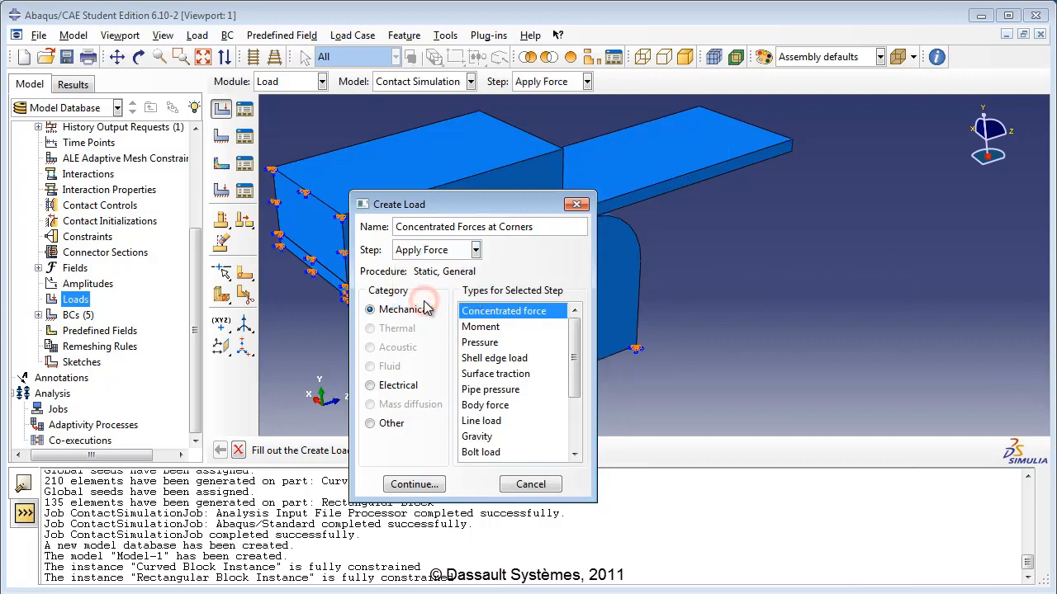
{"action": "left_click", "coordinate": [430, 485]}
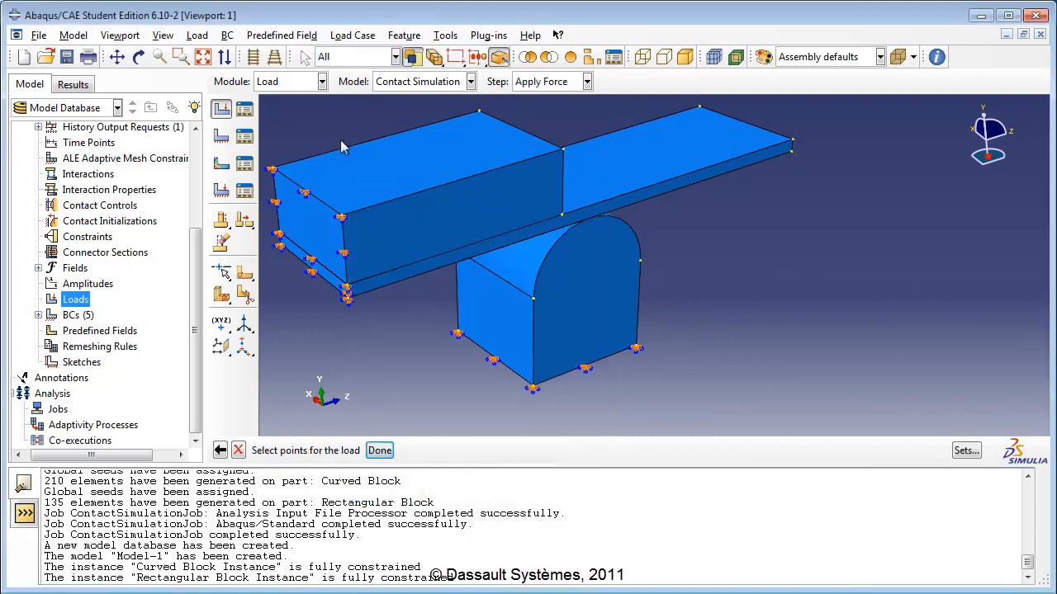
Choose the two lower corner points at the plank's free end as the load's application points.
{"action": "left_click", "coordinate": [138, 56]}
{"action": "left_click_drag", "start_coordinate": [708, 220], "coordinate": [821, 114]}
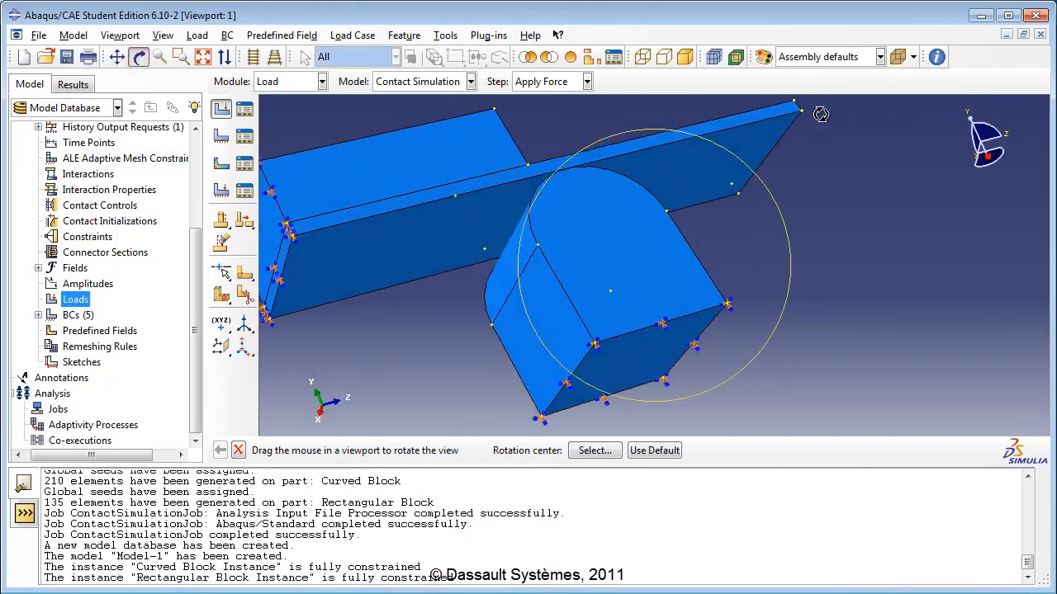
{"action": "scroll", "coordinate": [817, 110], "scroll_direction": "down", "scroll_amount": 5}
{"action": "left_click", "coordinate": [138, 56]}
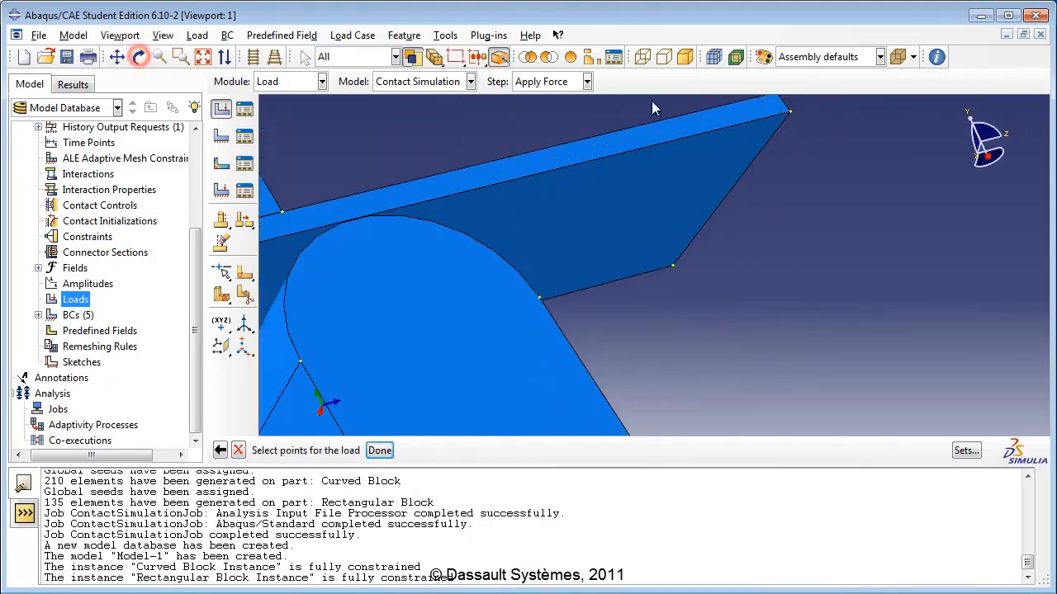
{"action": "left_click", "coordinate": [790, 111]}
{"action": "left_click", "coordinate": [673, 266]}
{"action": "left_click", "coordinate": [379, 450]}
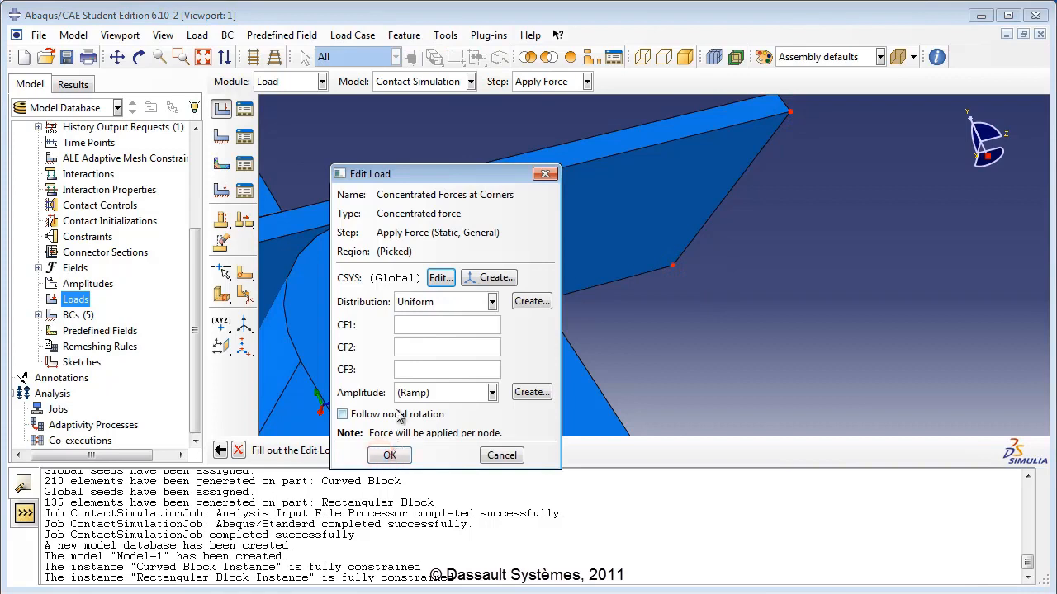
Enter the CF2 force component for Concentrated Forces at Corners and accept the load definition.
{"action": "left_click", "coordinate": [417, 350]}
{"action": "left_click", "coordinate": [391, 458]}
{"action": "left_click", "coordinate": [390, 457]}
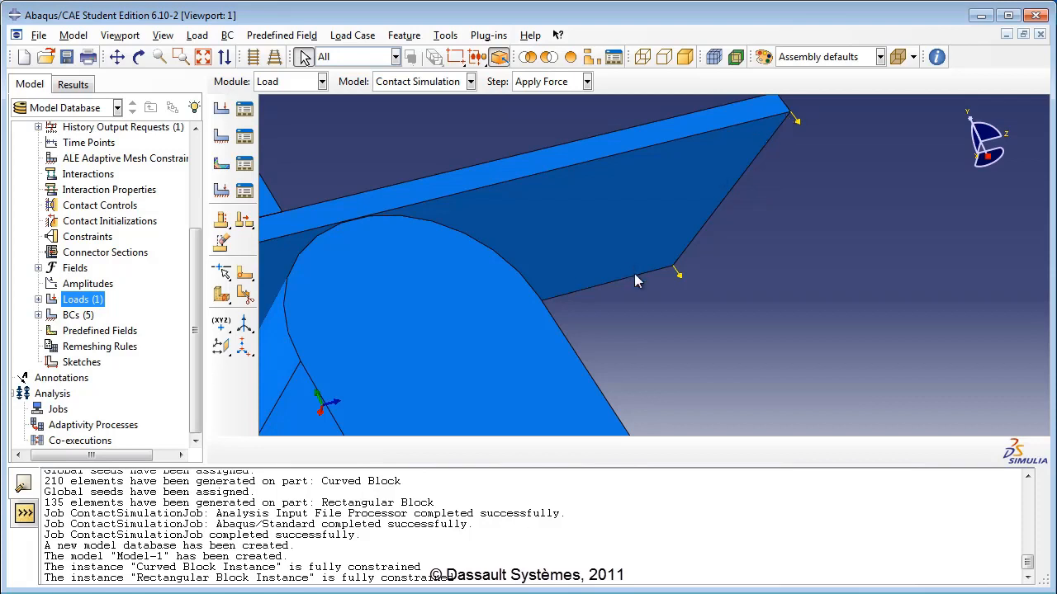
{"action": "scroll", "coordinate": [667, 252], "scroll_direction": "down", "scroll_amount": 5}
{"action": "left_click_drag", "start_coordinate": [196, 332], "coordinate": [206, 281]}
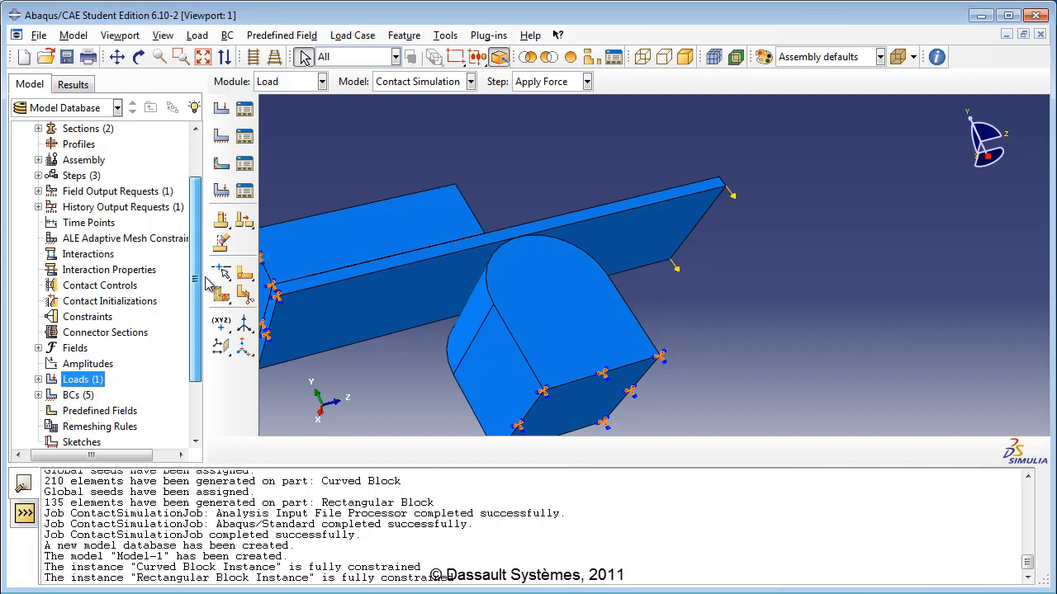
{"action": "left_click", "coordinate": [38, 159]}
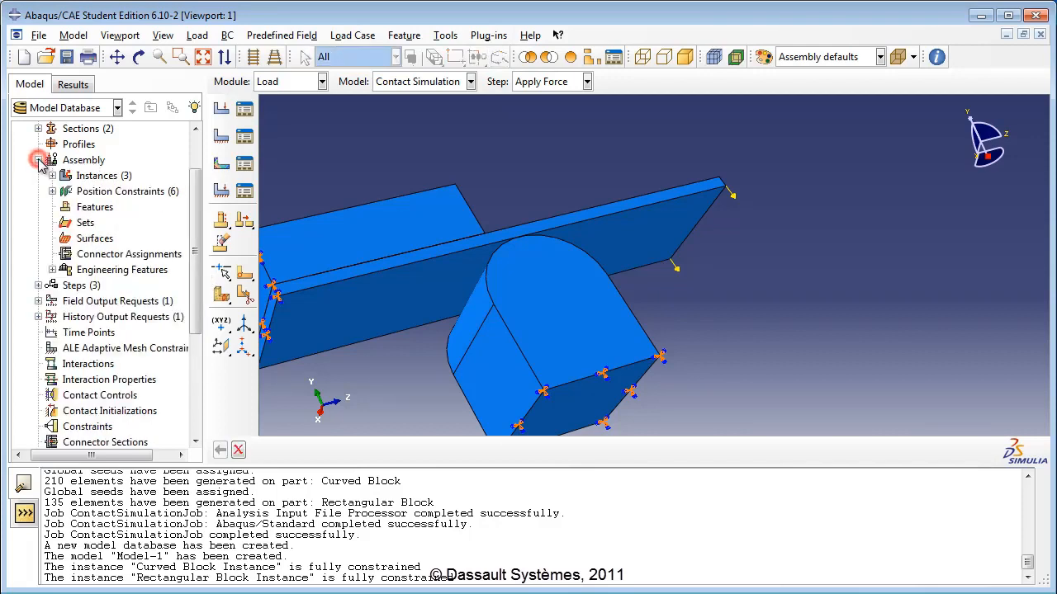
{"action": "left_click", "coordinate": [90, 238]}
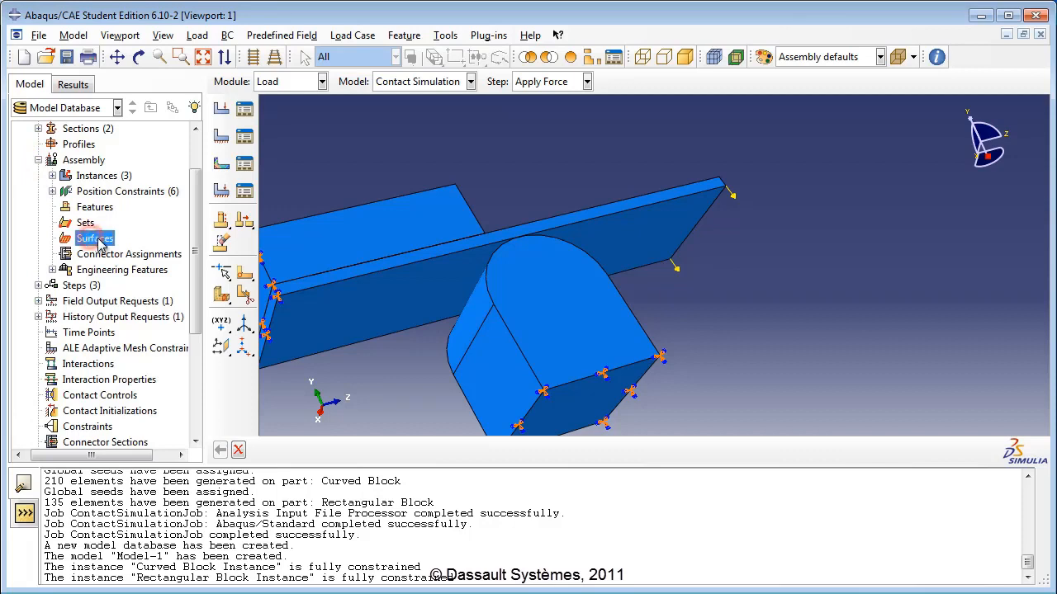
{"action": "double_click", "coordinate": [97, 238]}
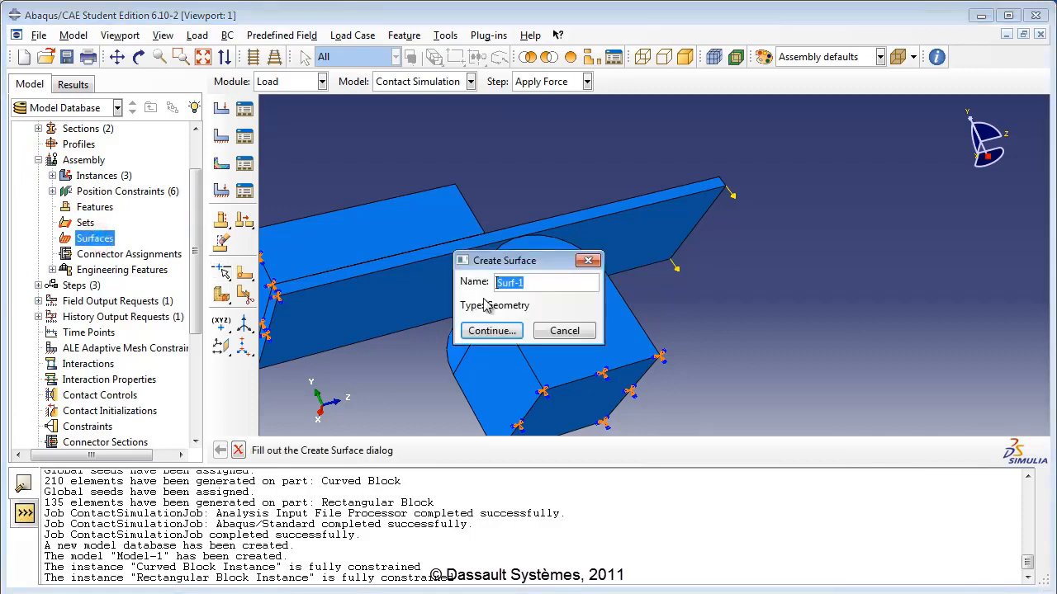
{"action": "type", "text": "rect block bottom"}
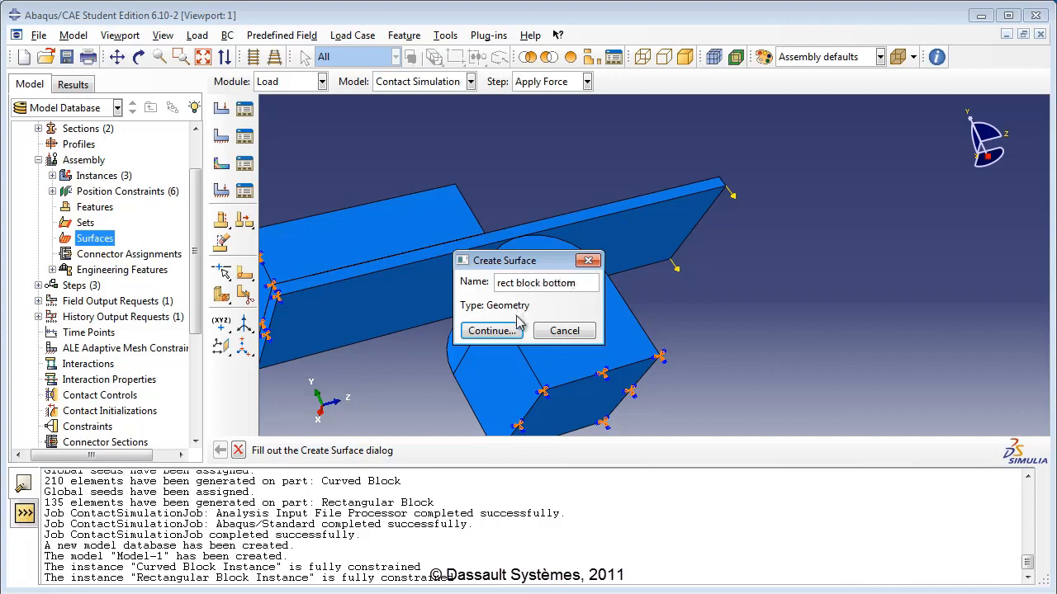
{"action": "left_click", "coordinate": [490, 330]}
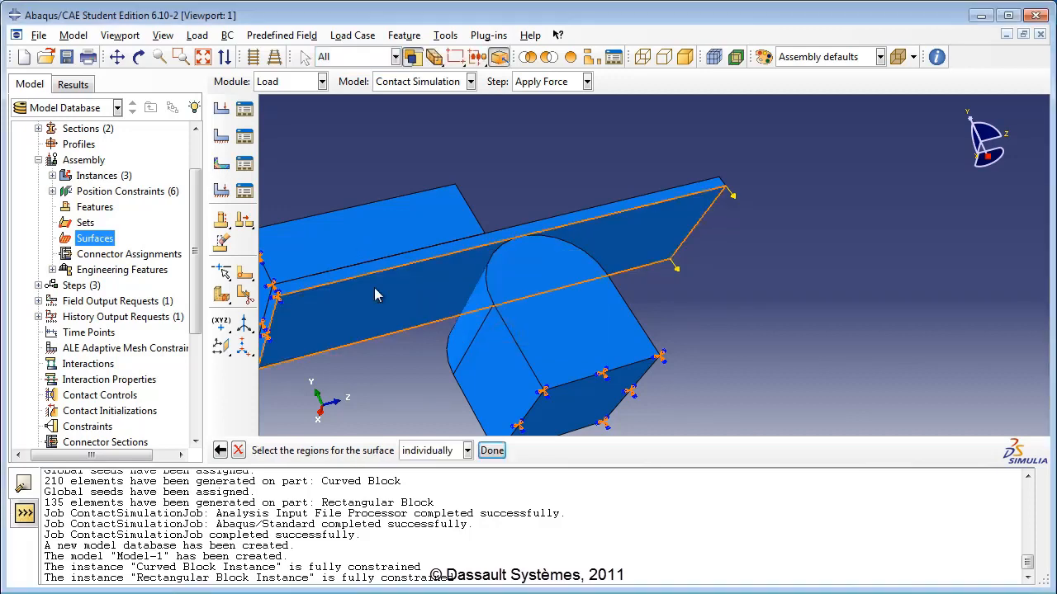
{"action": "left_click", "coordinate": [332, 241]}
Examine which faces the assembly's position constraints Face to Face-2, -3, -5 and -6 refer to.
{"action": "left_click", "coordinate": [52, 175]}
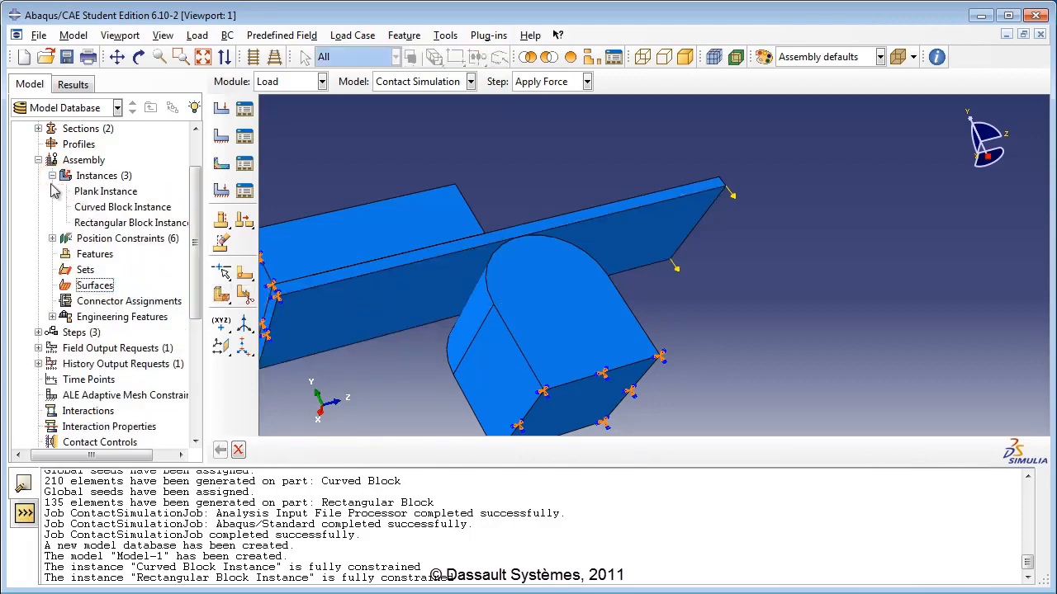
{"action": "left_click", "coordinate": [52, 176]}
{"action": "left_click", "coordinate": [52, 191]}
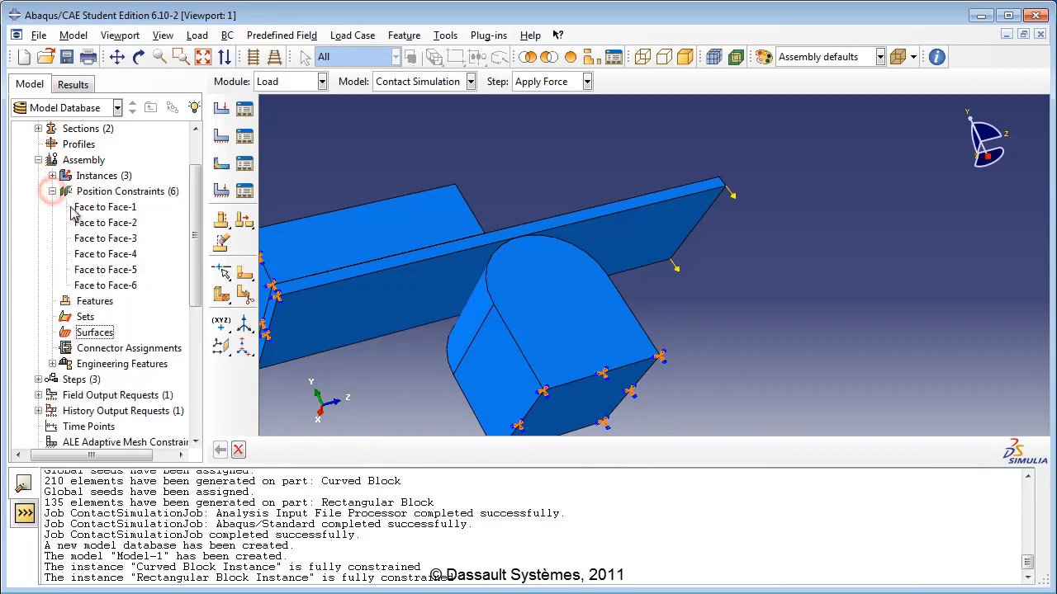
{"action": "left_click", "coordinate": [106, 240]}
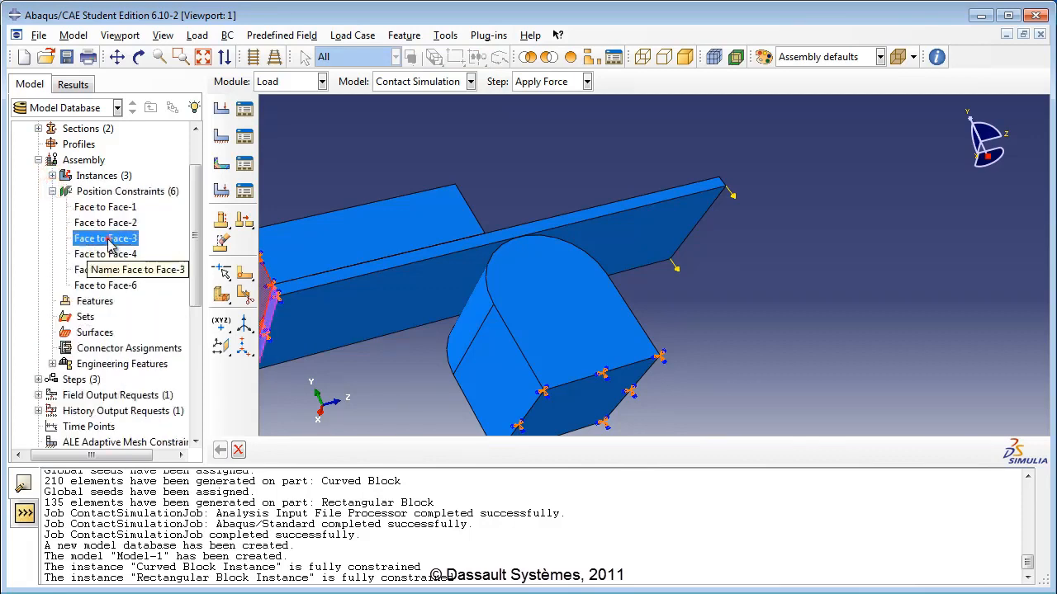
{"action": "left_click", "coordinate": [111, 224]}
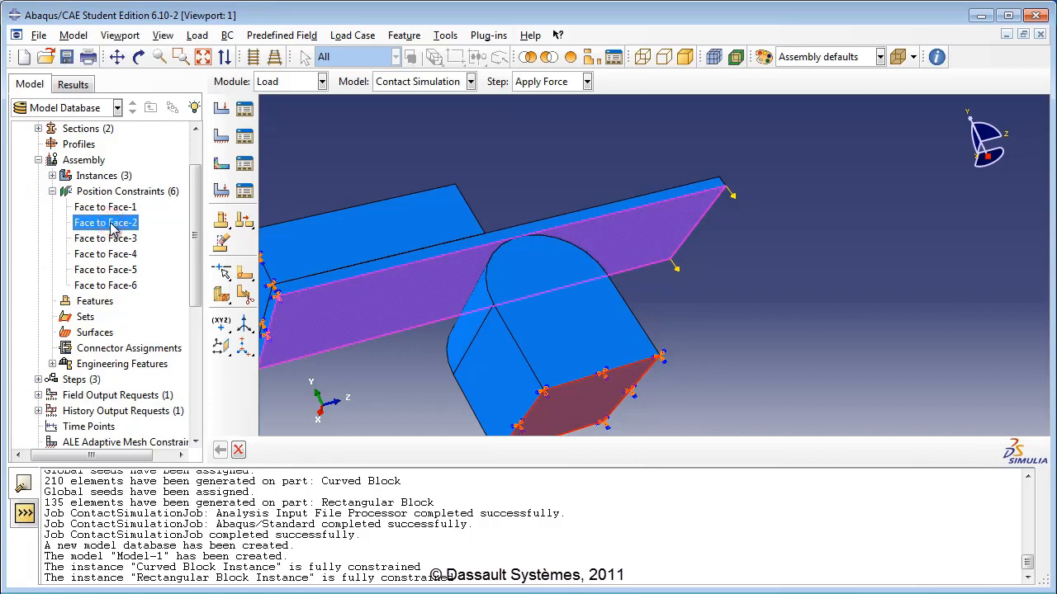
{"action": "left_click", "coordinate": [120, 270]}
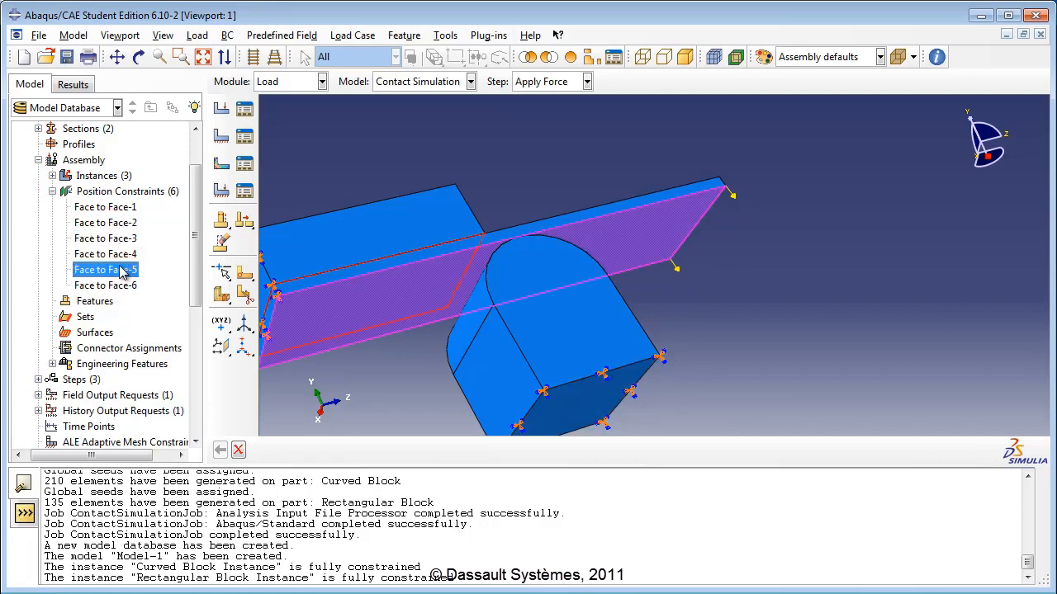
{"action": "left_click", "coordinate": [120, 286]}
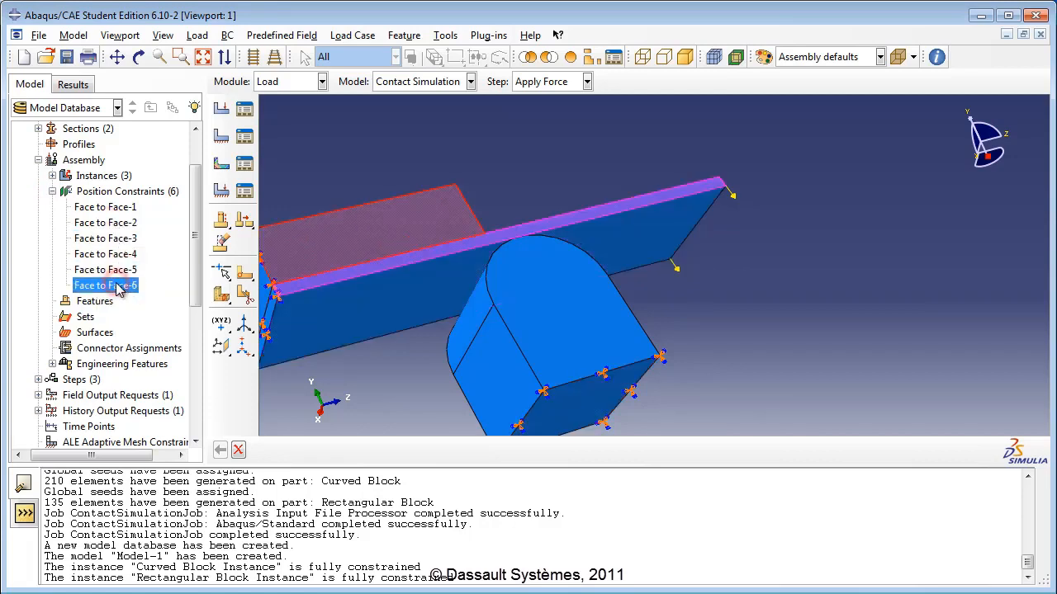
{"action": "left_click", "coordinate": [115, 273]}
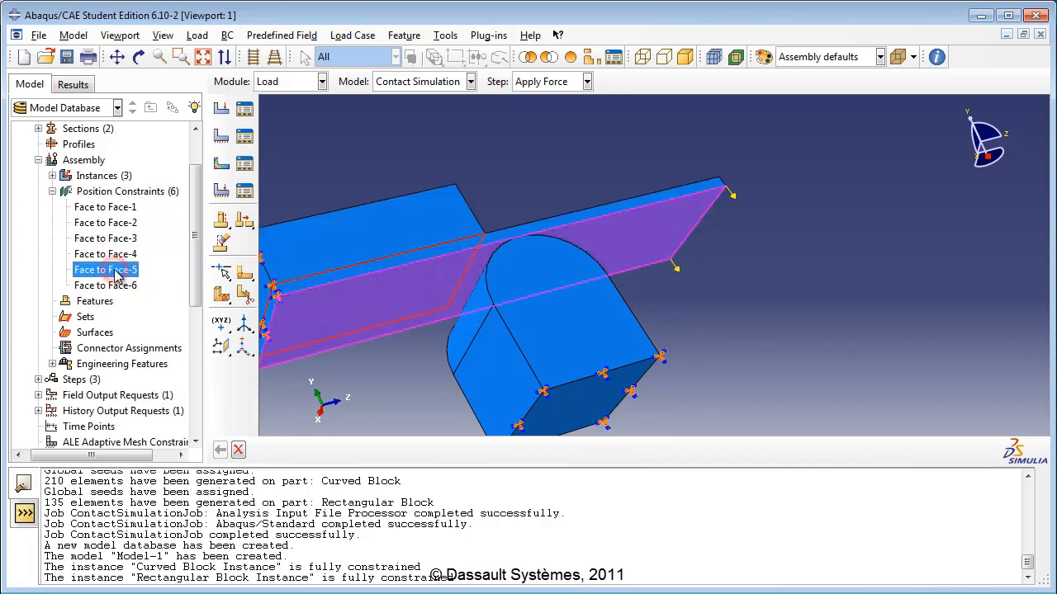
Suppress the Face to Face-5 position constraint and define the rectangular block's underside as an assembly surface named rect block bottom.
{"action": "right_click", "coordinate": [117, 276]}
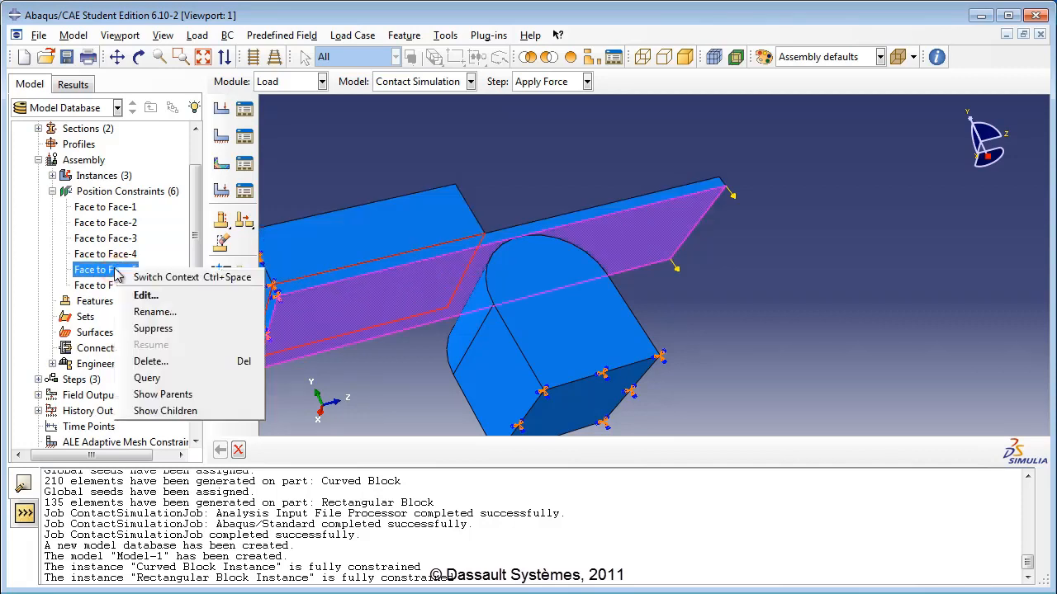
{"action": "left_click", "coordinate": [154, 328]}
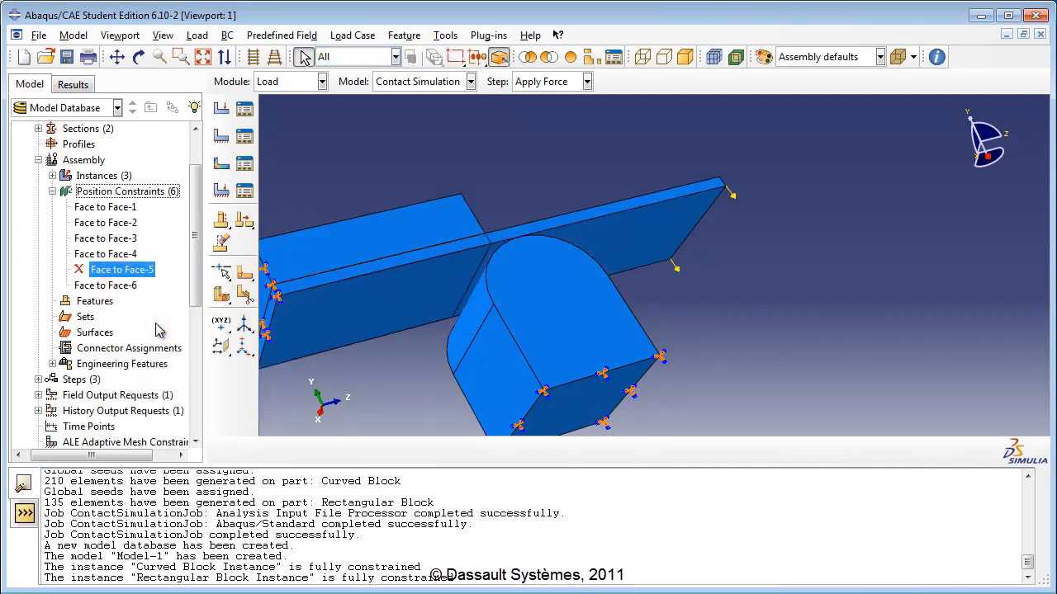
{"action": "left_click_drag", "start_coordinate": [195, 281], "coordinate": [194, 299]}
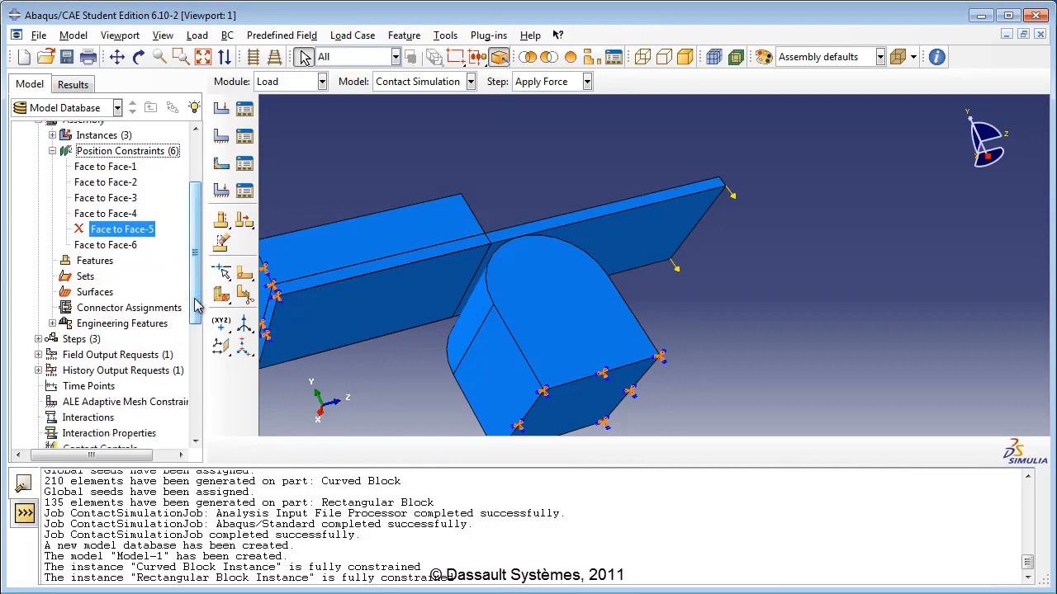
{"action": "double_click", "coordinate": [99, 294]}
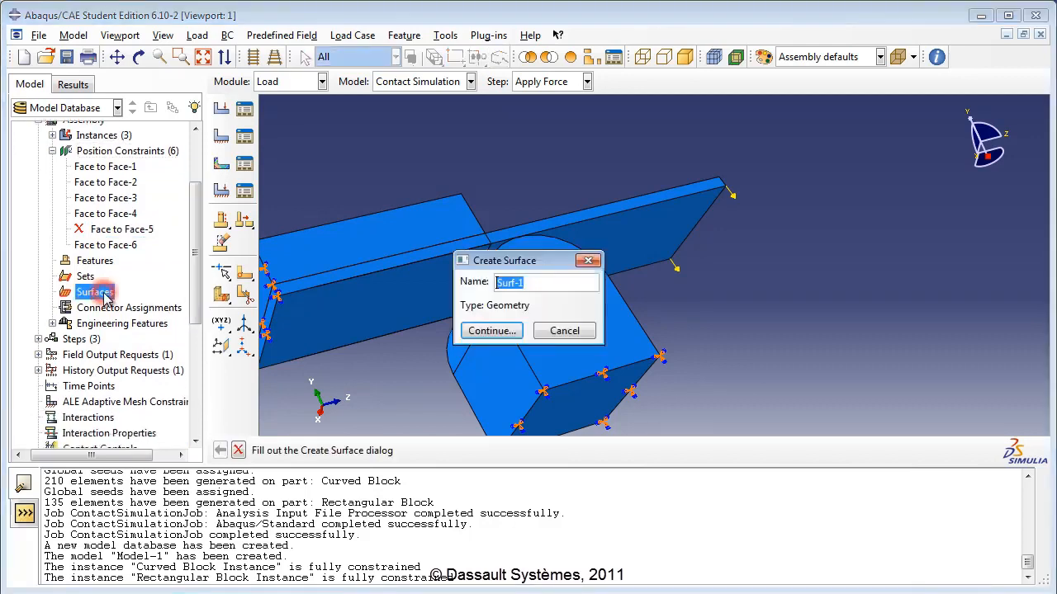
{"action": "type", "text": "rect block bottom"}
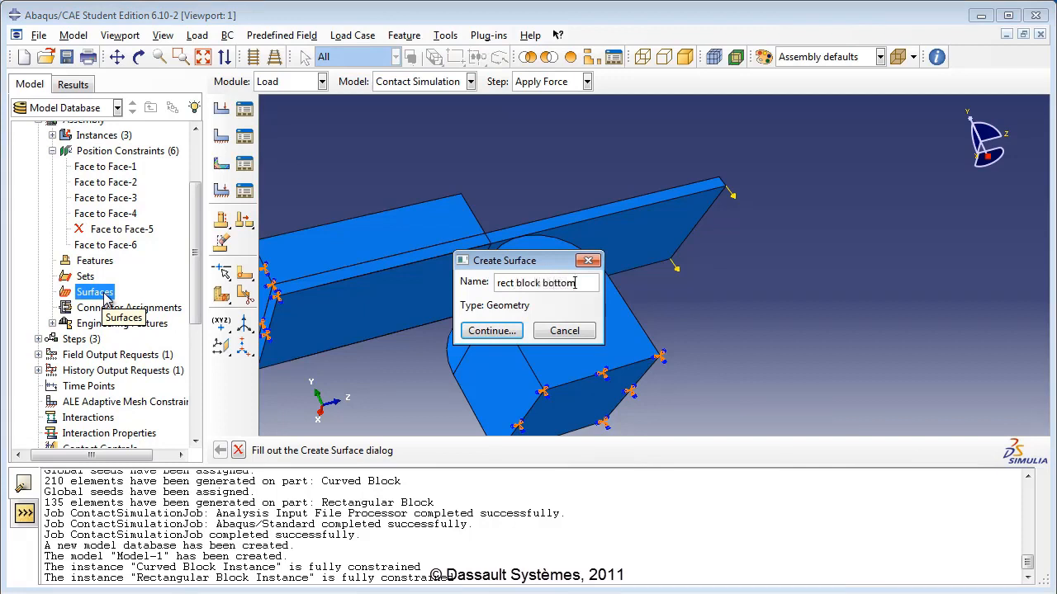
{"action": "left_click", "coordinate": [492, 331]}
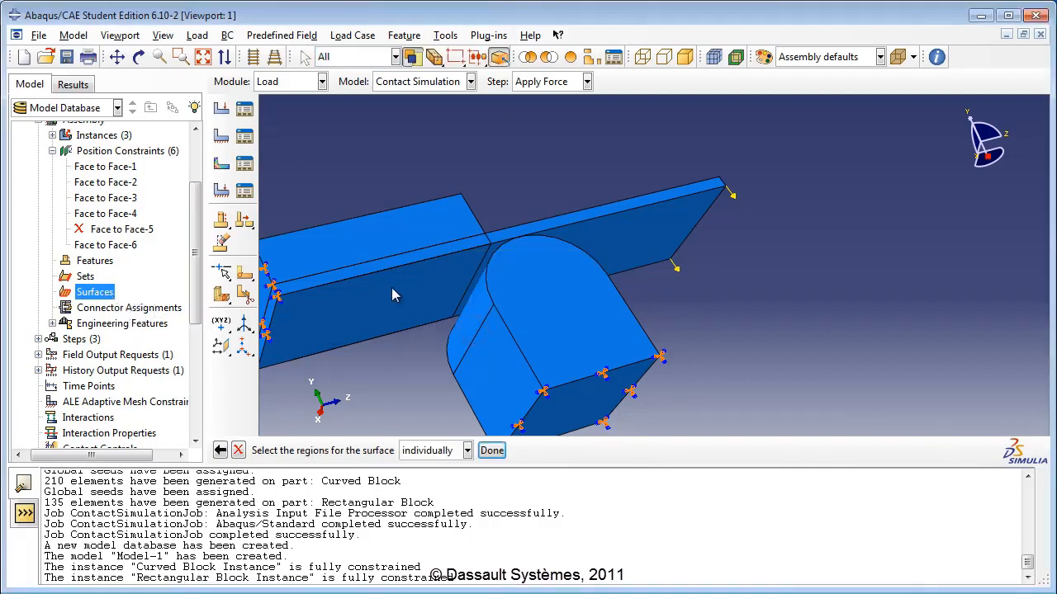
{"action": "left_click", "coordinate": [475, 282]}
{"action": "left_click", "coordinate": [493, 453]}
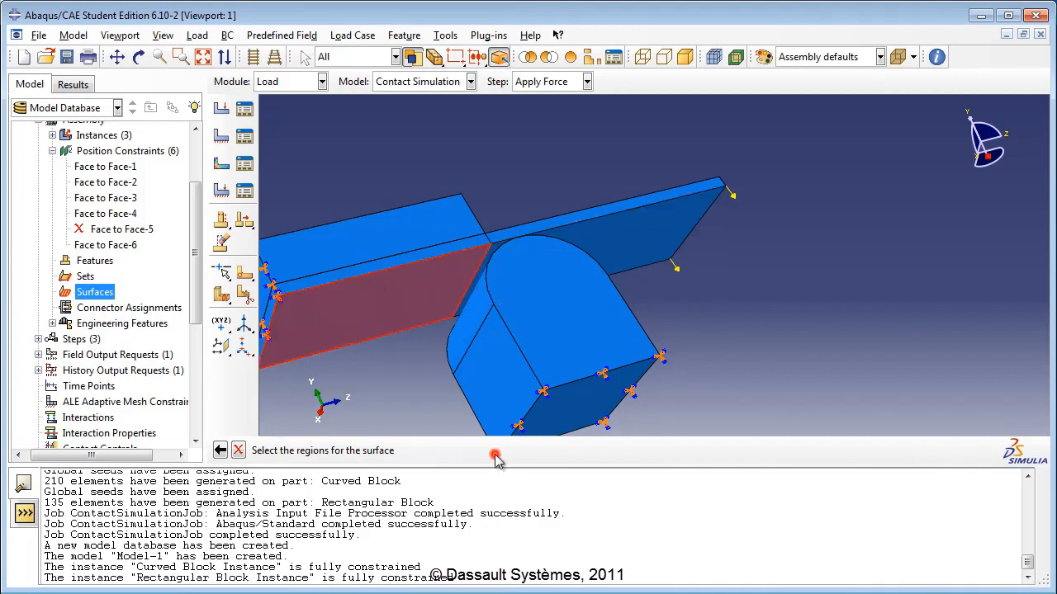
Resume the suppressed Face to Face-5 position constraint.
{"action": "left_click_drag", "start_coordinate": [197, 316], "coordinate": [157, 297]}
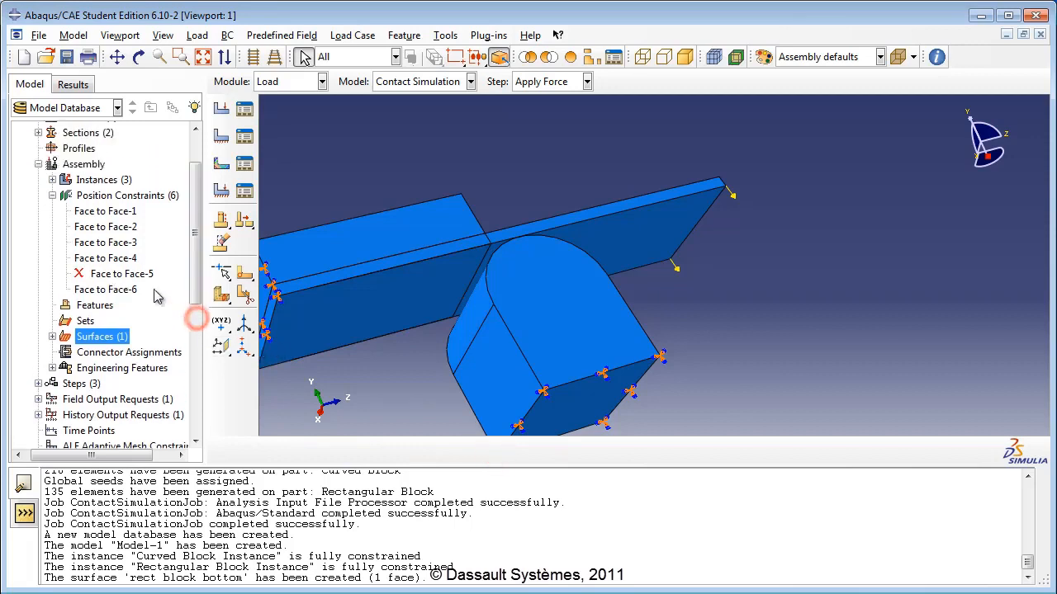
{"action": "right_click", "coordinate": [136, 276]}
{"action": "left_click", "coordinate": [214, 351]}
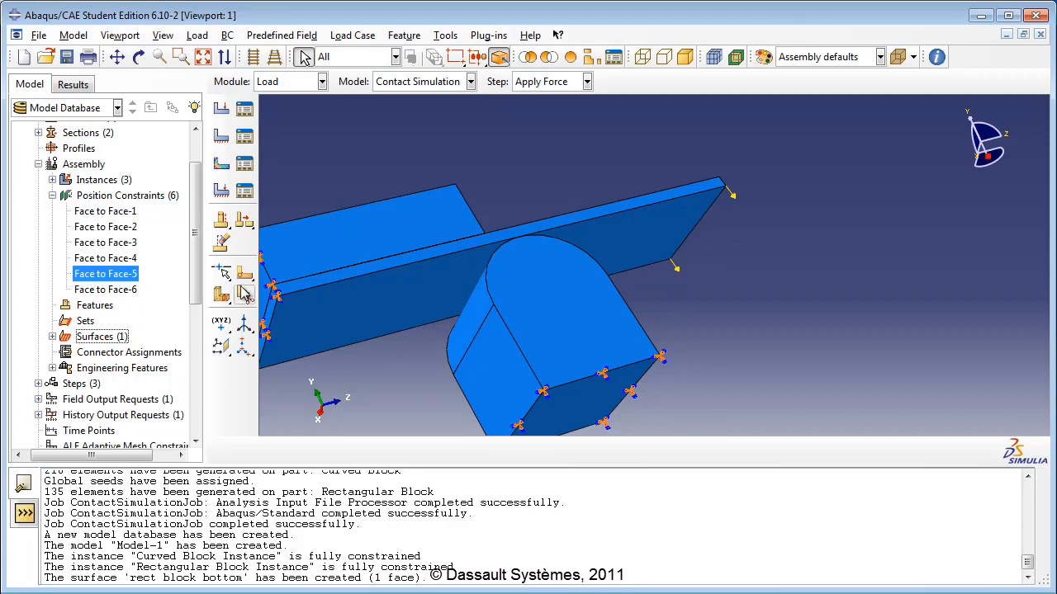
Create an assembly surface named curved block top from the rounded face of the curved block.
{"action": "left_click_drag", "start_coordinate": [196, 274], "coordinate": [187, 316]}
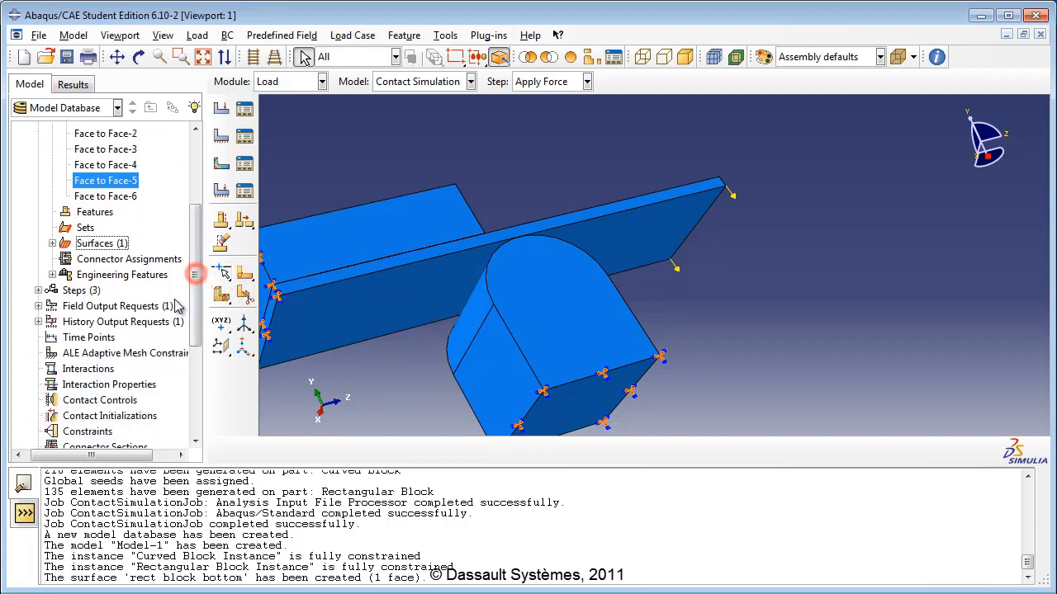
{"action": "left_click", "coordinate": [52, 242]}
{"action": "double_click", "coordinate": [95, 243]}
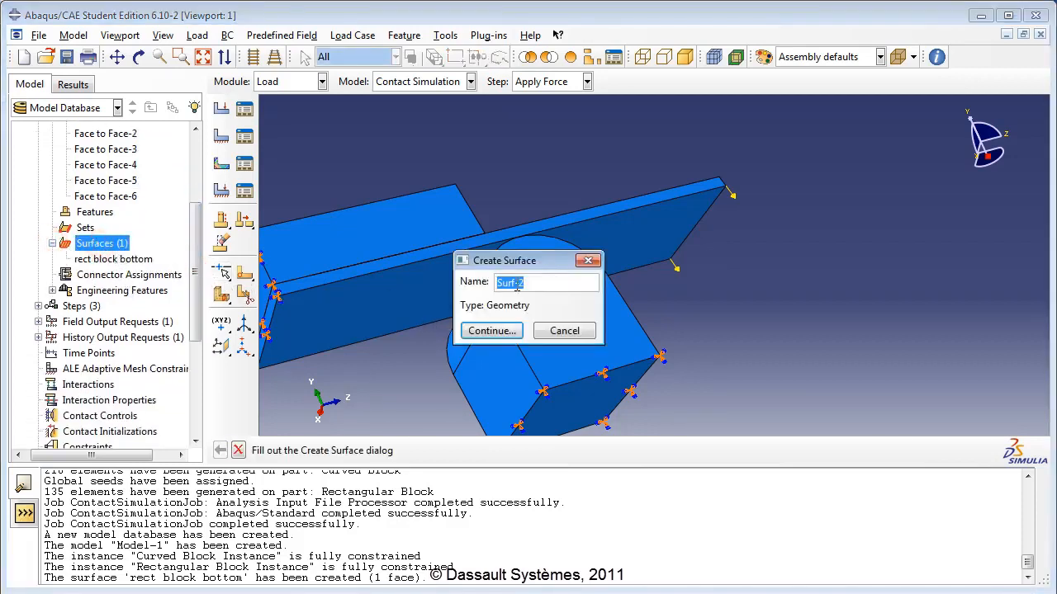
{"action": "type", "text": "curved block top"}
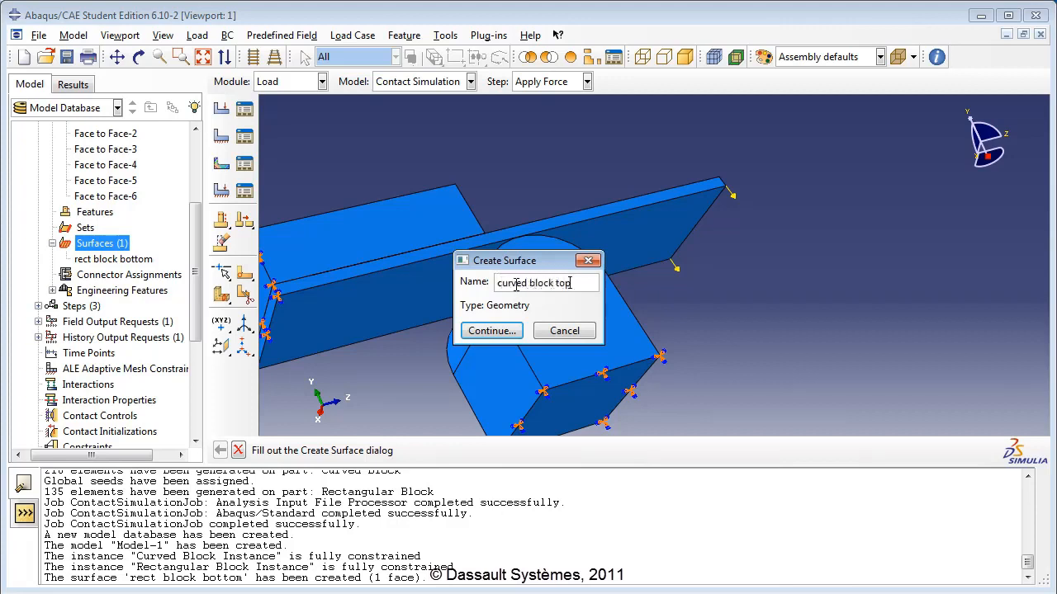
{"action": "left_click", "coordinate": [502, 331]}
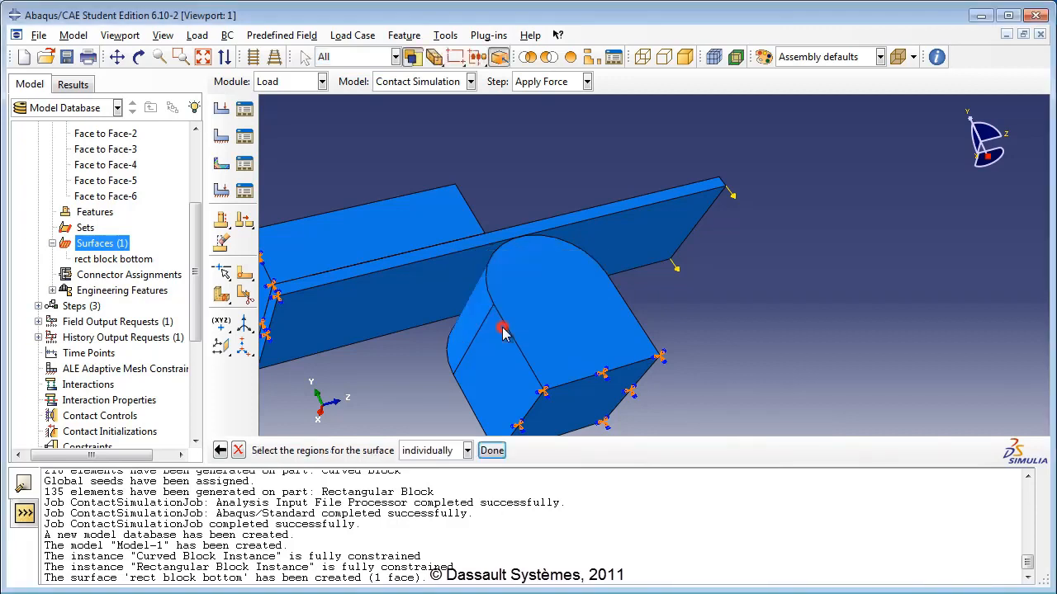
{"action": "left_click", "coordinate": [475, 328]}
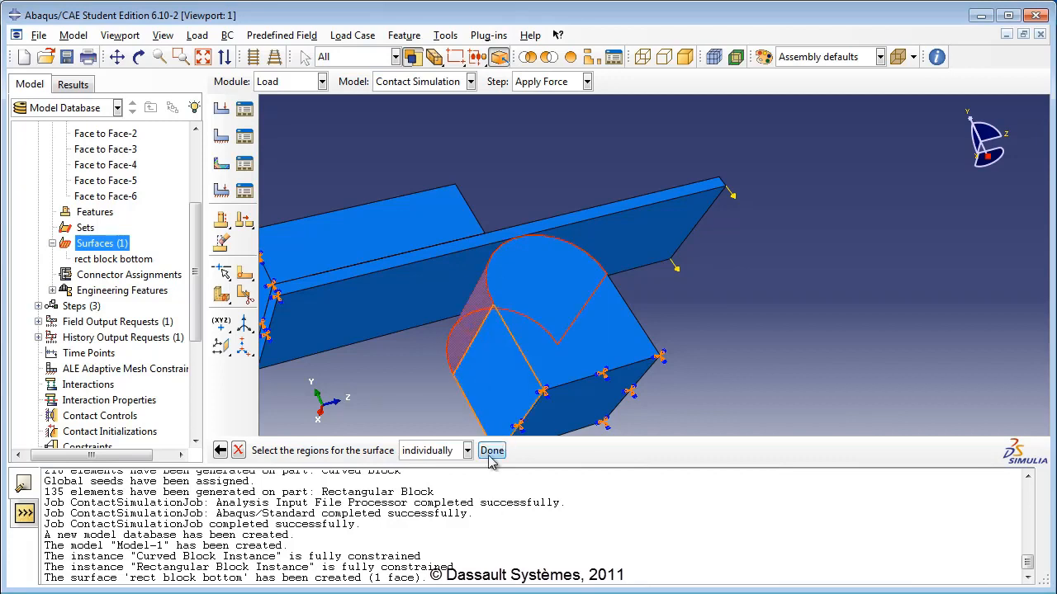
{"action": "left_click", "coordinate": [491, 450]}
Create an assembly surface named plank bottom from the plank's large lower face.
{"action": "double_click", "coordinate": [97, 245]}
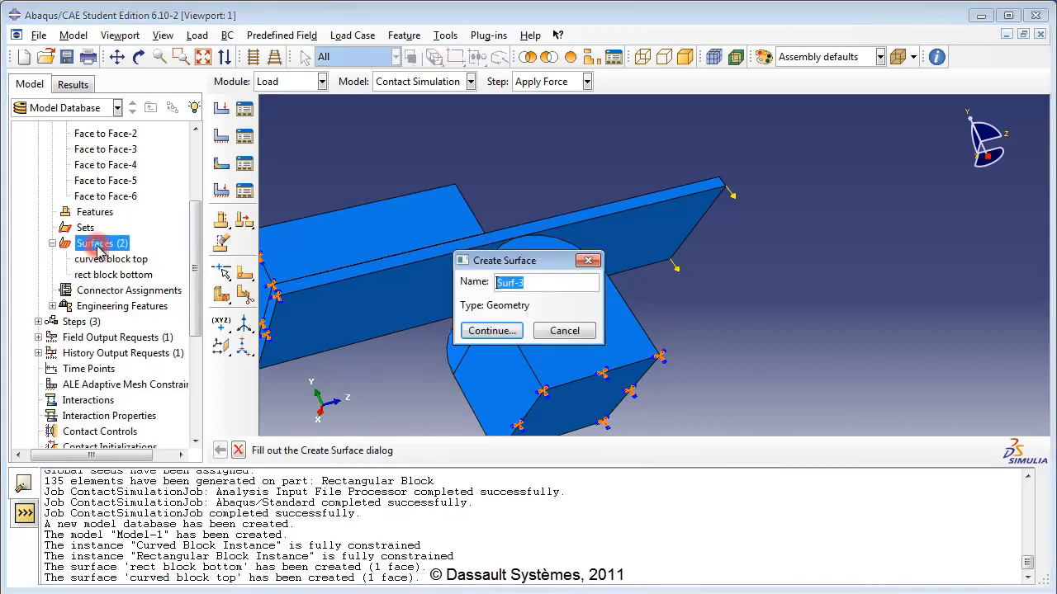
{"action": "type", "text": "plank bottom"}
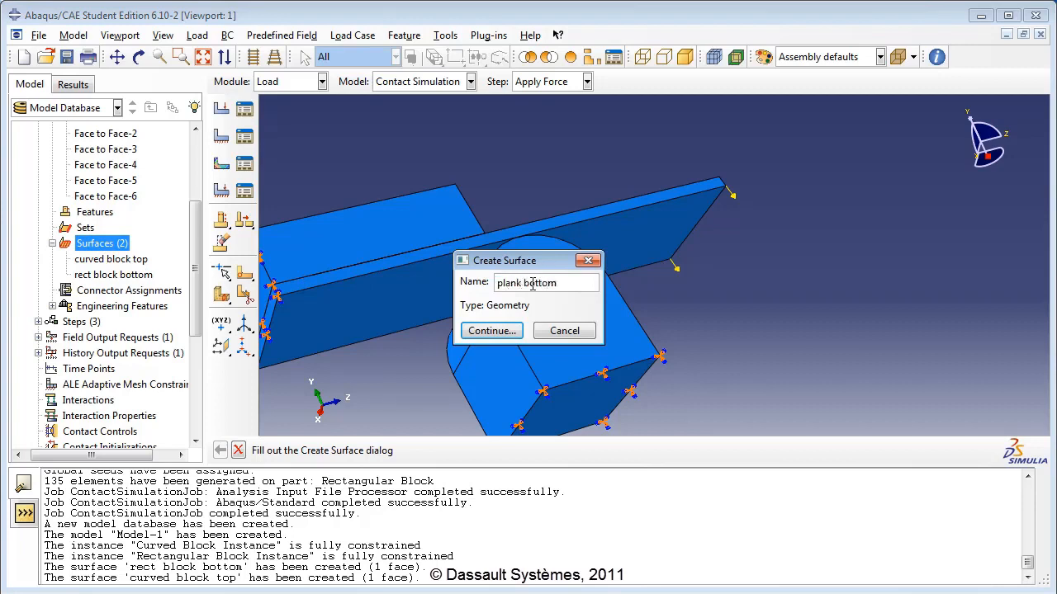
{"action": "left_click", "coordinate": [502, 331]}
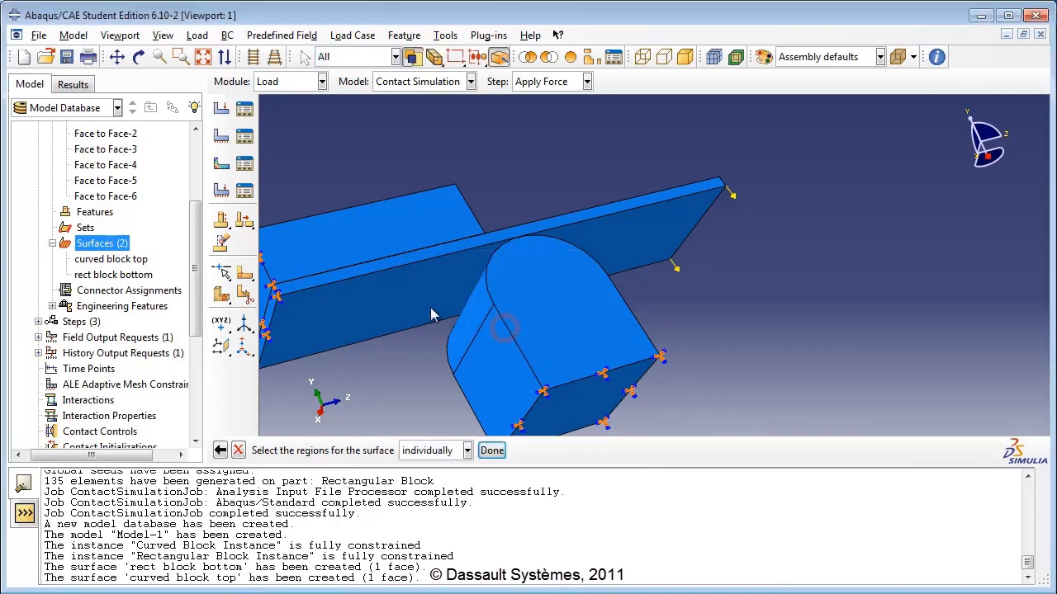
{"action": "left_click", "coordinate": [404, 308]}
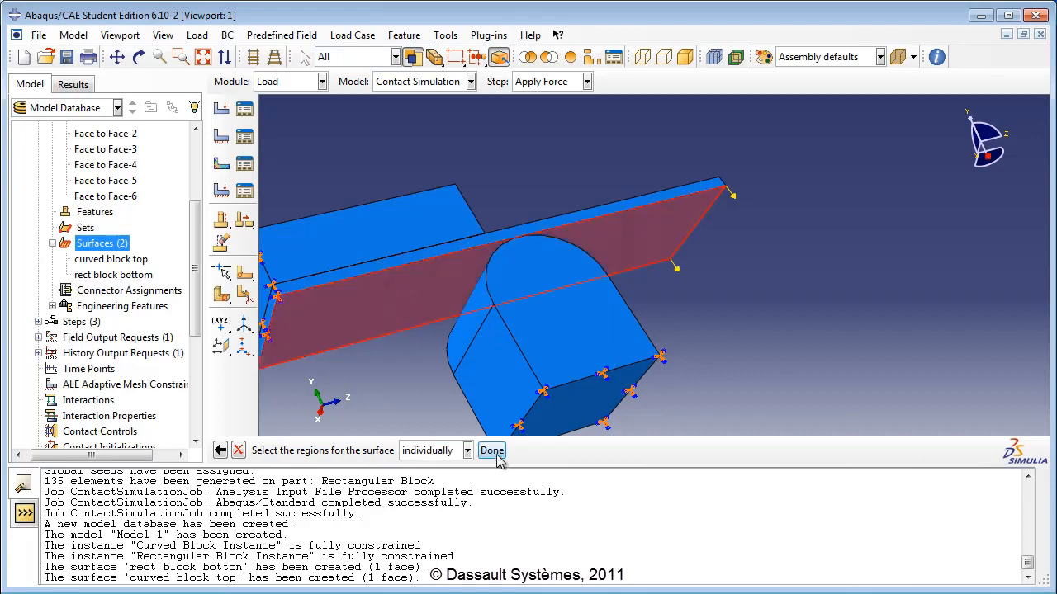
{"action": "left_click", "coordinate": [492, 451]}
Create an assembly surface named plank top from the plank's large upper face.
{"action": "double_click", "coordinate": [120, 245]}
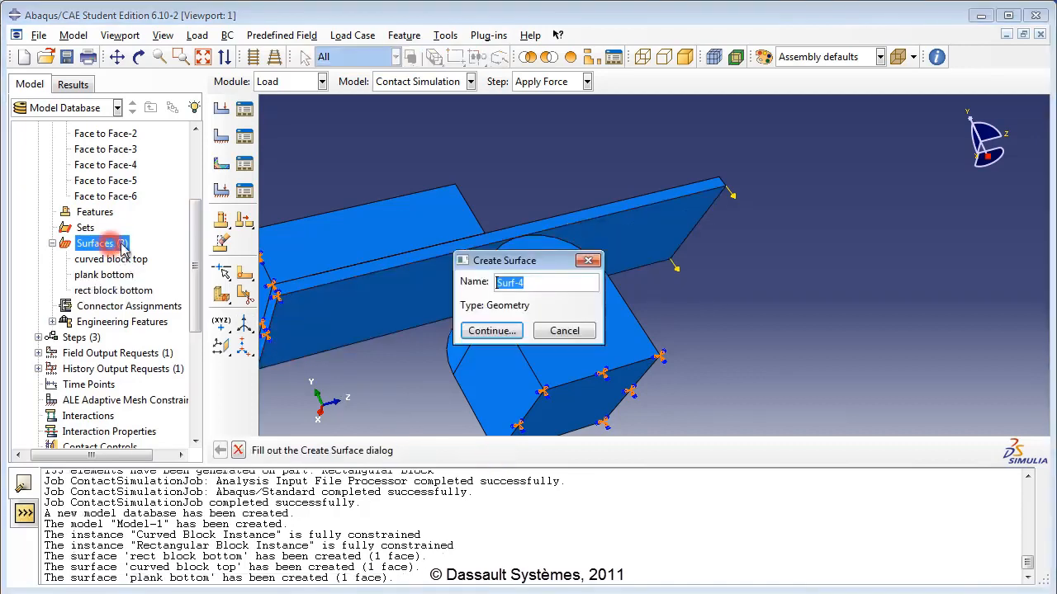
{"action": "type", "text": "plank top"}
{"action": "left_click", "coordinate": [482, 331]}
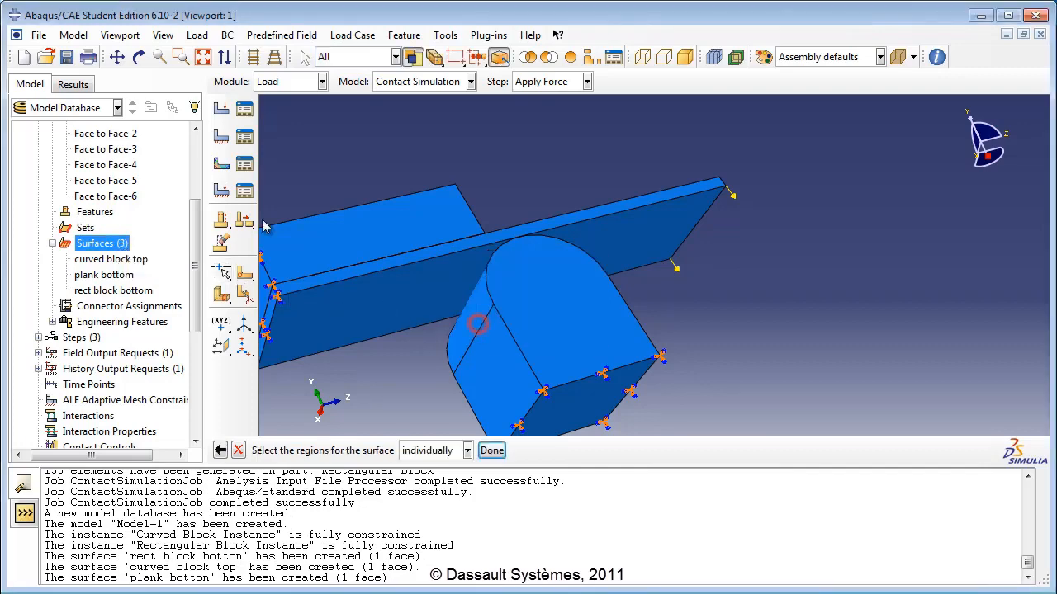
{"action": "left_click", "coordinate": [139, 56]}
{"action": "left_click_drag", "start_coordinate": [606, 231], "coordinate": [663, 339]}
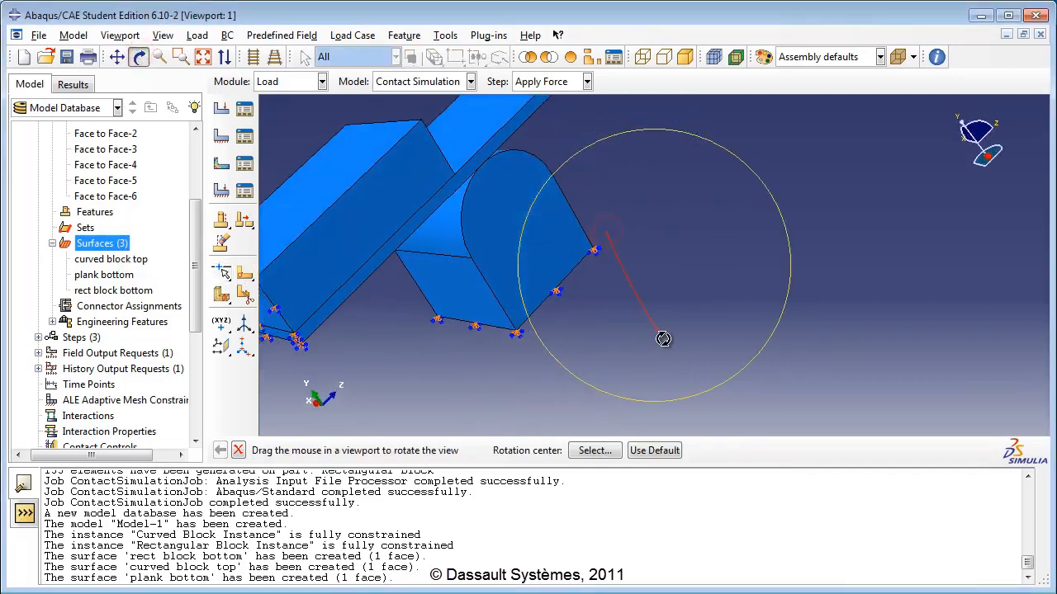
{"action": "left_click", "coordinate": [139, 56]}
{"action": "left_click", "coordinate": [467, 134]}
{"action": "left_click", "coordinate": [495, 451]}
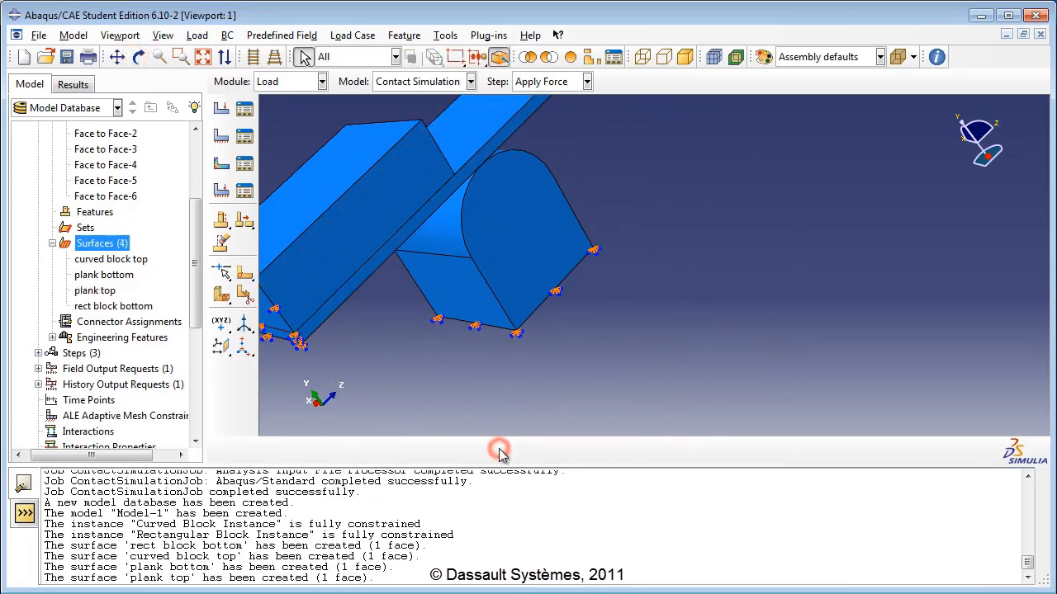
Collapse the Surfaces, Position Constraints and Assembly branches of the model tree.
{"action": "left_click", "coordinate": [51, 244]}
{"action": "scroll", "coordinate": [52, 245], "scroll_direction": "up", "scroll_amount": 4}
{"action": "left_click", "coordinate": [53, 256]}
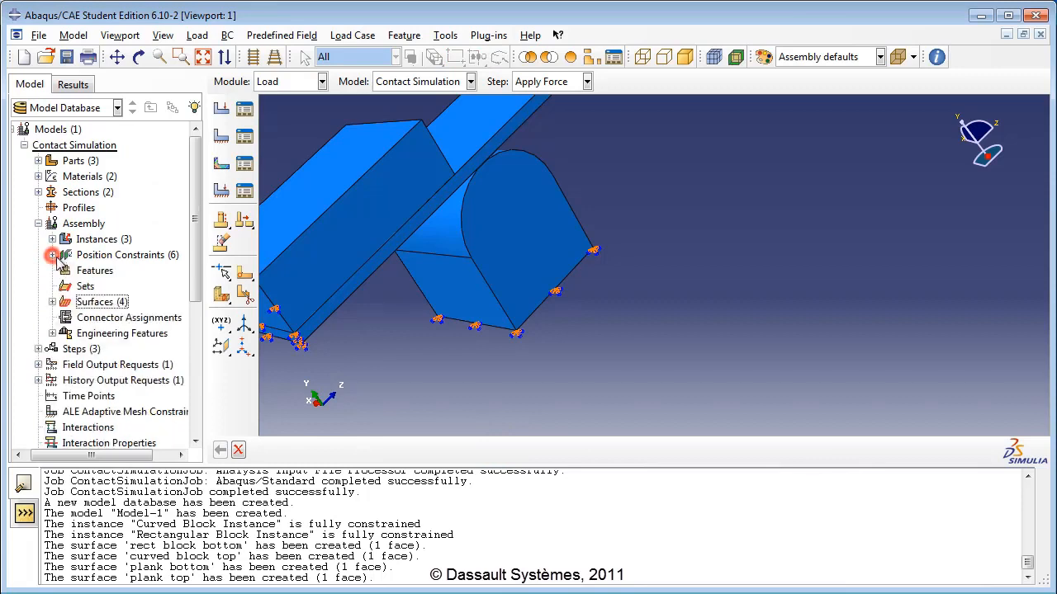
{"action": "left_click", "coordinate": [38, 224]}
Create a contact interaction property named Frictionless with mechanical tangential behavior using the Frictionless friction formulation.
{"action": "scroll", "coordinate": [124, 279], "scroll_direction": "down", "scroll_amount": 3}
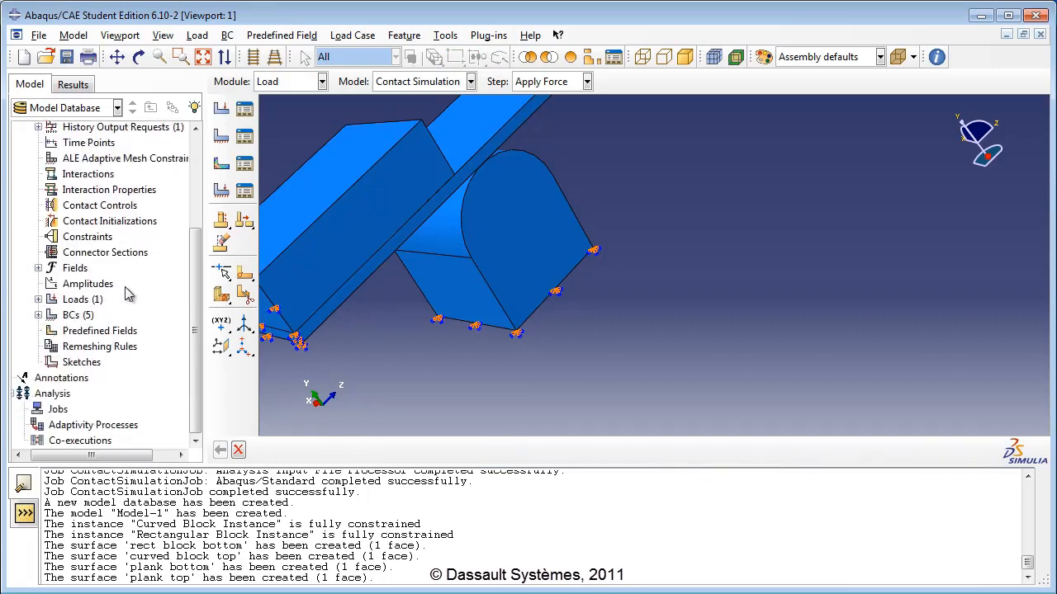
{"action": "double_click", "coordinate": [101, 191]}
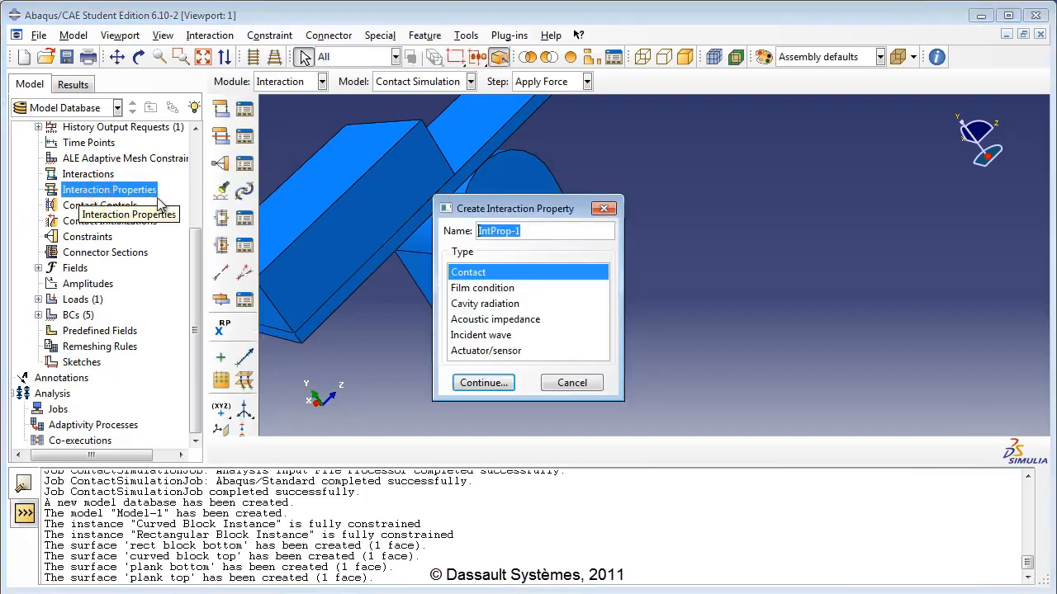
{"action": "type", "text": "Frictionless"}
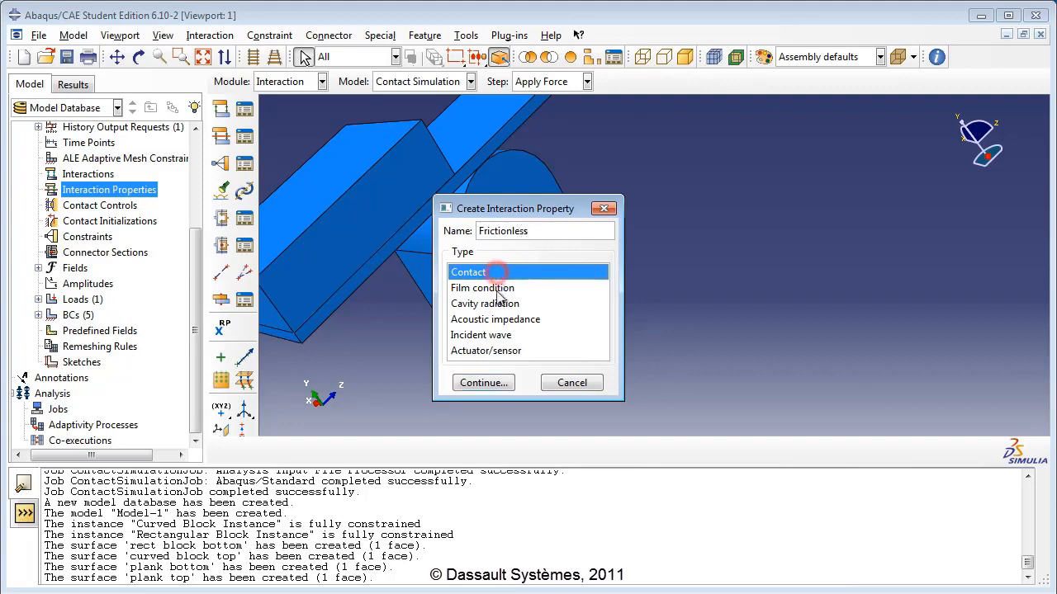
{"action": "left_click", "coordinate": [490, 384]}
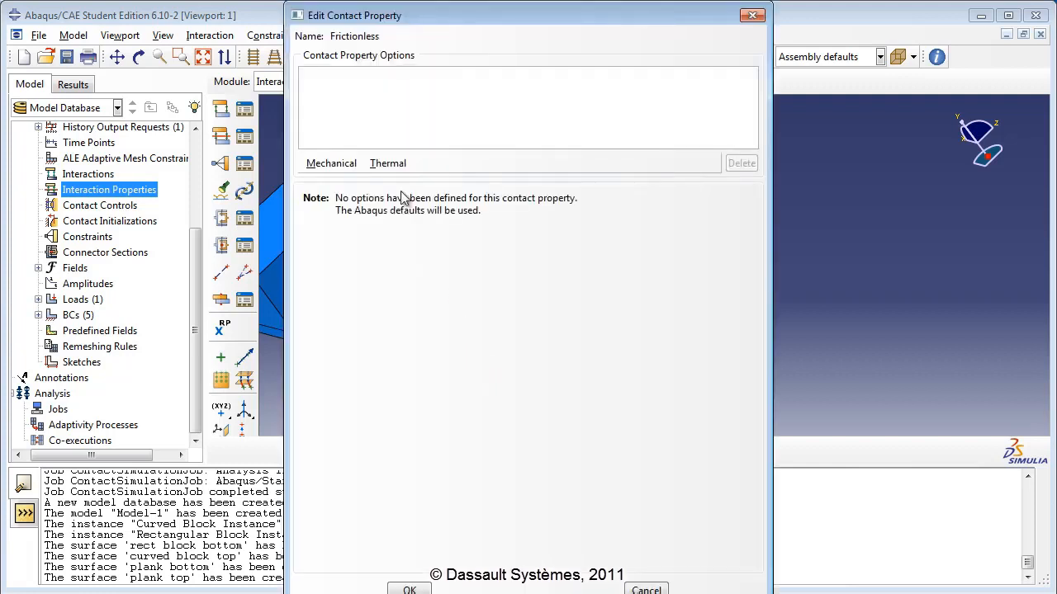
{"action": "left_click", "coordinate": [335, 164]}
{"action": "left_click", "coordinate": [347, 181]}
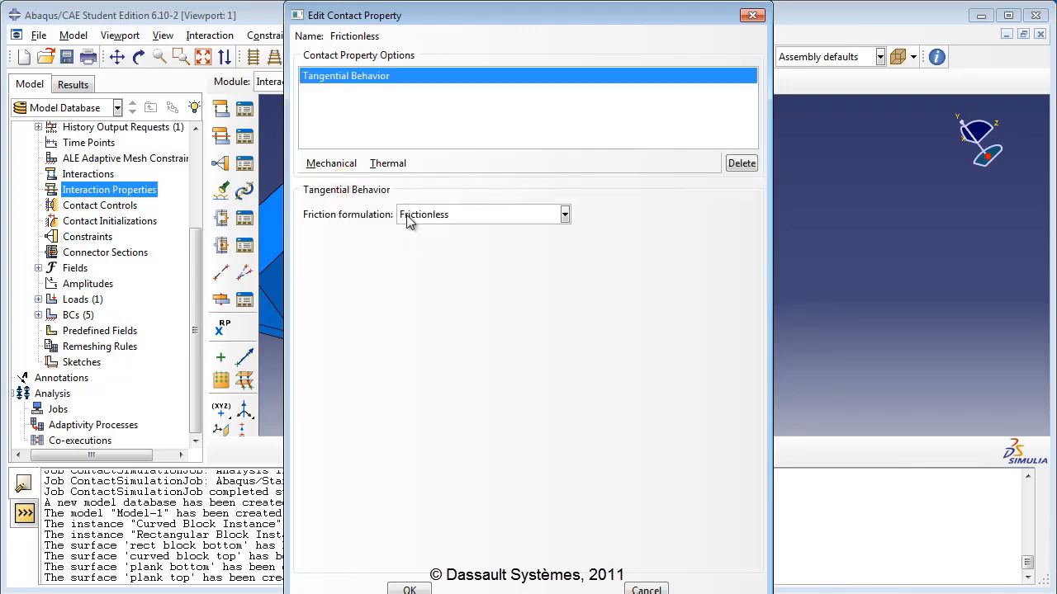
{"action": "left_click", "coordinate": [469, 215]}
{"action": "left_click", "coordinate": [438, 235]}
{"action": "left_click", "coordinate": [410, 590]}
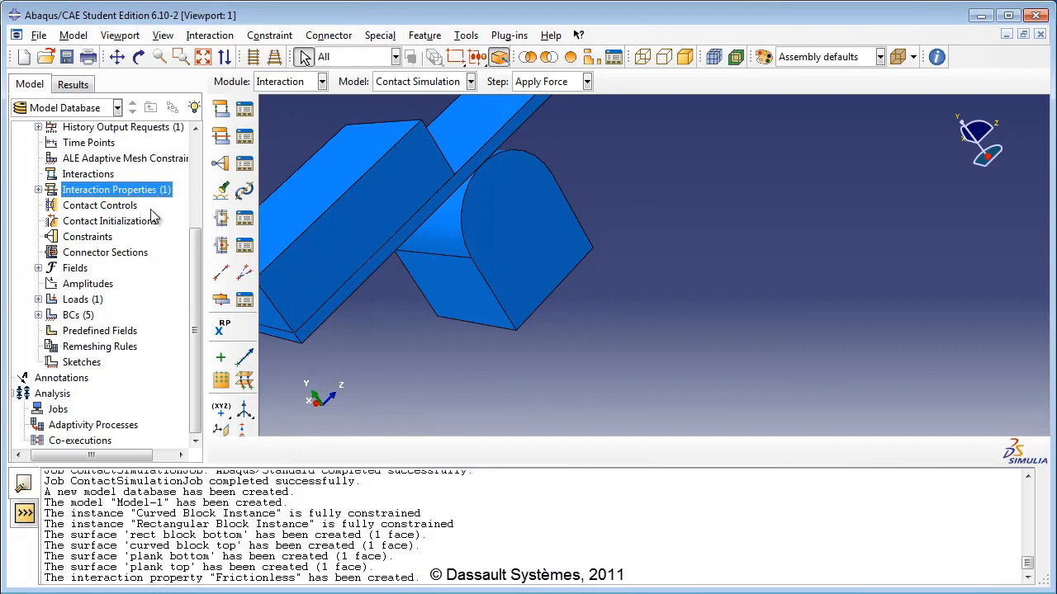
Create a contact interaction property named Frictional and add mechanical tangential behavior to it.
{"action": "double_click", "coordinate": [139, 192]}
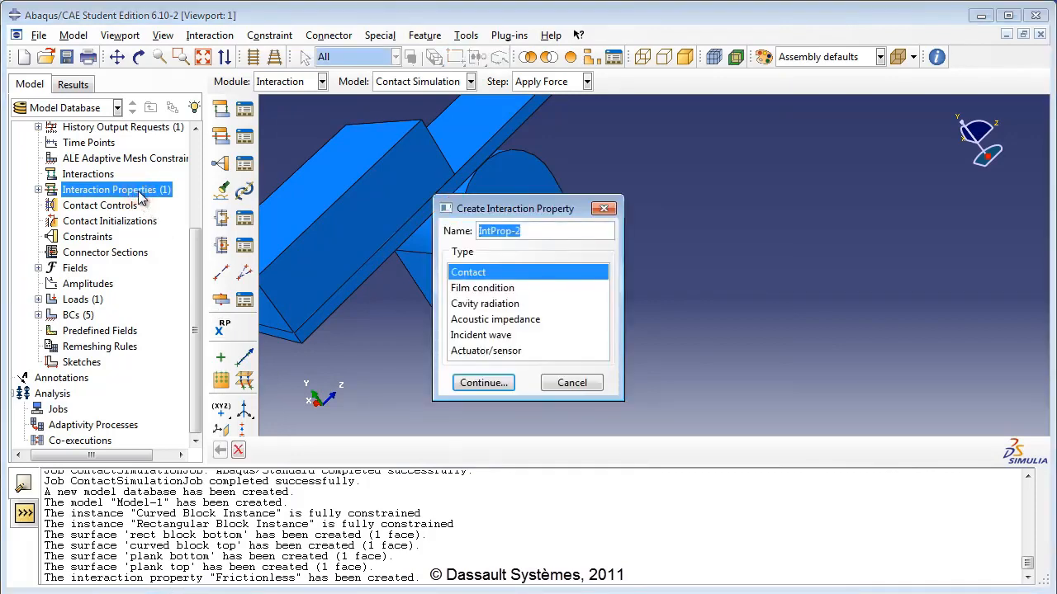
{"action": "type", "text": "Frictional"}
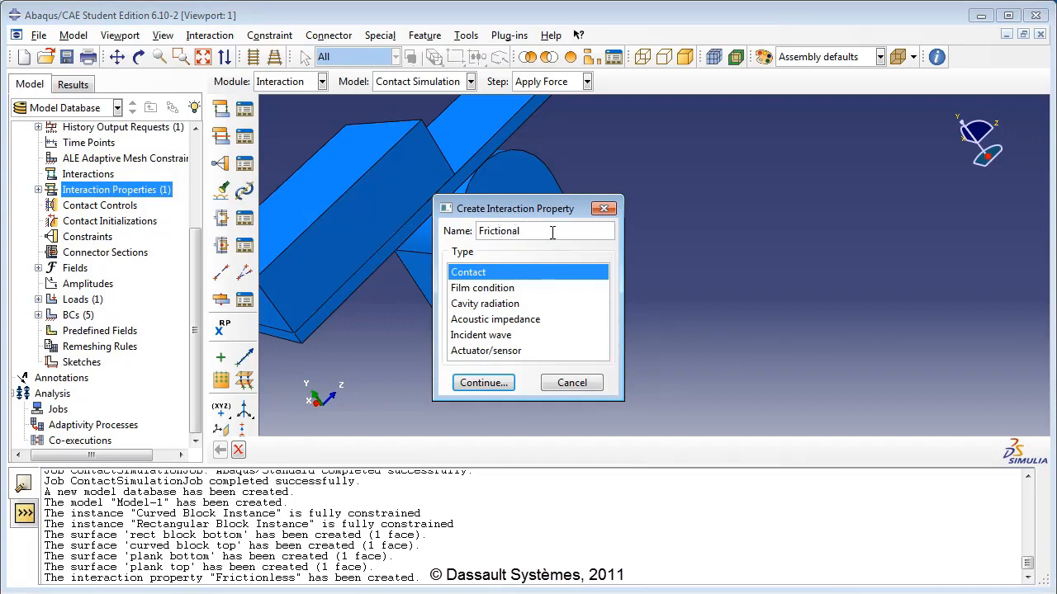
{"action": "left_click", "coordinate": [491, 383]}
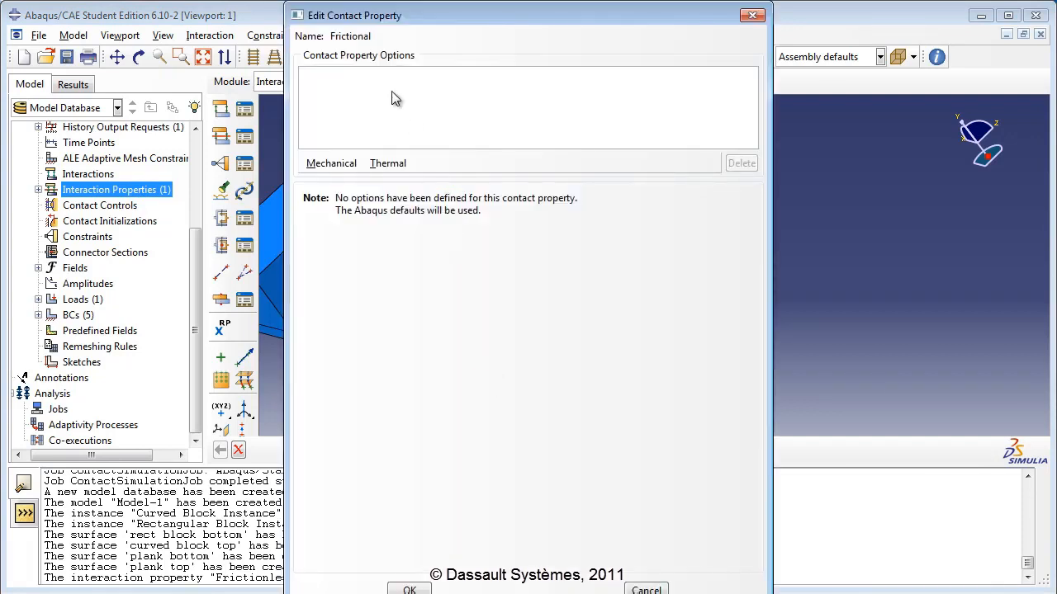
{"action": "left_click", "coordinate": [331, 164]}
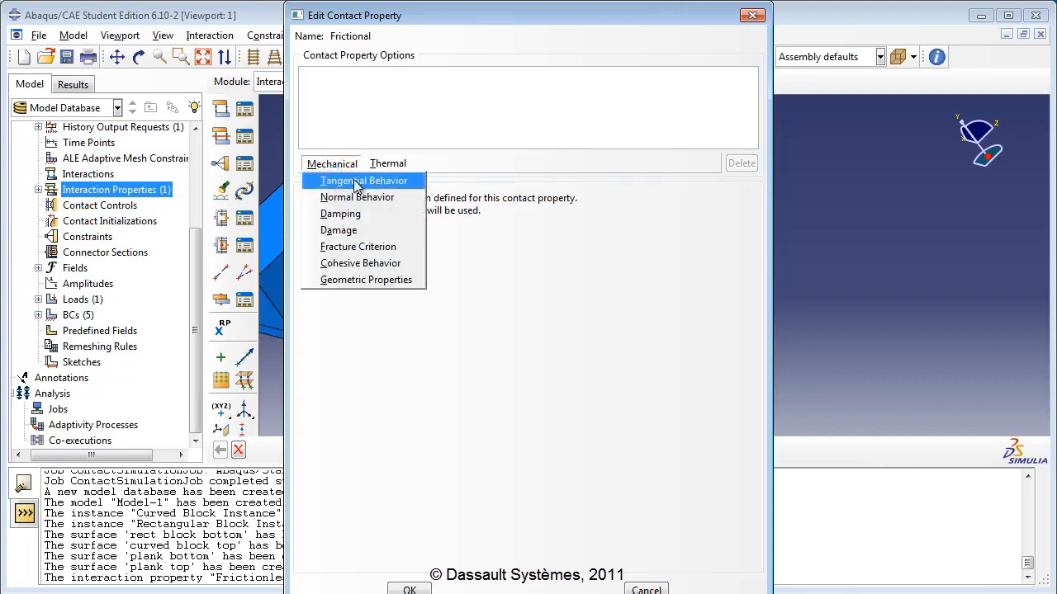
{"action": "left_click", "coordinate": [353, 179]}
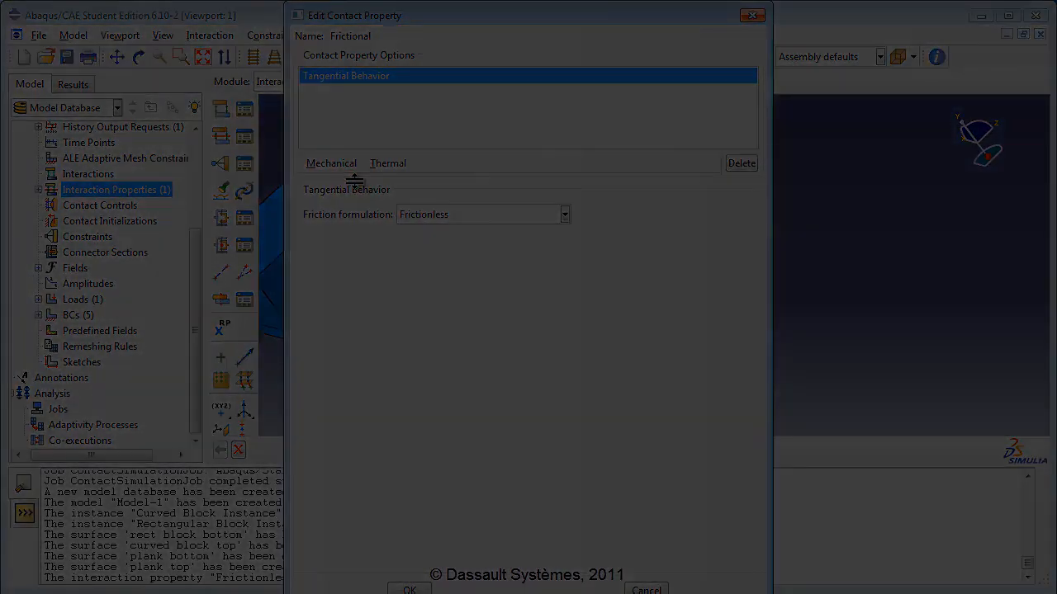
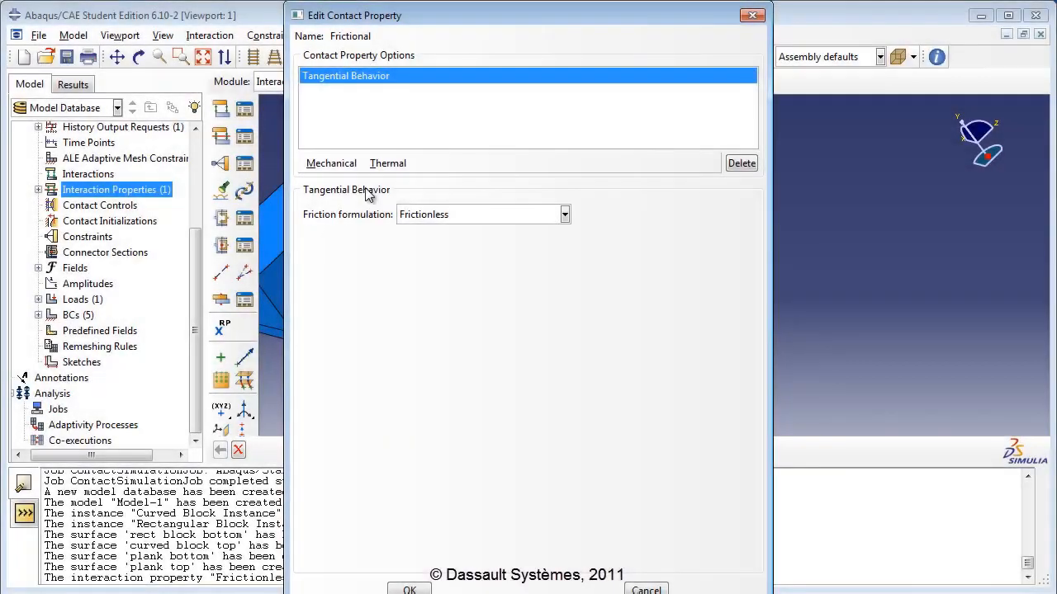
Give the Frictional property the Penalty friction formulation with a friction coefficient of 0.1 and save it.
{"action": "left_click", "coordinate": [474, 216]}
{"action": "left_click", "coordinate": [417, 249]}
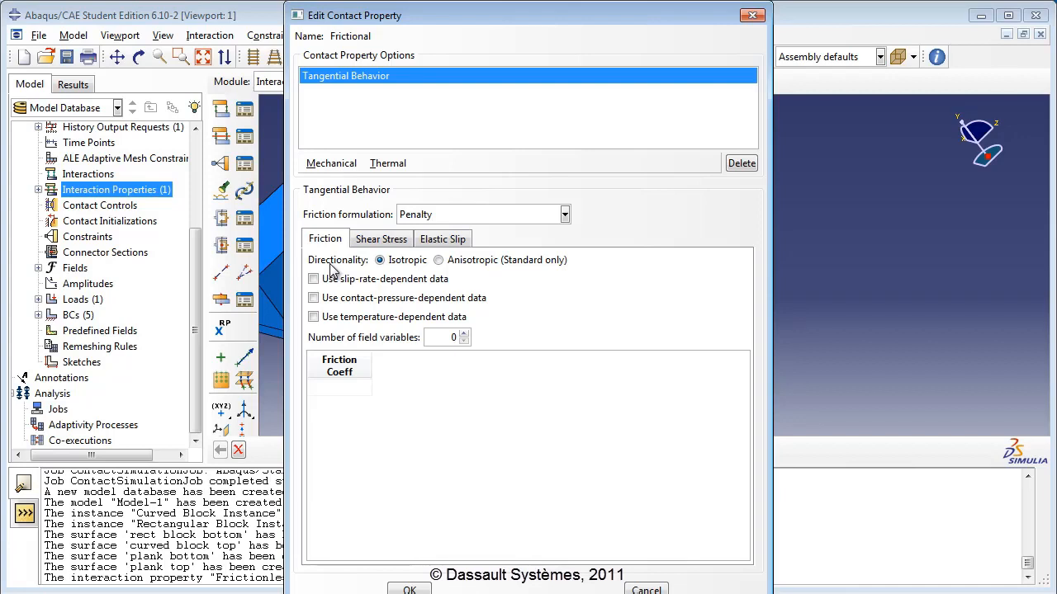
{"action": "left_click", "coordinate": [337, 389]}
{"action": "type", "text": "0.1"}
{"action": "left_click", "coordinate": [401, 405]}
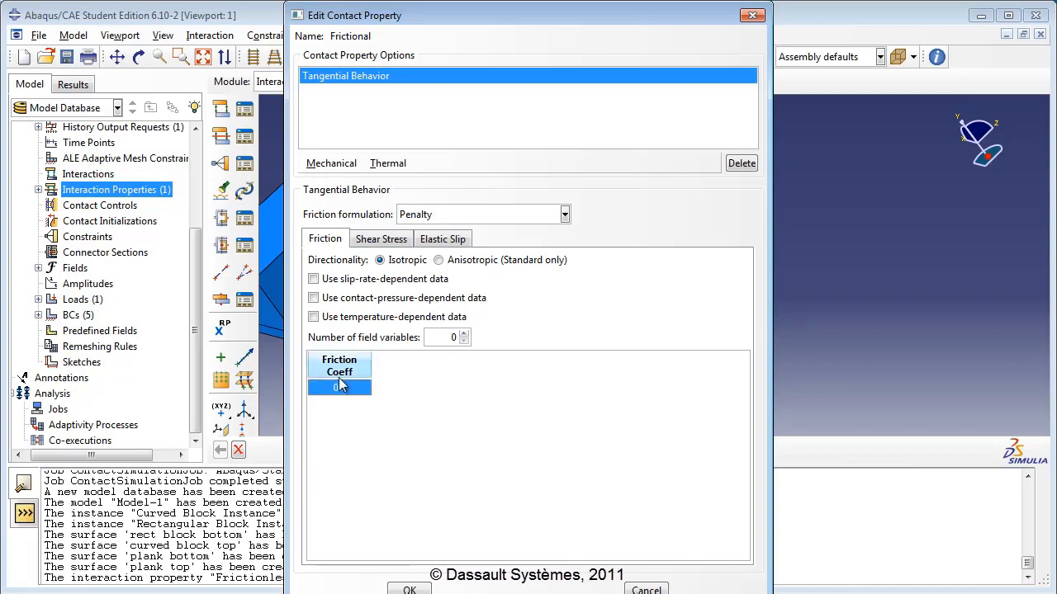
{"action": "left_click", "coordinate": [382, 239]}
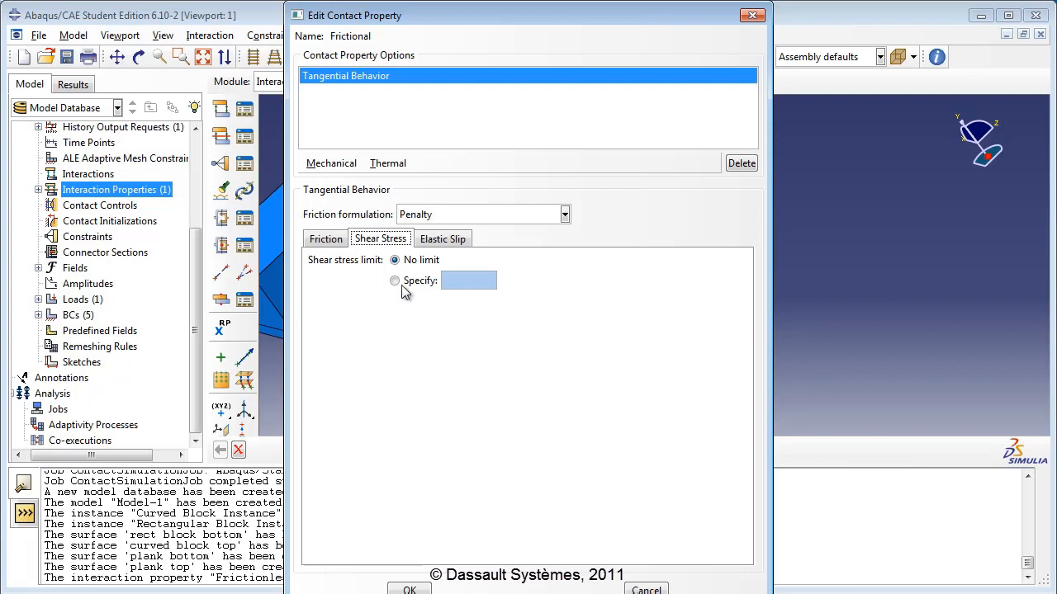
{"action": "left_click", "coordinate": [439, 241]}
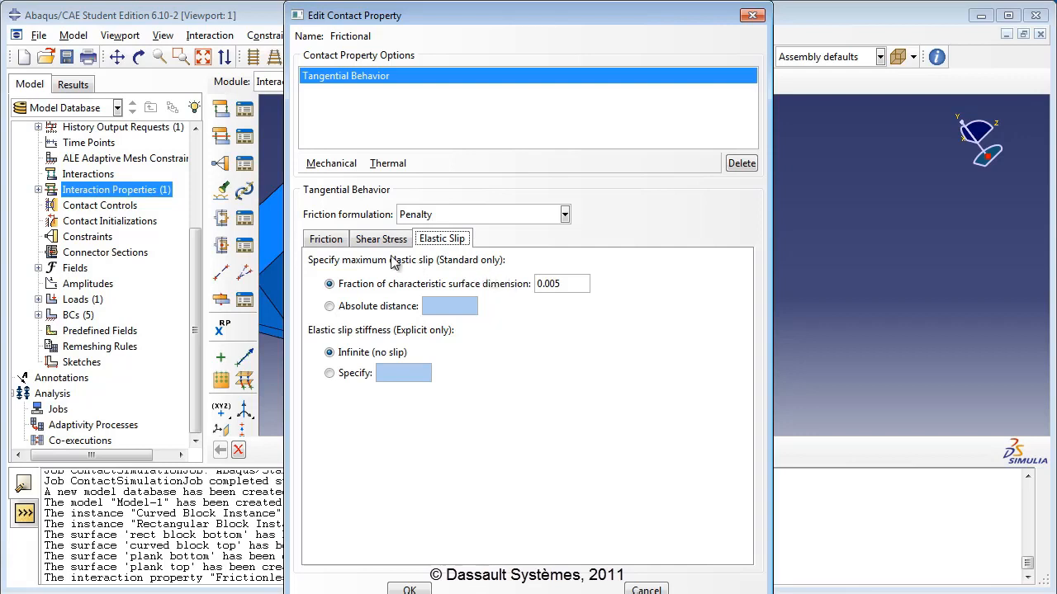
{"action": "left_click", "coordinate": [326, 238]}
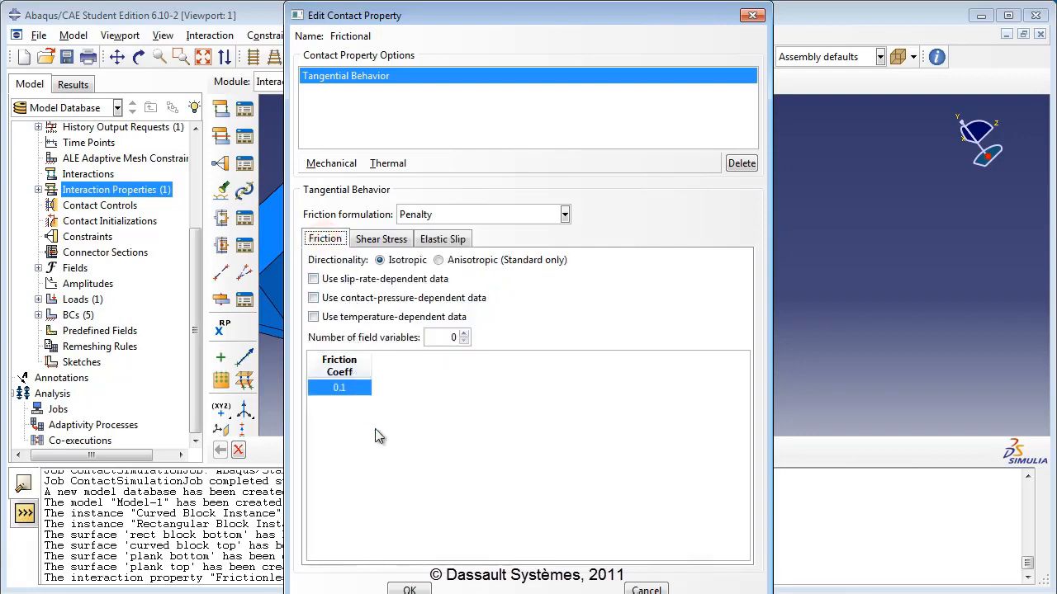
{"action": "left_click", "coordinate": [413, 588]}
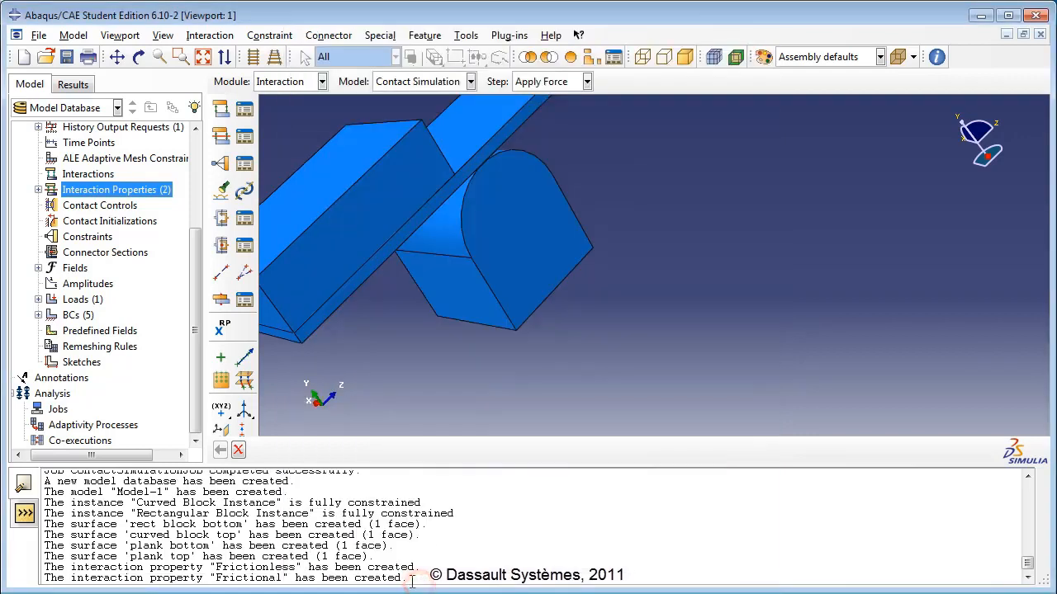
Start a surface-to-surface contact (Standard) interaction named Curved Plank Interaction in the Make Contact step.
{"action": "double_click", "coordinate": [99, 175]}
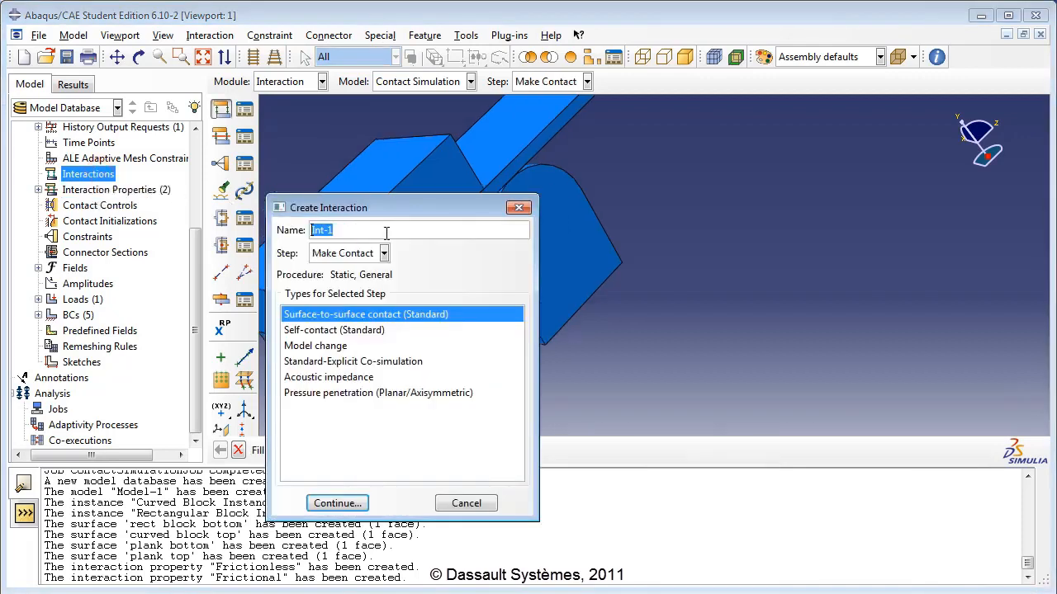
{"action": "type", "text": "Curved Plank Intera"}
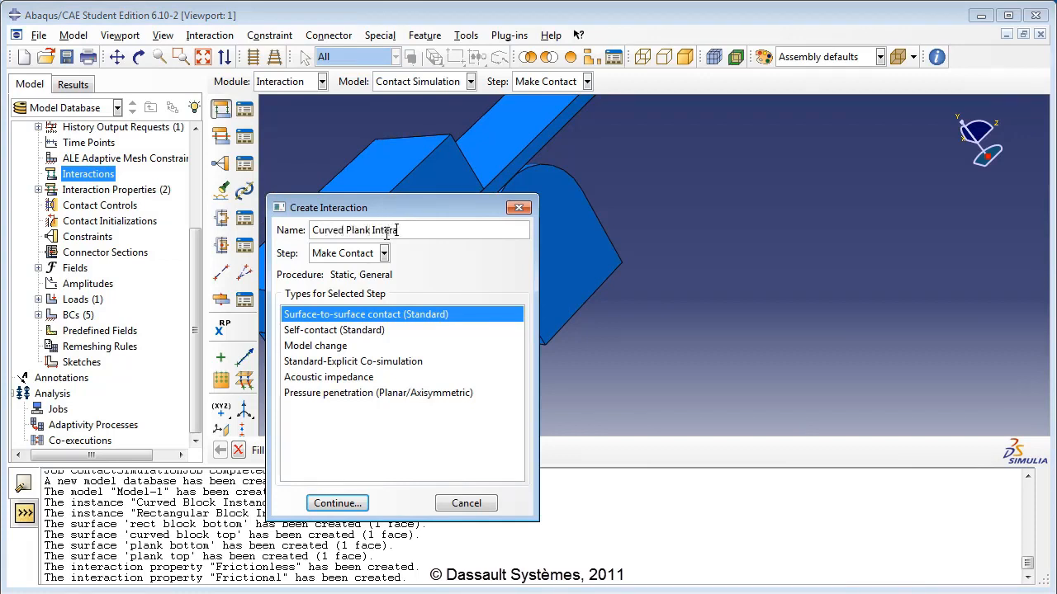
{"action": "type", "text": "ction"}
{"action": "left_click", "coordinate": [361, 258]}
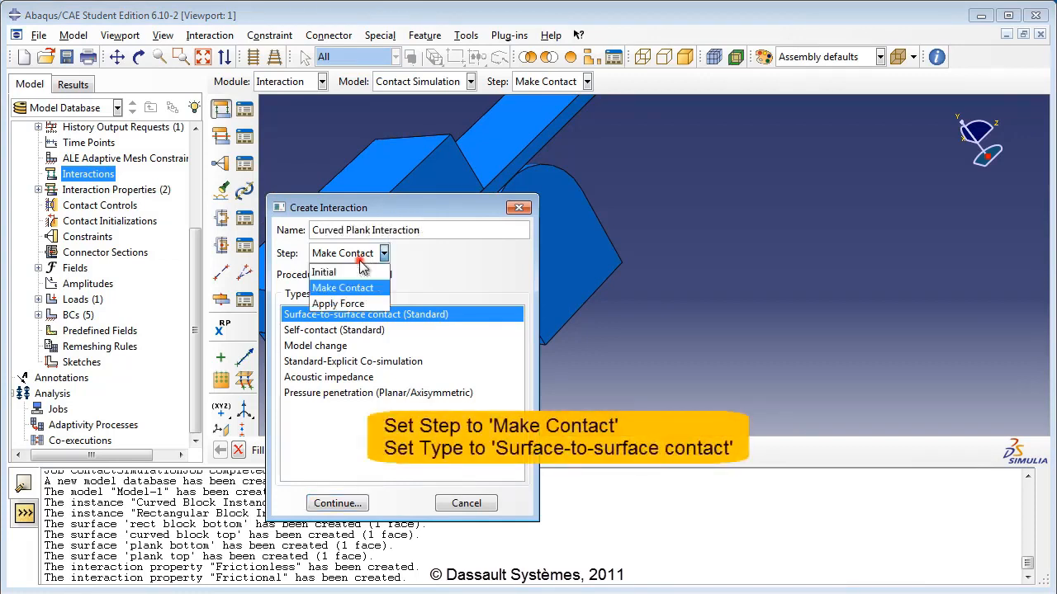
{"action": "left_click", "coordinate": [346, 287]}
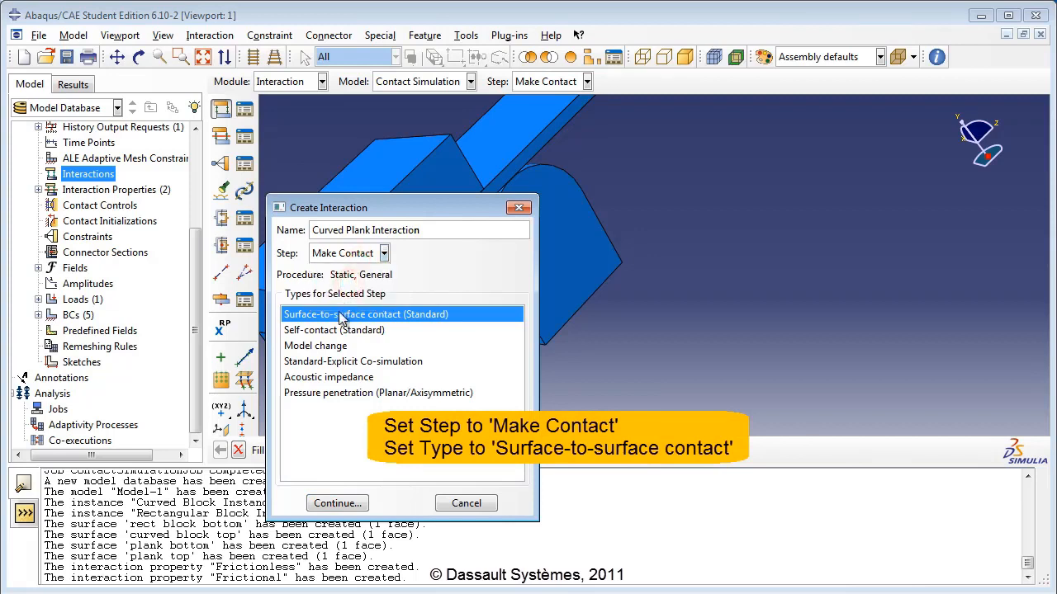
{"action": "left_click", "coordinate": [338, 503]}
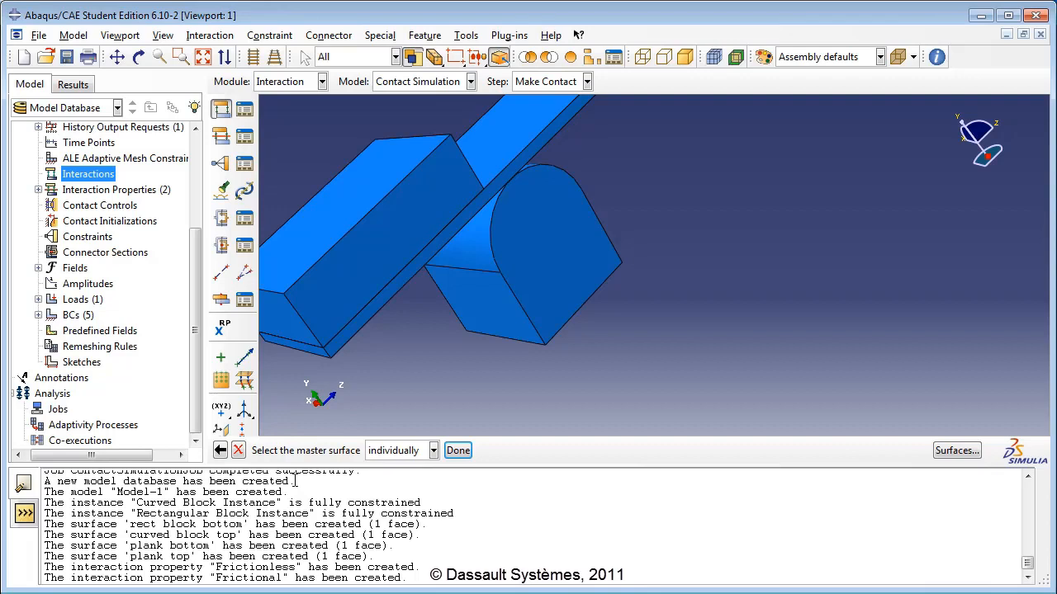
Assign the named surface curved block top as the master surface, with selections highlighted in the viewport.
{"action": "left_click", "coordinate": [942, 455]}
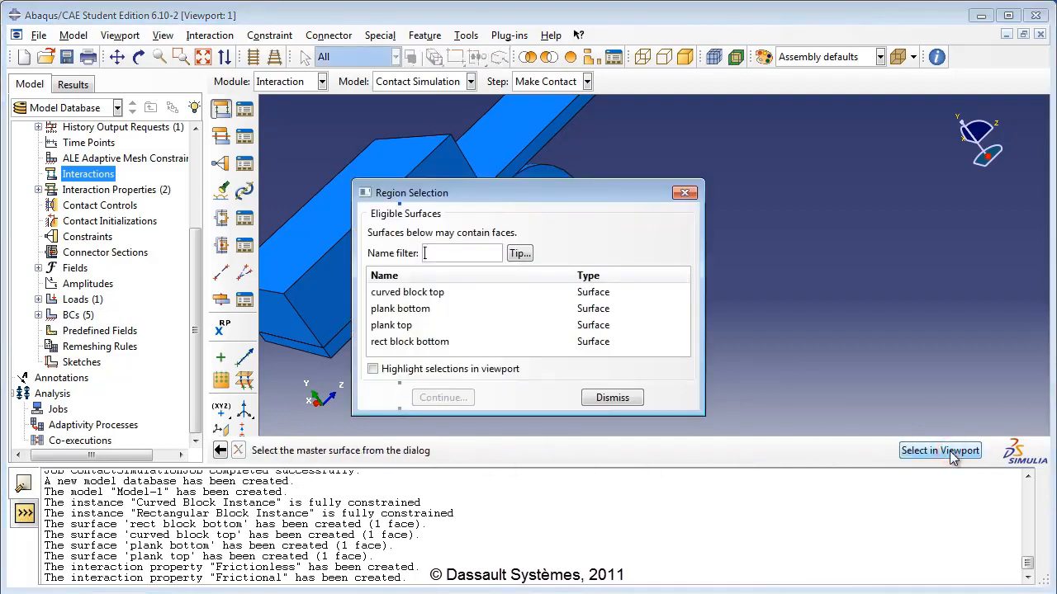
{"action": "left_click", "coordinate": [440, 295]}
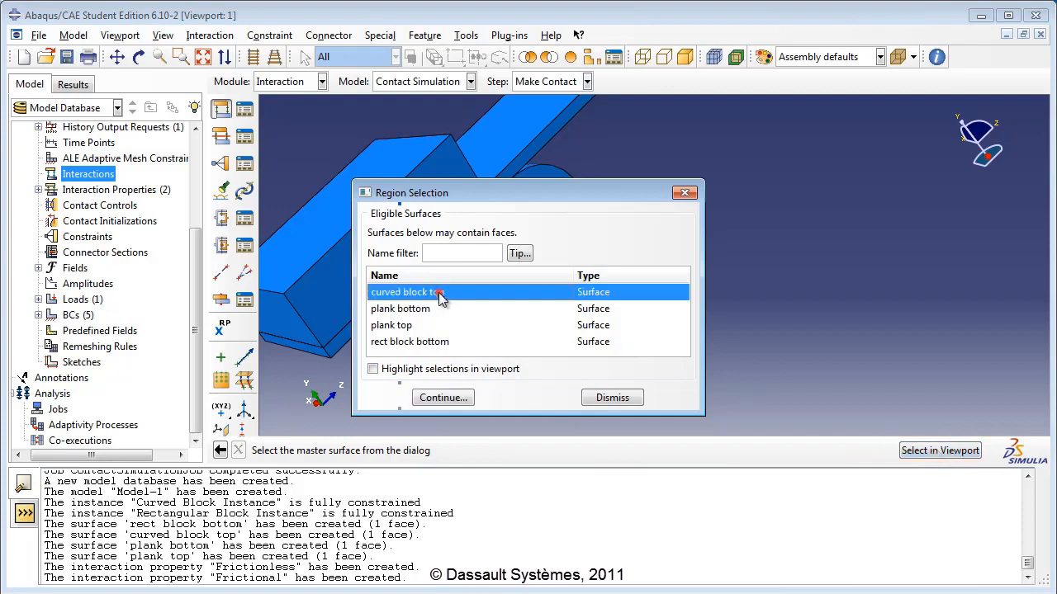
{"action": "left_click_drag", "start_coordinate": [469, 195], "coordinate": [803, 166]}
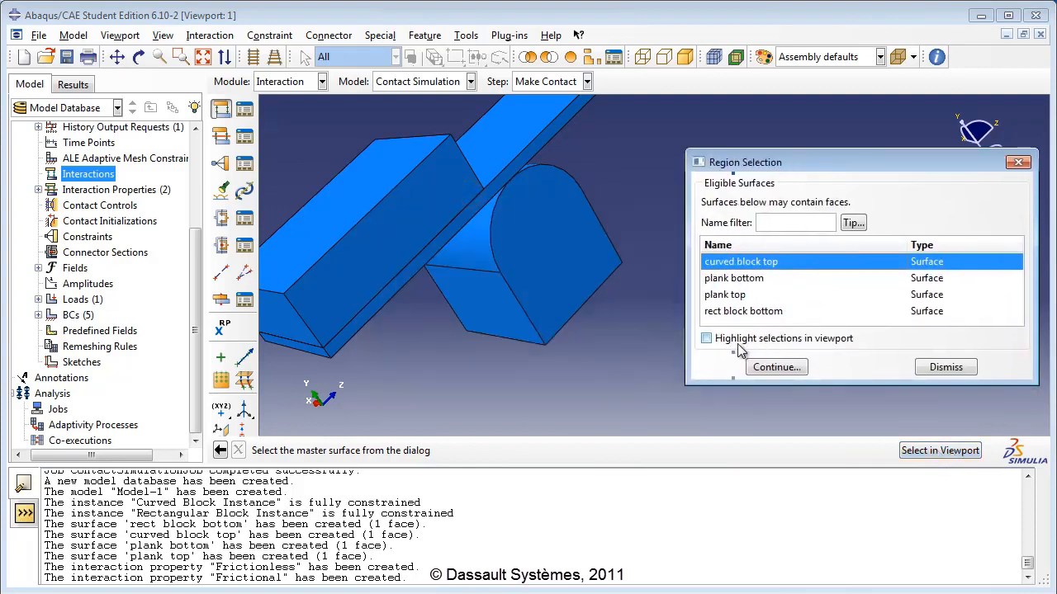
{"action": "left_click", "coordinate": [708, 338]}
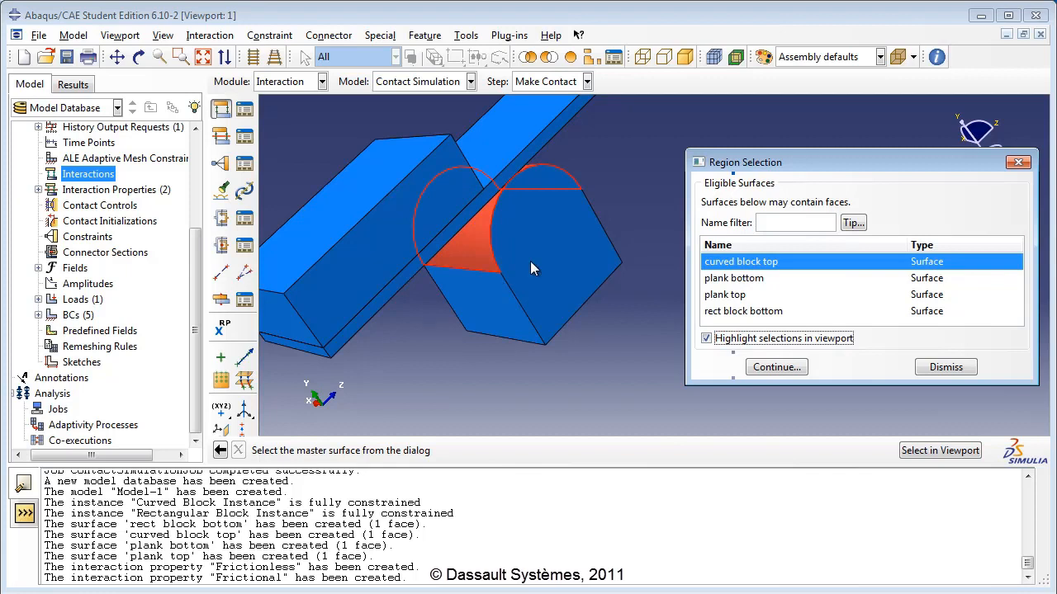
{"action": "left_click", "coordinate": [794, 372]}
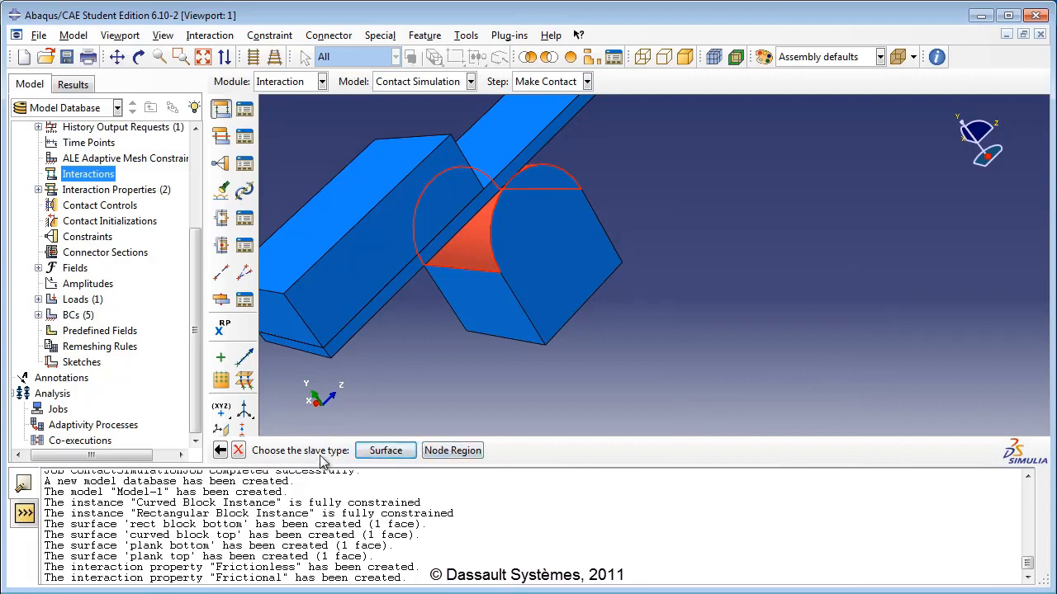
Assign the named surface plank bottom as the slave surface of the interaction.
{"action": "left_click", "coordinate": [380, 451]}
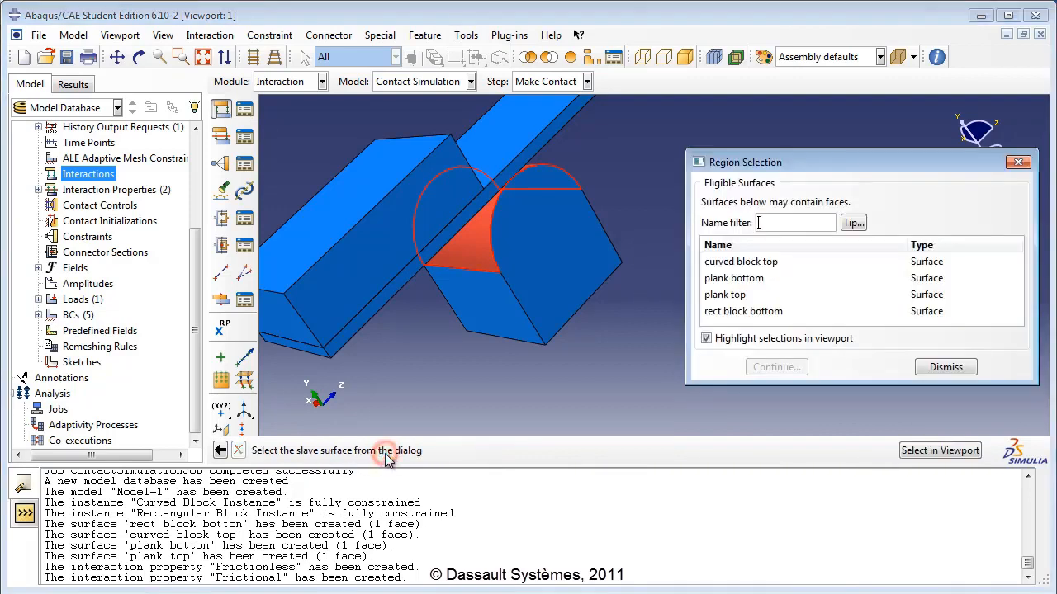
{"action": "left_click", "coordinate": [758, 278]}
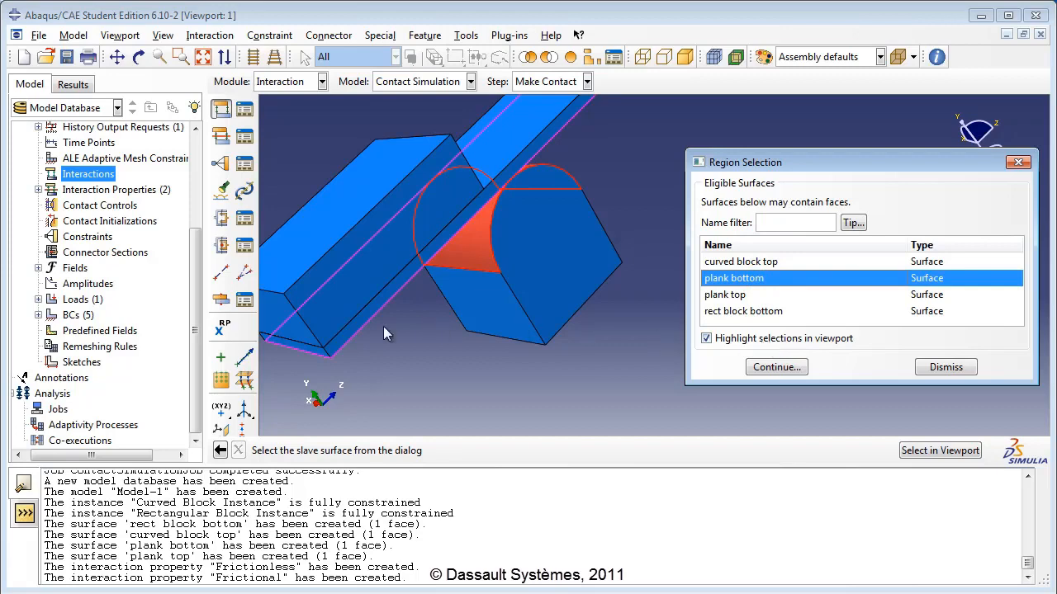
{"action": "left_click", "coordinate": [769, 367]}
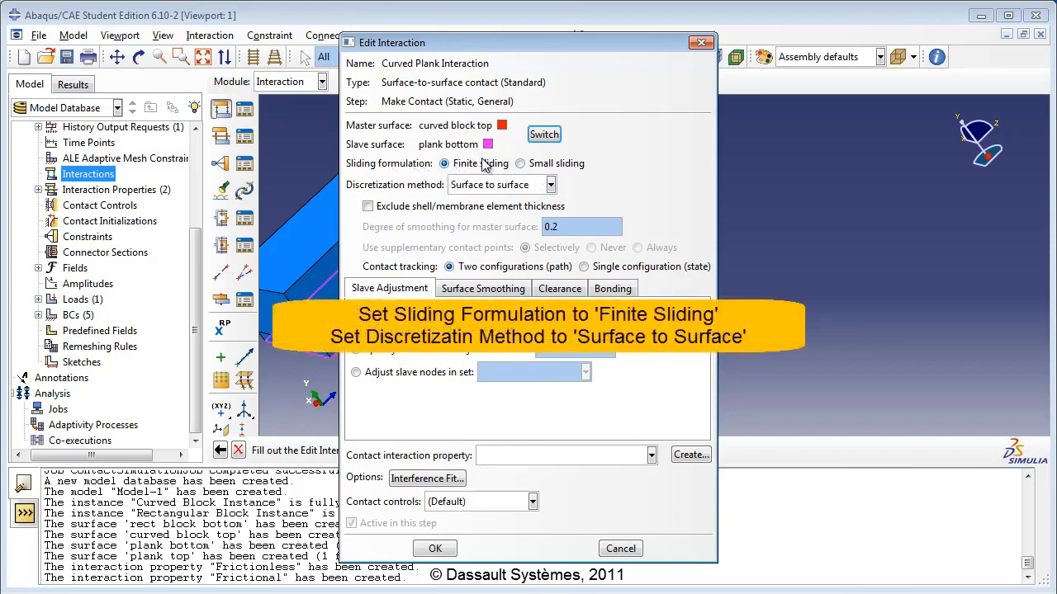
Complete Curved Plank Interaction with surface to surface discretization, no slave adjustment, the Frictionless contact property and default contact controls.
{"action": "left_click", "coordinate": [552, 186]}
{"action": "left_click", "coordinate": [551, 186]}
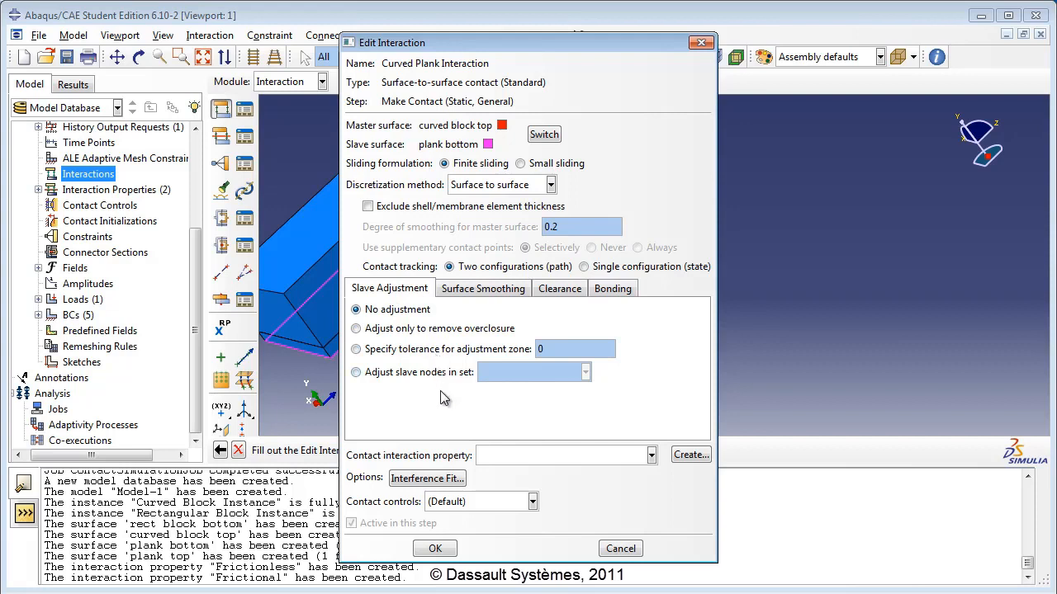
{"action": "left_click", "coordinate": [484, 293]}
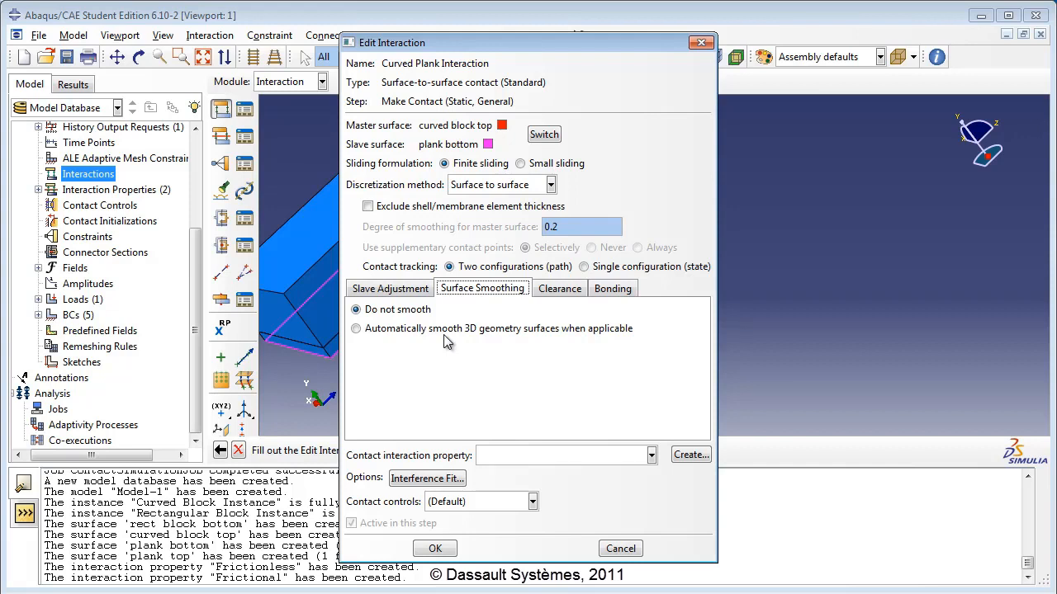
{"action": "left_click", "coordinate": [560, 289]}
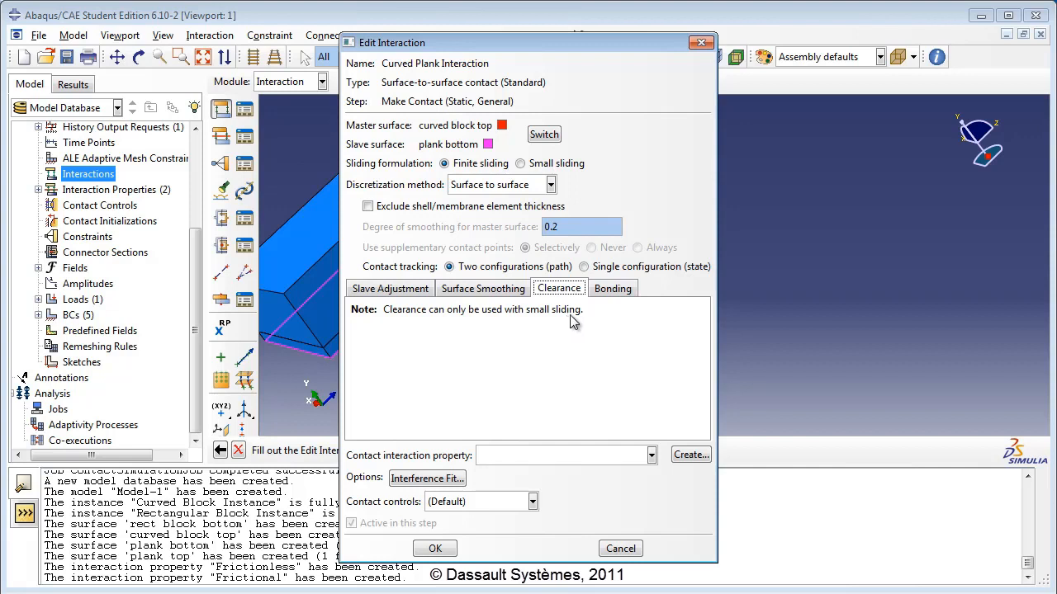
{"action": "left_click", "coordinate": [613, 289]}
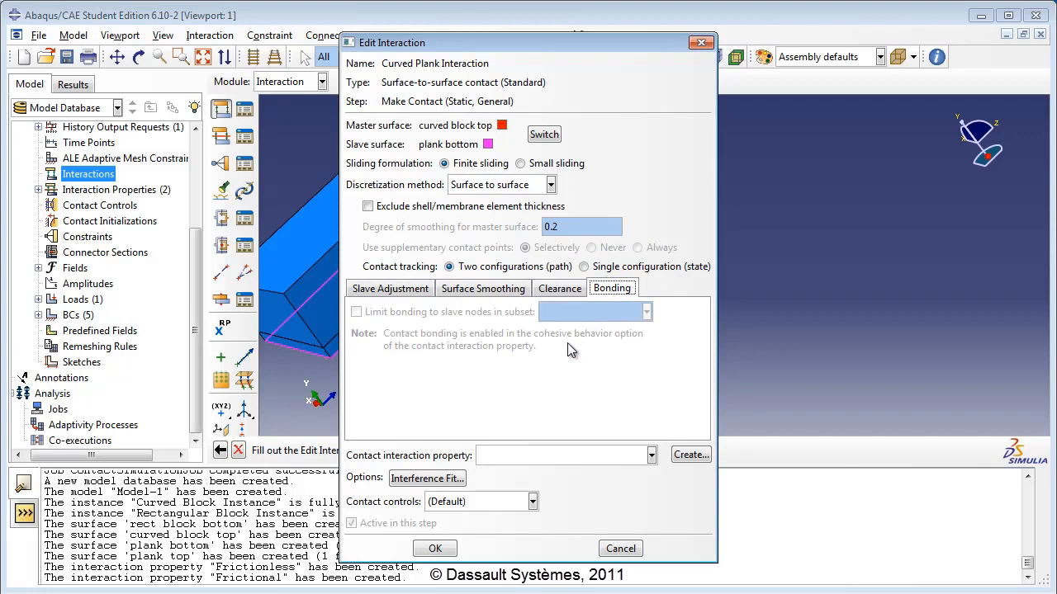
{"action": "left_click", "coordinate": [402, 295]}
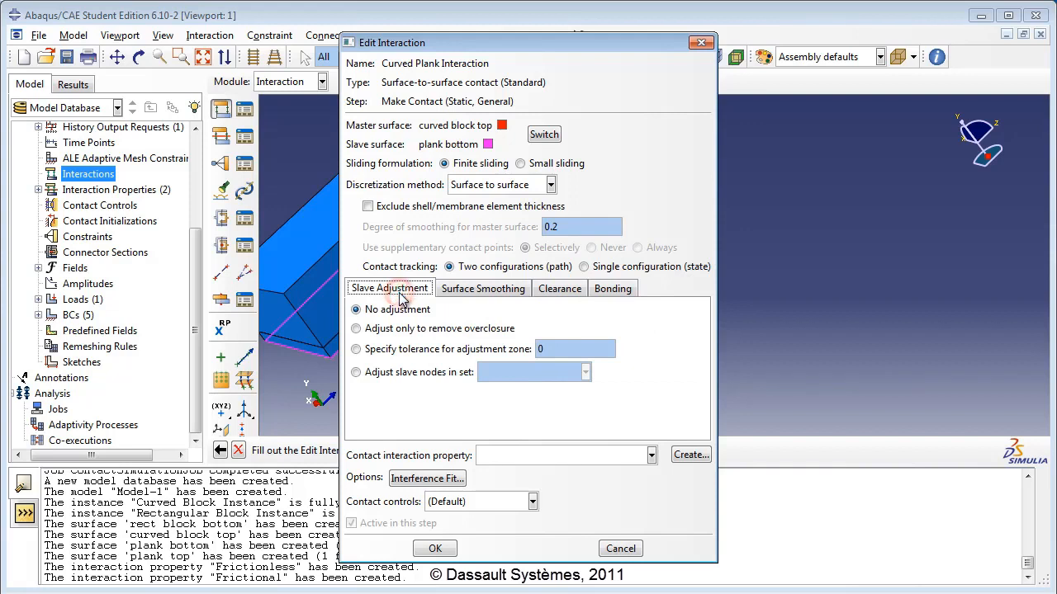
{"action": "left_click", "coordinate": [603, 455]}
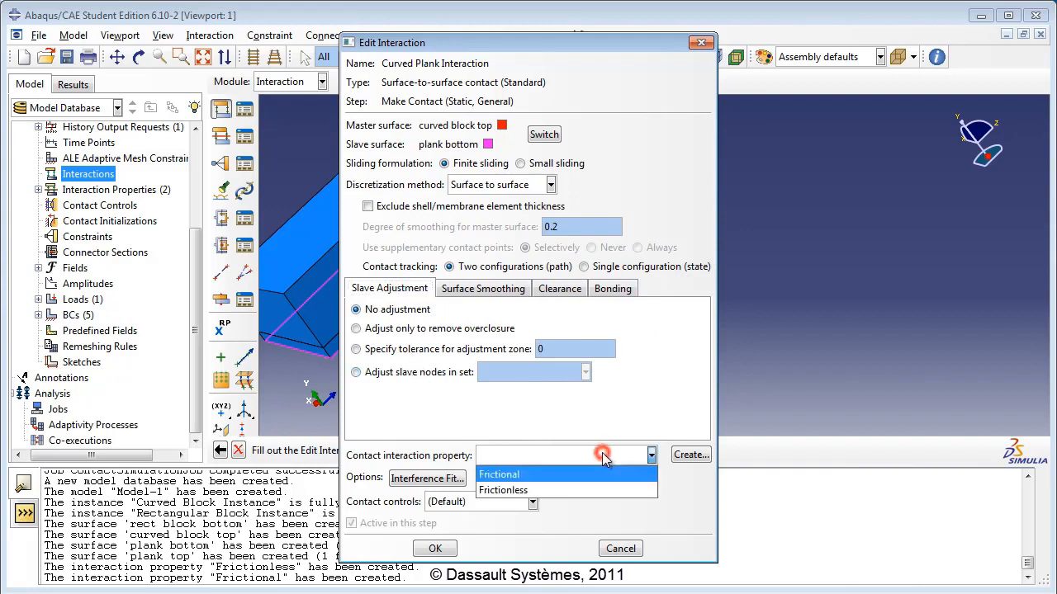
{"action": "left_click", "coordinate": [537, 490]}
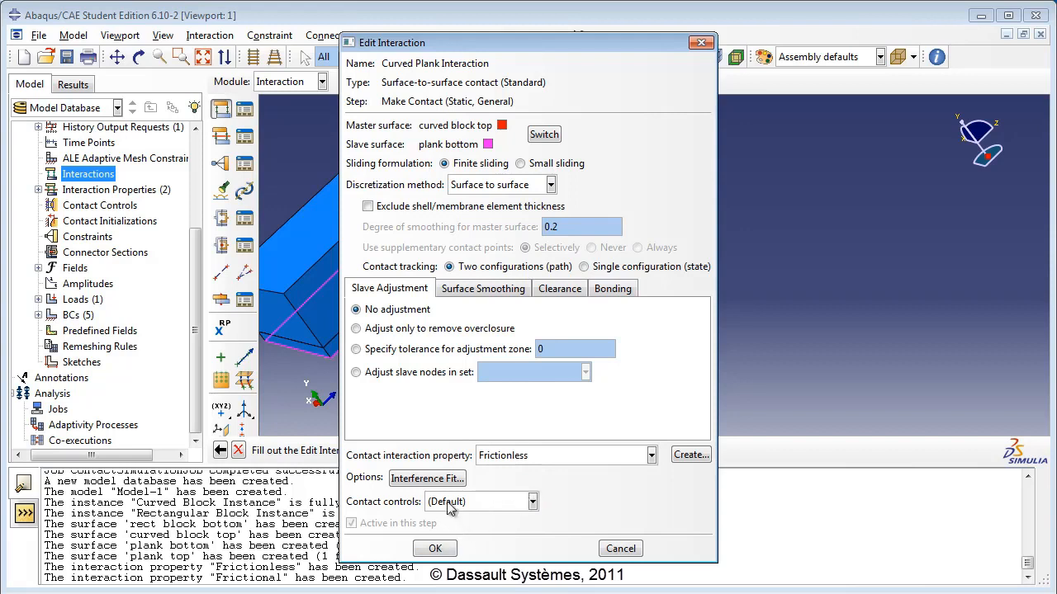
{"action": "left_click", "coordinate": [512, 502]}
{"action": "left_click", "coordinate": [558, 500]}
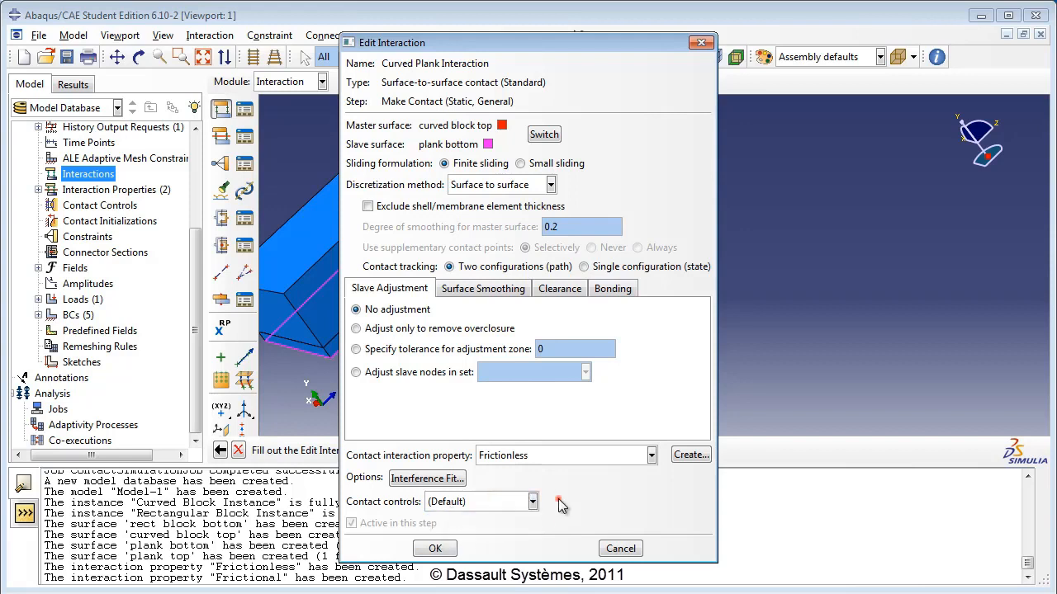
{"action": "left_click", "coordinate": [435, 549]}
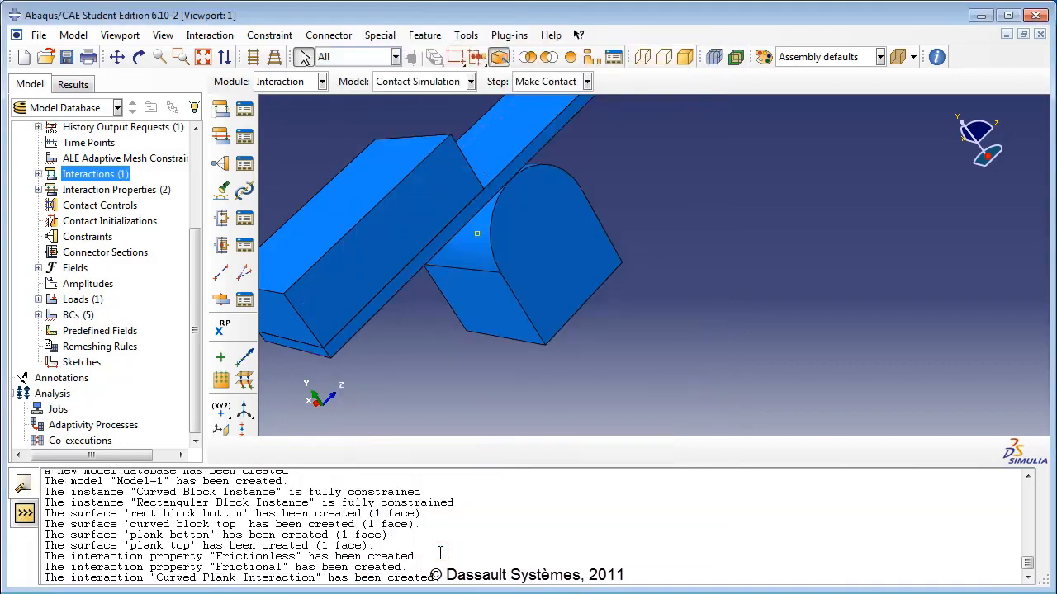
Start a surface-to-surface contact (Standard) interaction named Rectangular Plank Interaction in the Make Contact step.
{"action": "double_click", "coordinate": [120, 180]}
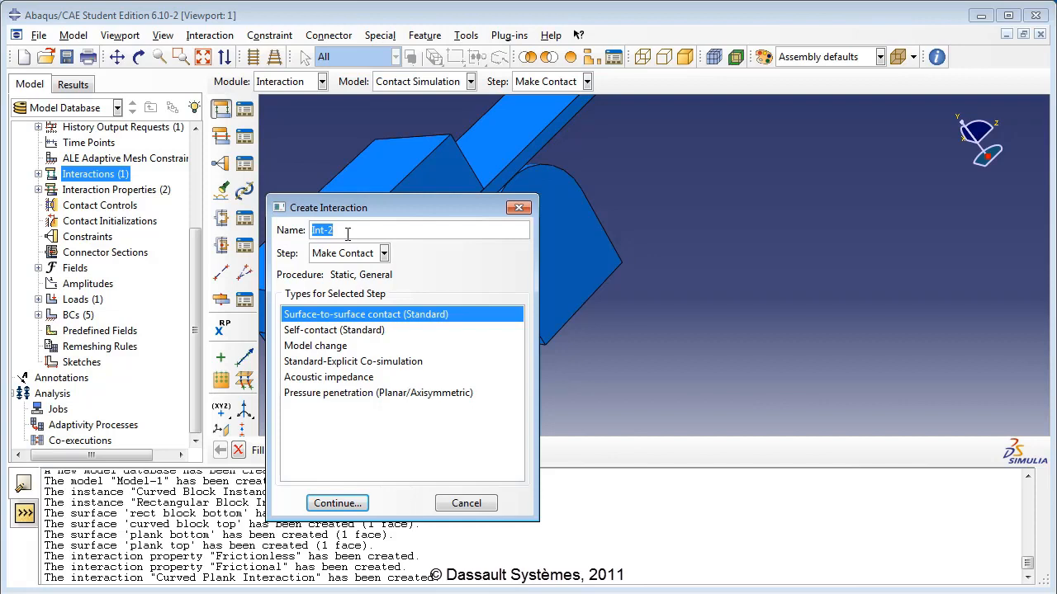
{"action": "type", "text": "Rectangular Plank Inte"}
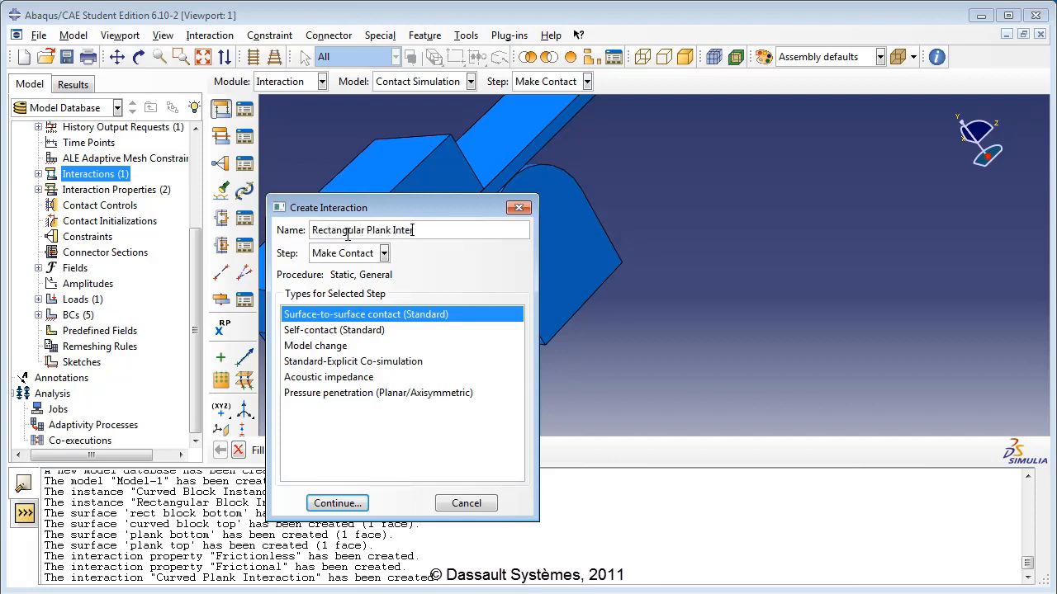
{"action": "type", "text": "raction"}
{"action": "left_click", "coordinate": [347, 253]}
{"action": "left_click", "coordinate": [343, 287]}
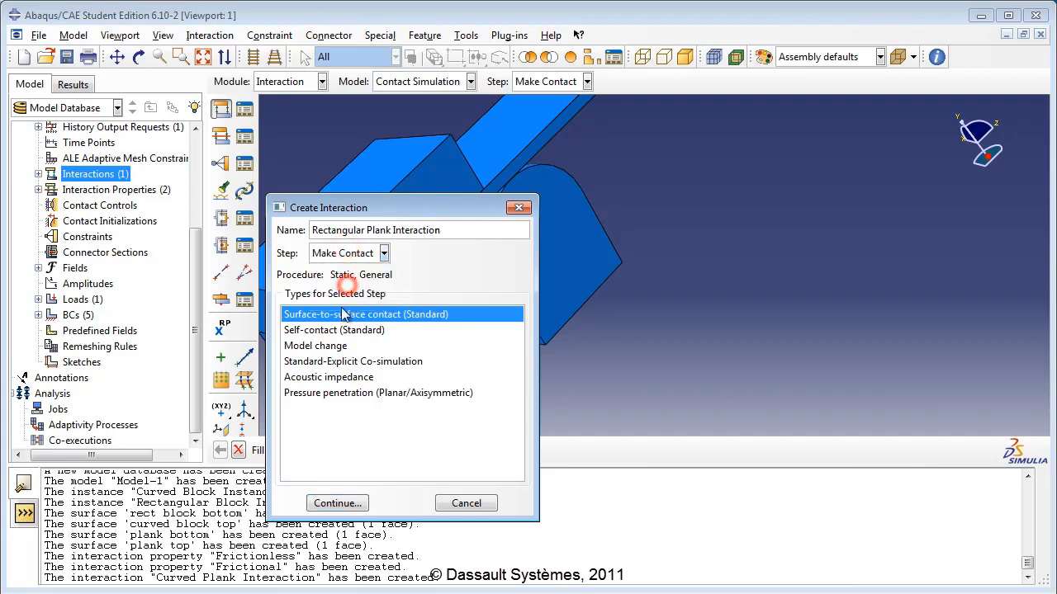
{"action": "left_click", "coordinate": [335, 503]}
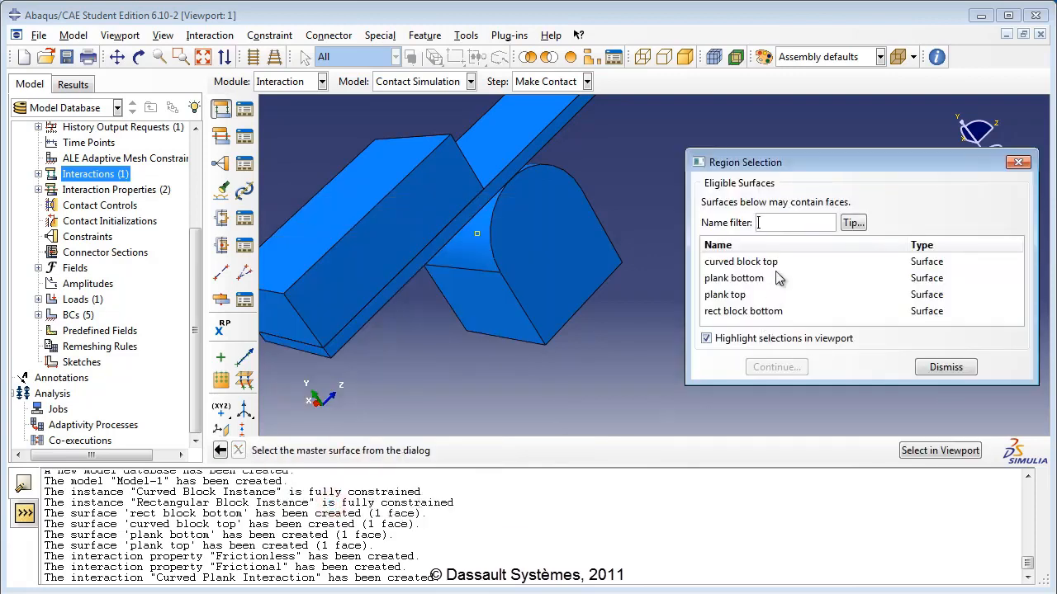
Assign the named surface rect block bottom as the master surface and plank top as the slave surface.
{"action": "left_click", "coordinate": [758, 312]}
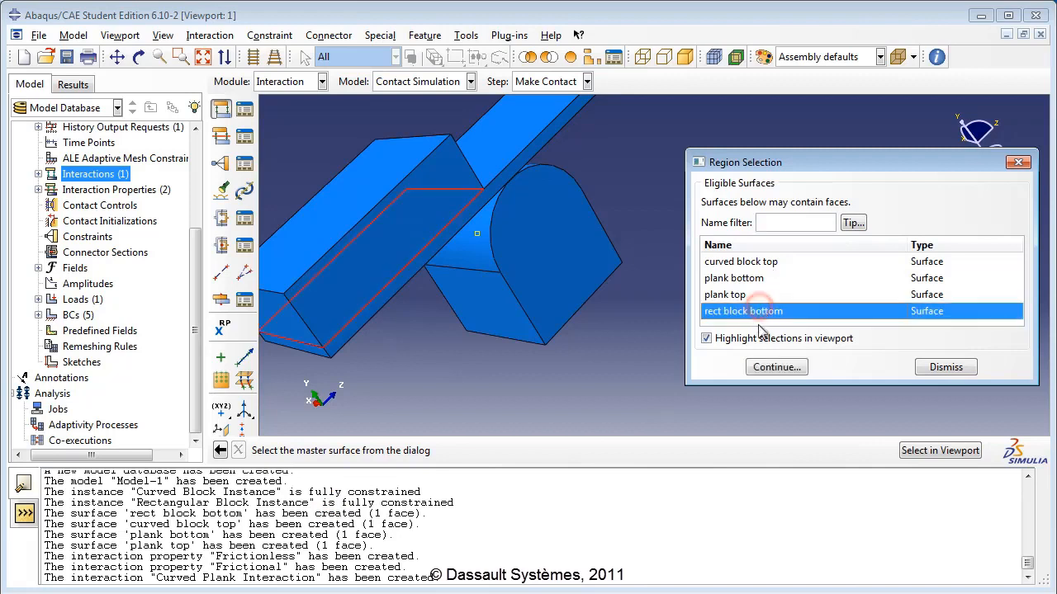
{"action": "left_click", "coordinate": [777, 368]}
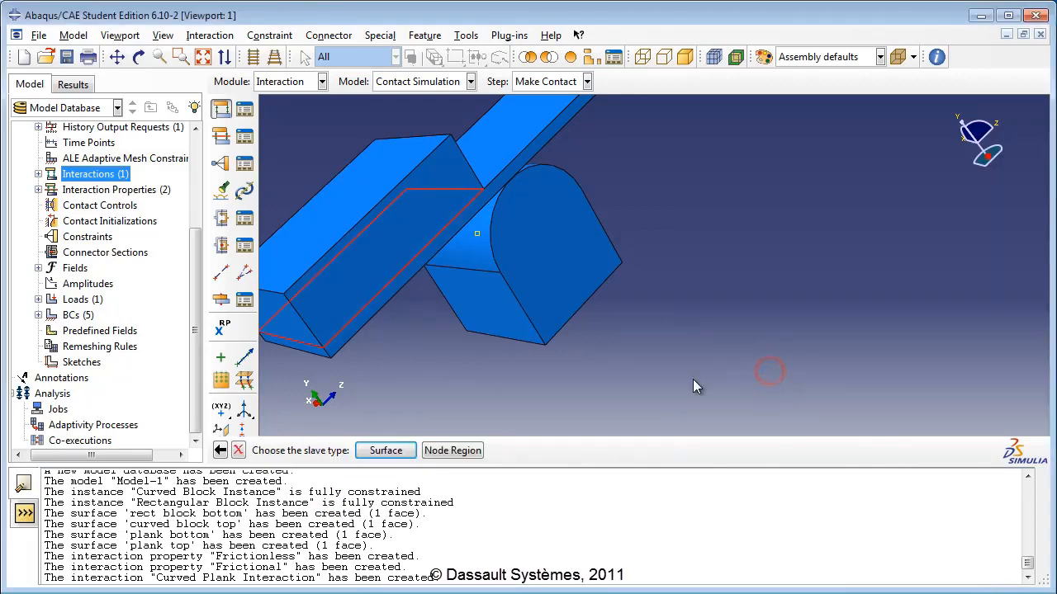
{"action": "left_click", "coordinate": [386, 450]}
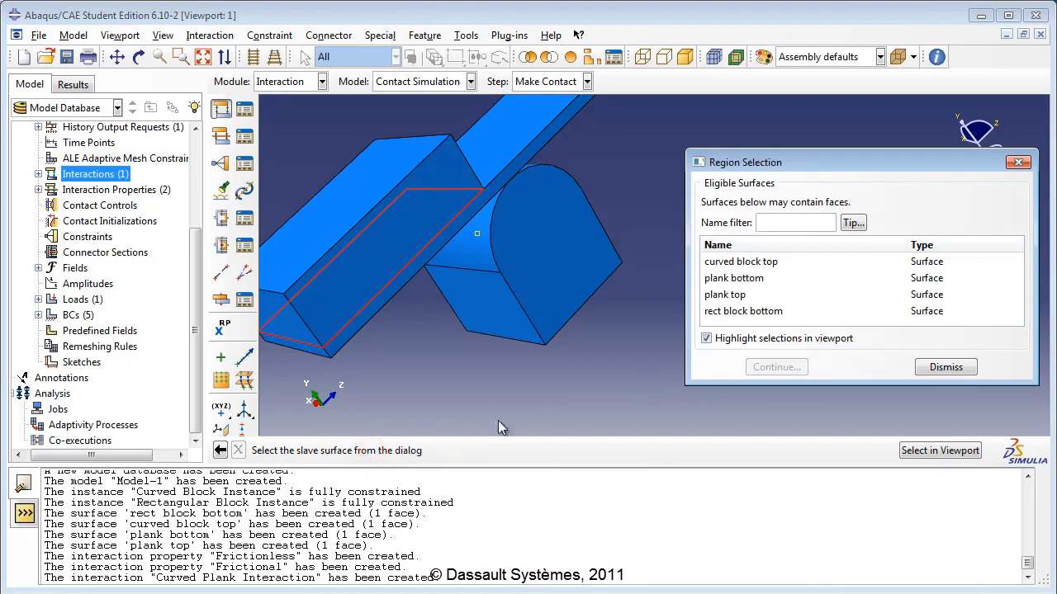
{"action": "left_click", "coordinate": [731, 294]}
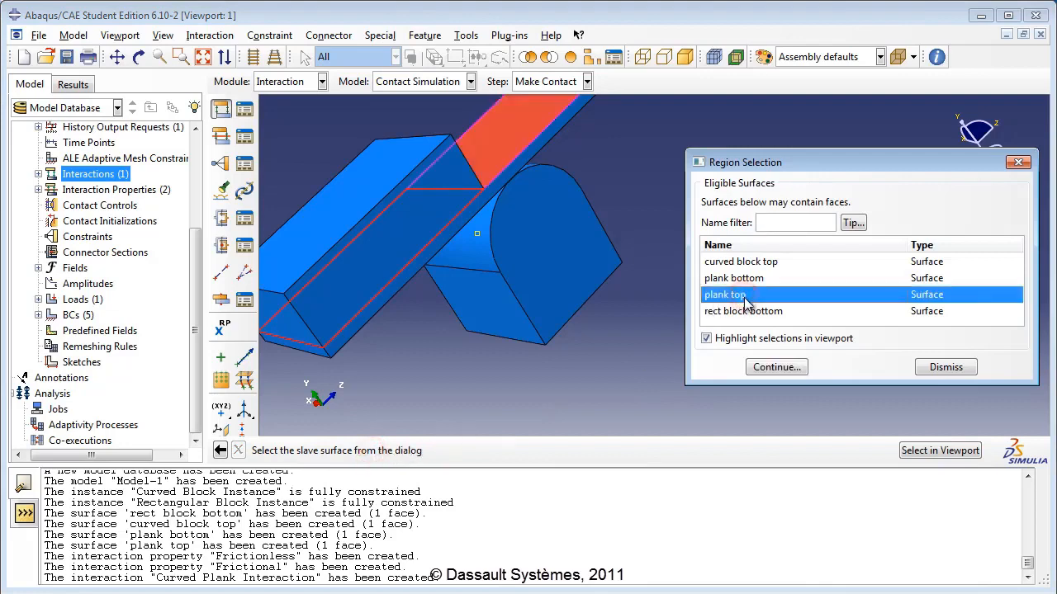
{"action": "left_click", "coordinate": [767, 368]}
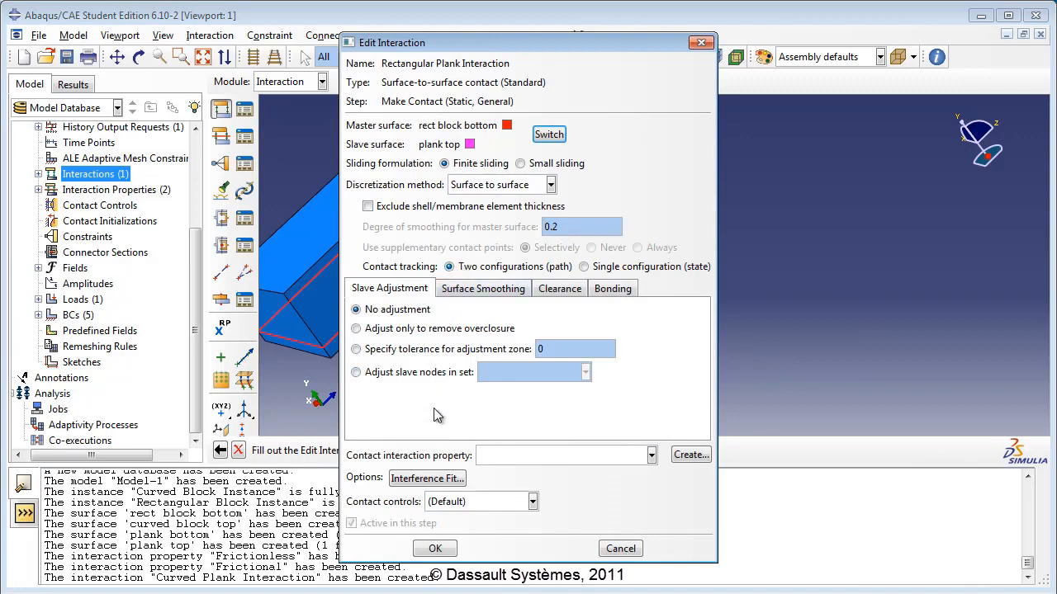
Complete Rectangular Plank Interaction with the Frictional contact property, no slave adjustment and default contact controls.
{"action": "left_click", "coordinate": [533, 459]}
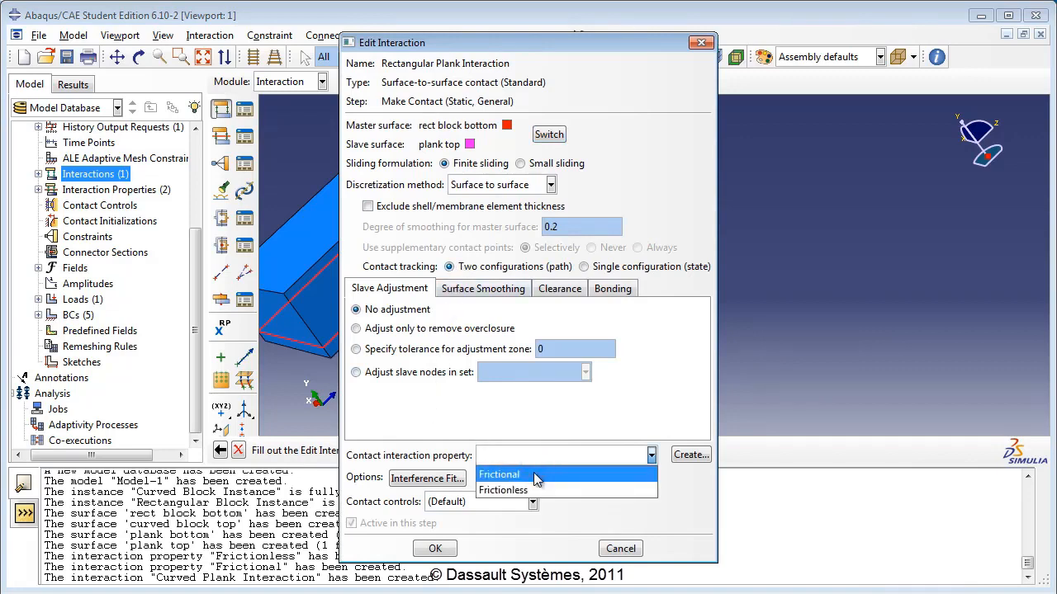
{"action": "left_click", "coordinate": [535, 476]}
{"action": "left_click", "coordinate": [441, 548]}
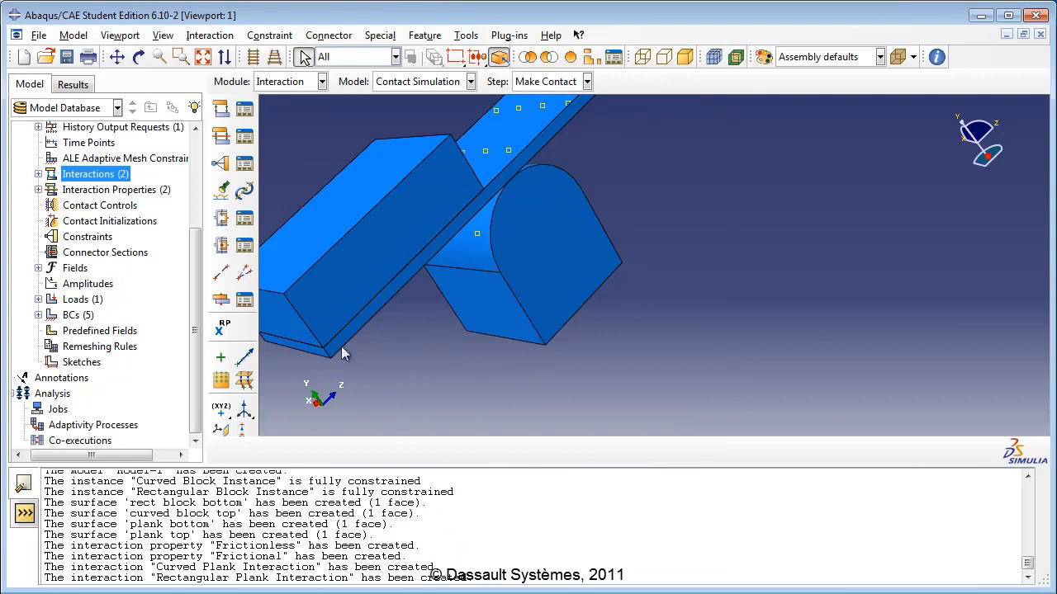
Open the Curved Block part for meshing and assign it Standard, linear 3D Stress hex elements with reduced integration (C3D8R).
{"action": "left_click_drag", "start_coordinate": [577, 276], "coordinate": [638, 180], "text": "ctrl+alt"}
{"action": "scroll", "coordinate": [142, 213], "scroll_direction": "up", "scroll_amount": 3}
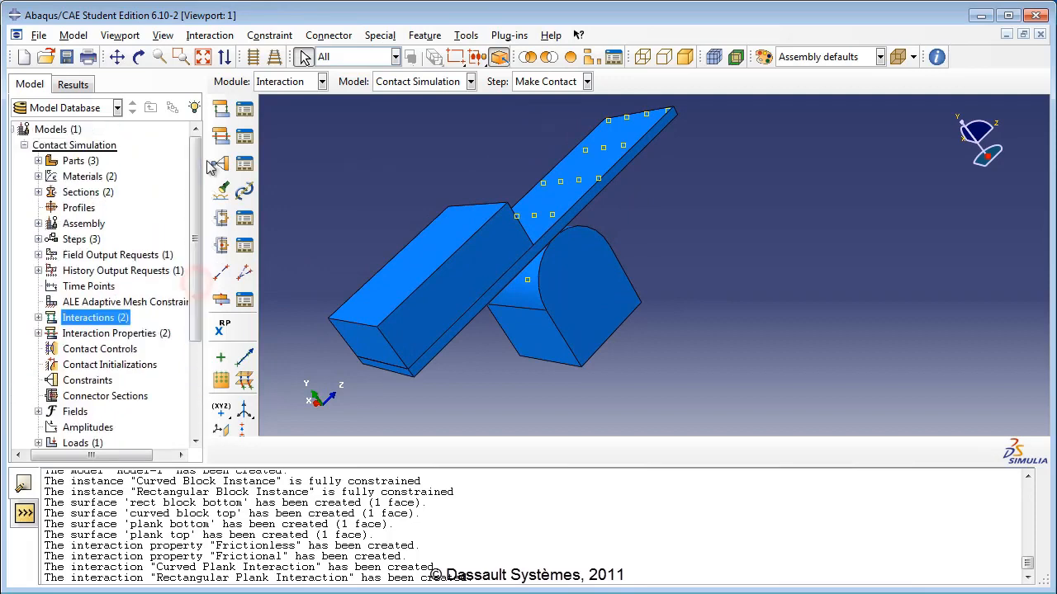
{"action": "left_click", "coordinate": [38, 160]}
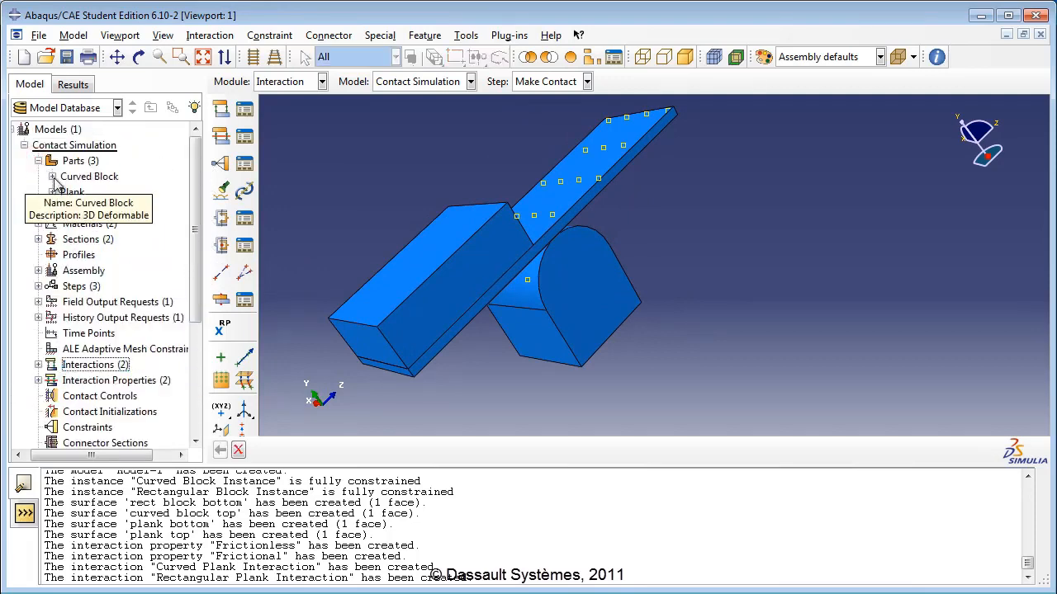
{"action": "left_click", "coordinate": [53, 177]}
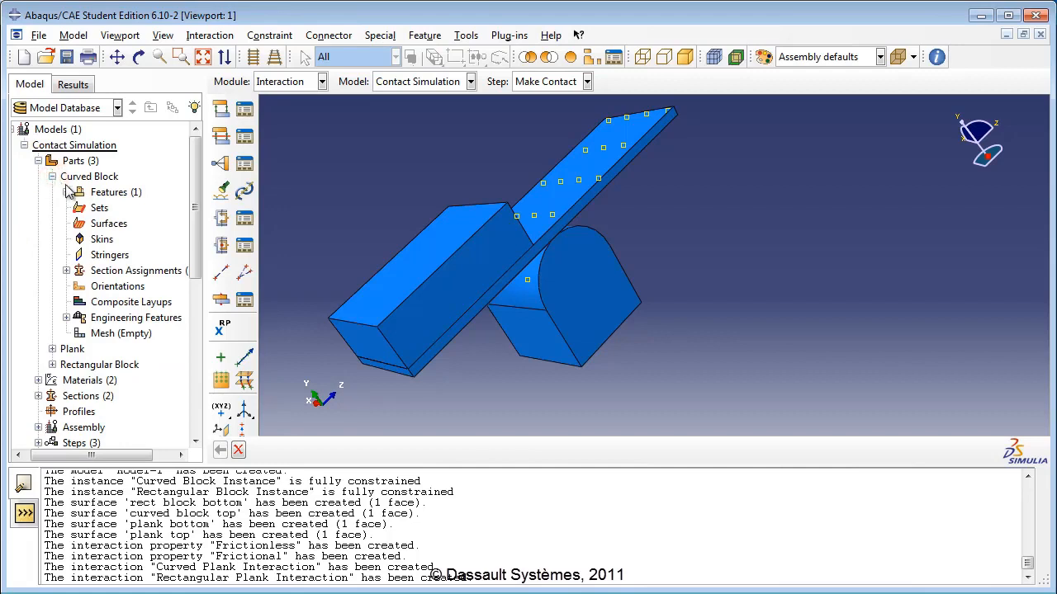
{"action": "double_click", "coordinate": [139, 335]}
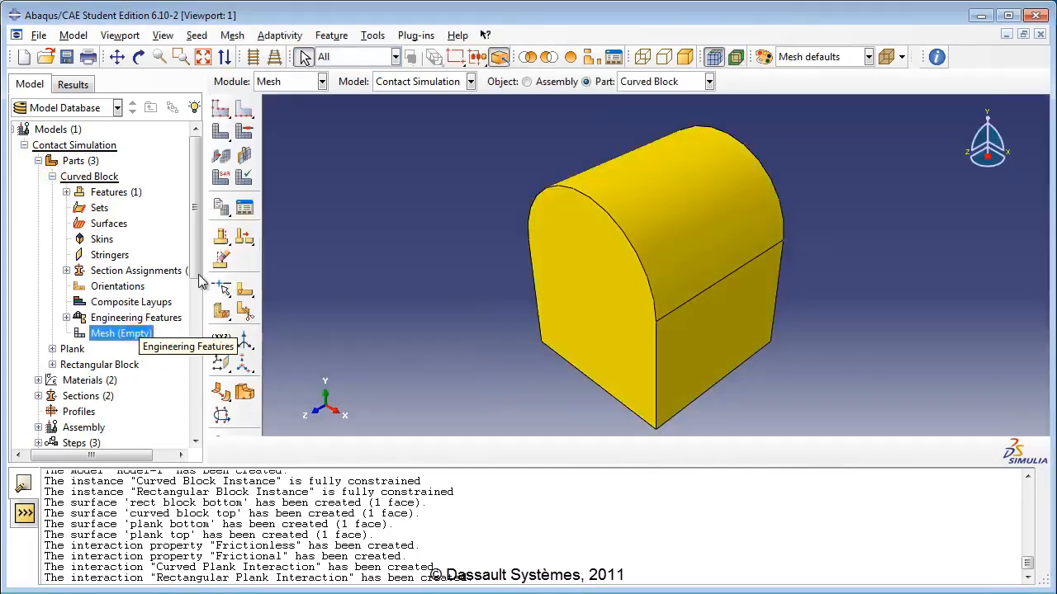
{"action": "left_click", "coordinate": [232, 36]}
{"action": "left_click", "coordinate": [243, 69]}
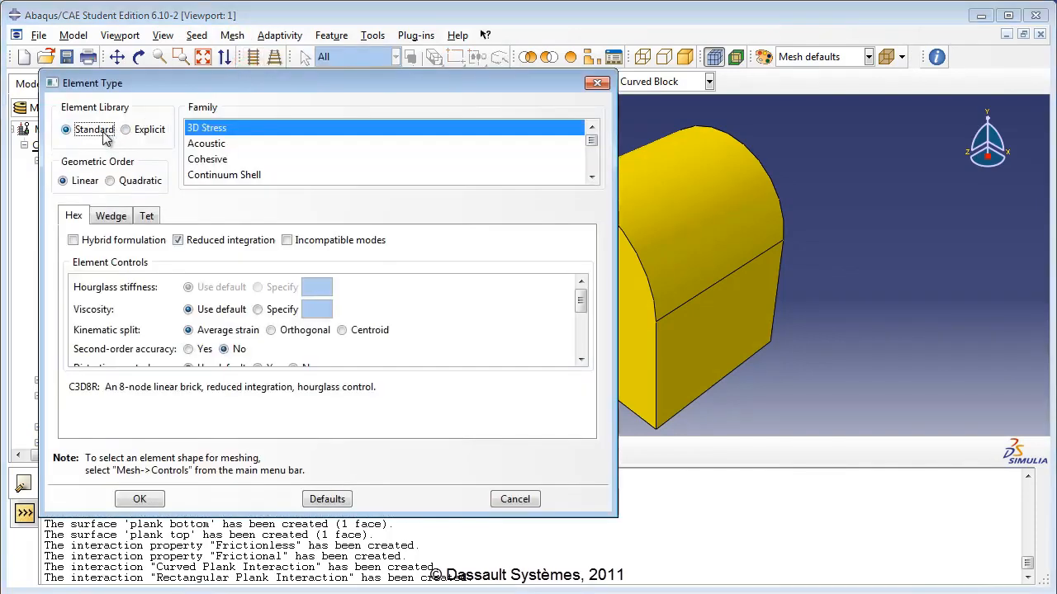
{"action": "left_click", "coordinate": [89, 184]}
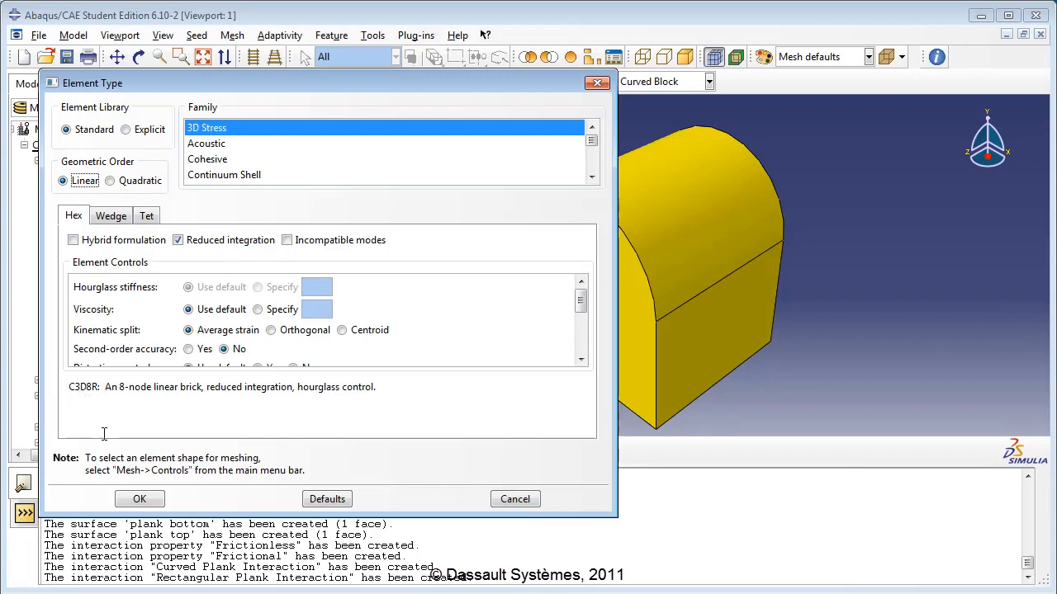
{"action": "left_click", "coordinate": [141, 499]}
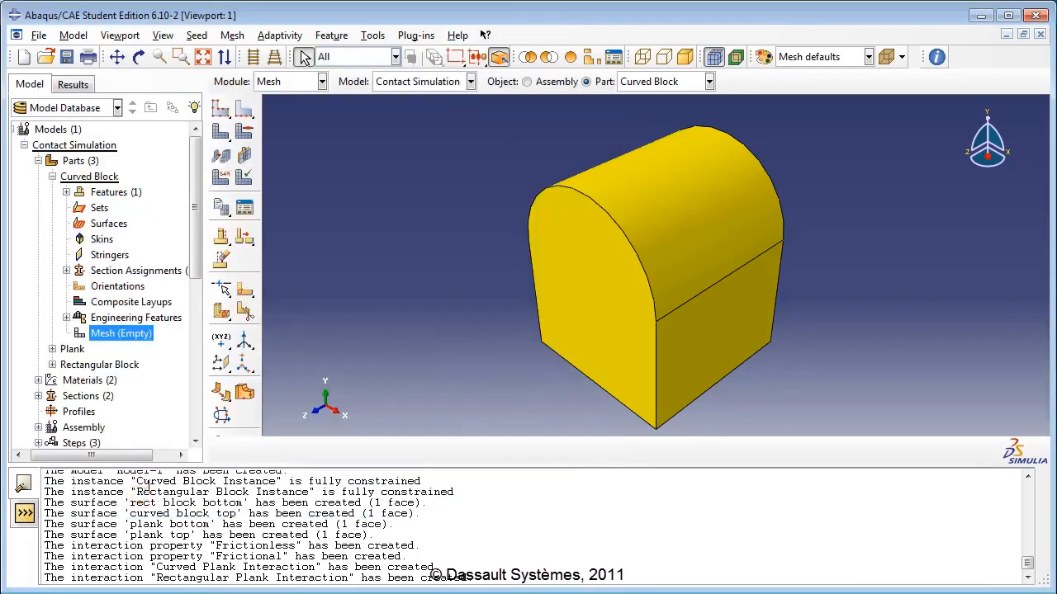
Seed the Curved Block part with an approximate global size of 4 and generate its mesh.
{"action": "left_click", "coordinate": [198, 35]}
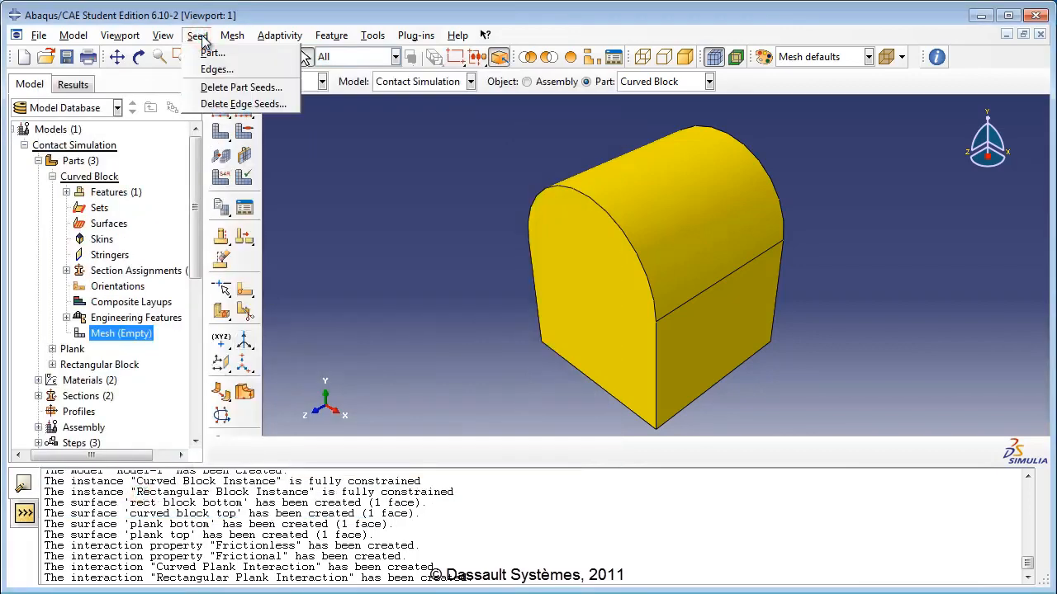
{"action": "left_click", "coordinate": [212, 52]}
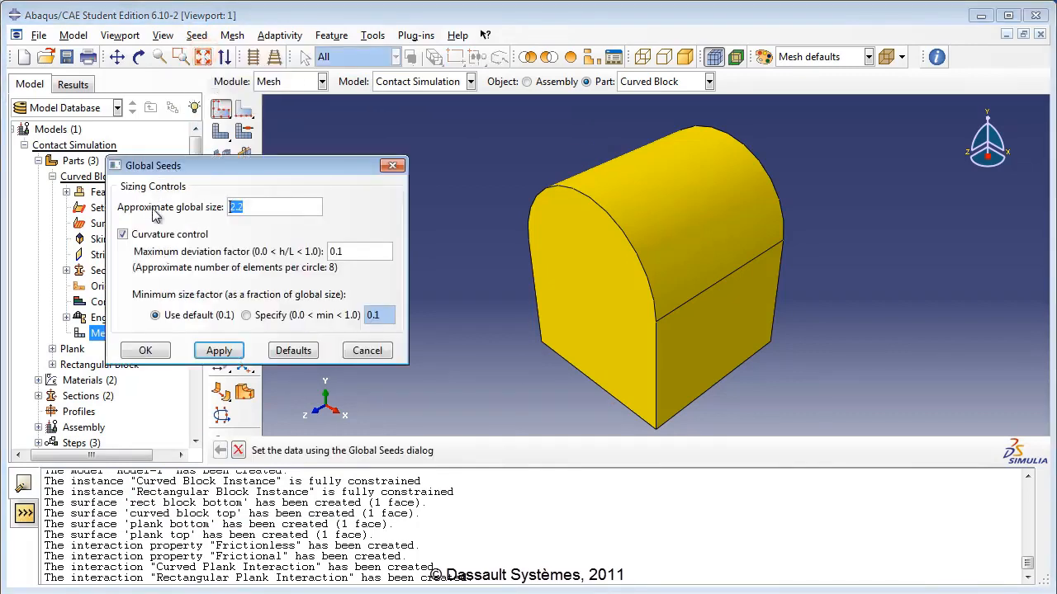
{"action": "type", "text": "4"}
{"action": "left_click", "coordinate": [163, 350]}
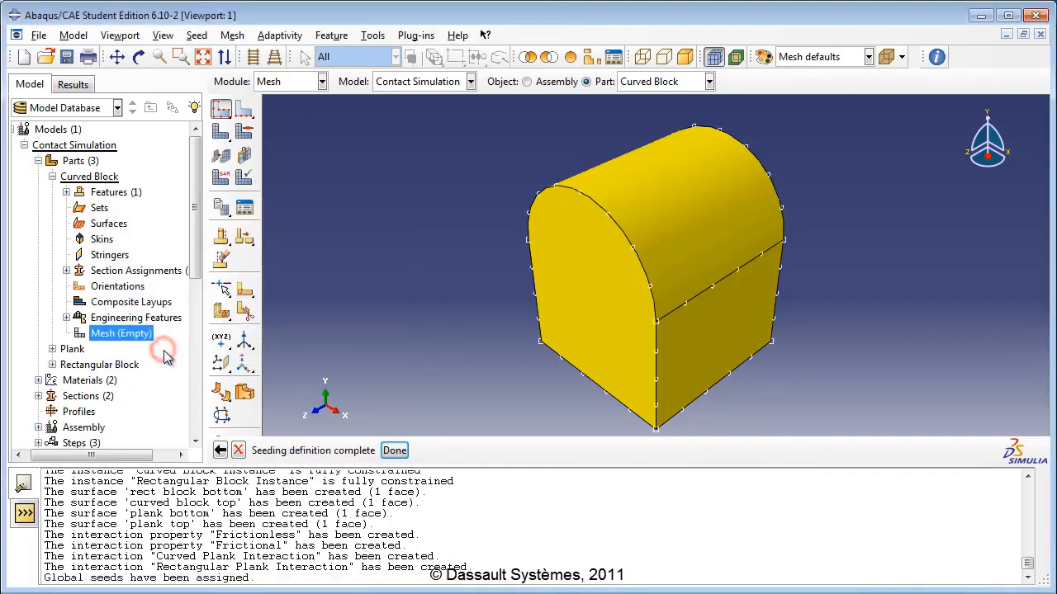
{"action": "left_click", "coordinate": [232, 35]}
{"action": "left_click", "coordinate": [273, 105]}
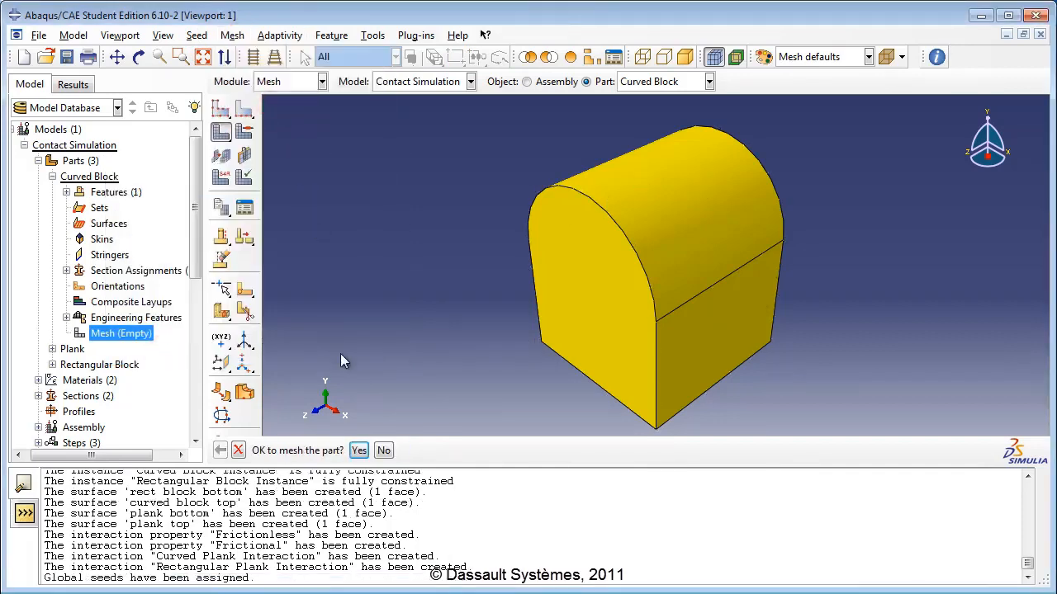
{"action": "left_click", "coordinate": [358, 451]}
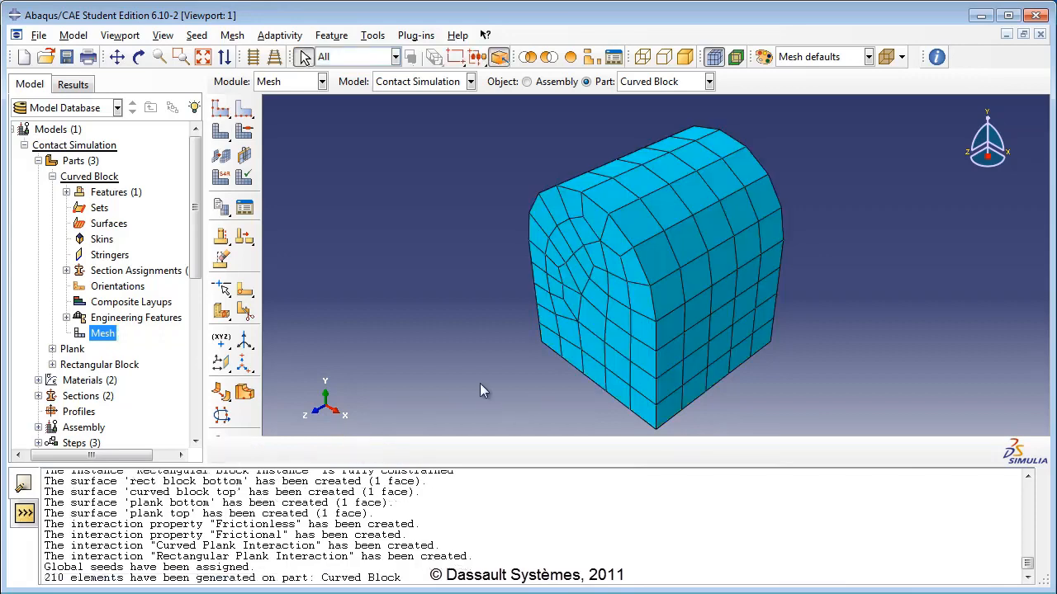
Open the Plank part for meshing and assign it Standard, linear 3D Stress hex elements with reduced integration (C3D8R).
{"action": "left_click", "coordinate": [52, 176]}
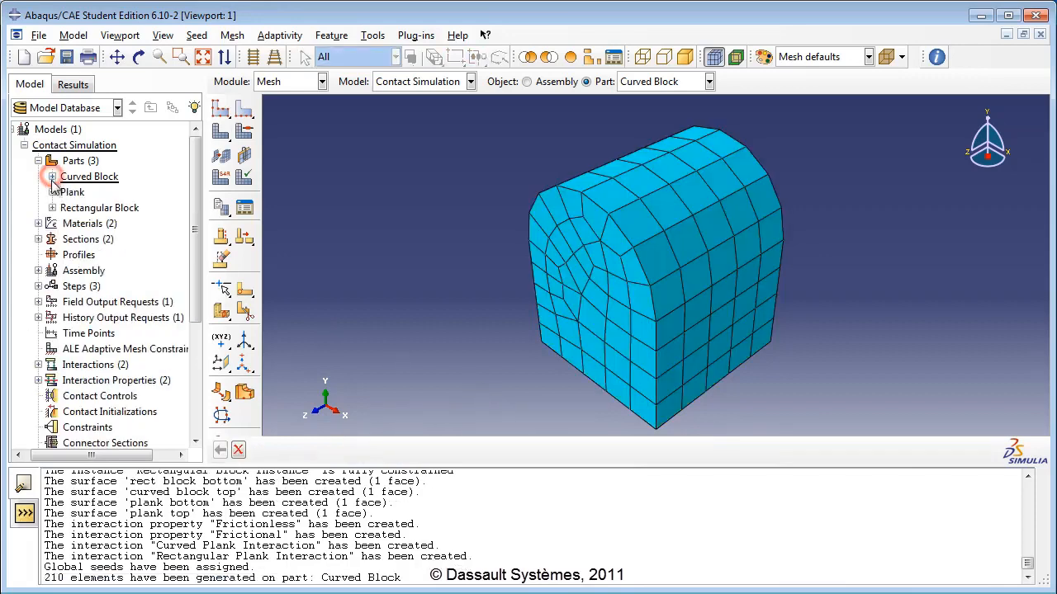
{"action": "left_click", "coordinate": [52, 191]}
{"action": "double_click", "coordinate": [120, 348]}
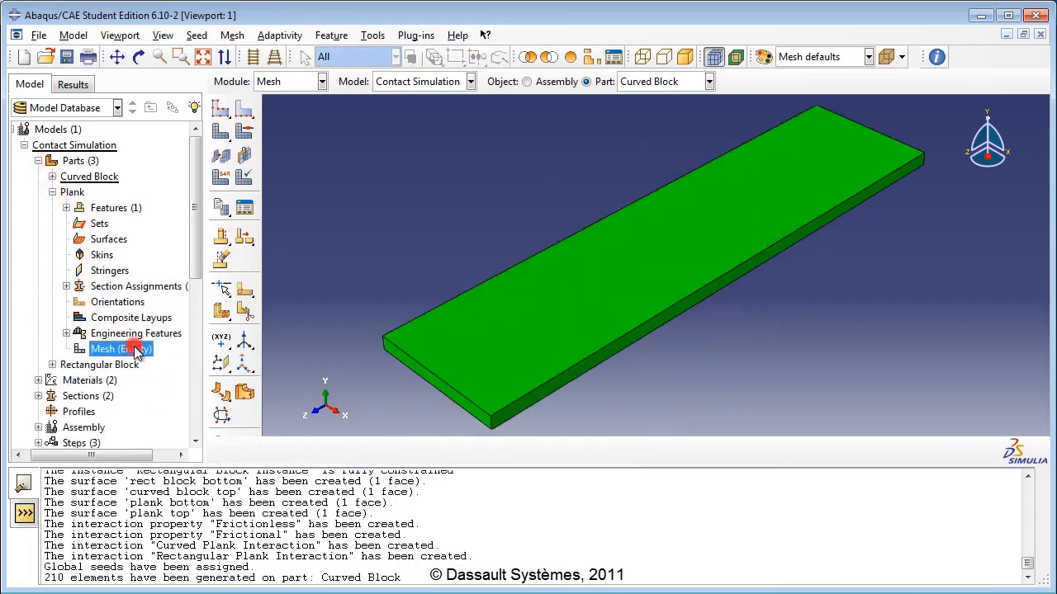
{"action": "left_click", "coordinate": [221, 37]}
{"action": "left_click", "coordinate": [248, 68]}
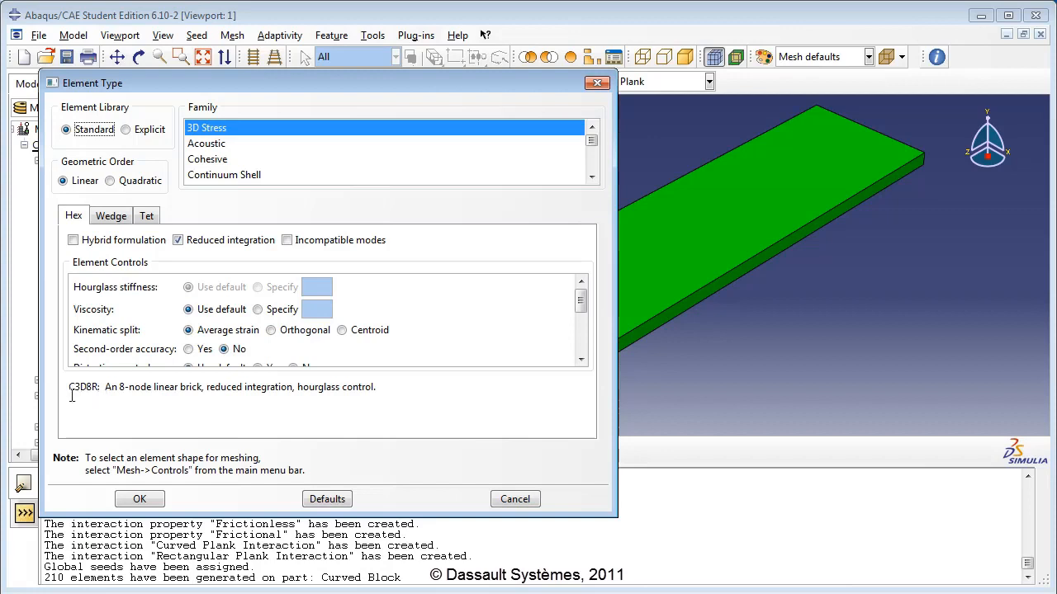
{"action": "left_click", "coordinate": [151, 503]}
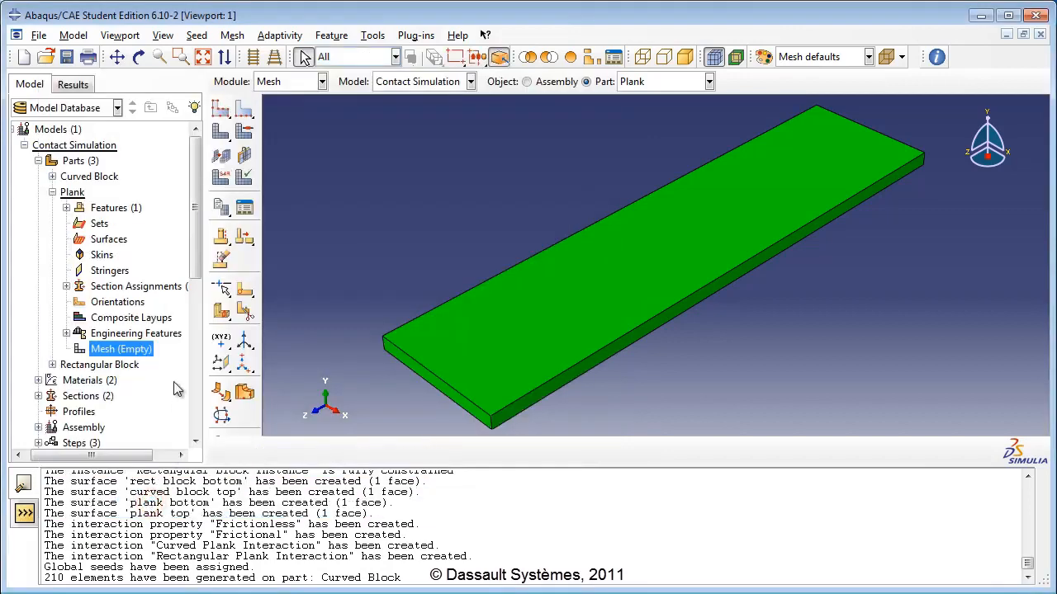
Seed the Plank part with an approximate global size of 4 and generate its mesh.
{"action": "left_click", "coordinate": [194, 34]}
{"action": "left_click", "coordinate": [204, 52]}
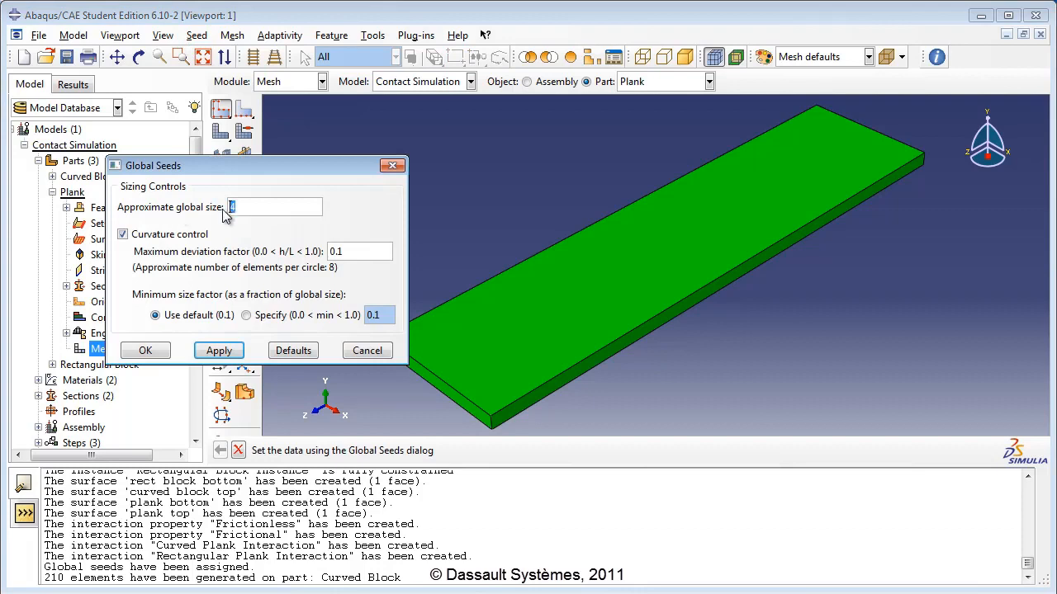
{"action": "left_click", "coordinate": [161, 351]}
{"action": "left_click", "coordinate": [232, 35]}
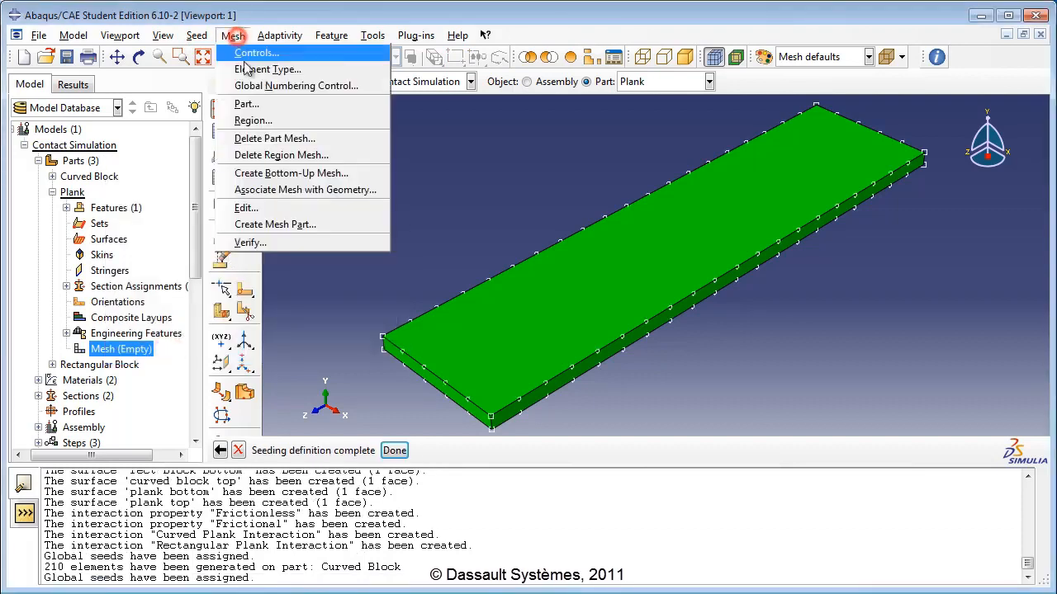
{"action": "left_click", "coordinate": [246, 100]}
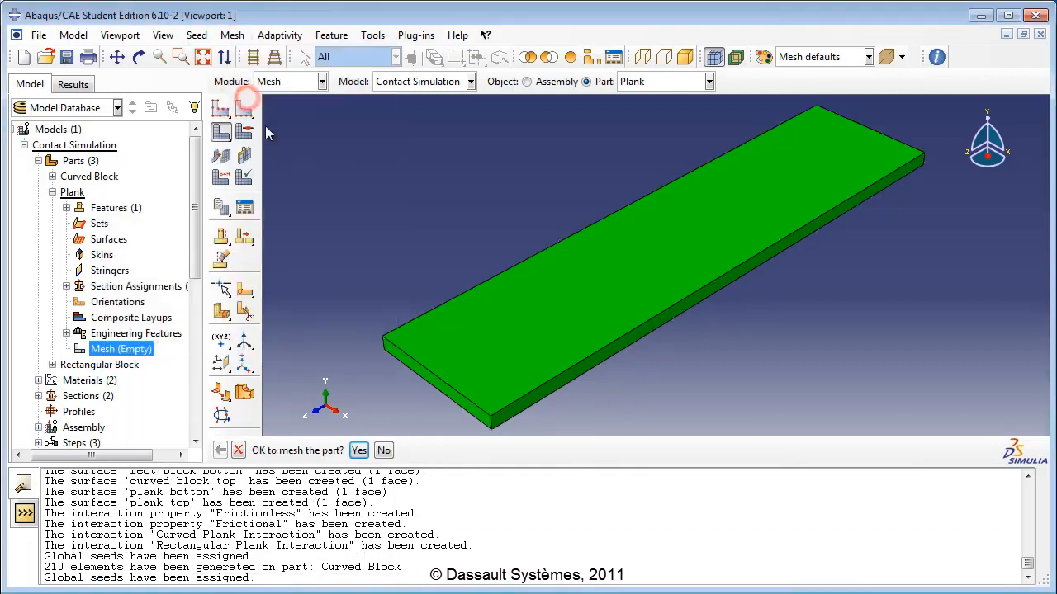
{"action": "left_click", "coordinate": [358, 450]}
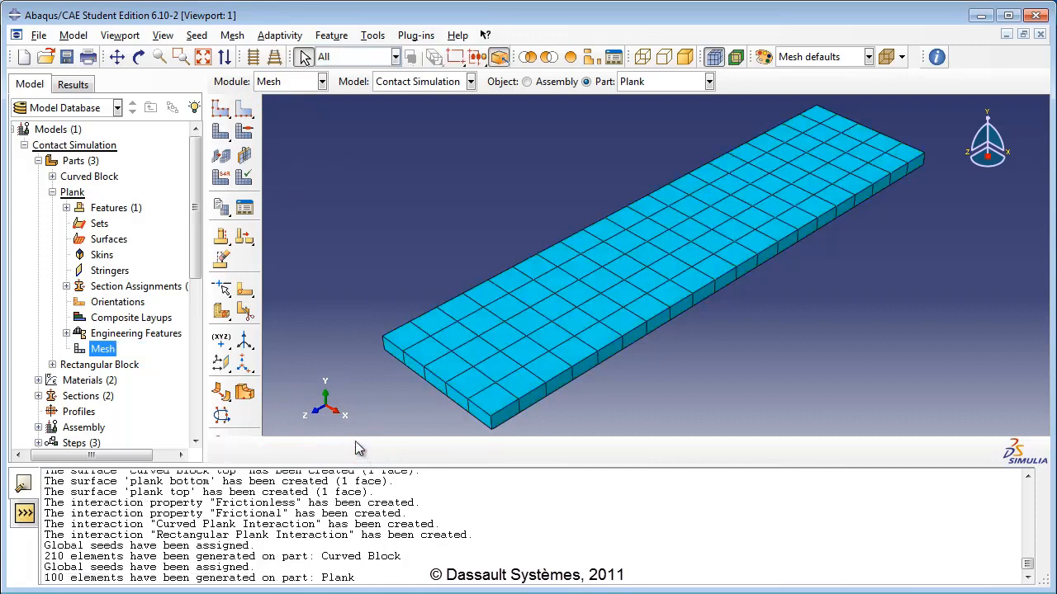
Open the Rectangular Block part for meshing and assign it Standard, linear 3D Stress hex elements.
{"action": "left_click", "coordinate": [53, 191]}
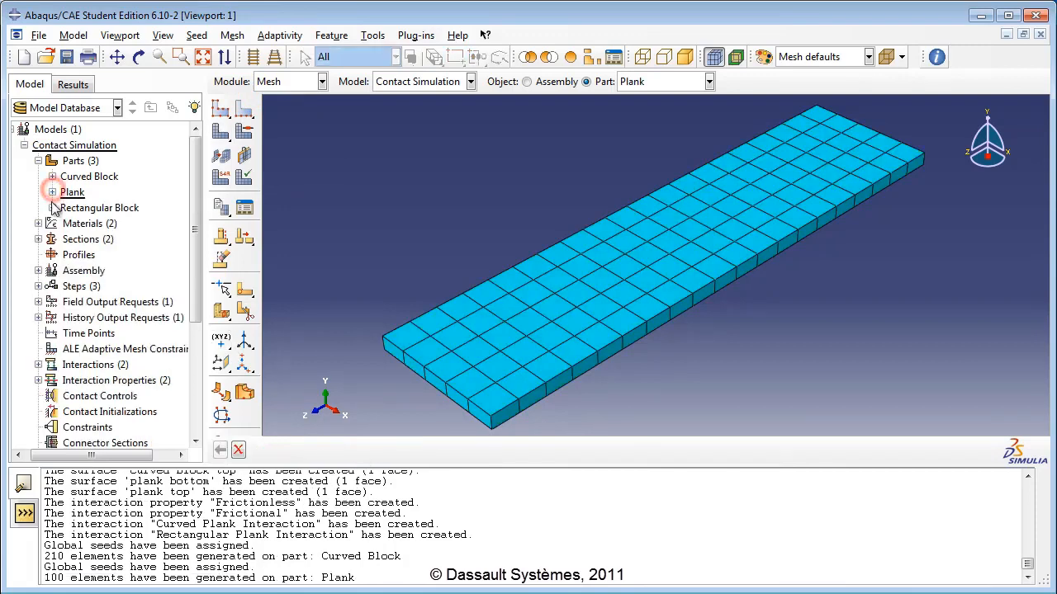
{"action": "left_click", "coordinate": [62, 208]}
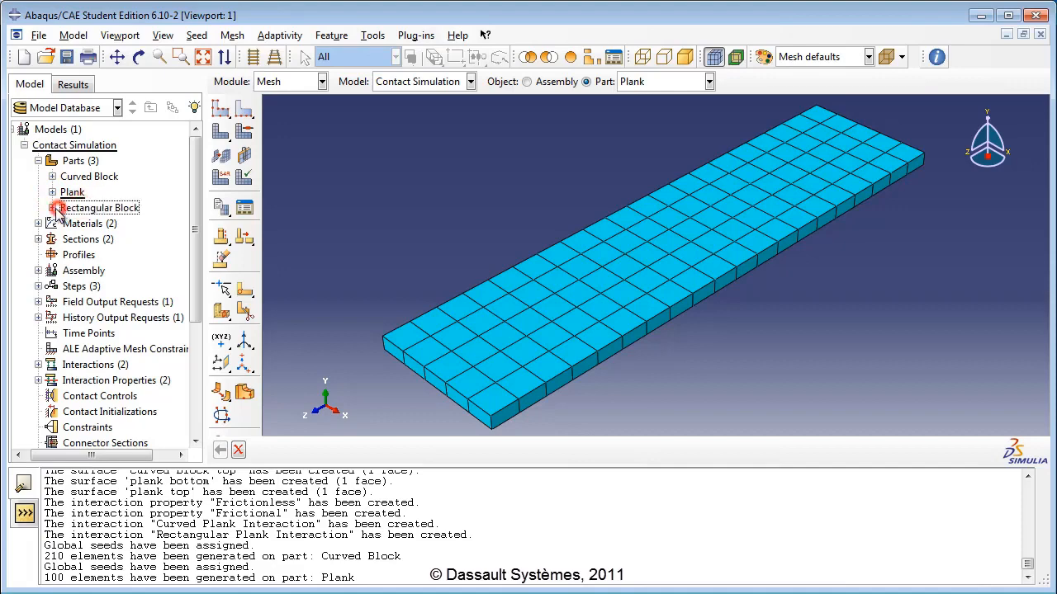
{"action": "left_click", "coordinate": [52, 208]}
{"action": "double_click", "coordinate": [142, 368]}
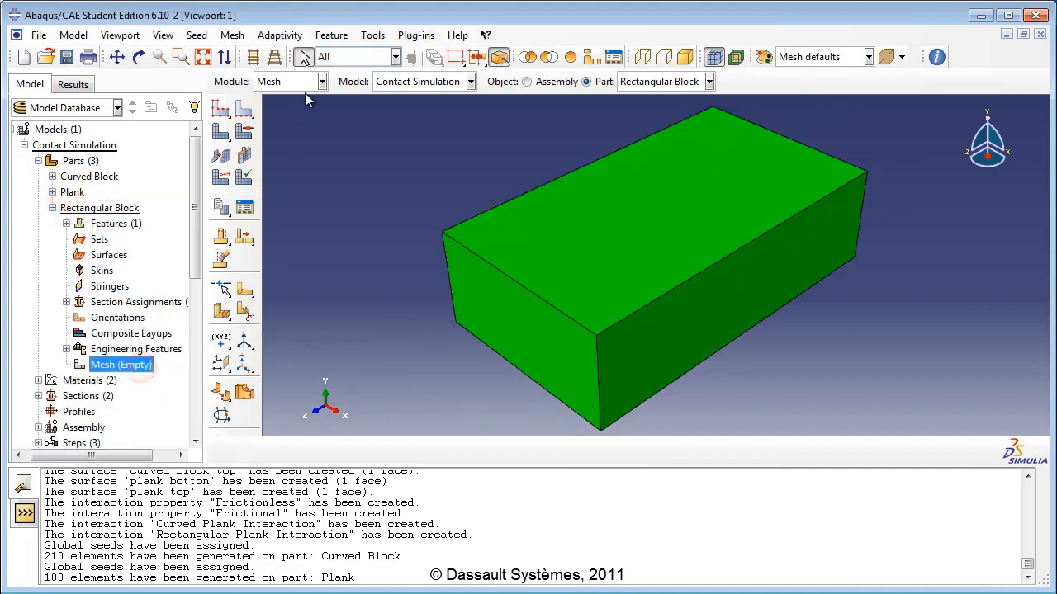
{"action": "left_click", "coordinate": [202, 36]}
{"action": "mouse_move", "coordinate": [223, 42]}
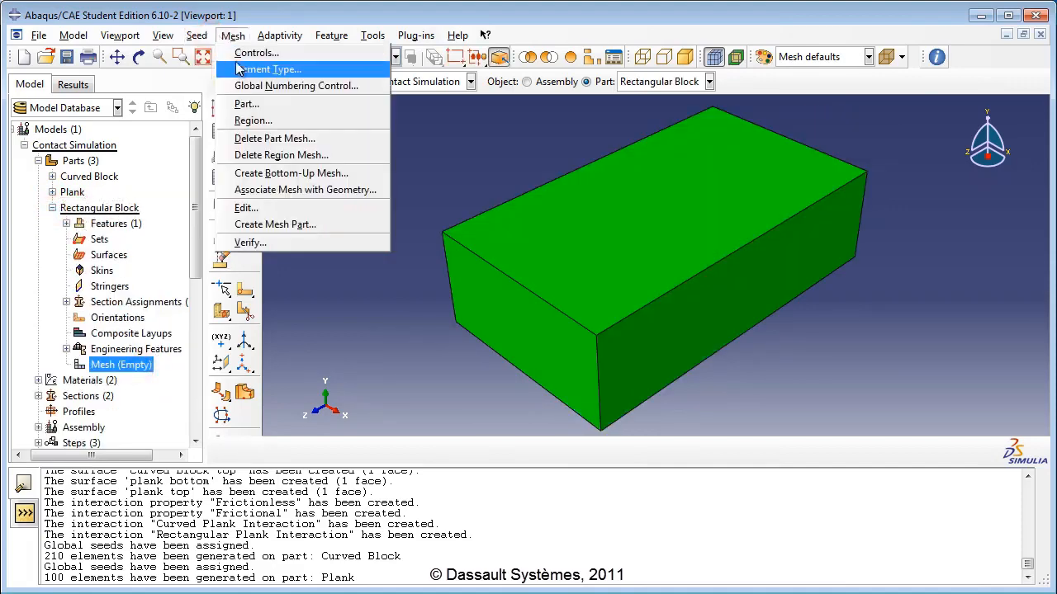
{"action": "left_click", "coordinate": [239, 70]}
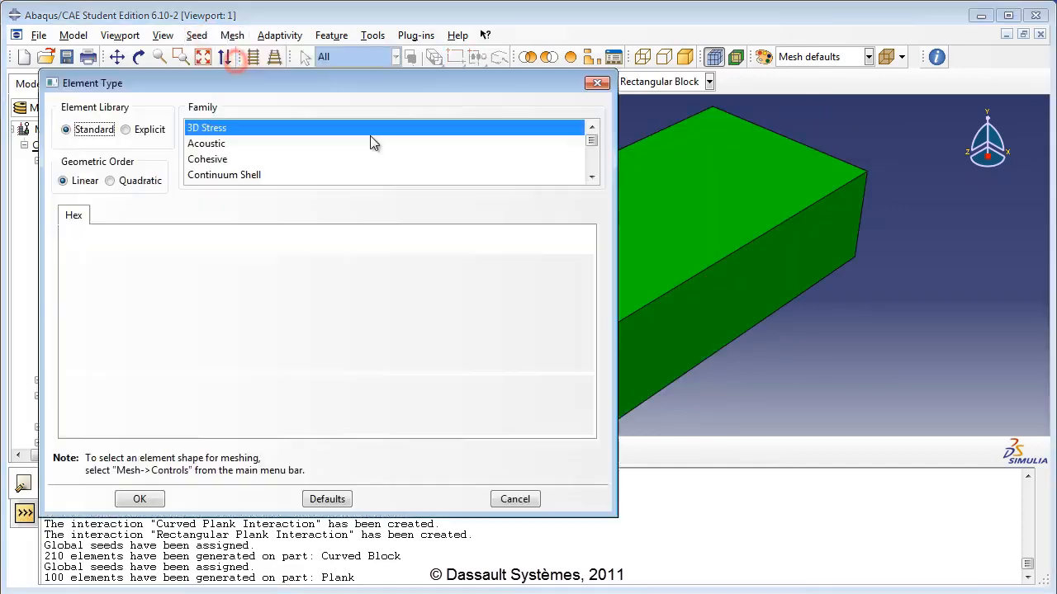
{"action": "left_click", "coordinate": [162, 499]}
Seed the Rectangular Block part with an approximate global size of 4 and generate its mesh.
{"action": "left_click", "coordinate": [202, 37]}
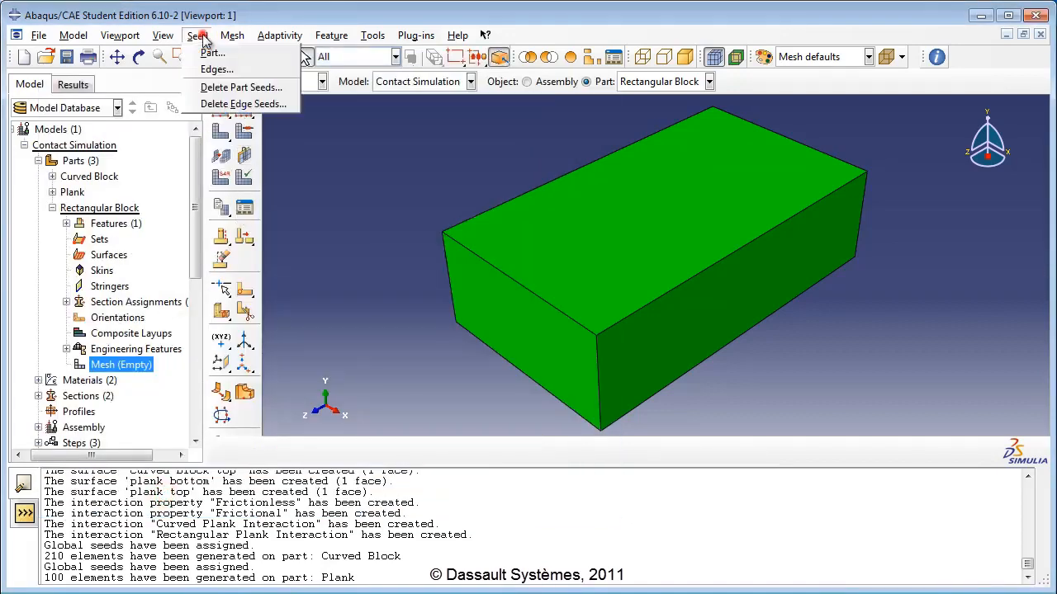
{"action": "left_click", "coordinate": [212, 52]}
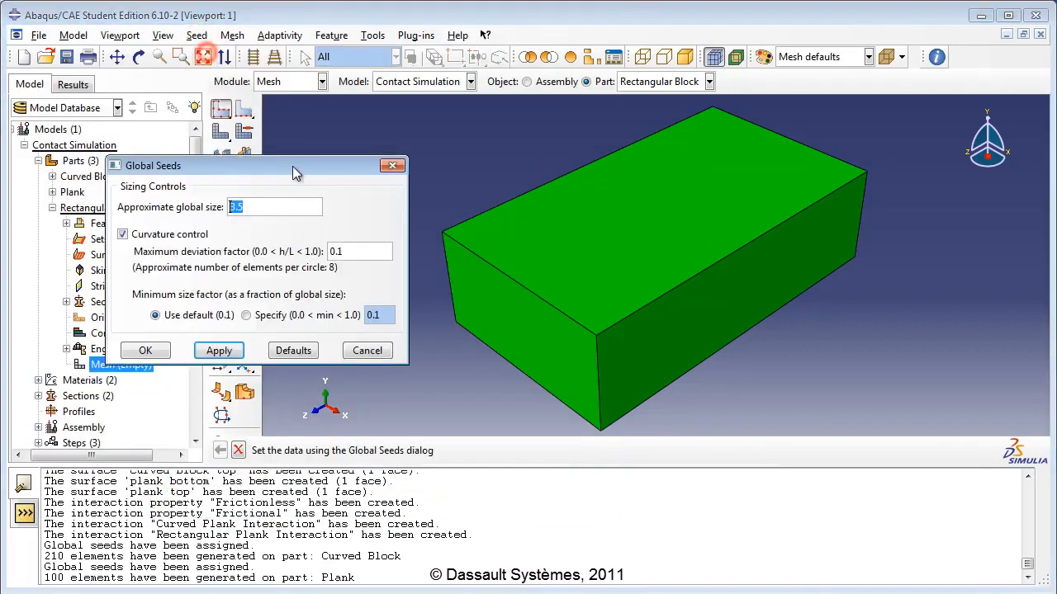
{"action": "left_click", "coordinate": [247, 210]}
{"action": "key", "text": "BackSpace"}
{"action": "key", "text": "BackSpace"}
{"action": "key", "text": "BackSpace"}
{"action": "type", "text": "4"}
{"action": "left_click", "coordinate": [163, 352]}
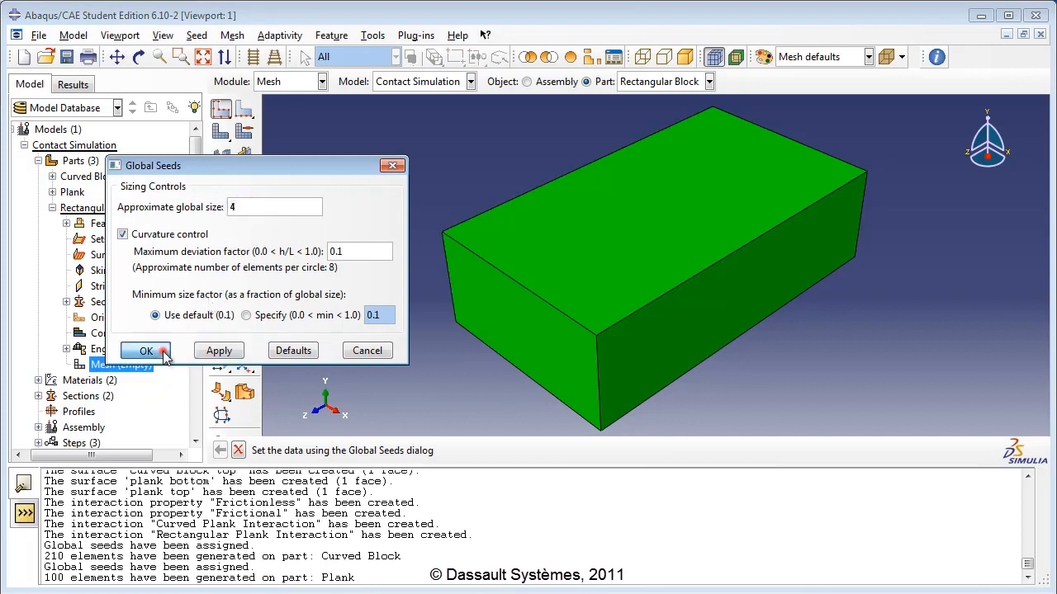
{"action": "left_click", "coordinate": [230, 36]}
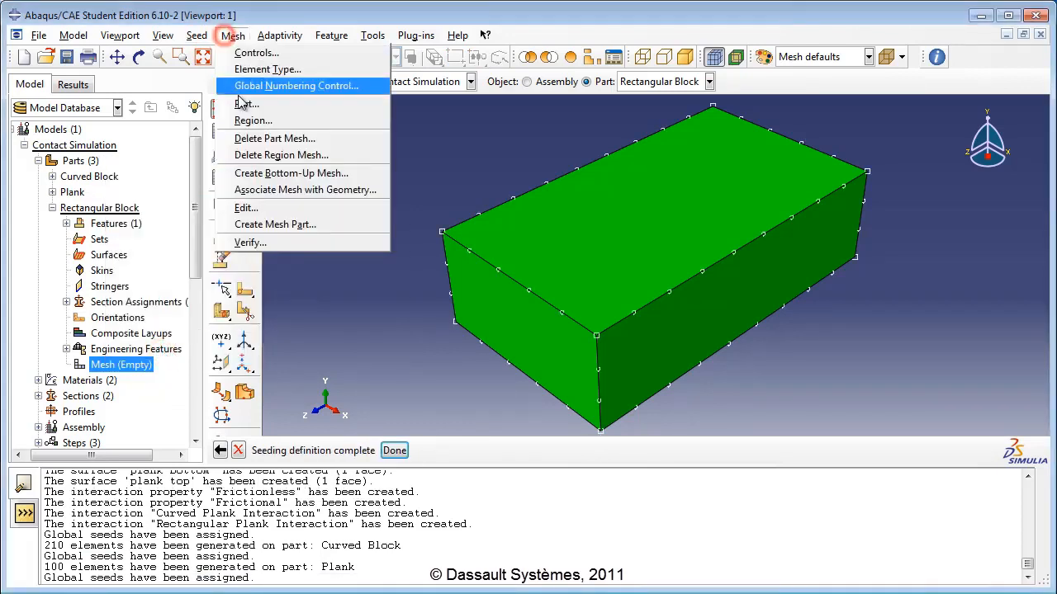
{"action": "left_click", "coordinate": [246, 104]}
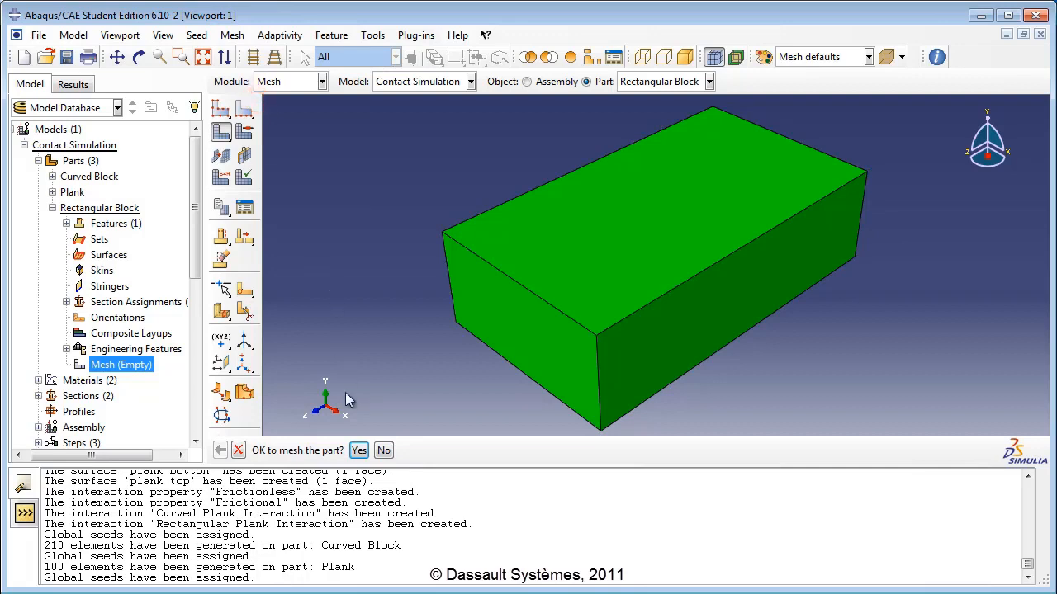
{"action": "left_click", "coordinate": [358, 450]}
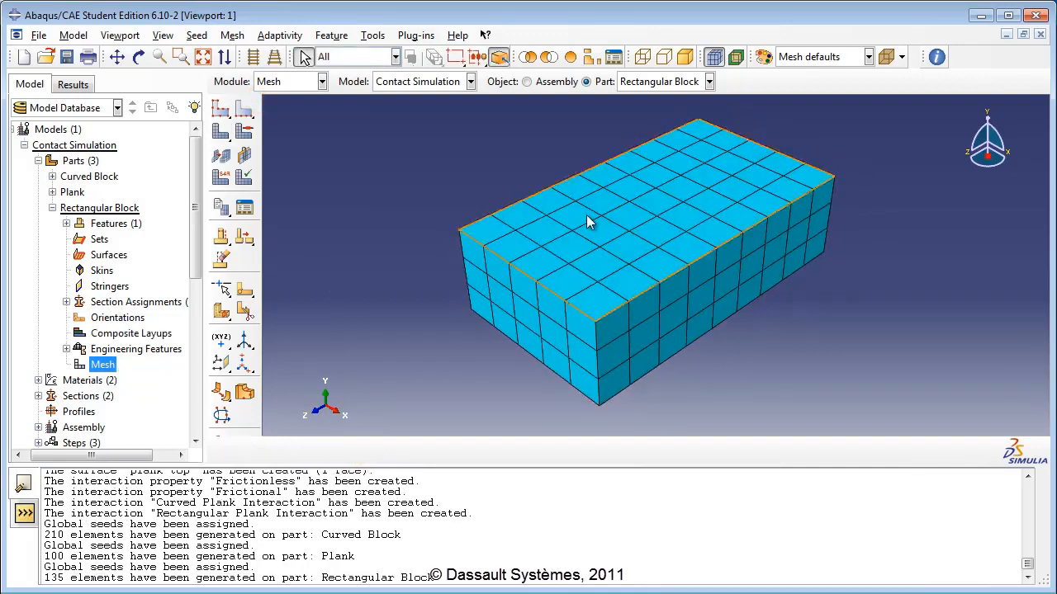
Create an analysis job named ContactSimulationJob from the Contact Simulation model.
{"action": "left_click", "coordinate": [52, 207]}
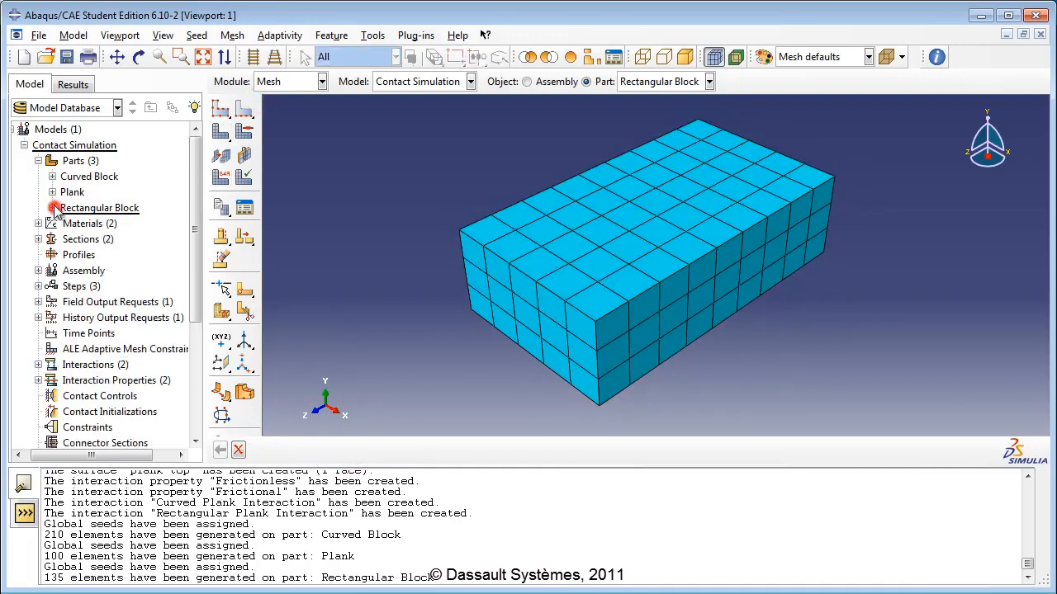
{"action": "left_click", "coordinate": [38, 160]}
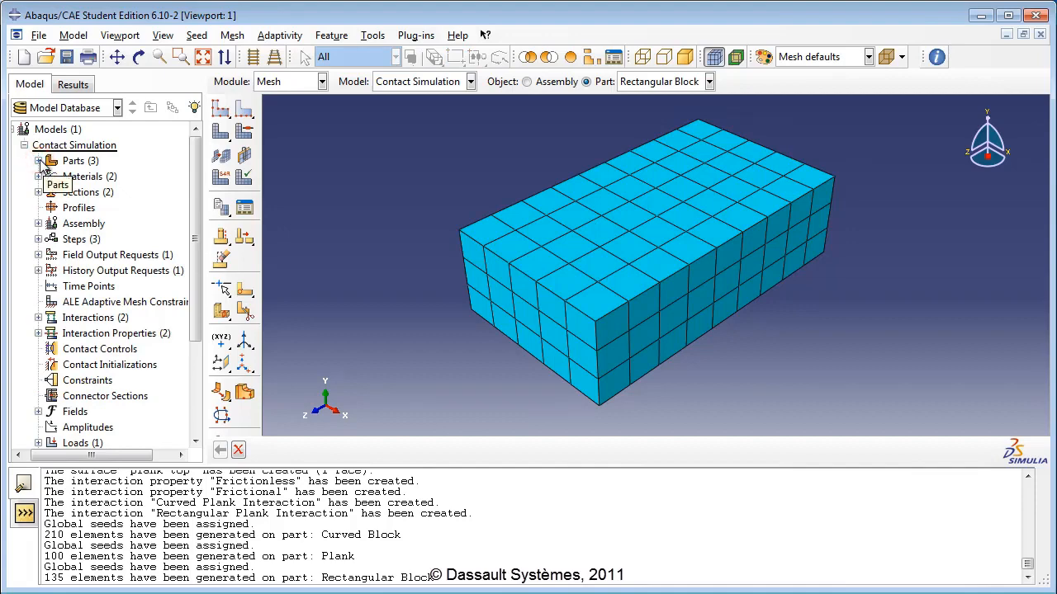
{"action": "scroll", "coordinate": [70, 388], "scroll_direction": "down", "scroll_amount": 3}
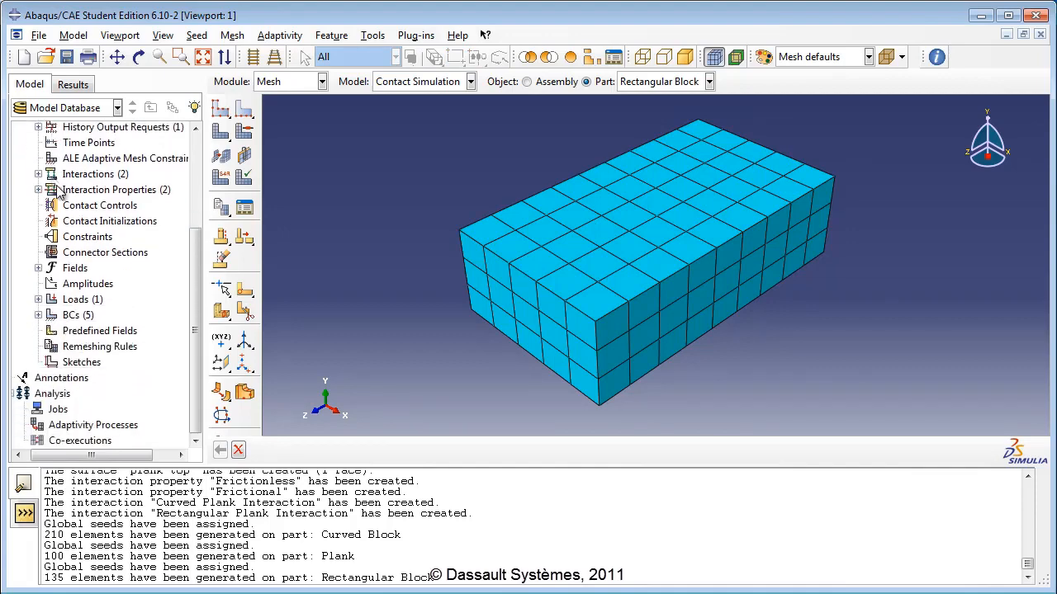
{"action": "double_click", "coordinate": [58, 410]}
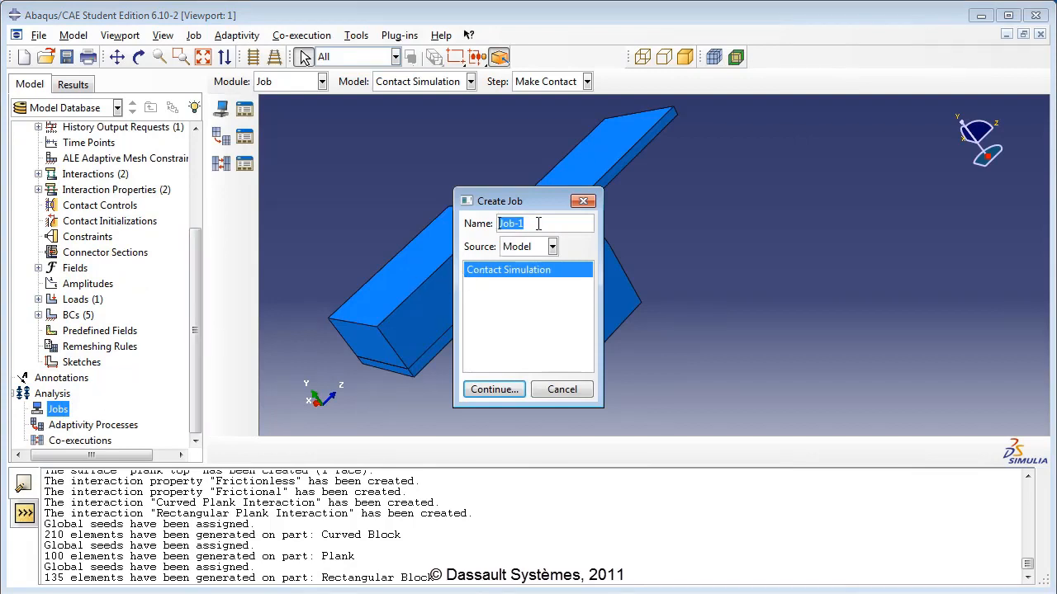
{"action": "type", "text": "ContactSimulatio"}
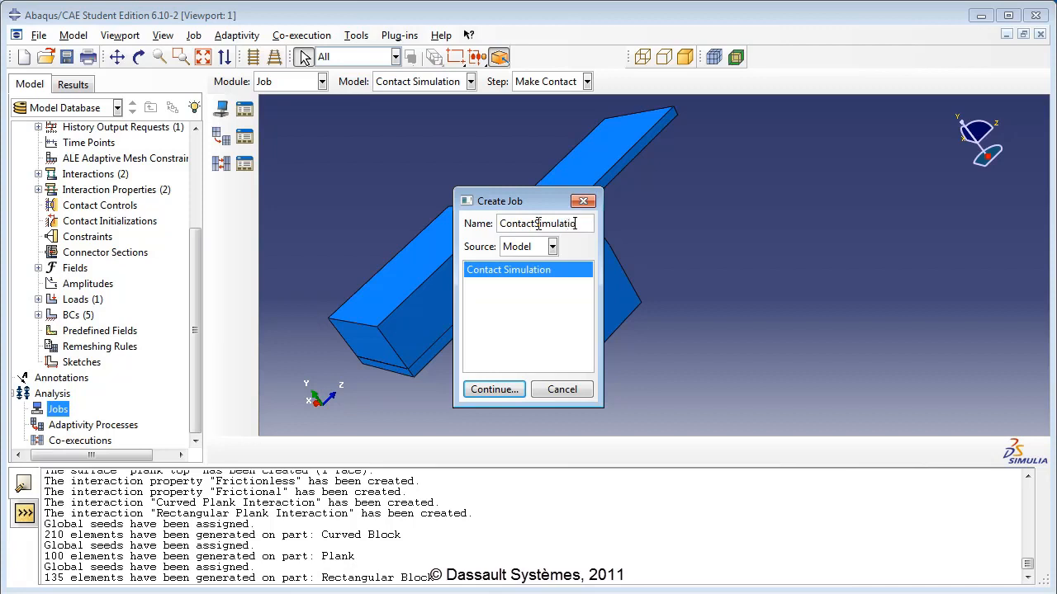
{"action": "type", "text": "nJob"}
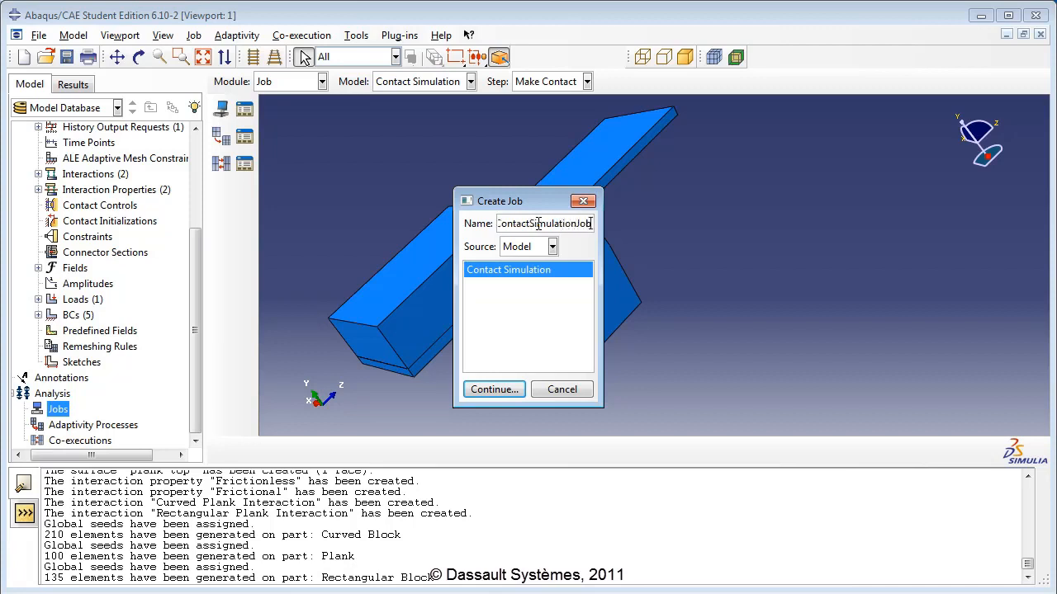
{"action": "left_click", "coordinate": [493, 389]}
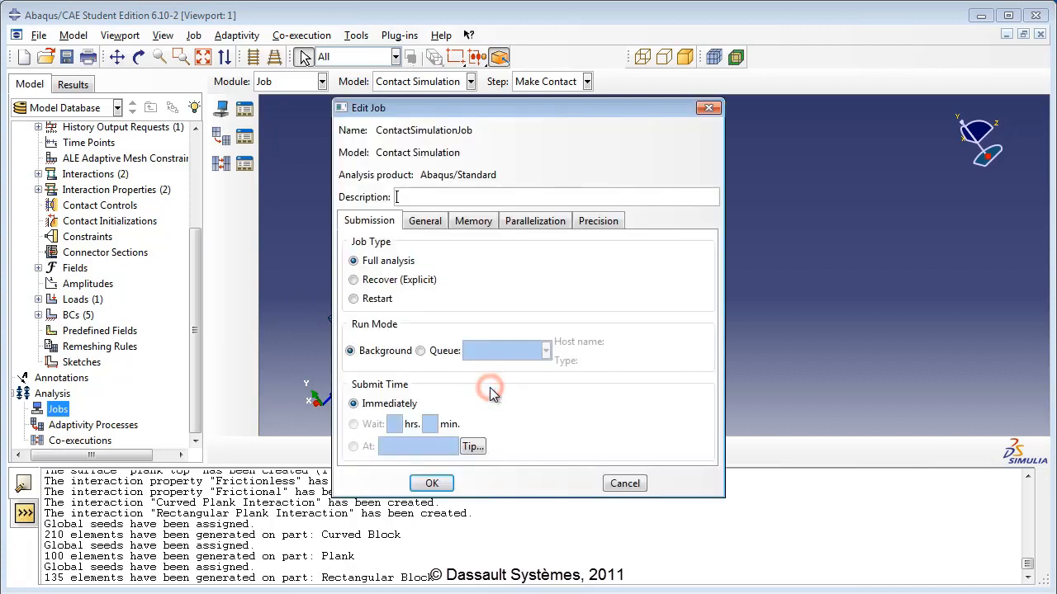
Give the job the description "Run the contact simulation" and accept the full-analysis, background and immediate submission settings.
{"action": "left_click", "coordinate": [466, 197]}
{"action": "type", "text": "Run th"}
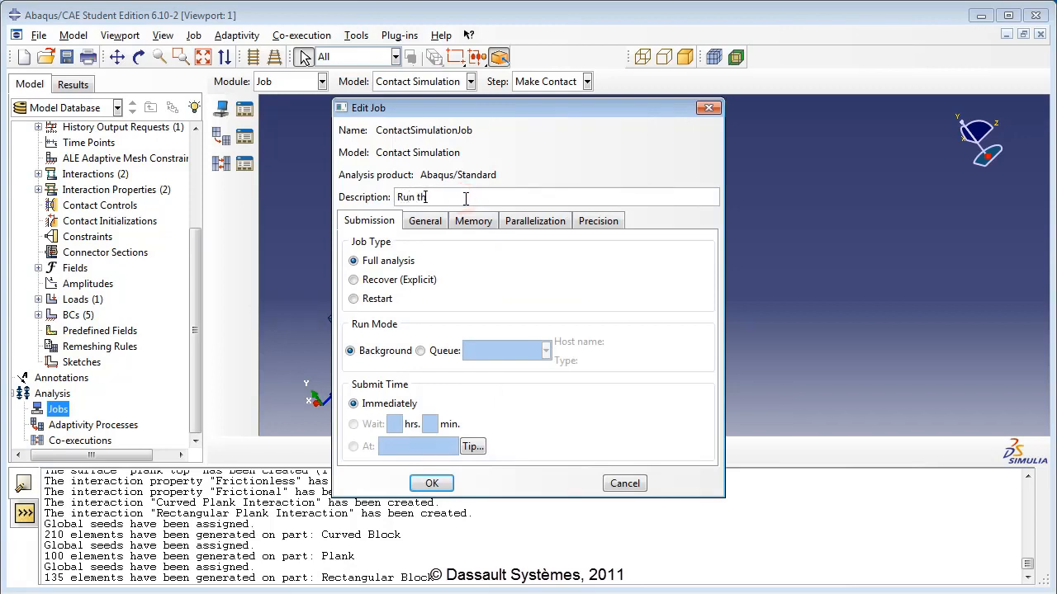
{"action": "type", "text": "e contact simulation"}
{"action": "left_click", "coordinate": [431, 482]}
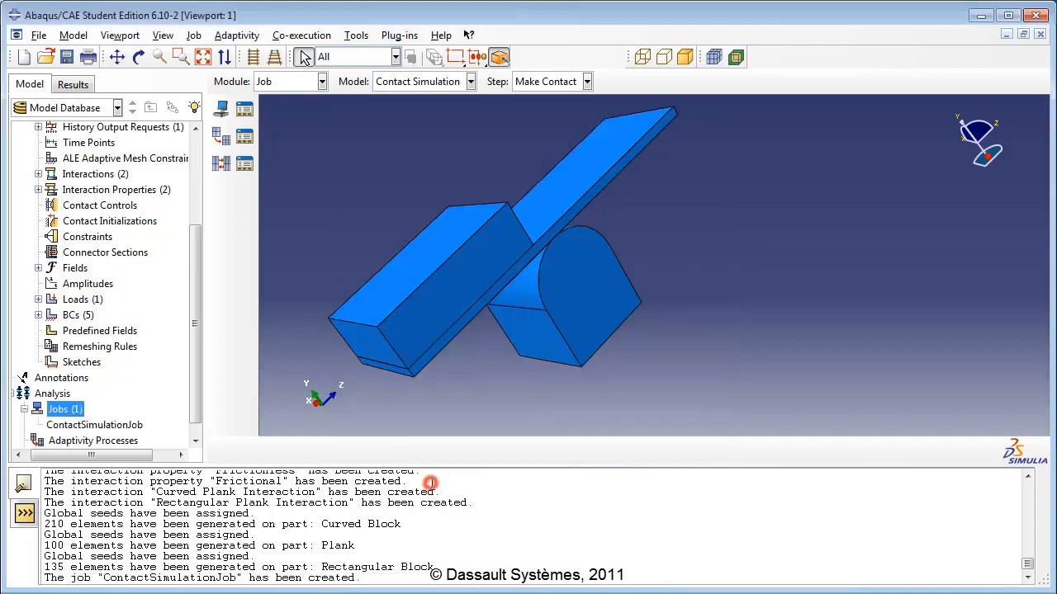
Submit ContactSimulationJob for analysis, overwriting its existing job files.
{"action": "left_click_drag", "start_coordinate": [200, 382], "coordinate": [200, 392]}
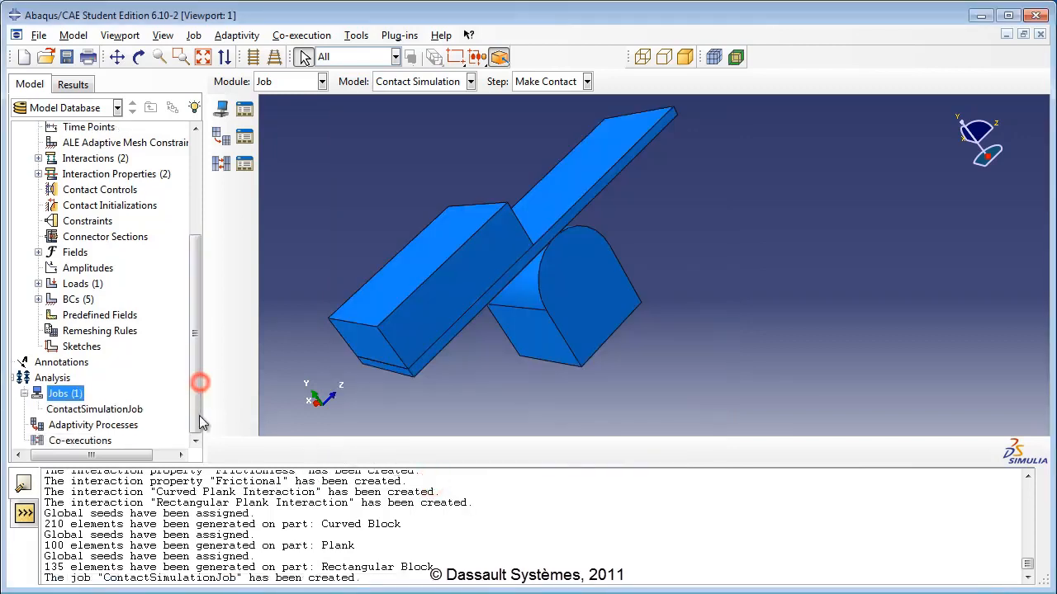
{"action": "right_click", "coordinate": [137, 408]}
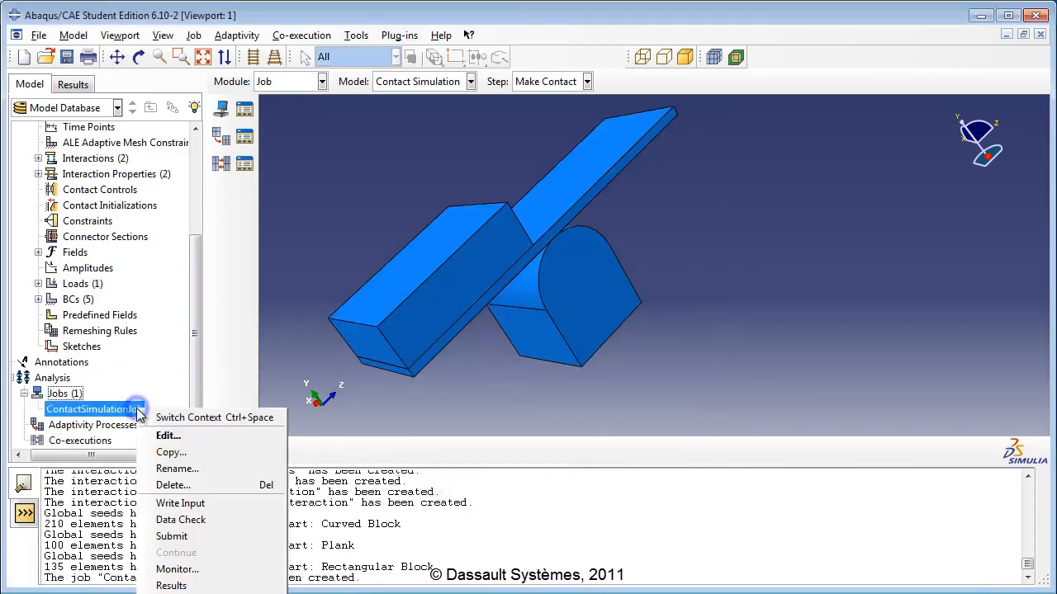
{"action": "left_click", "coordinate": [237, 533]}
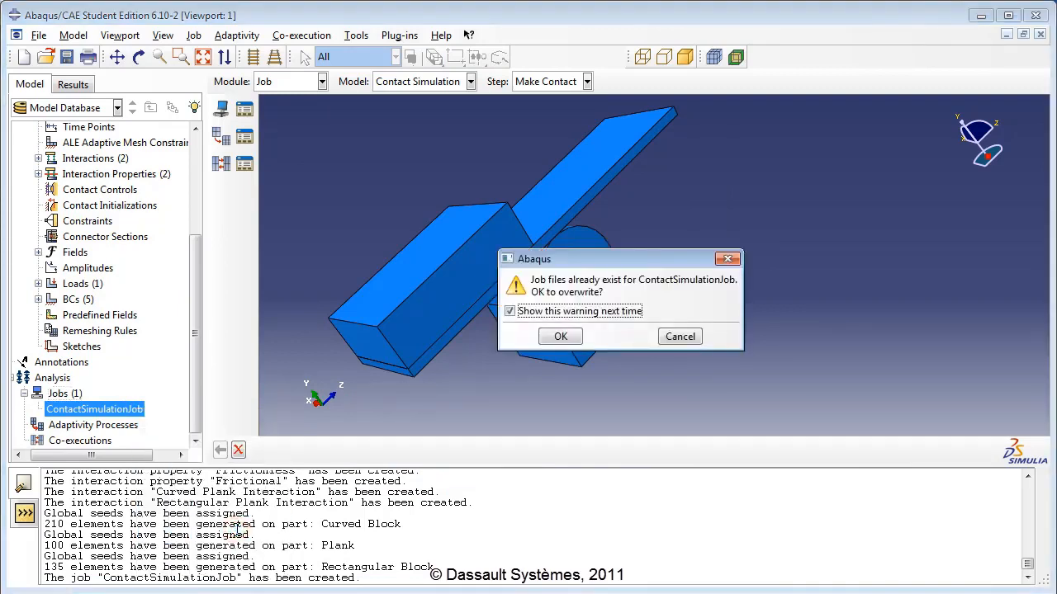
{"action": "left_click", "coordinate": [555, 338]}
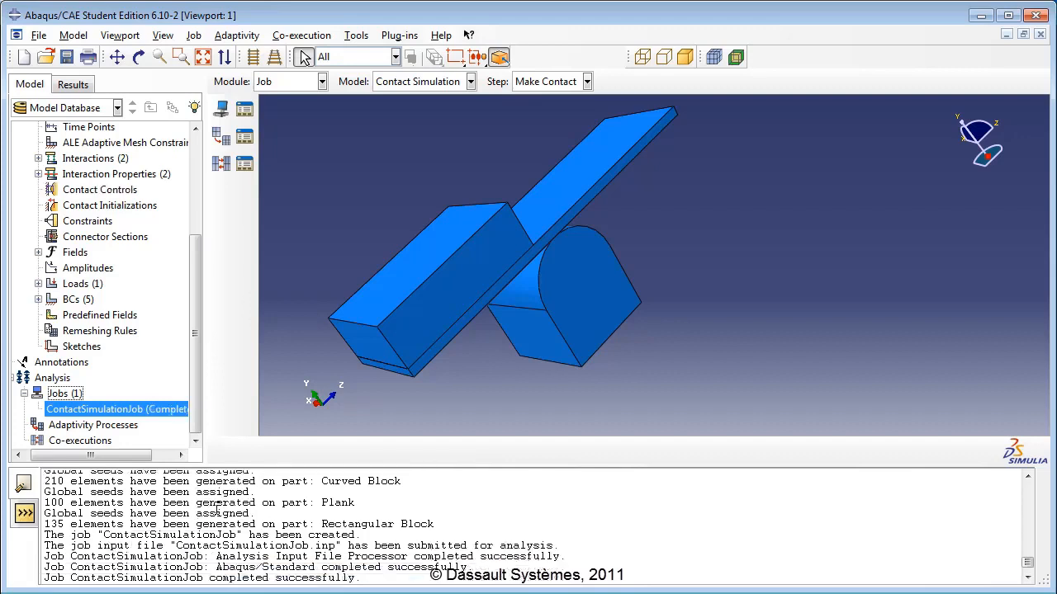
Open the results of ContactSimulationJob and plot the deformed shape of the assembly.
{"action": "right_click", "coordinate": [176, 413]}
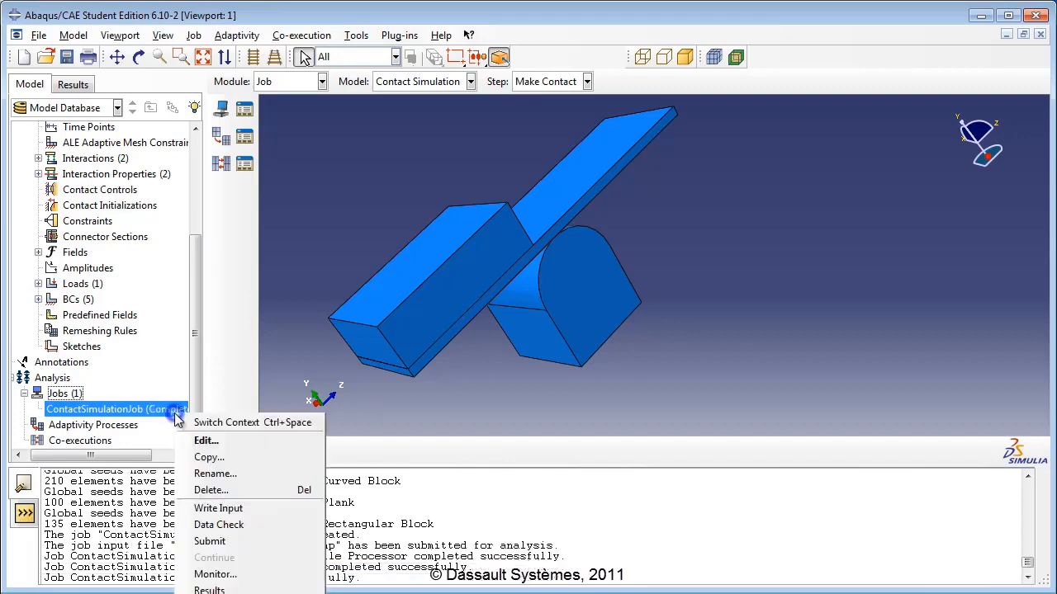
{"action": "left_click", "coordinate": [210, 589]}
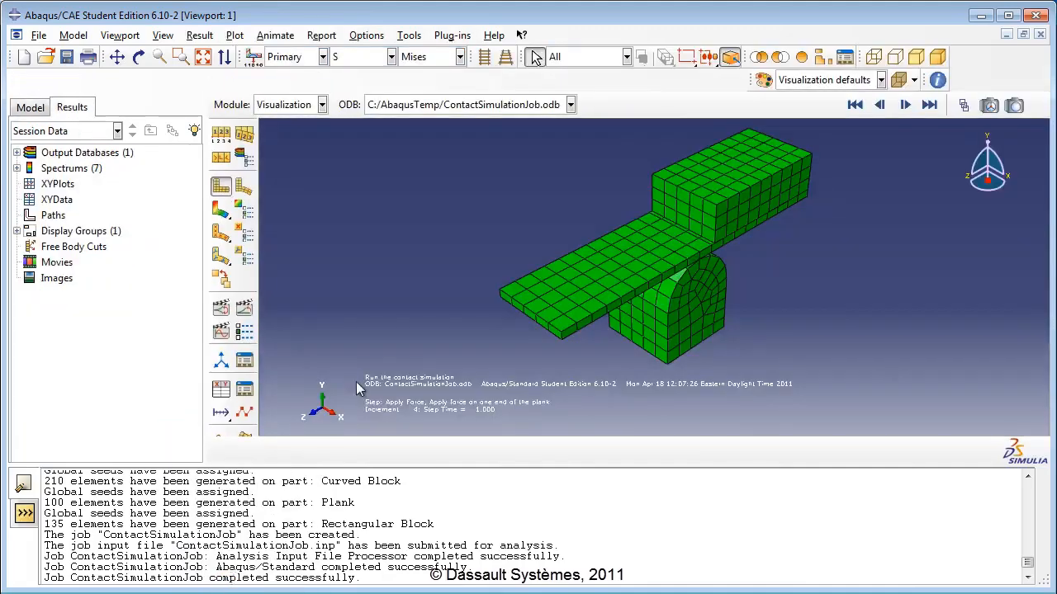
{"action": "left_click", "coordinate": [244, 188]}
{"action": "left_click", "coordinate": [219, 190]}
{"action": "left_click", "coordinate": [244, 188]}
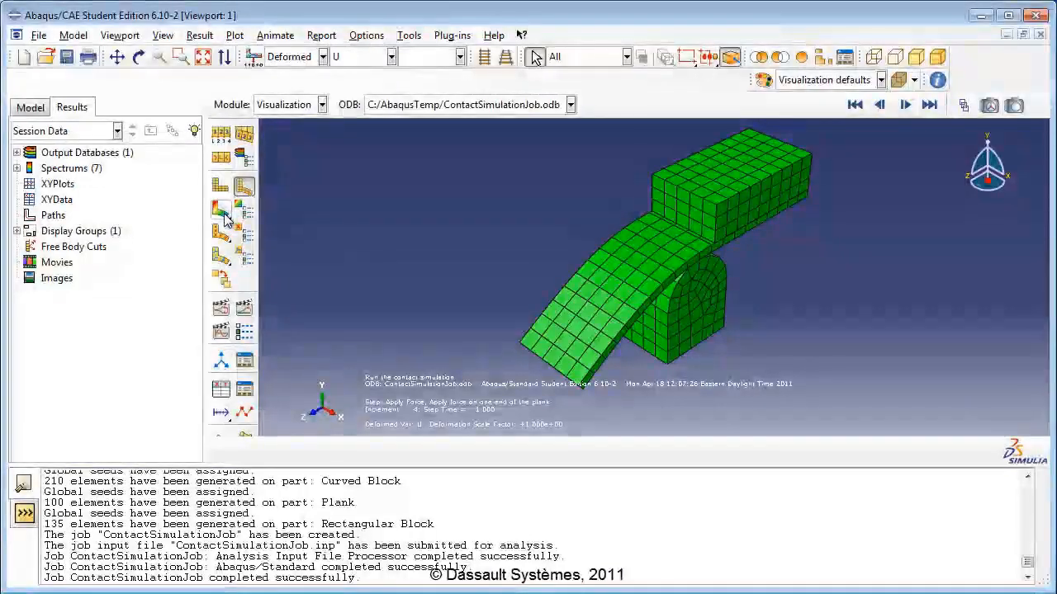
Plot contours on the deformed shape with contact pressure (CPRESS) as the primary variable and examine the contact region between plank and blocks.
{"action": "left_click", "coordinate": [222, 212]}
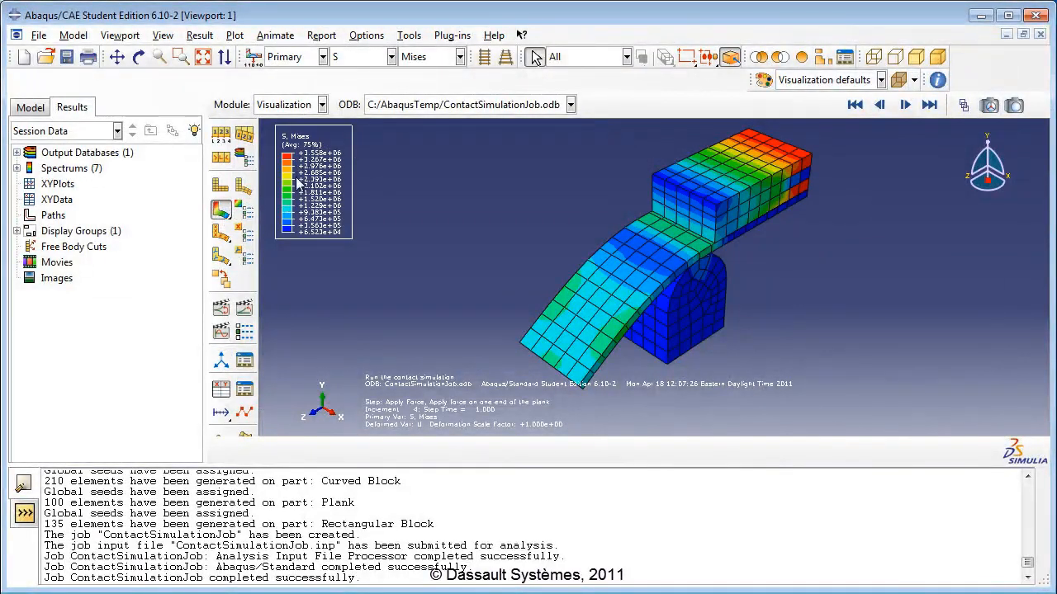
{"action": "left_click", "coordinate": [388, 56]}
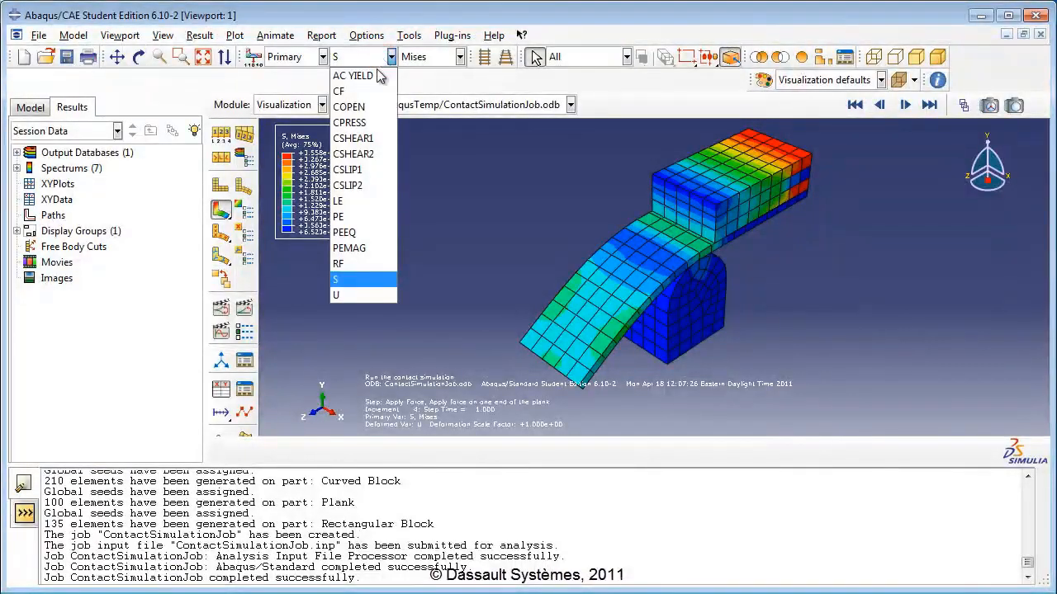
{"action": "left_click", "coordinate": [382, 134]}
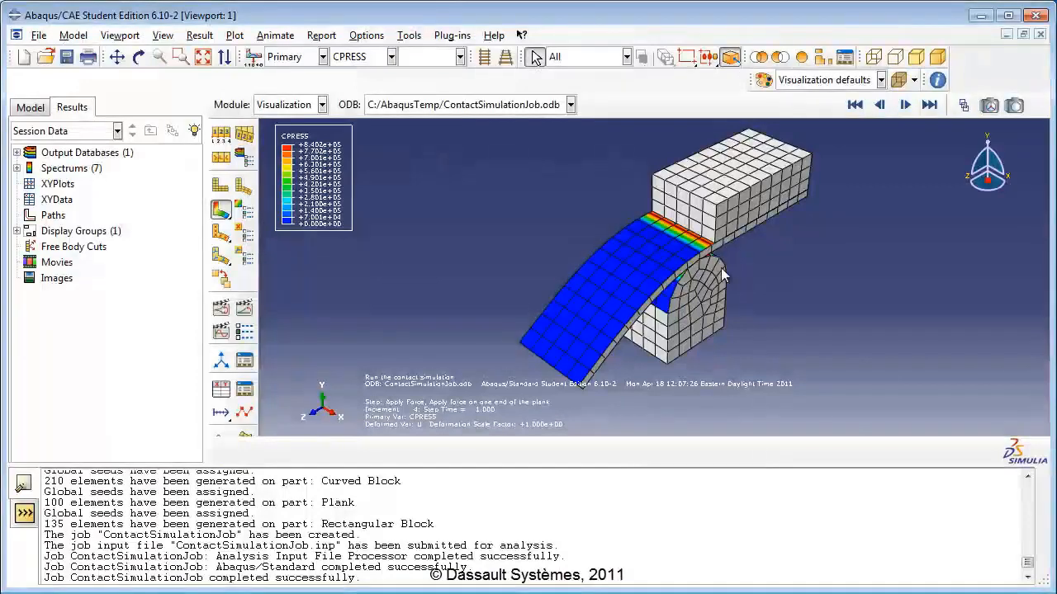
{"action": "scroll", "coordinate": [721, 275], "scroll_direction": "up", "scroll_amount": 5}
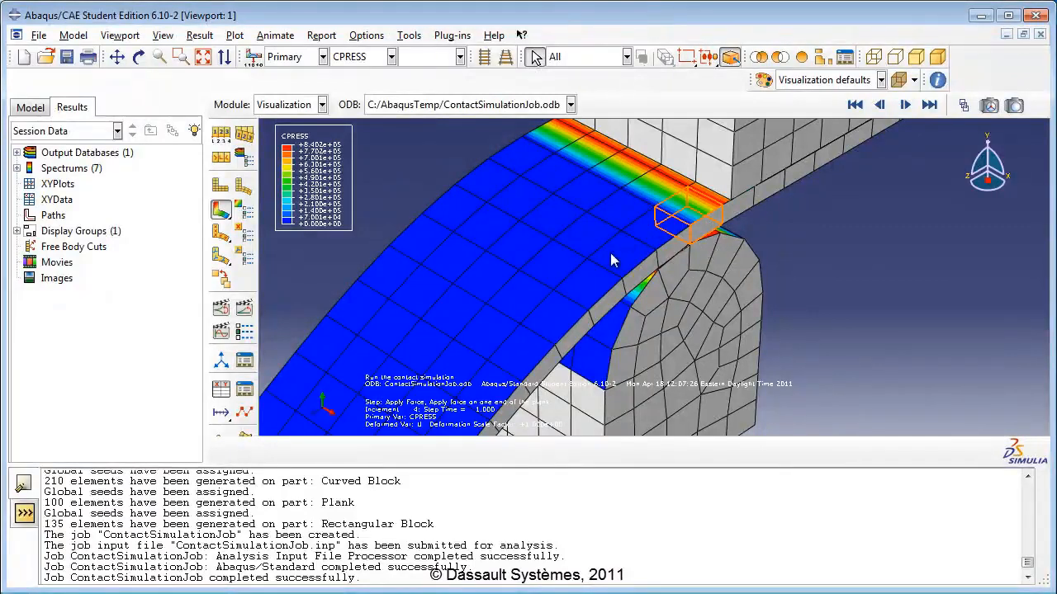
{"action": "scroll", "coordinate": [724, 241], "scroll_direction": "down", "scroll_amount": 3}
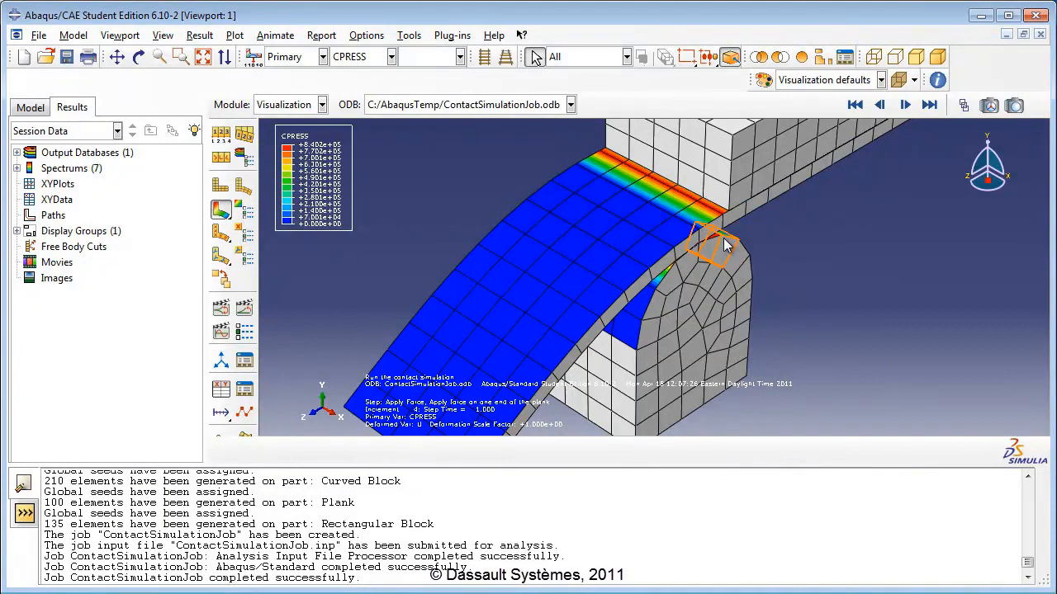
Go through the result frames to frame 4 of the Make Contact step and inspect the contact pressure near the curved block.
{"action": "left_click", "coordinate": [962, 106]}
{"action": "left_click_drag", "start_coordinate": [732, 213], "coordinate": [893, 232]}
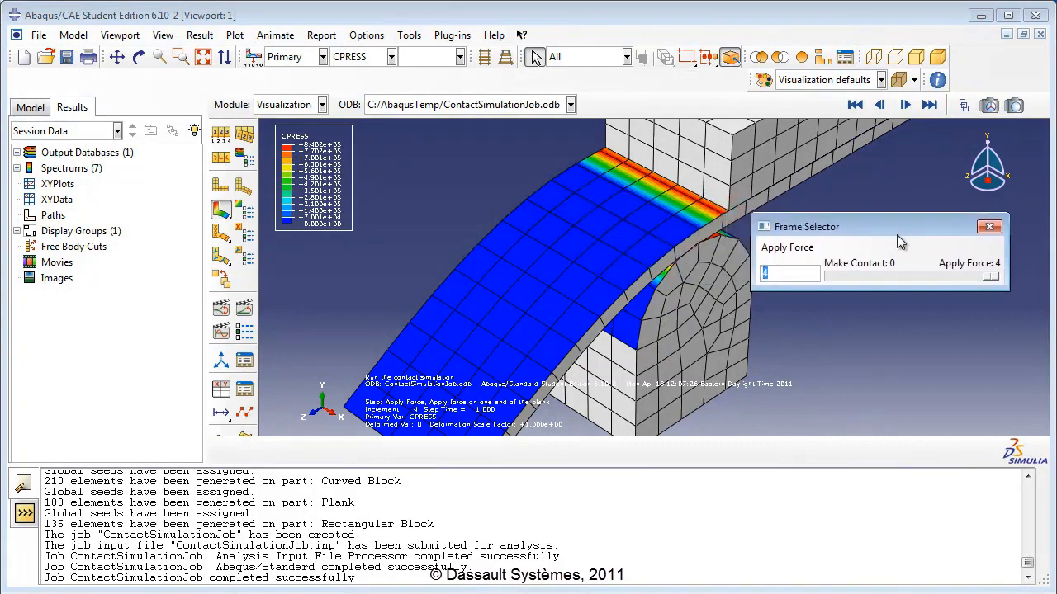
{"action": "left_click_drag", "start_coordinate": [993, 278], "coordinate": [904, 280]}
{"action": "left_click_drag", "start_coordinate": [866, 281], "coordinate": [894, 282]}
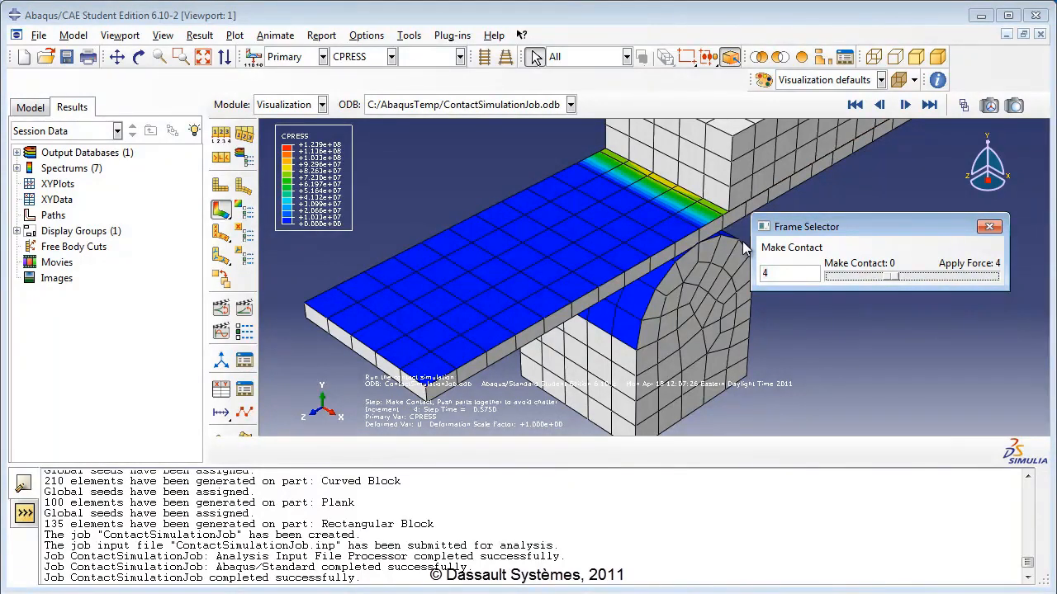
{"action": "scroll", "coordinate": [746, 248], "scroll_direction": "up", "scroll_amount": 2}
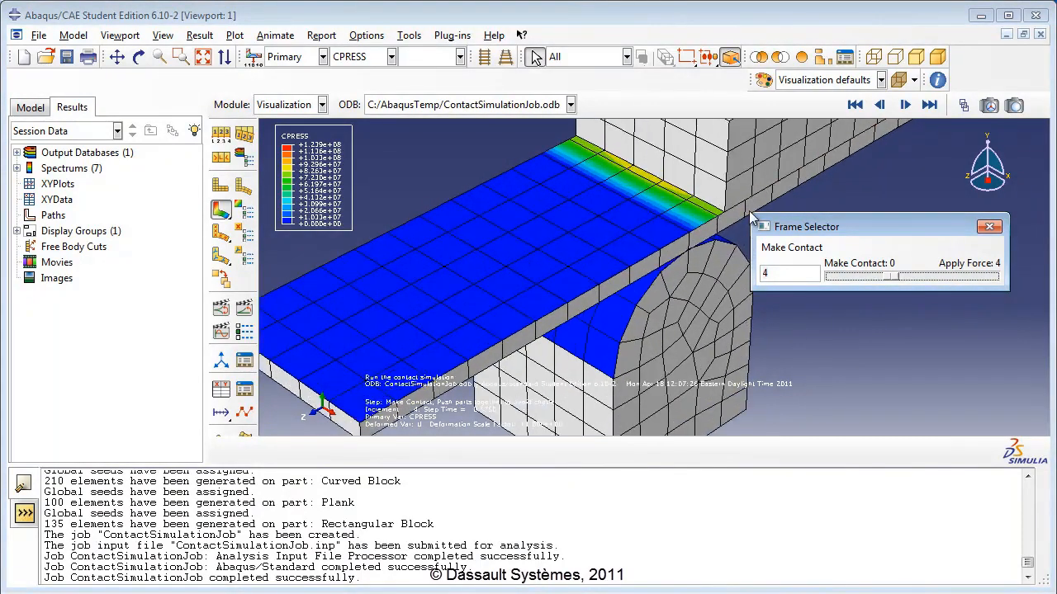
Replace the display group with only the curved block, picked as a part instance, to isolate its contact pressure contours.
{"action": "left_click", "coordinate": [758, 57]}
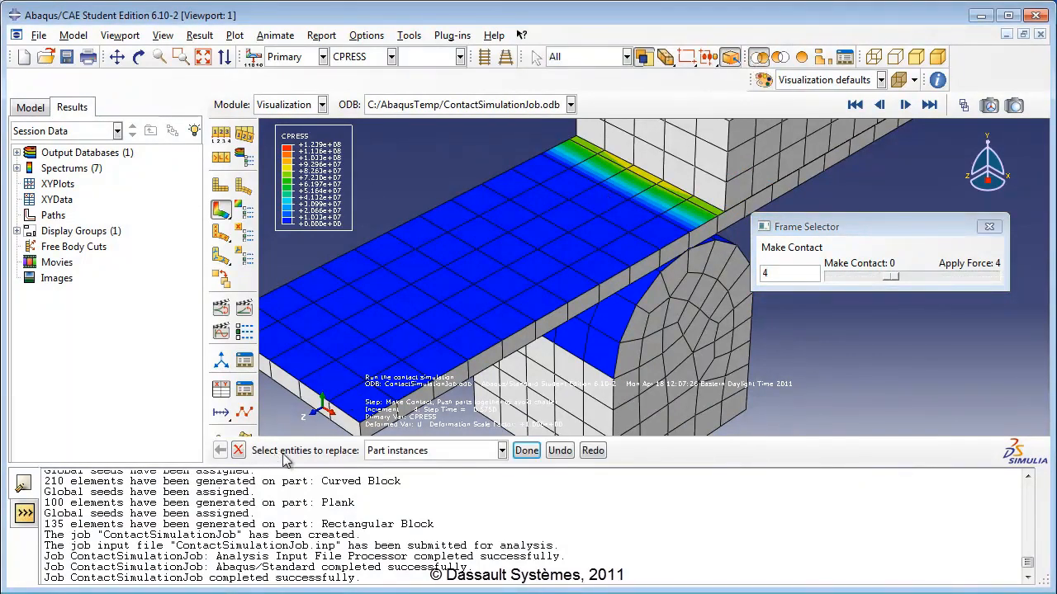
{"action": "left_click", "coordinate": [463, 450]}
{"action": "left_click", "coordinate": [463, 450]}
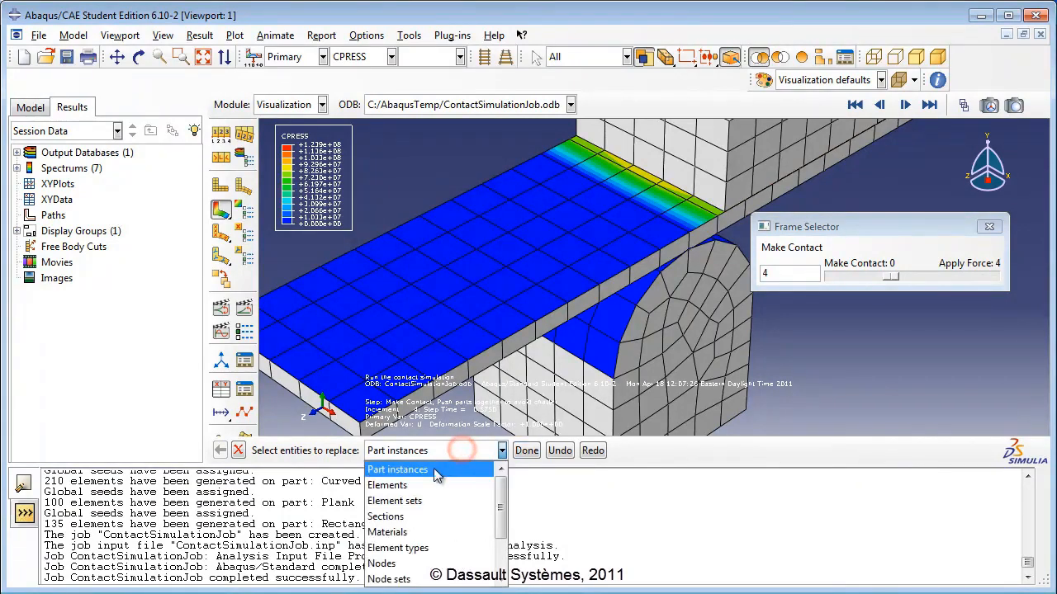
{"action": "left_click", "coordinate": [436, 470]}
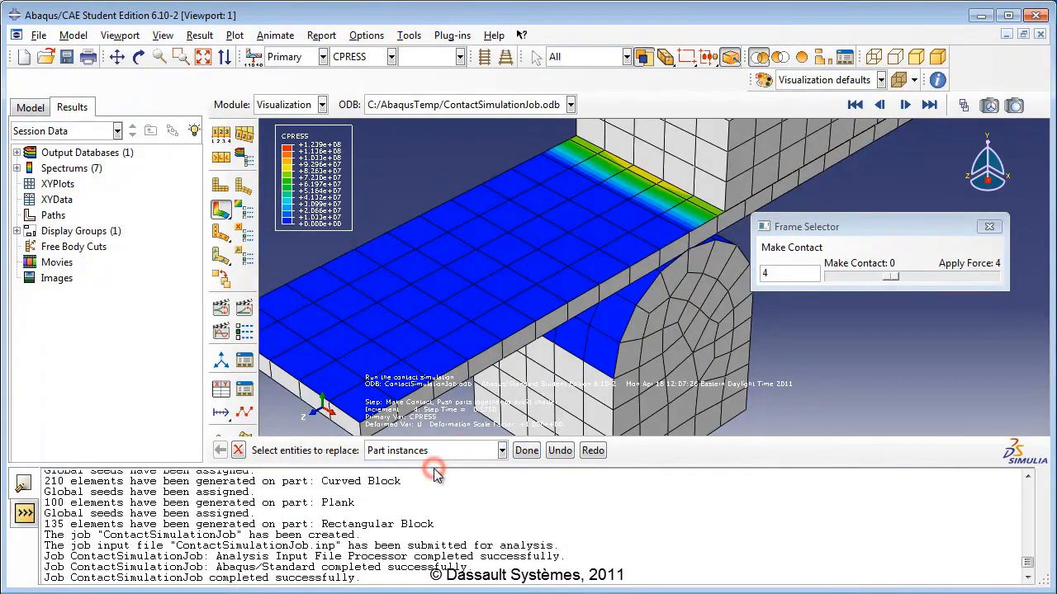
{"action": "left_click", "coordinate": [700, 317]}
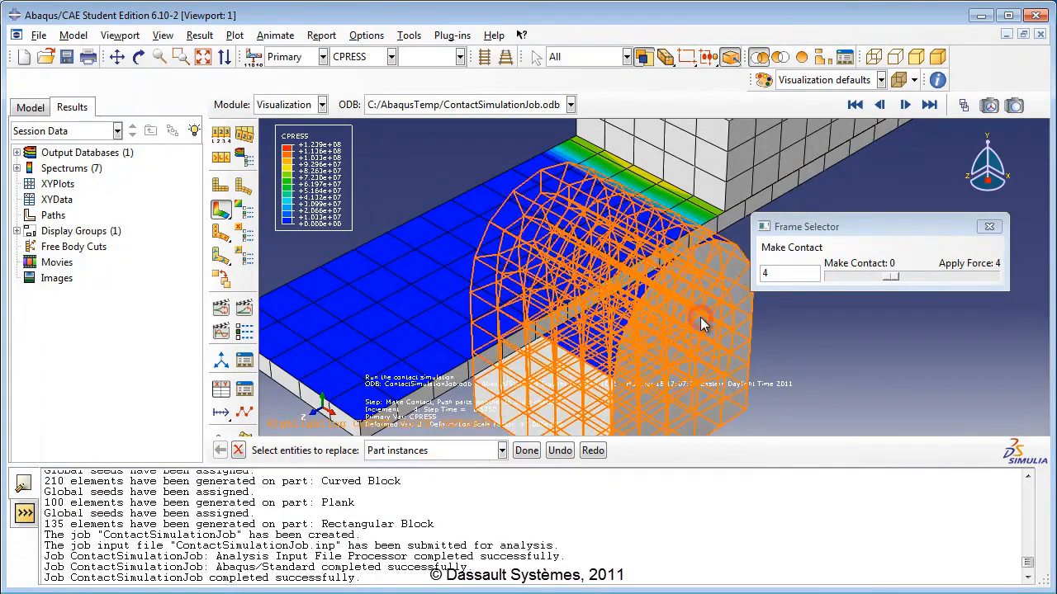
{"action": "left_click", "coordinate": [526, 450]}
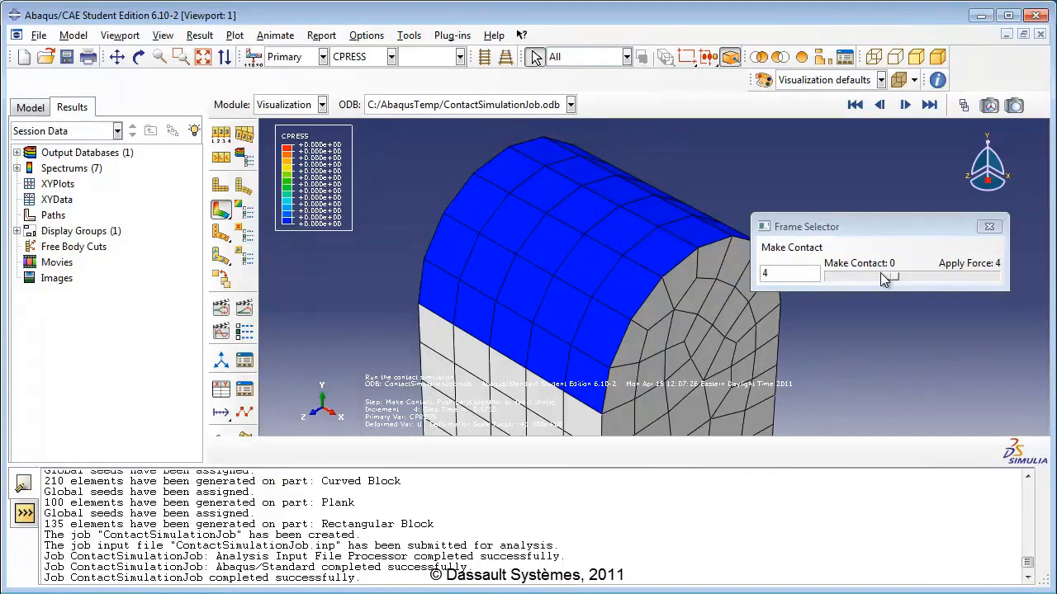
Advance the results to frame 6 of the Make Contact step to inspect the curved block's contact pressure, and redisplay the whole assembly.
{"action": "left_click_drag", "start_coordinate": [883, 279], "coordinate": [912, 279]}
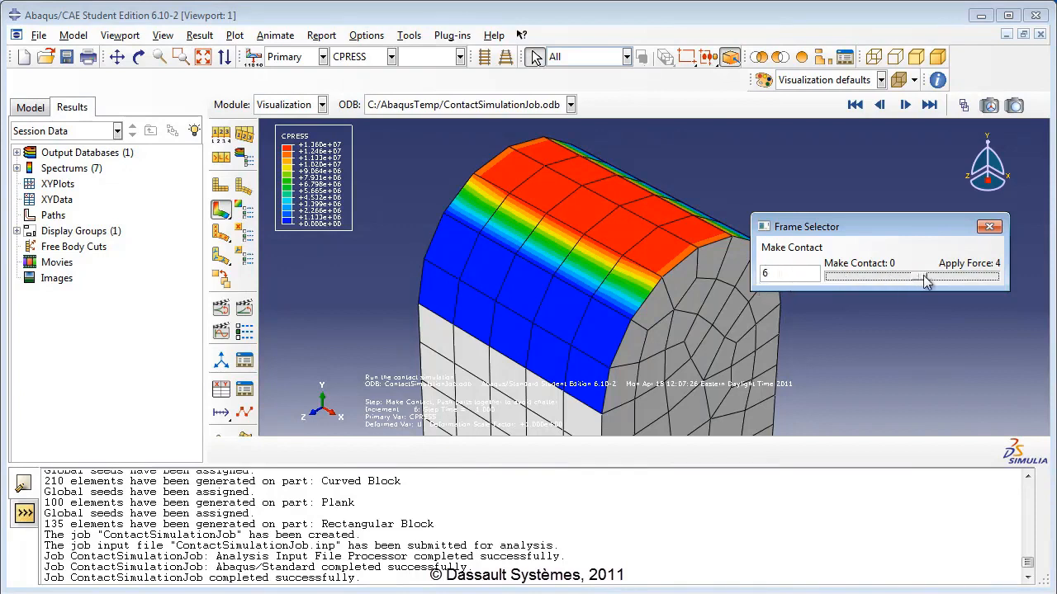
{"action": "mouse_move", "coordinate": [925, 281]}
{"action": "left_mouse_down"}
{"action": "mouse_move", "coordinate": [999, 284]}
{"action": "mouse_move", "coordinate": [919, 286]}
{"action": "left_mouse_up"}
{"action": "left_click", "coordinate": [805, 63]}
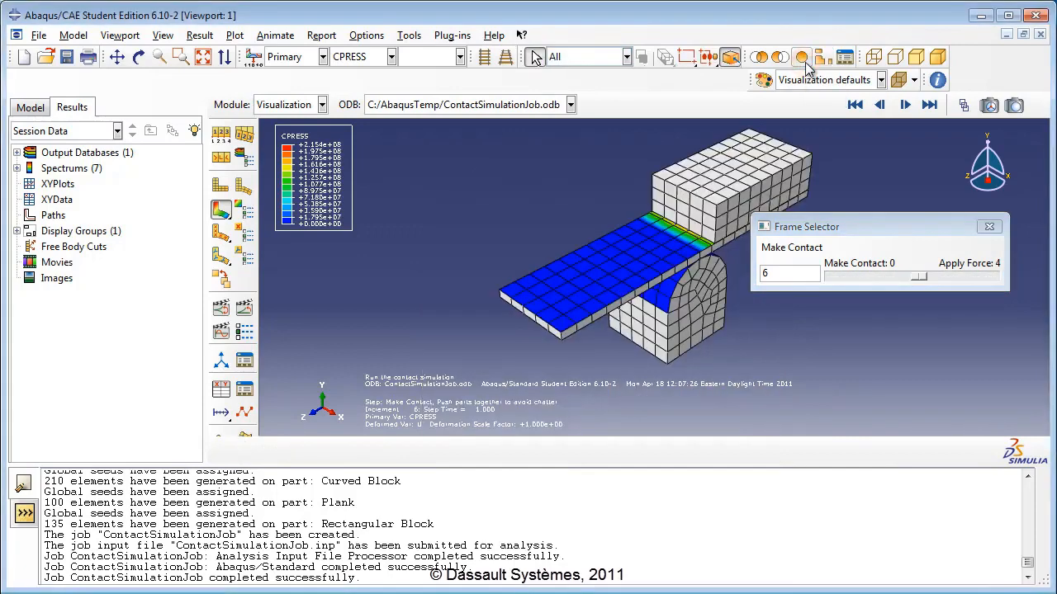
{"action": "scroll", "coordinate": [812, 165], "scroll_direction": "up", "scroll_amount": 1}
{"action": "scroll", "coordinate": [761, 198], "scroll_direction": "up", "scroll_amount": 1}
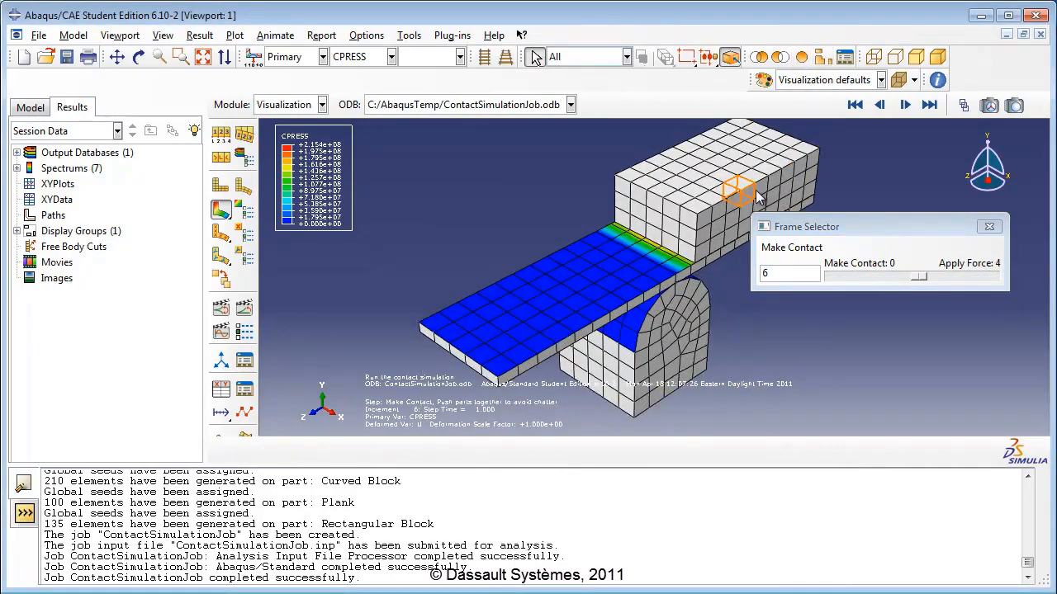